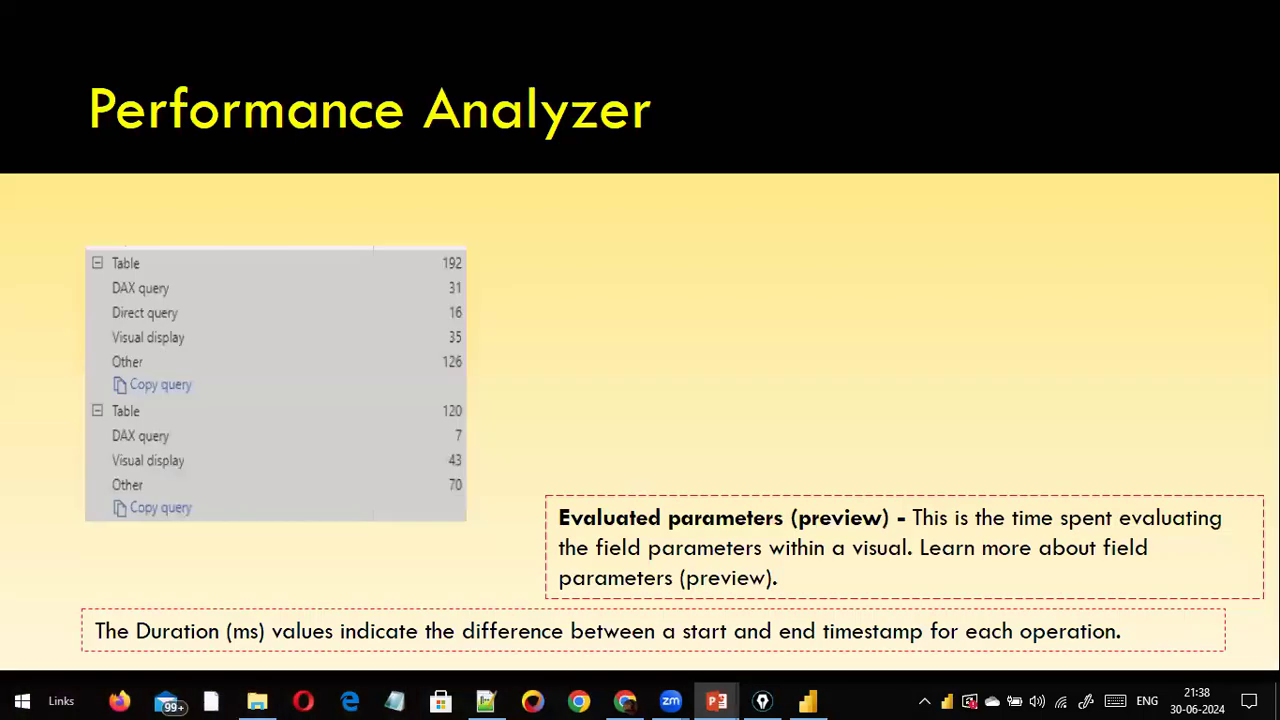
# - Look through the slides from Performance Analyzer forward to Scenario 3 on displaying a rolling average dynamically
pyautogui.press('Right')
pyautogui.press('Right')
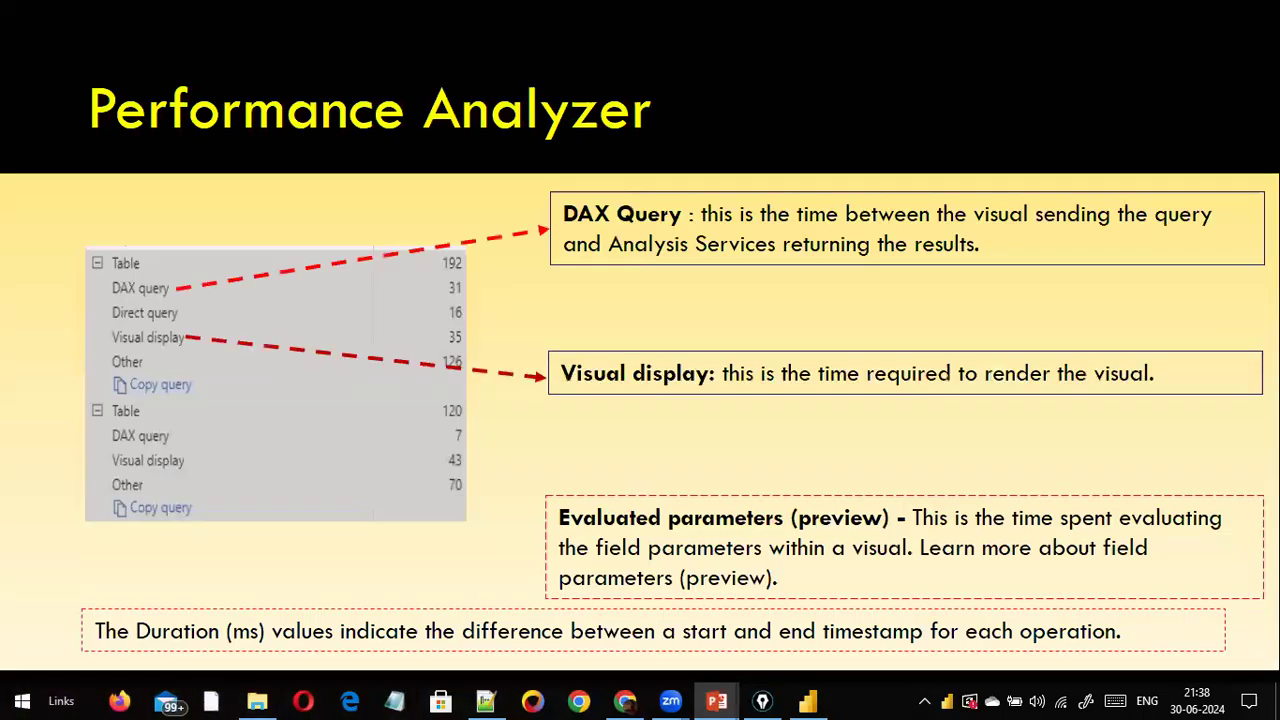
pyautogui.press('Right')
pyautogui.press('Left')
pyautogui.press('Right')
pyautogui.press('Right')
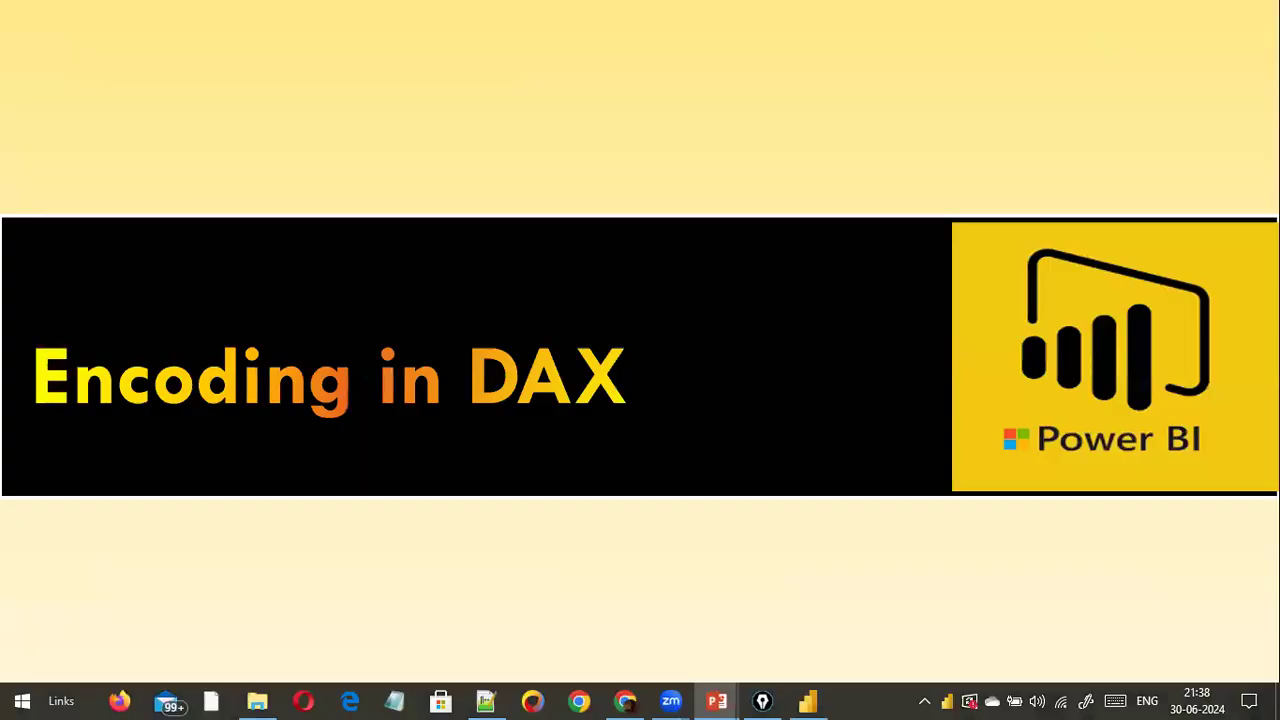
pyautogui.press('Right')
pyautogui.press('Right')
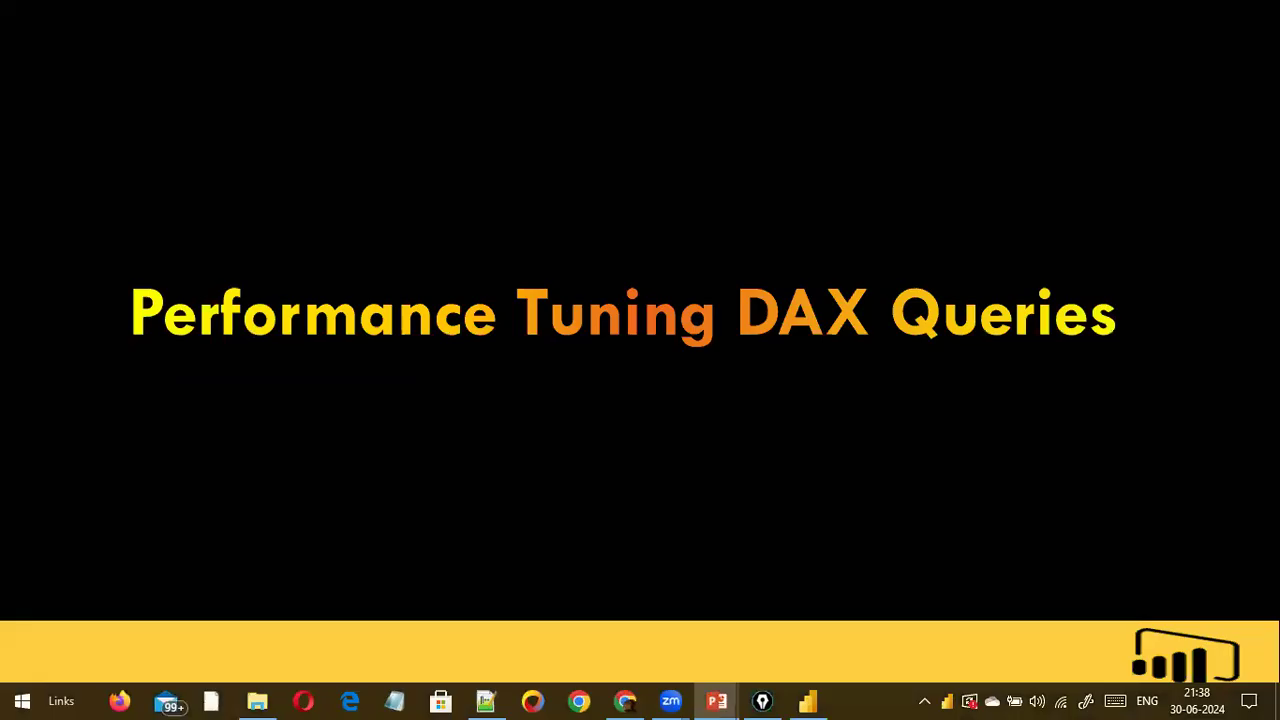
pyautogui.press('Right')
pyautogui.press('Right')
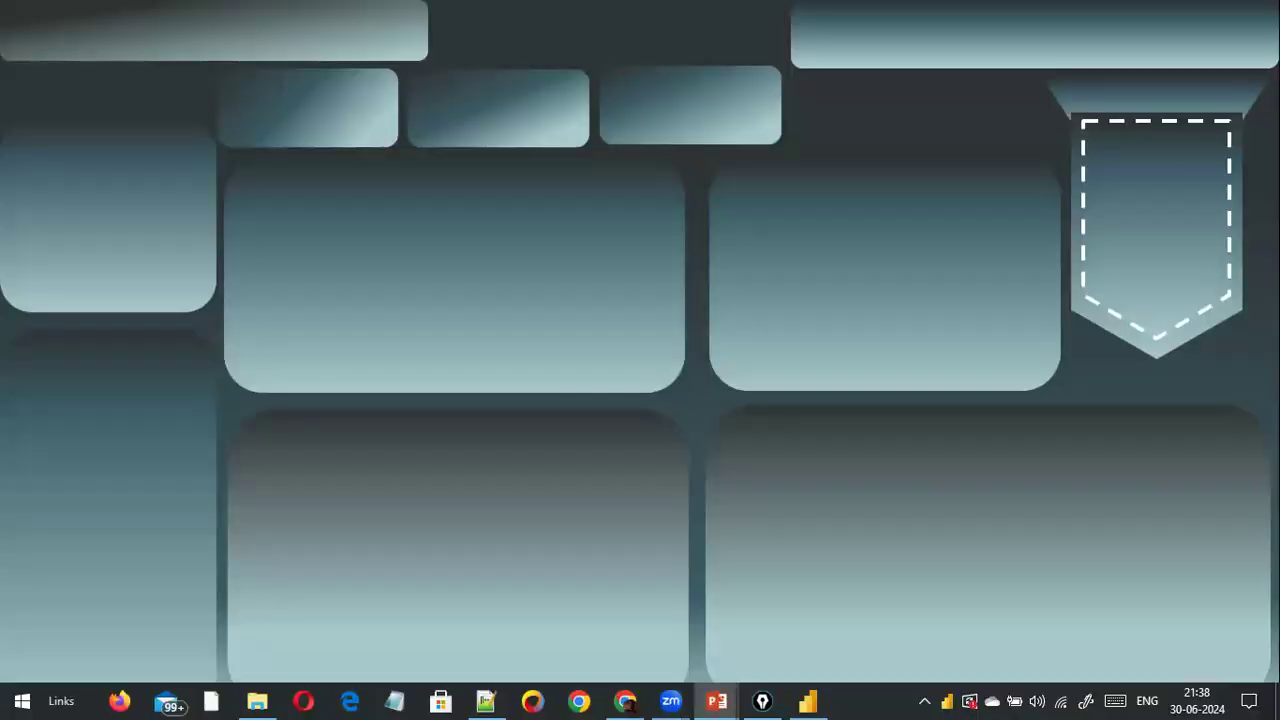
pyautogui.press('Right')
pyautogui.press('Right')
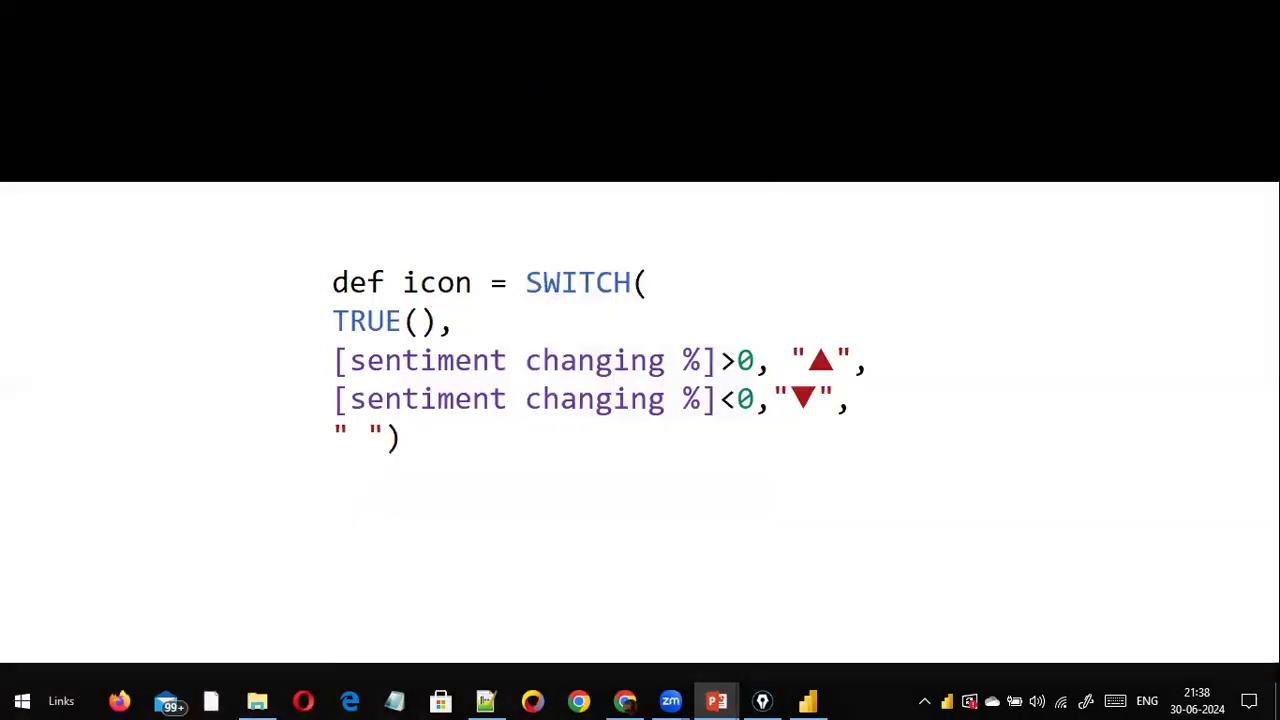
pyautogui.press('Right')
pyautogui.press('Right')
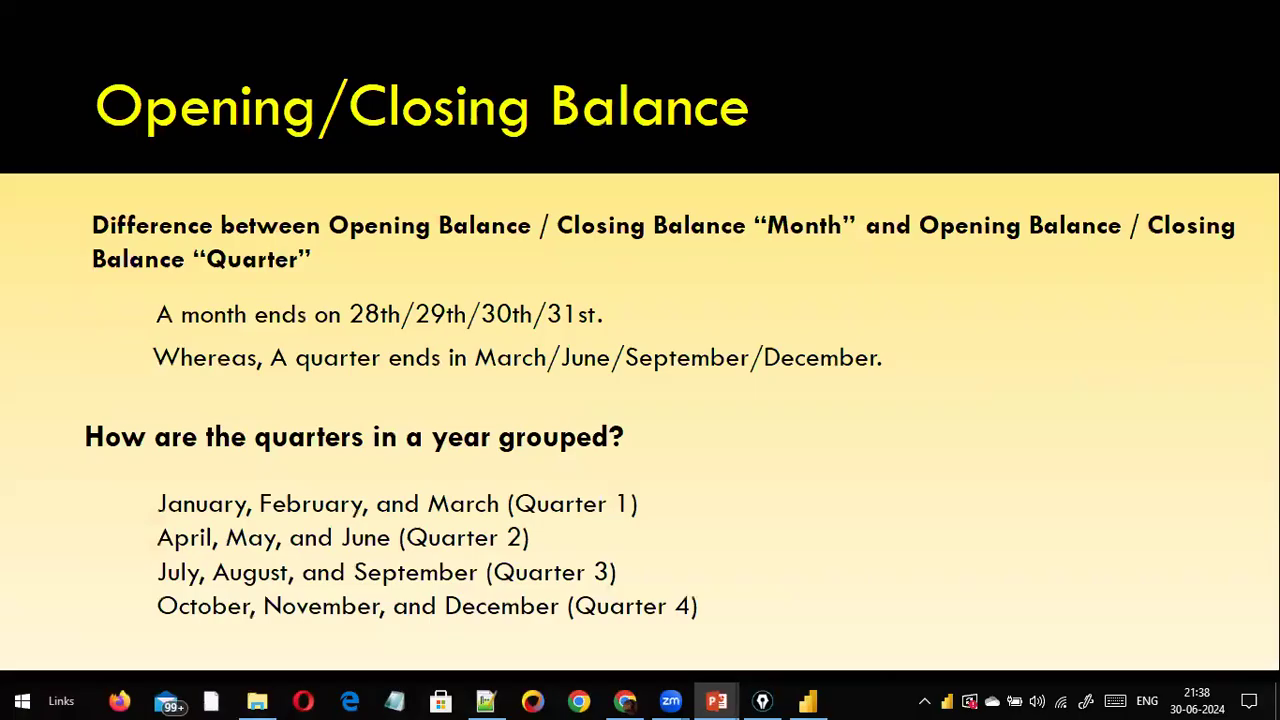
pyautogui.press('Right')
pyautogui.press('Right')
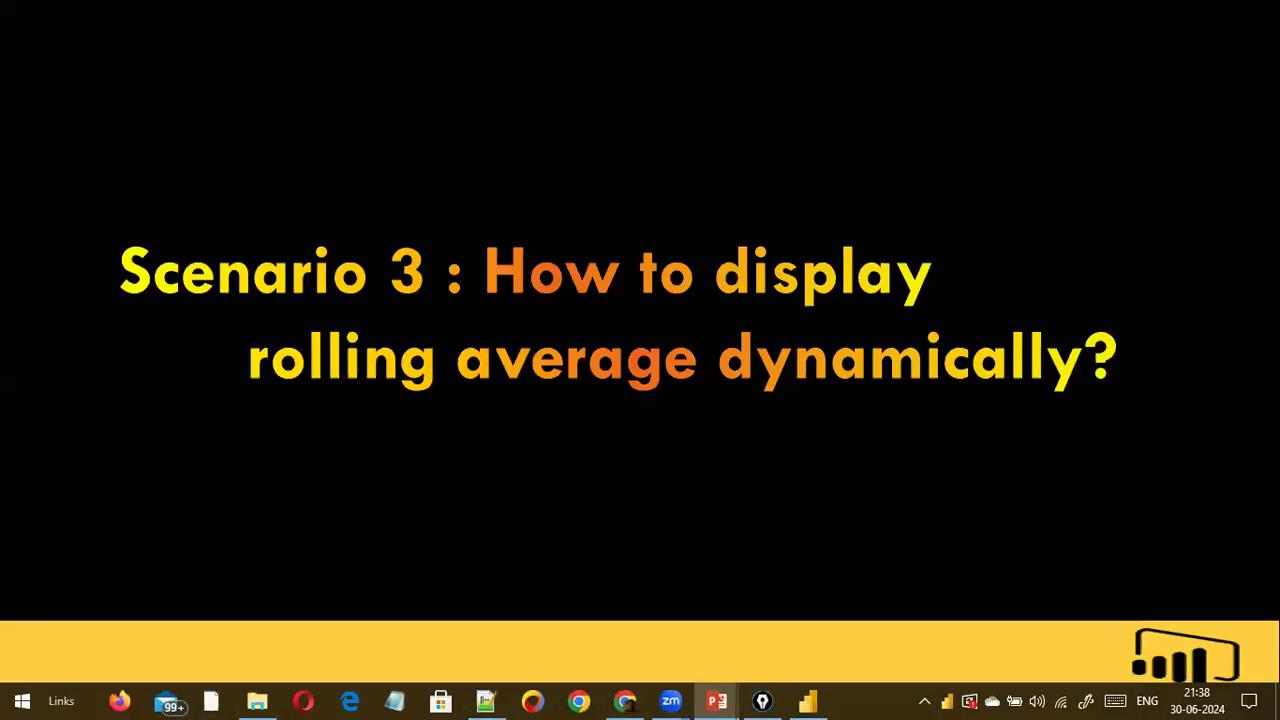
# - Look back through the slides, past Cumulative Total, to the one on creating a basic date table in DAX
pyautogui.press('Left')
pyautogui.press('Left')
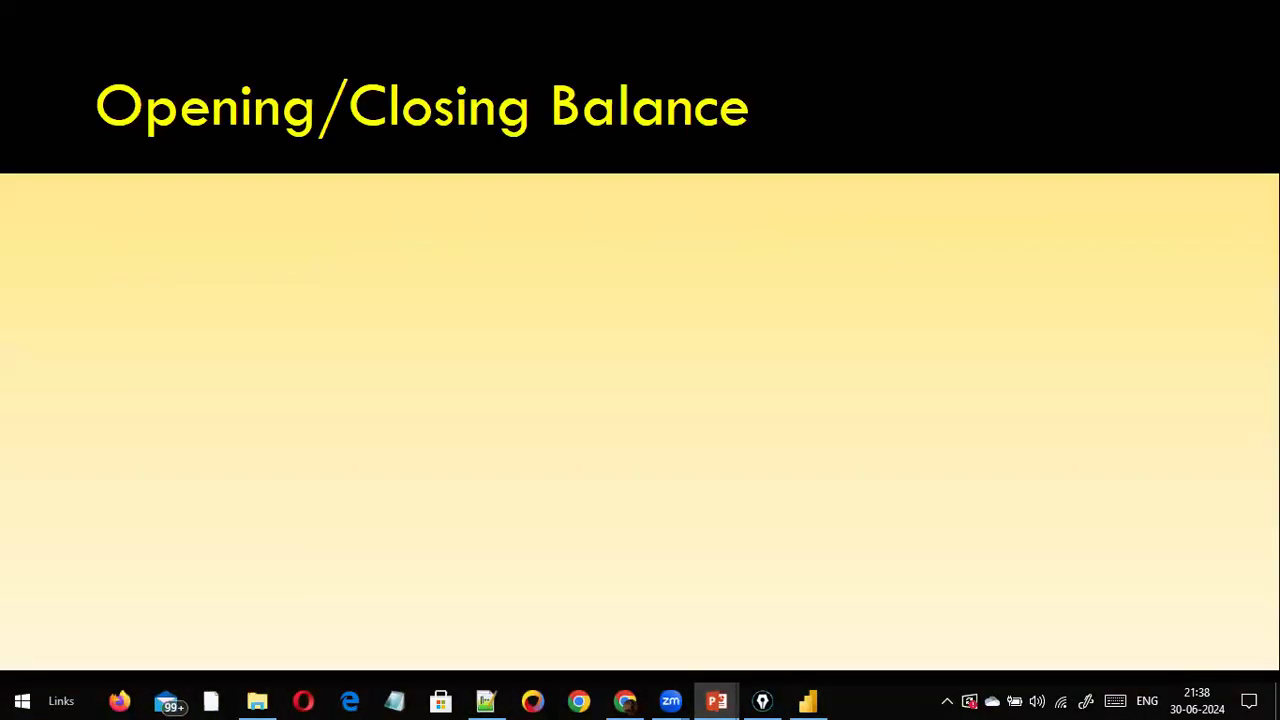
pyautogui.press('Left')
pyautogui.press('Left')
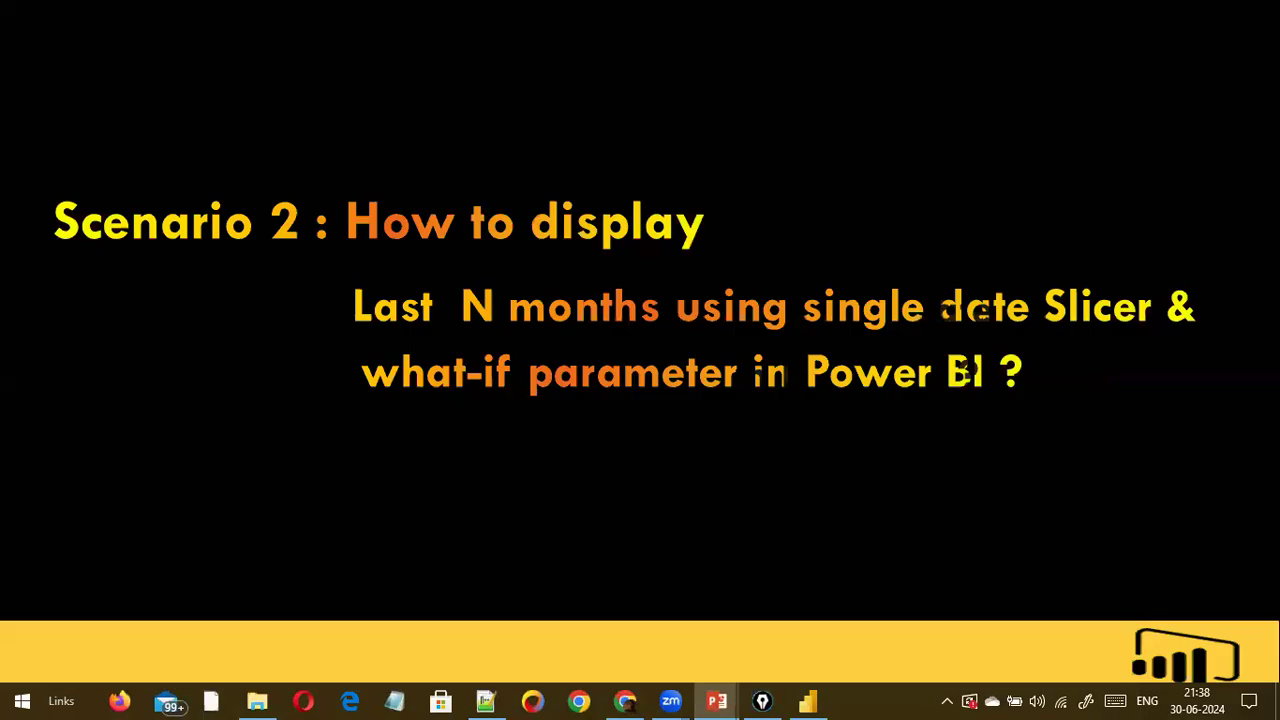
pyautogui.press('Left')
pyautogui.press('Left')
pyautogui.press('Left')
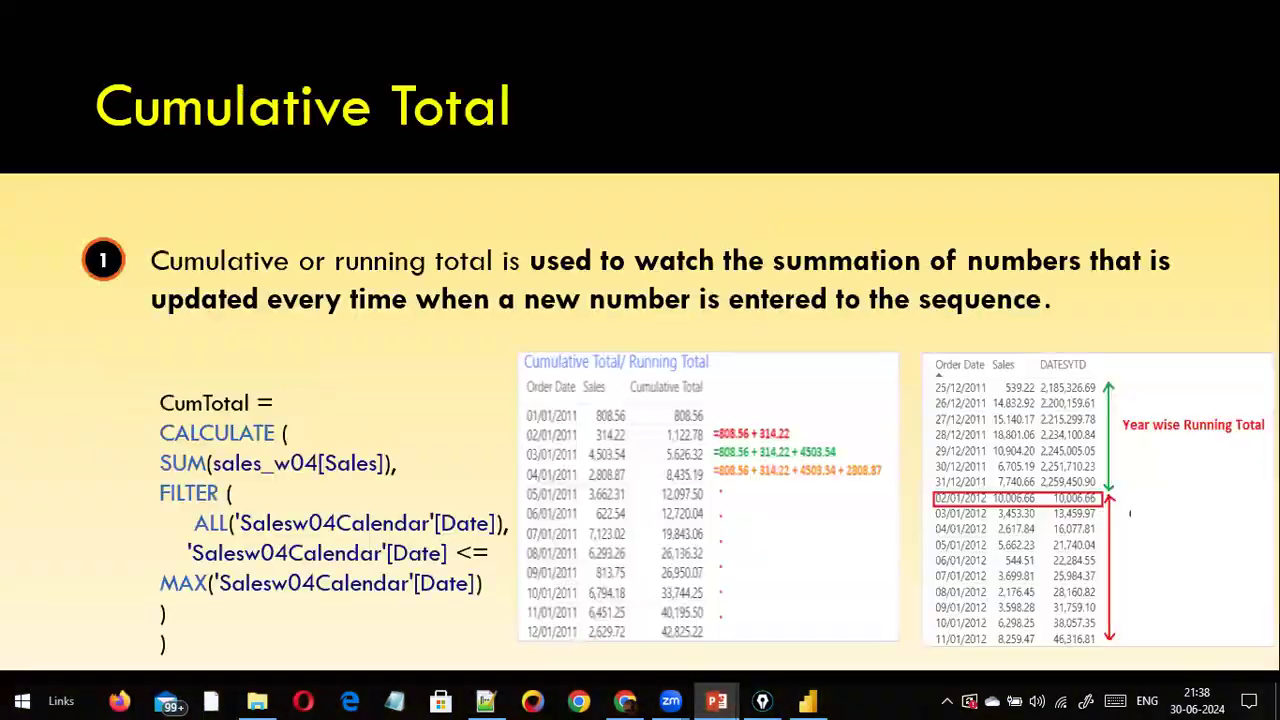
pyautogui.press('Left')
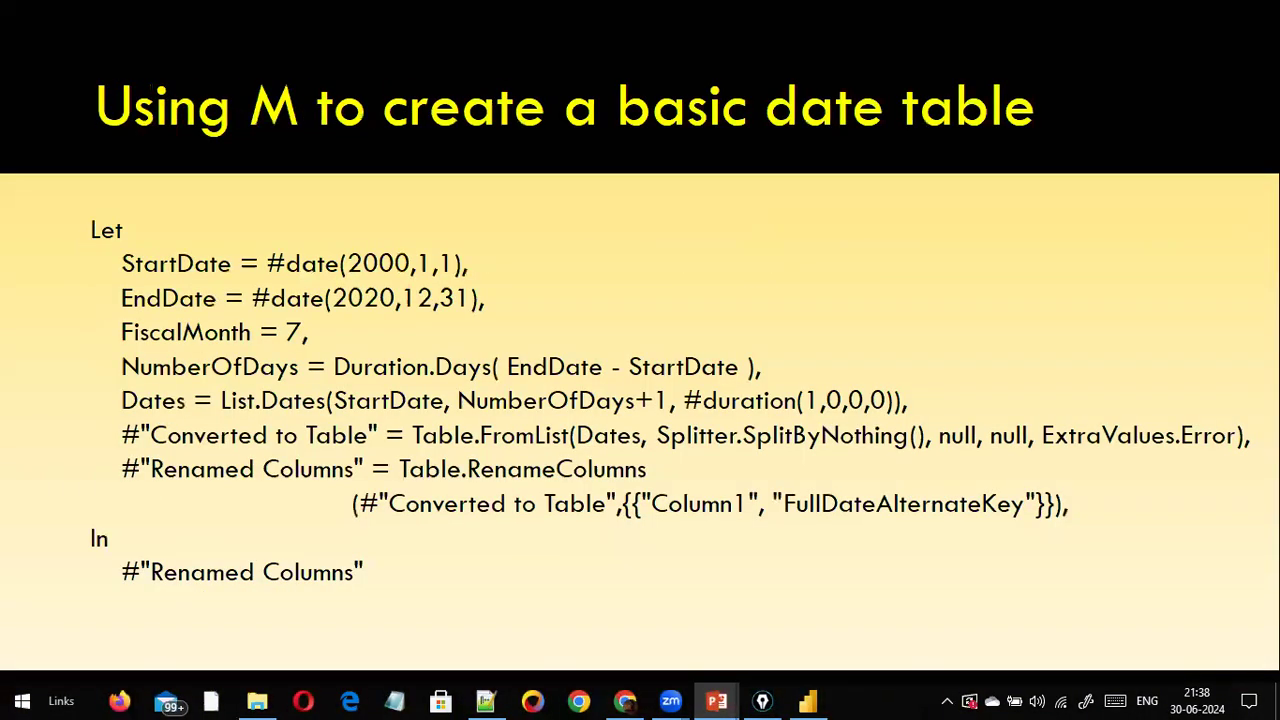
pyautogui.press('Left')
pyautogui.press('Left')
pyautogui.press('Left')
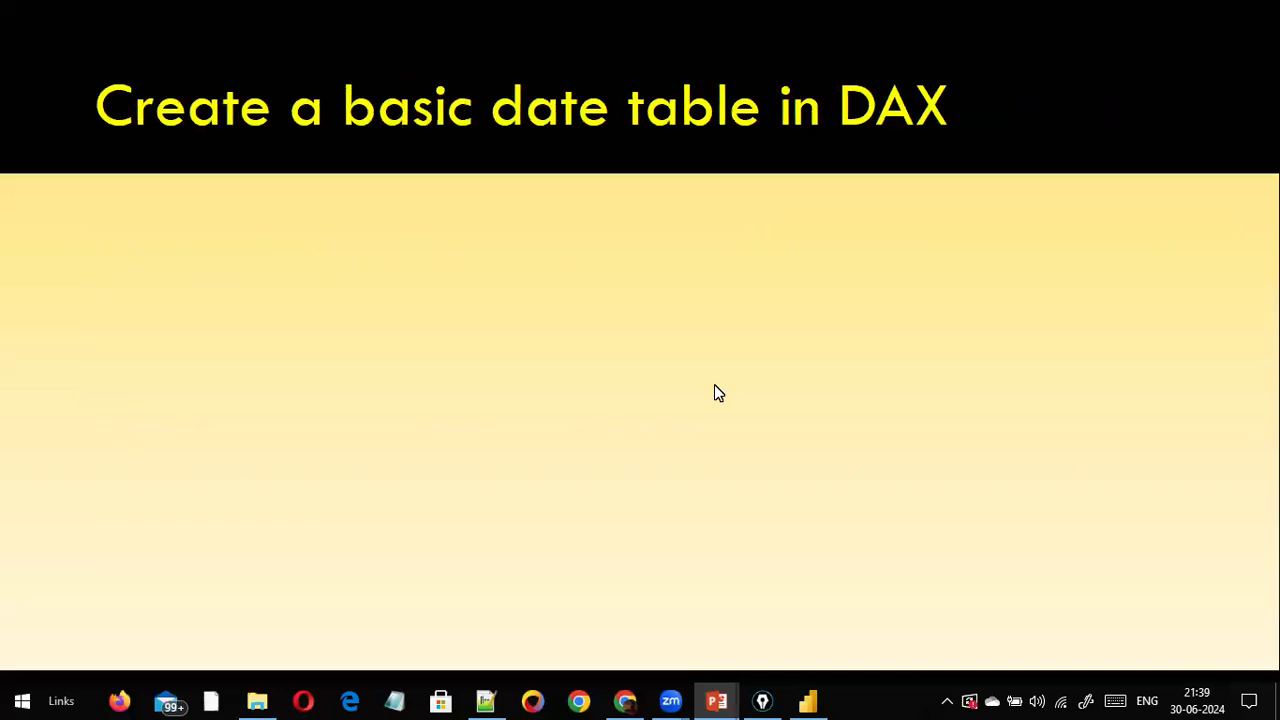
# - Switch to Power BI Desktop and examine the TopN page's Top 3 Revenue formula and category matrix, glancing at the DynamicTopN page
pyautogui.click(808, 701)
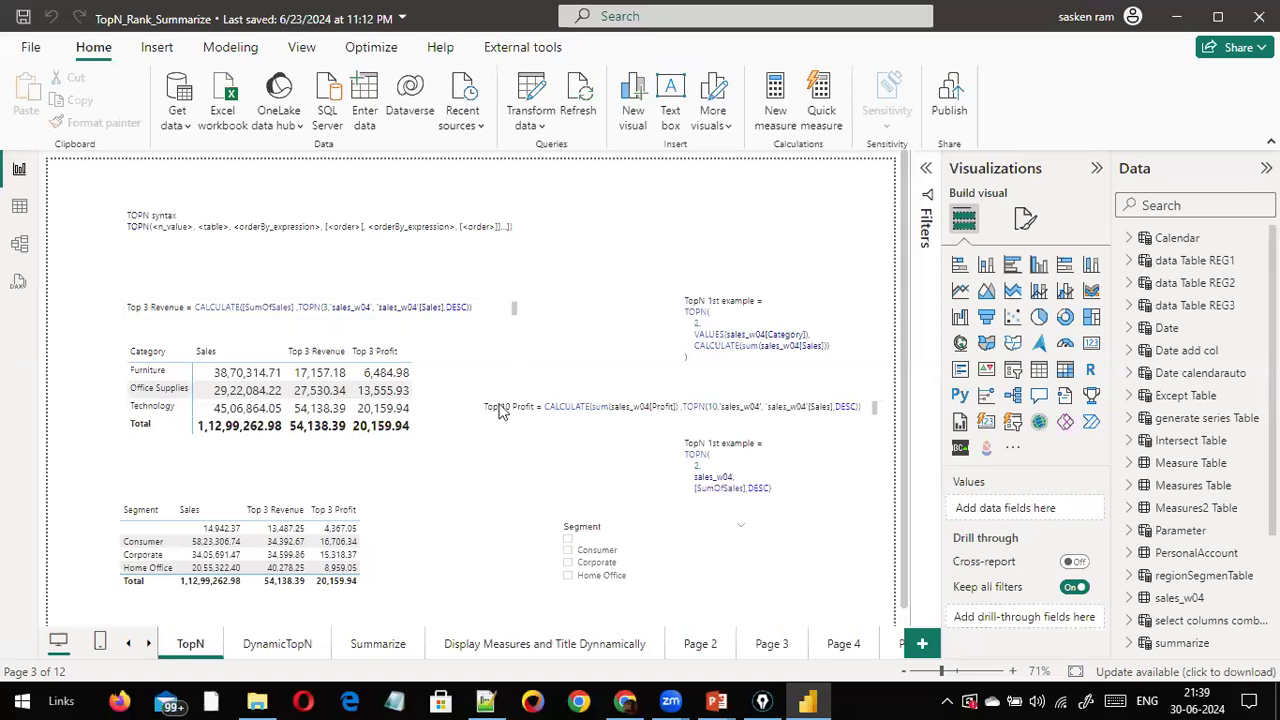
pyautogui.scroll(-1, 503, 412)
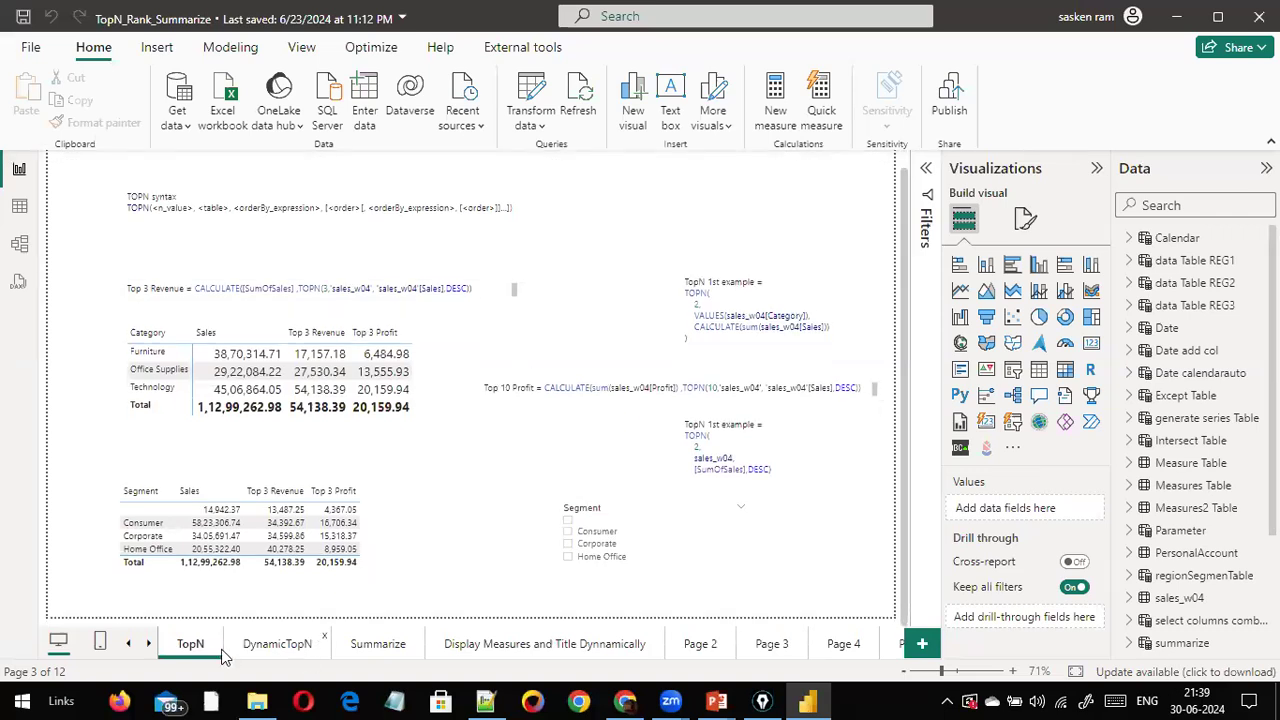
pyautogui.click(263, 648)
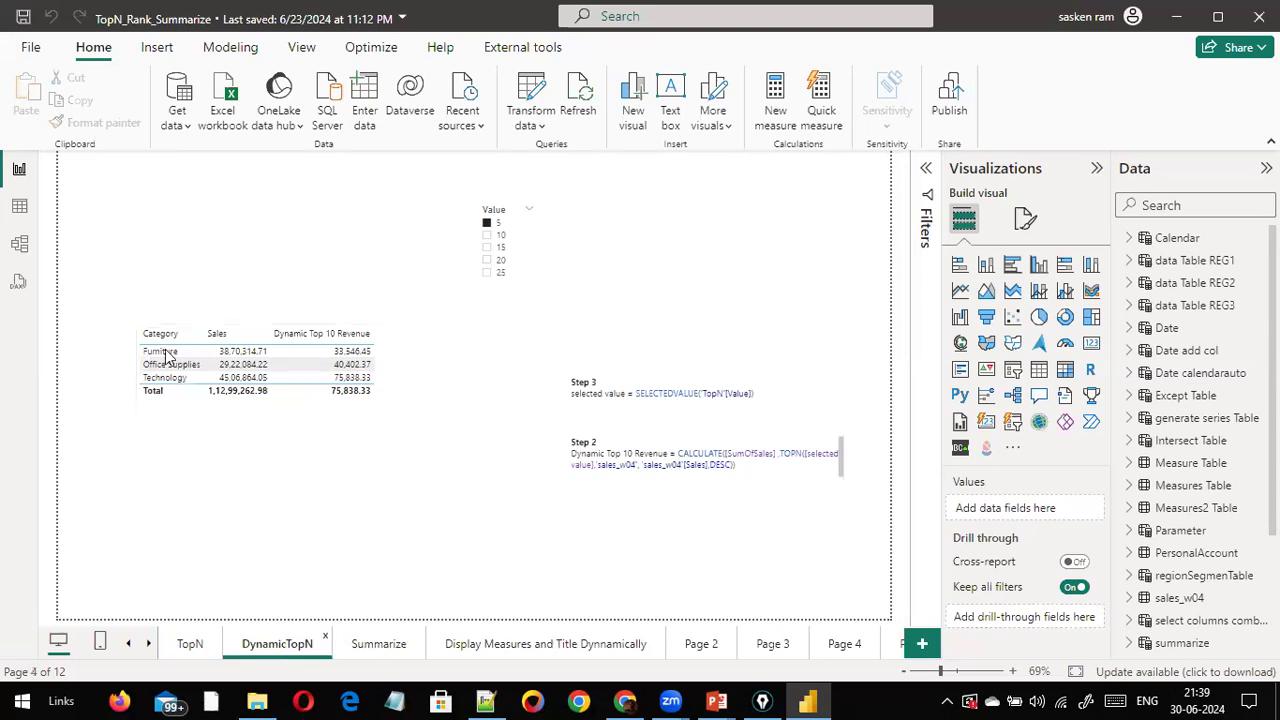
pyautogui.click(187, 646)
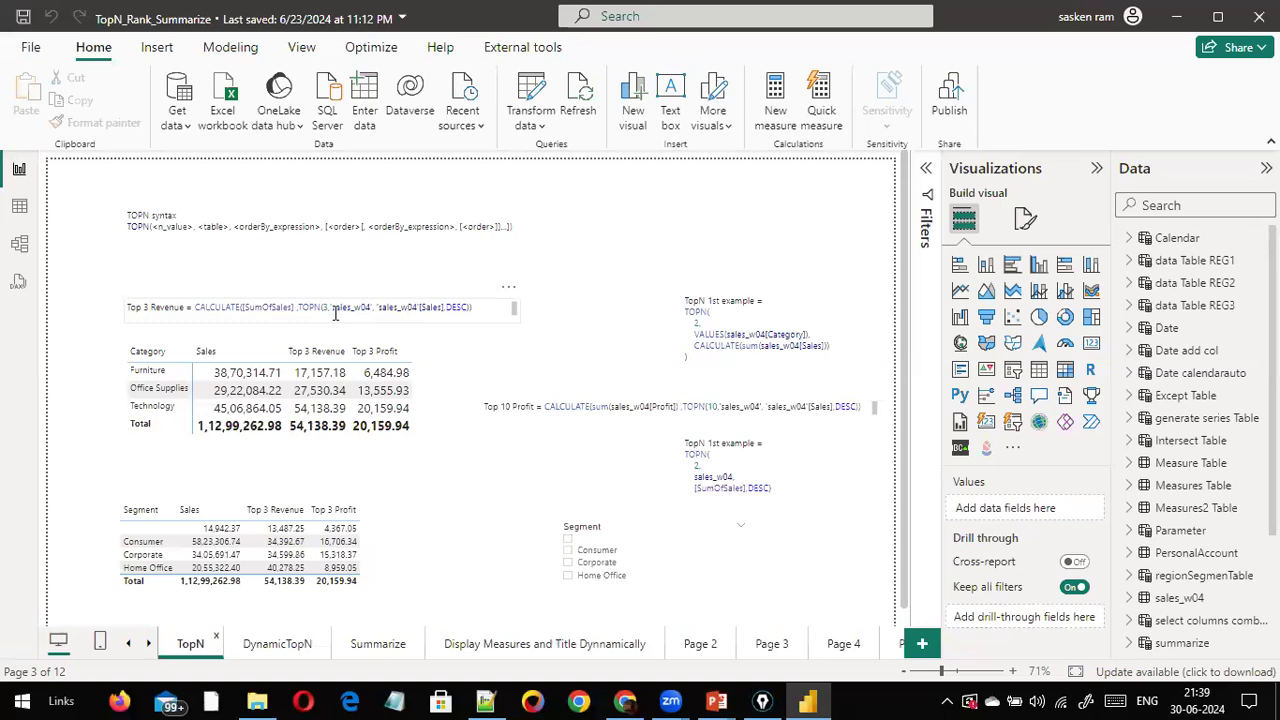
pyautogui.click(331, 310)
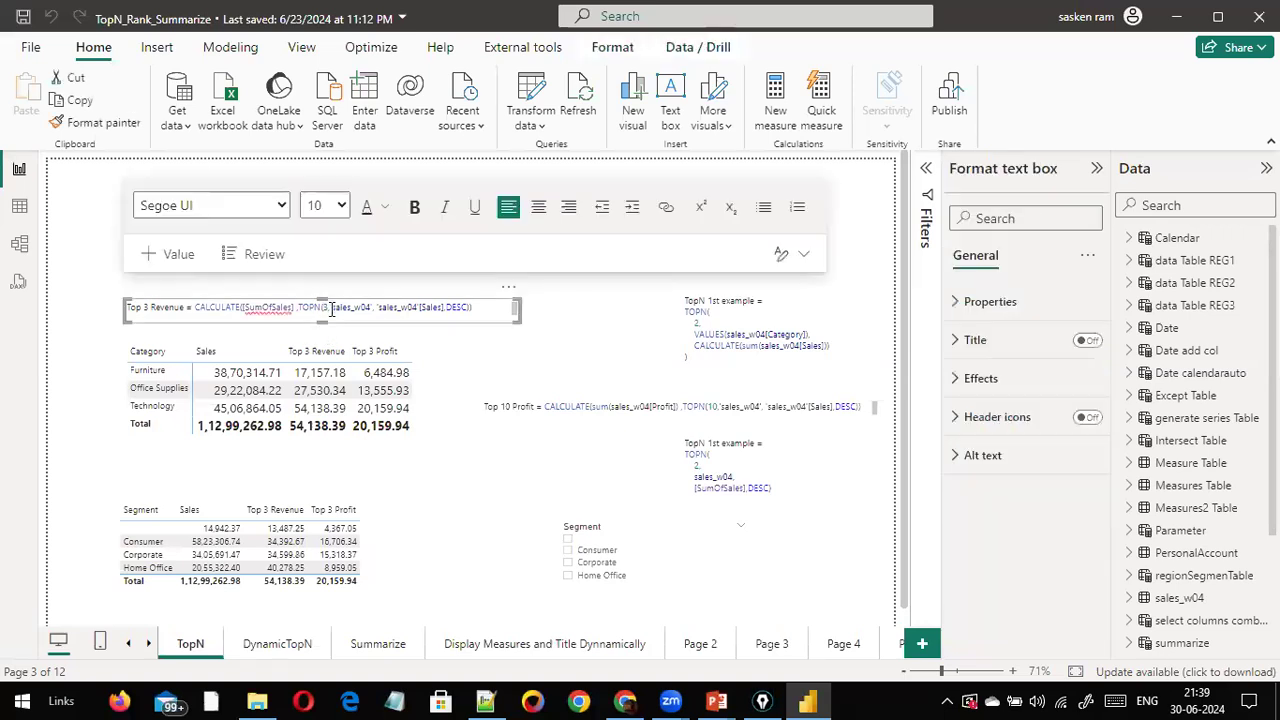
pyautogui.click(403, 494)
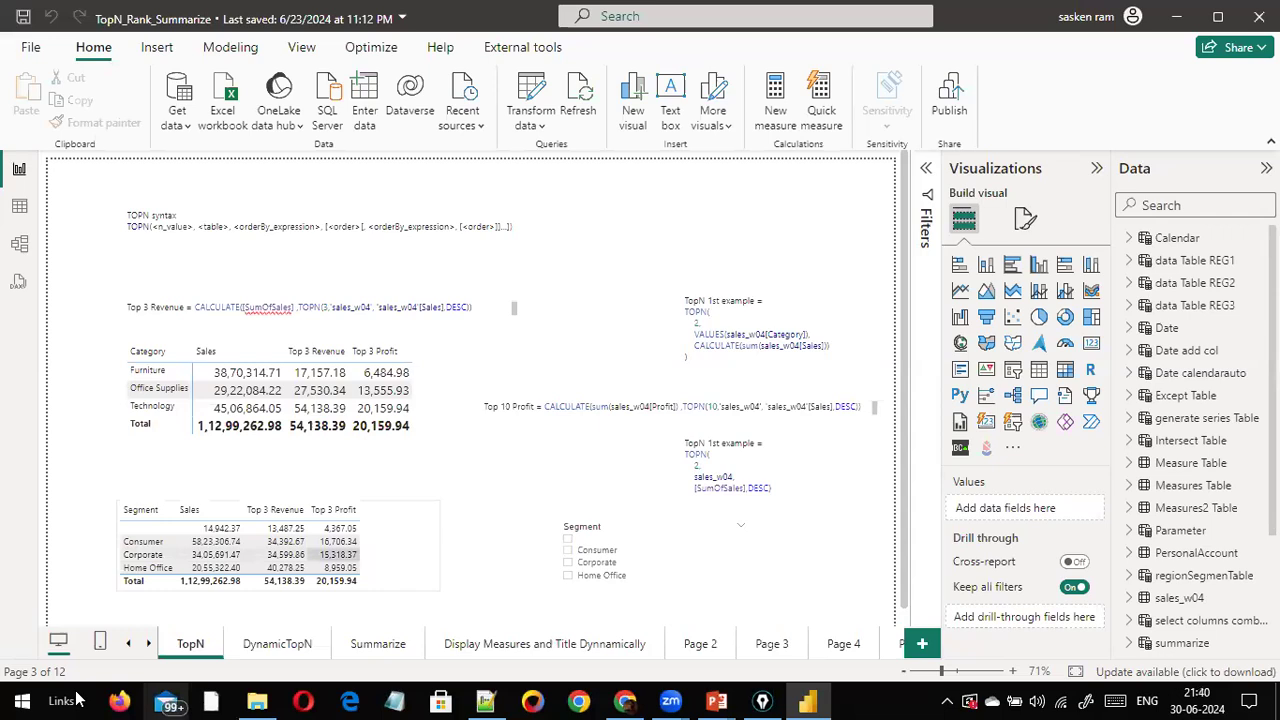
pyautogui.click(431, 378)
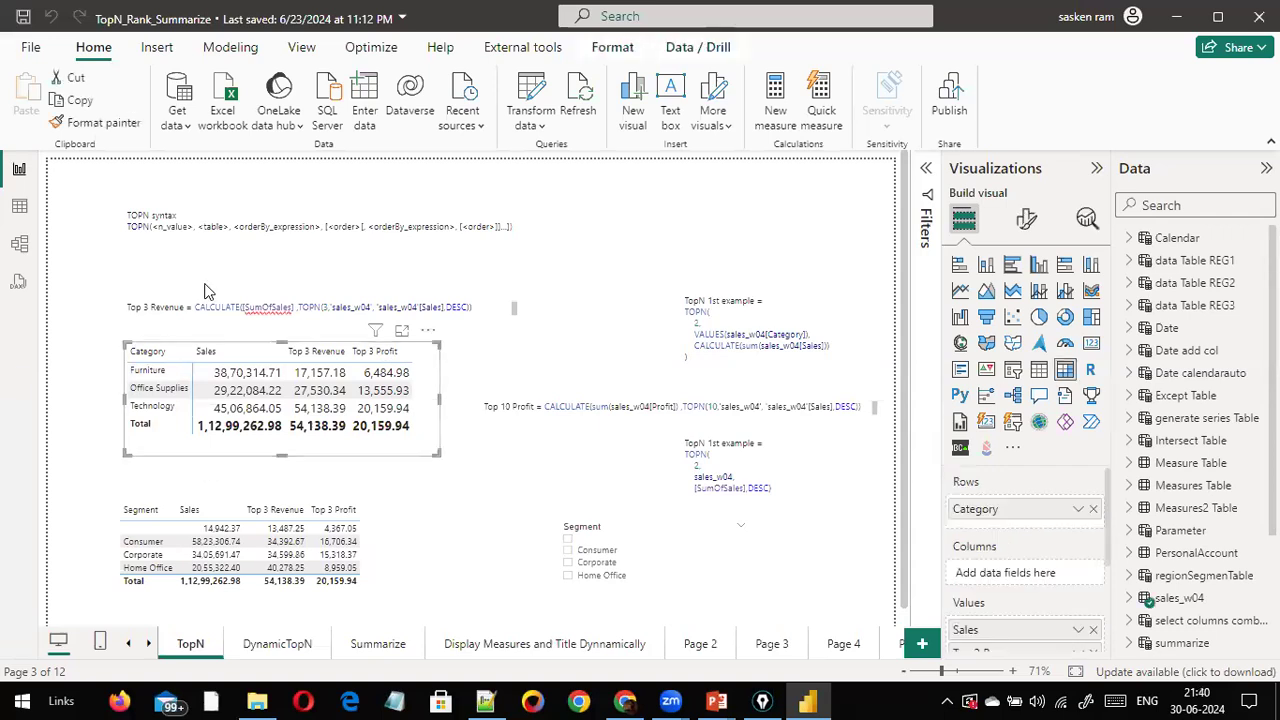
# - Open the DynamicTopN report page and set the Value slicer to 15
pyautogui.click(280, 644)
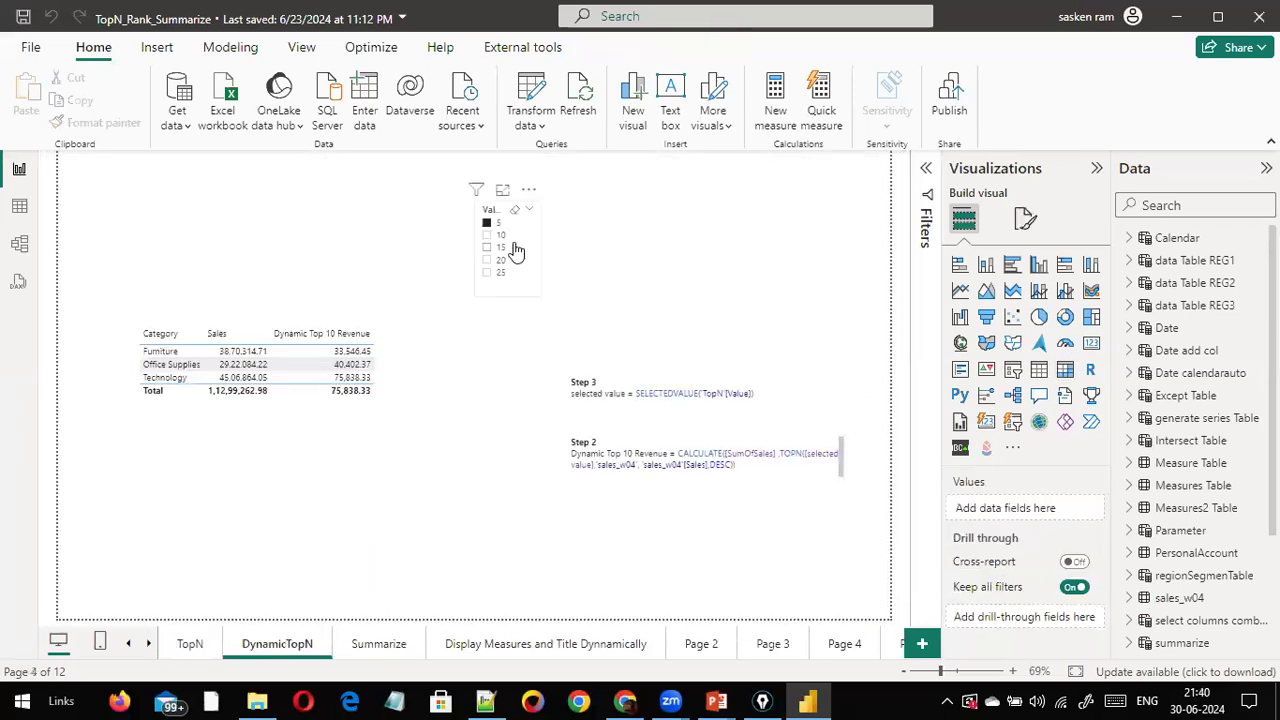
pyautogui.click(512, 247)
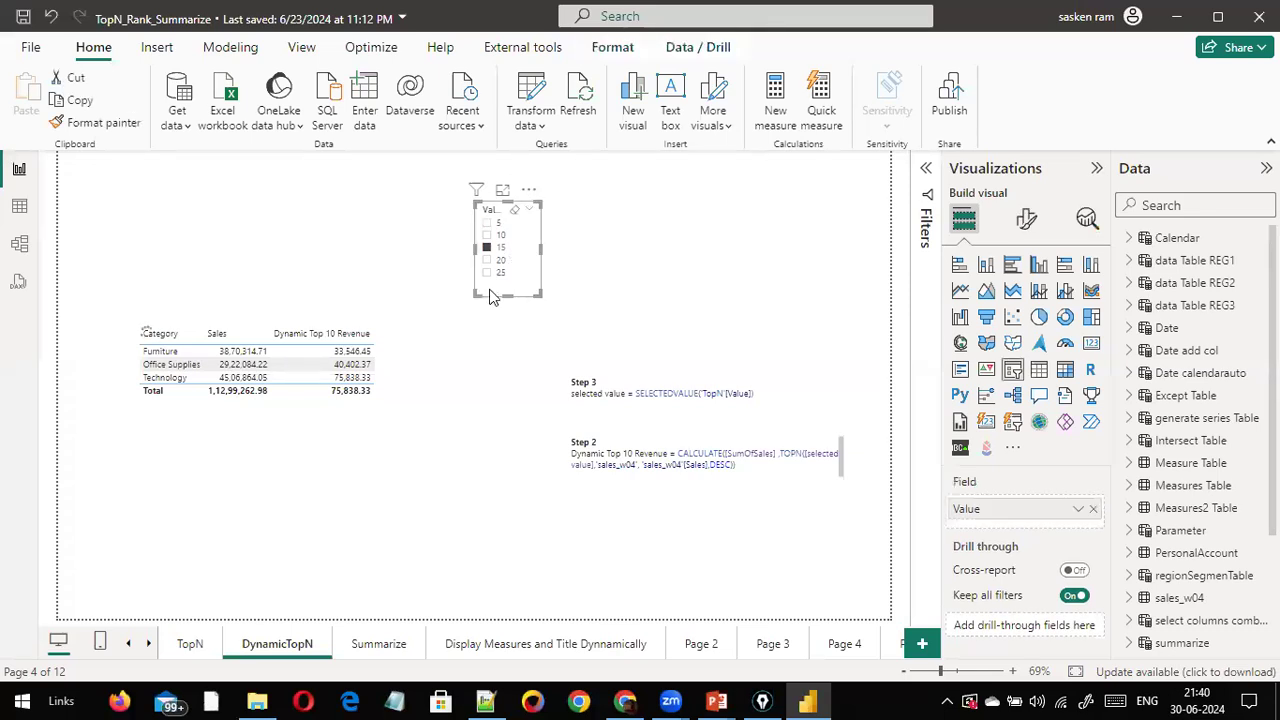
# - Examine the rows of the TopN table in the table view and return to the report
pyautogui.scroll(-3, 1197, 430)
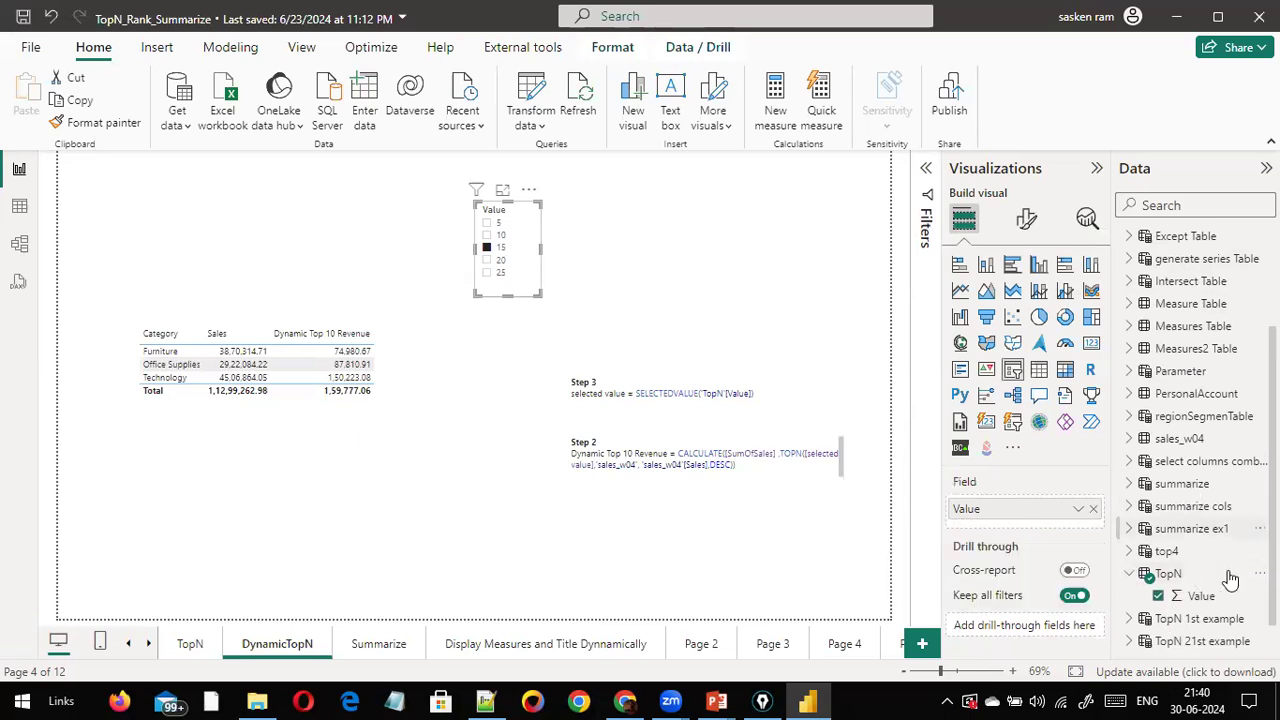
pyautogui.scroll(-1, 1230, 578)
pyautogui.click(19, 208)
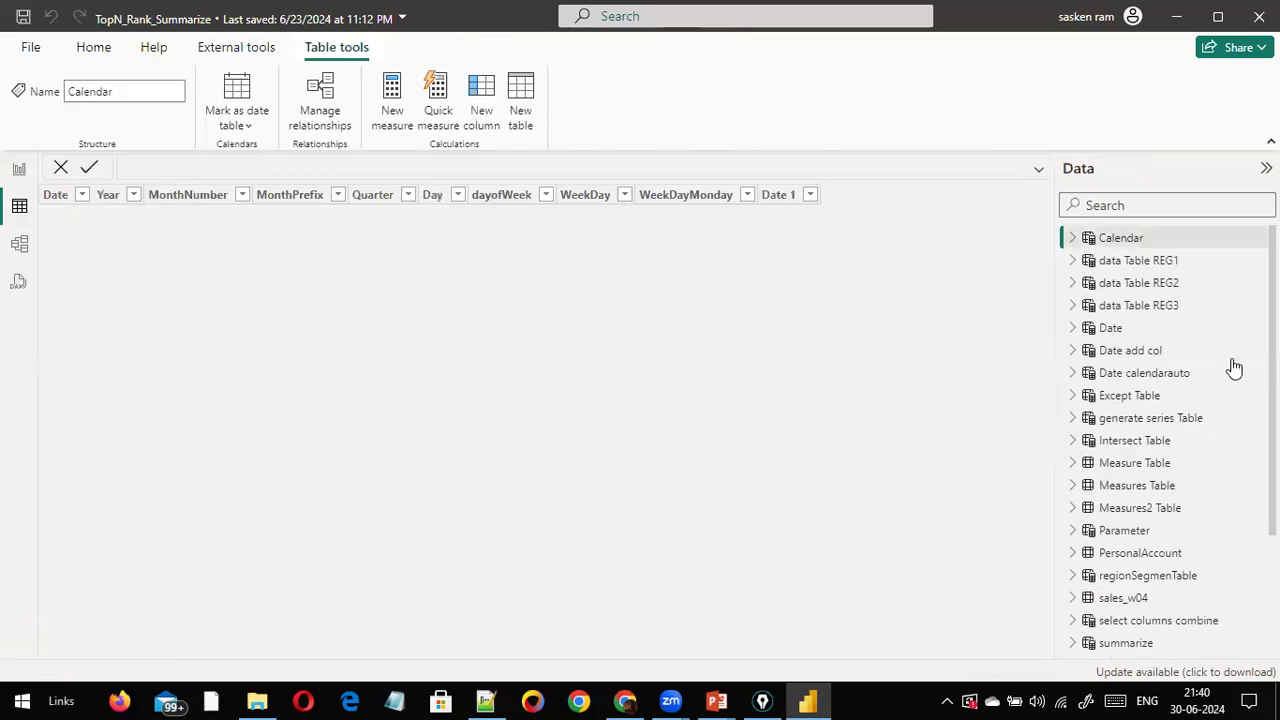
pyautogui.scroll(-3, 1160, 518)
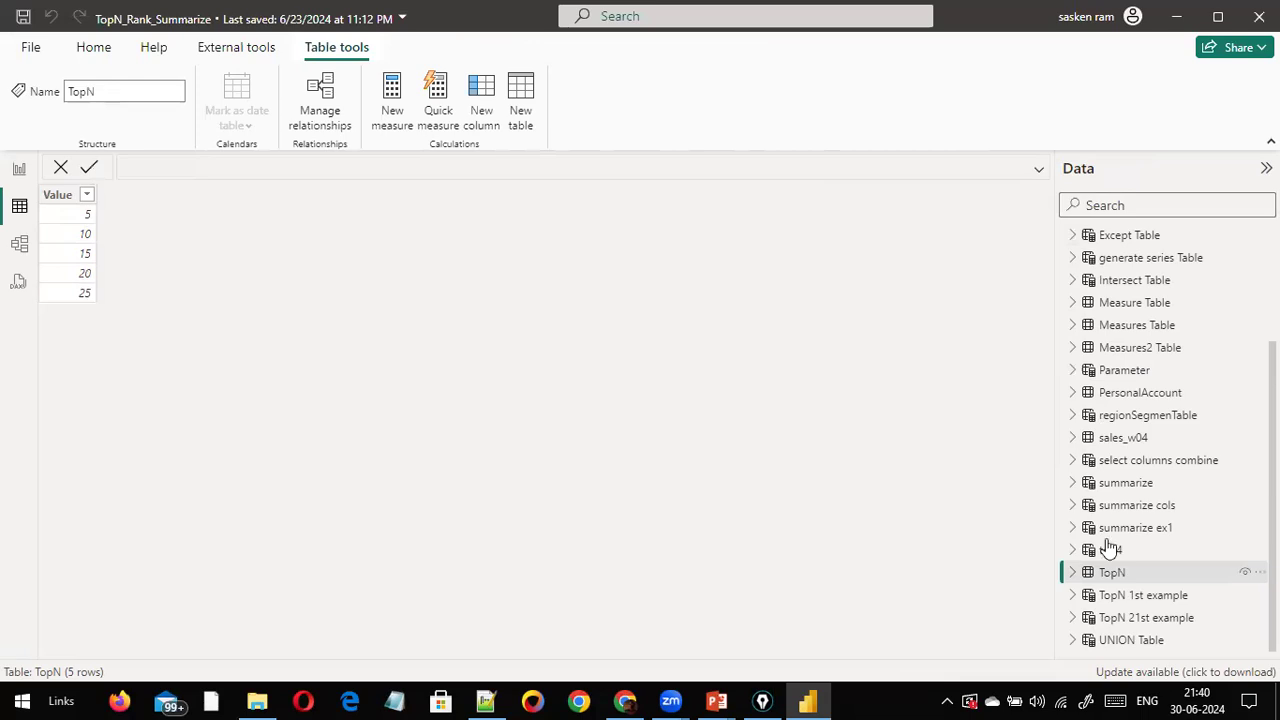
pyautogui.click(19, 172)
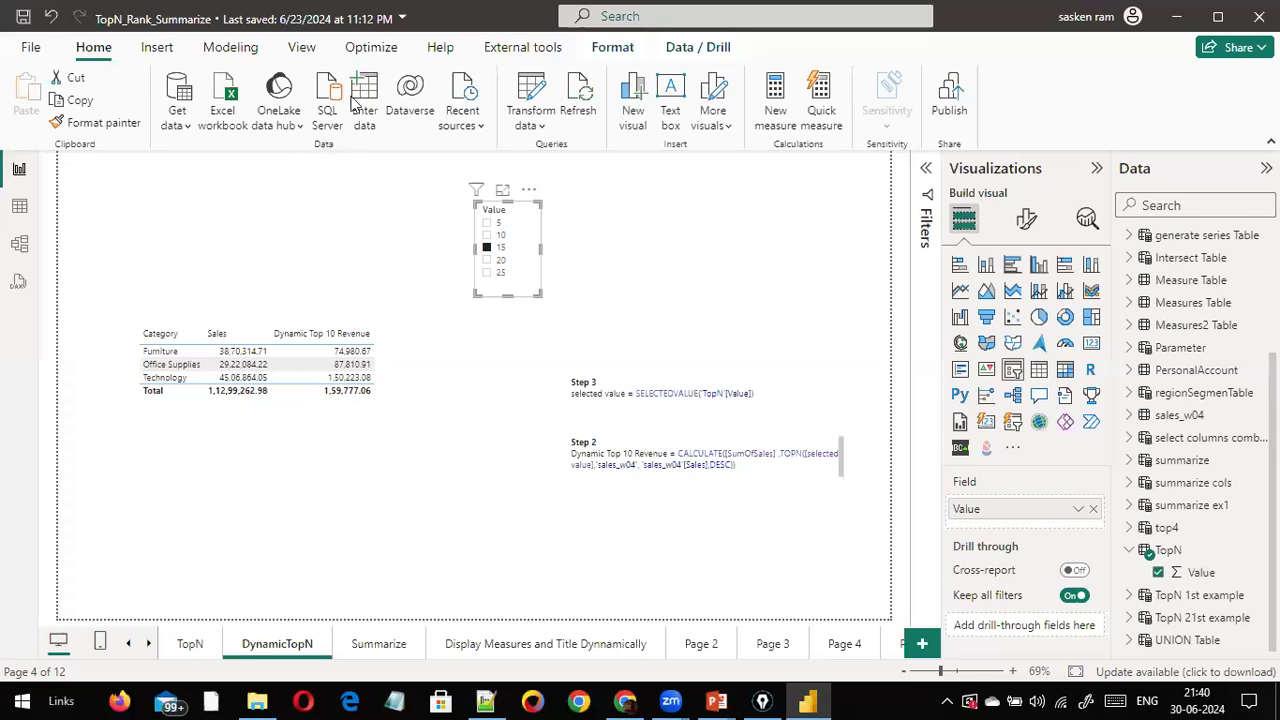
# - Clear the selection in the Value slicer on the DynamicTopN page
pyautogui.click(605, 254)
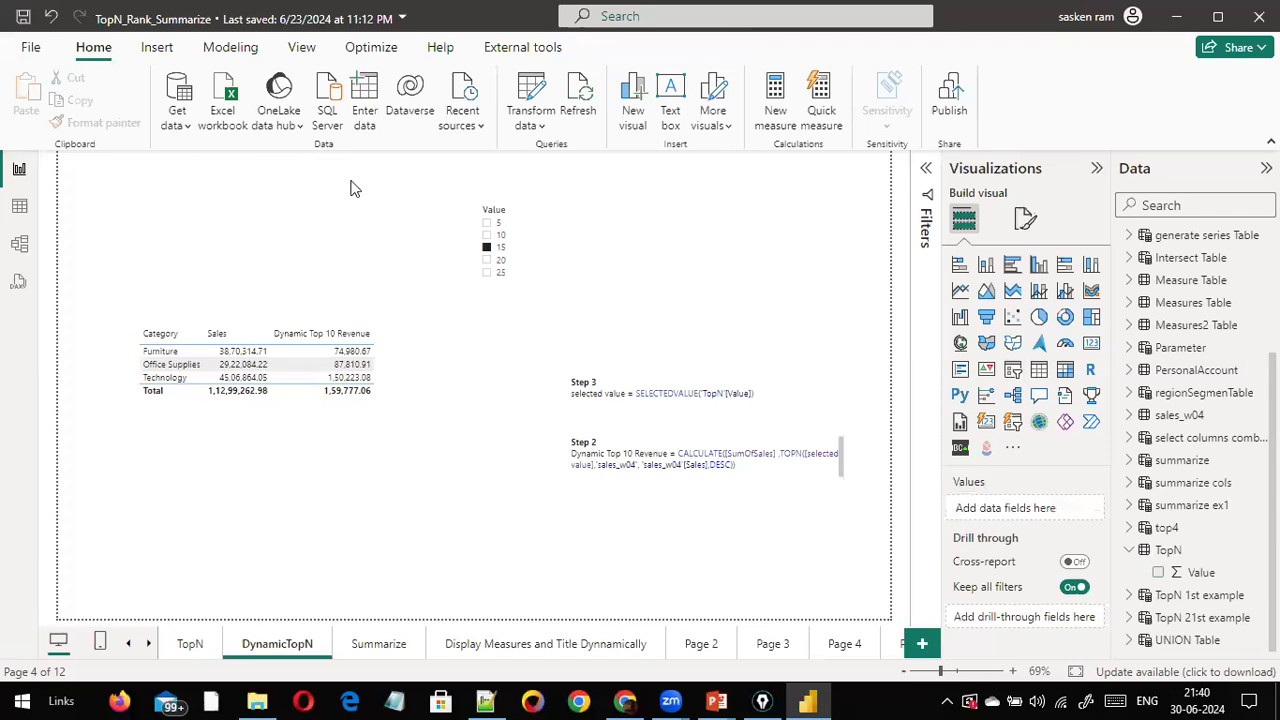
pyautogui.click(516, 216)
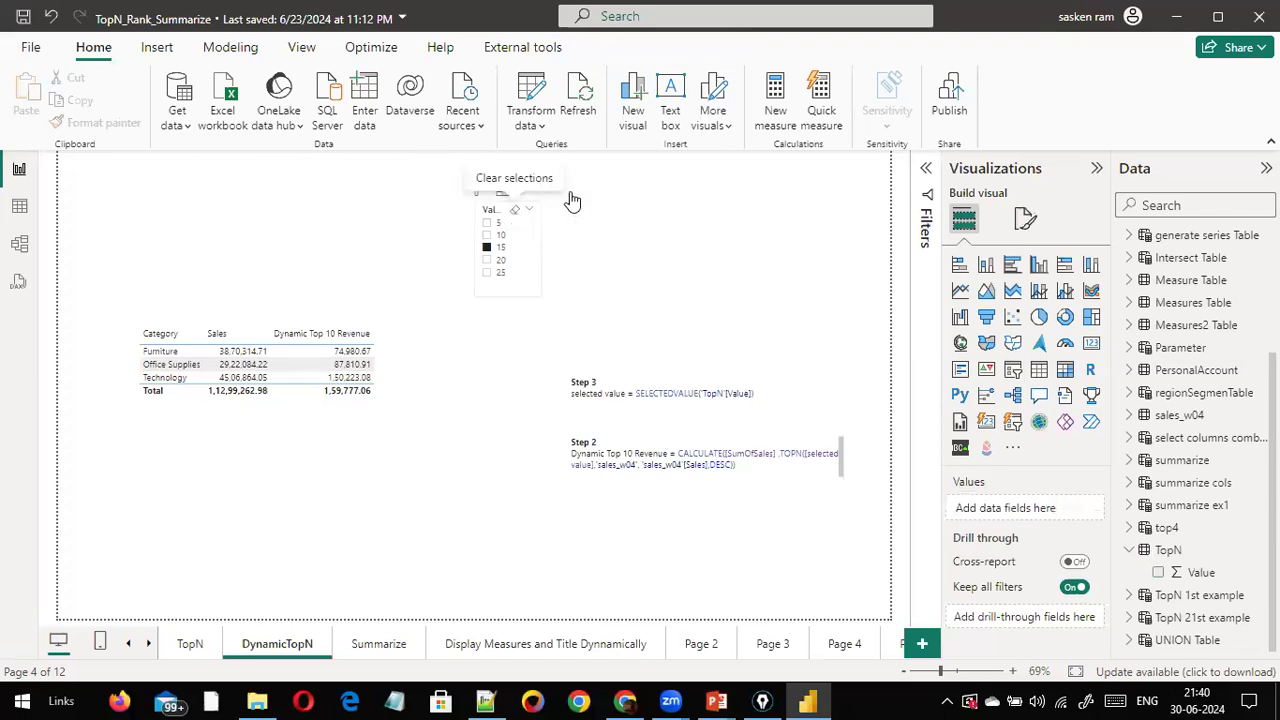
pyautogui.click(607, 184)
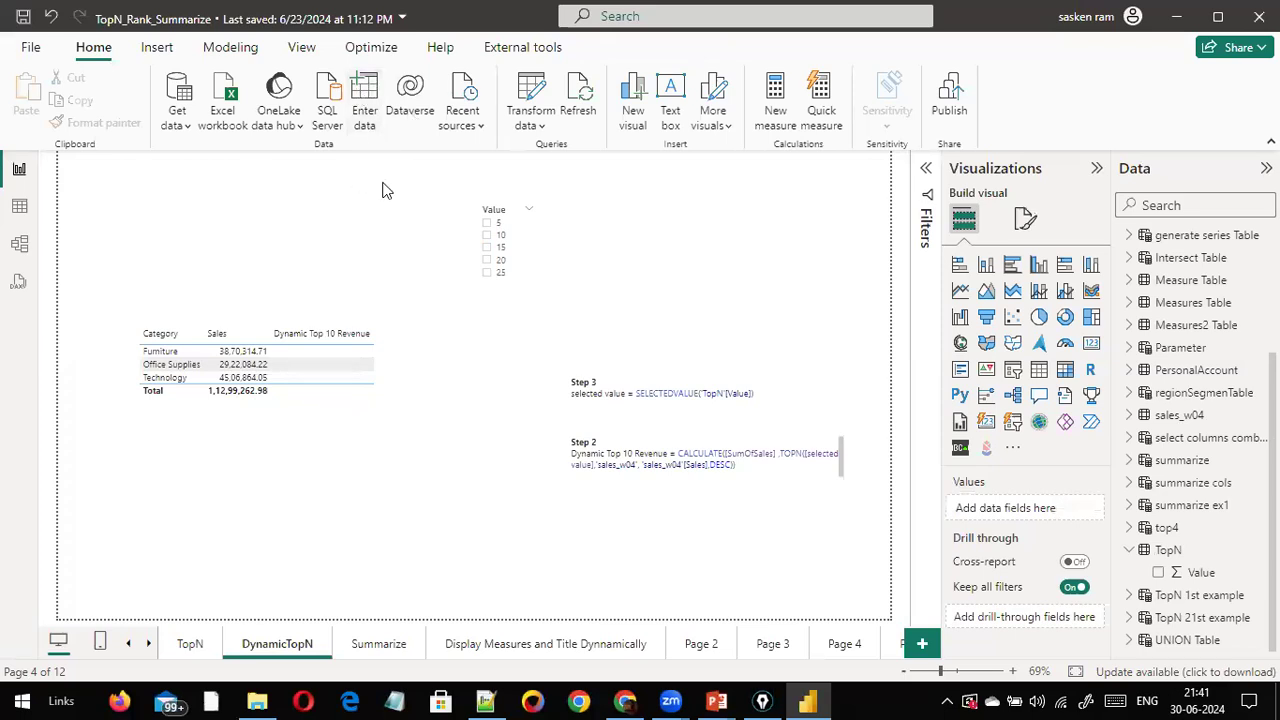
# - Create a manually entered table and fill its first column with the values 5, 10, 15 and 20
pyautogui.click(383, 84)
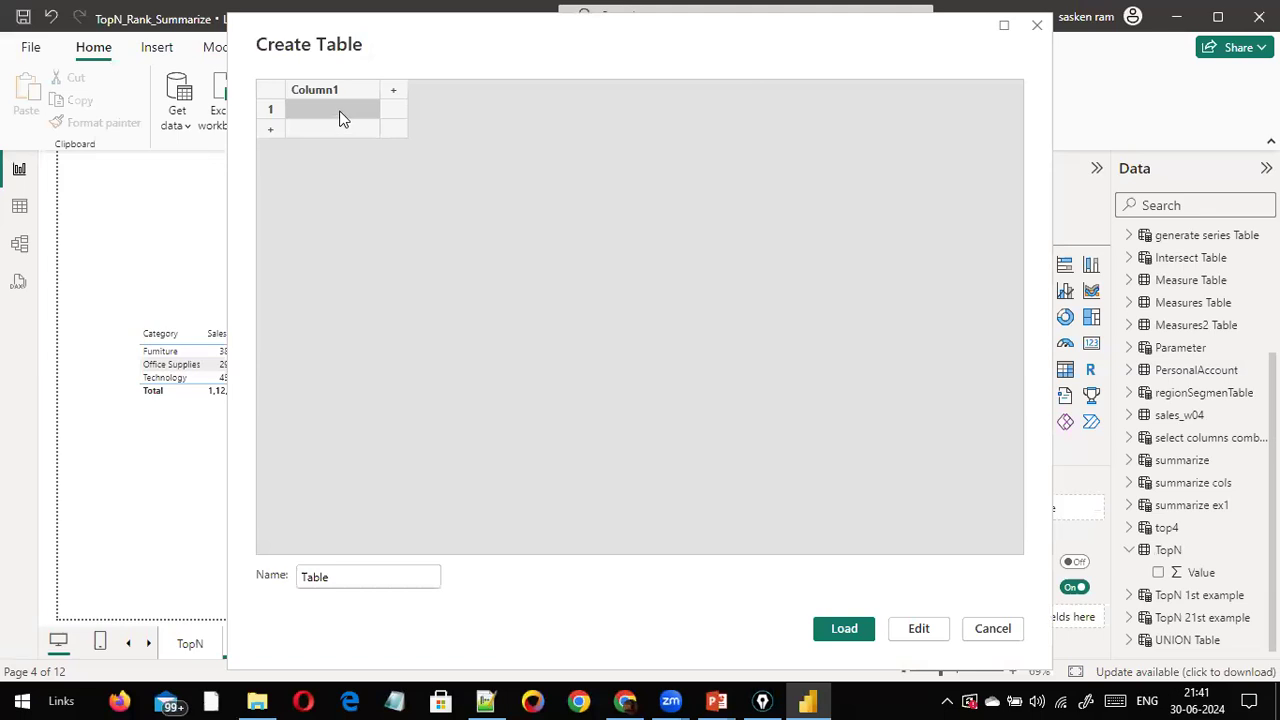
pyautogui.click(340, 114)
pyautogui.write('5')
pyautogui.click(337, 131)
pyautogui.click(337, 131)
pyautogui.write('10')
pyautogui.press('Return')
pyautogui.write('15')
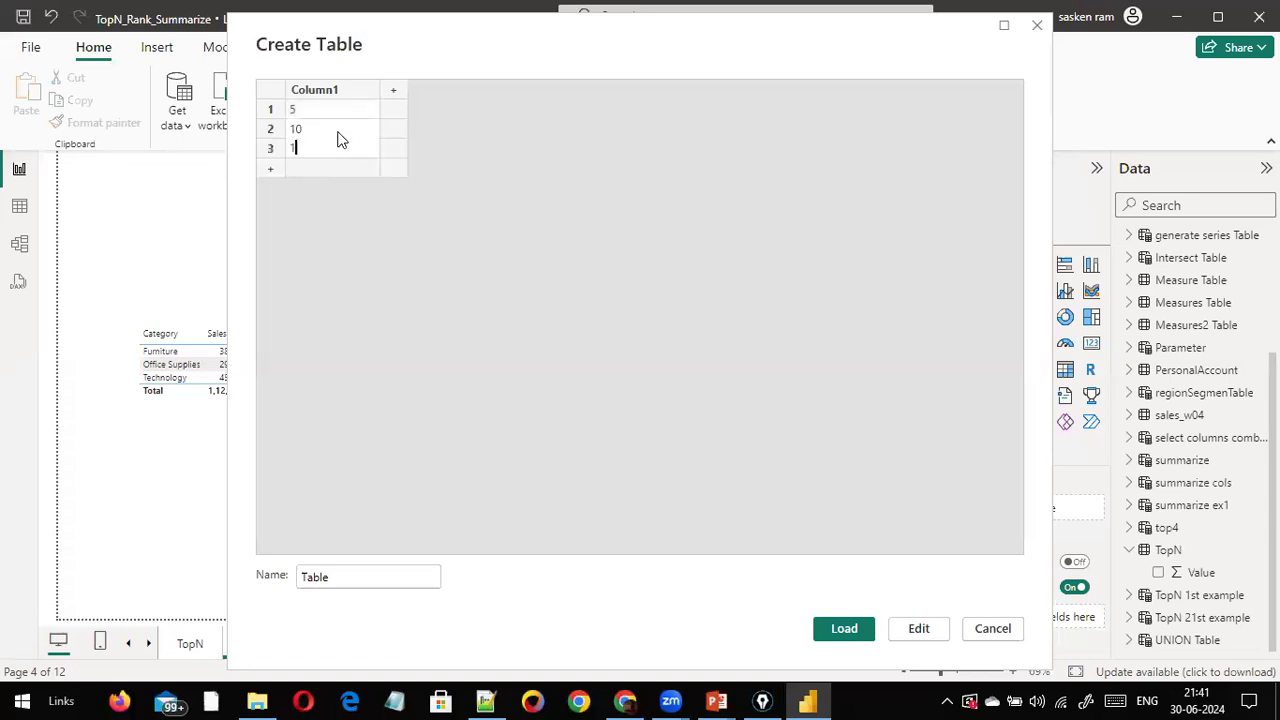
pyautogui.press('Return')
pyautogui.write('20')
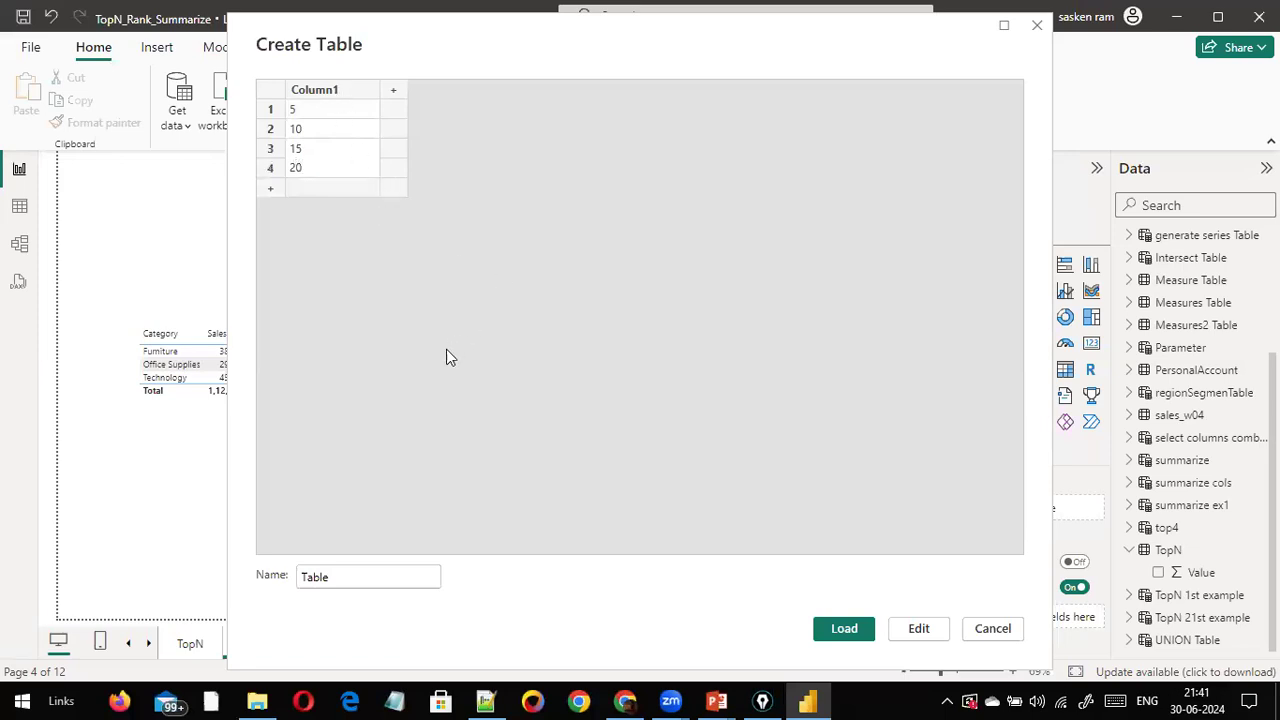
# - Name the manually entered table TopN2
pyautogui.moveTo(397, 394); pyautogui.dragTo(335, 568)
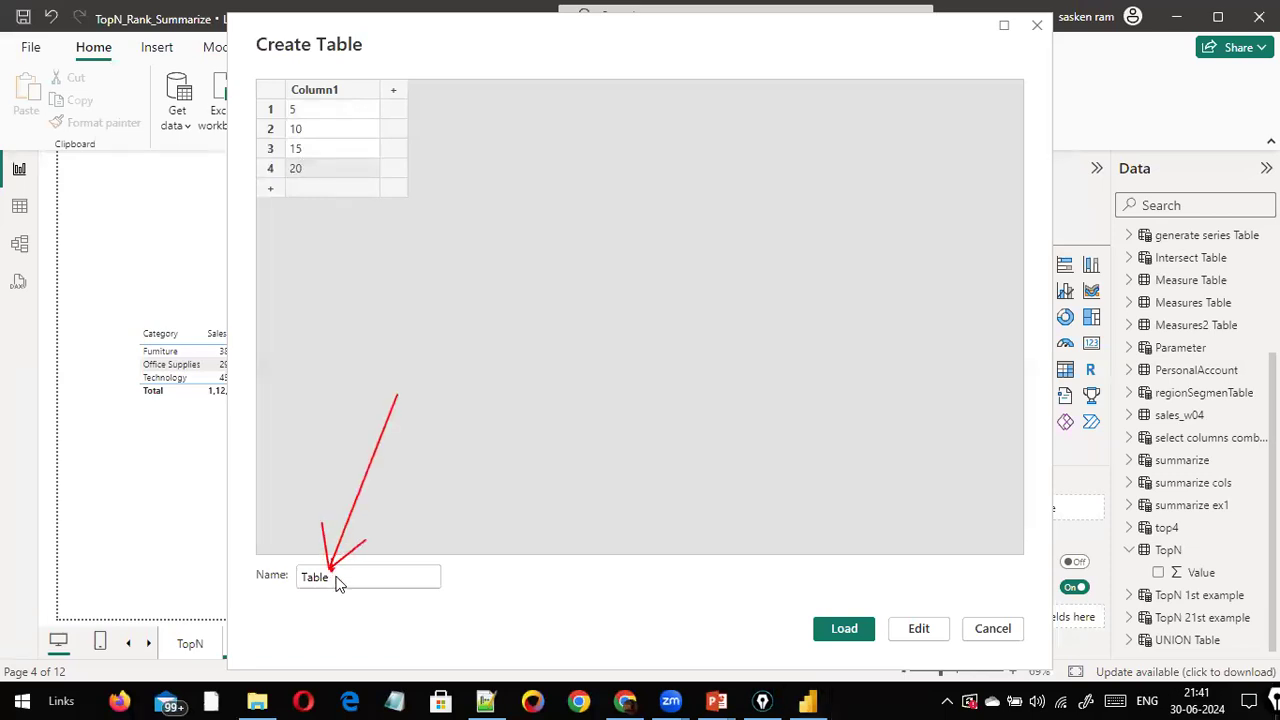
pyautogui.press('Escape')
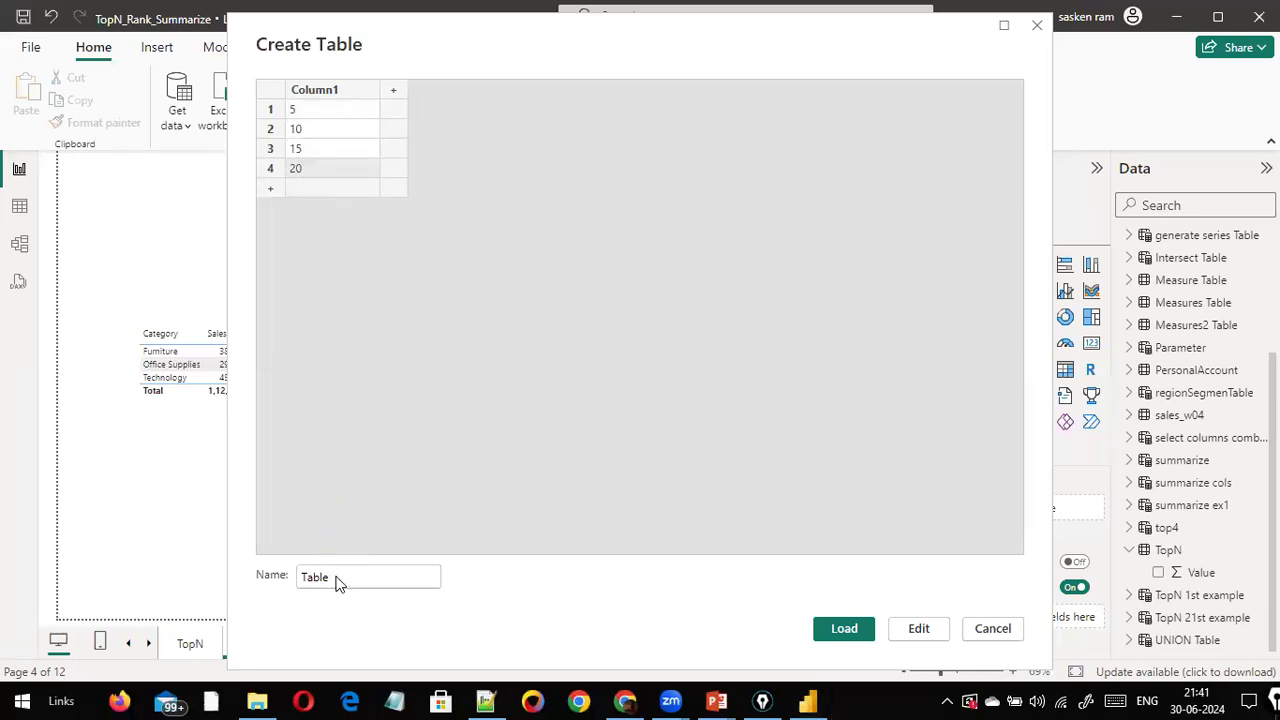
pyautogui.click(362, 586)
pyautogui.doubleClick(362, 585)
pyautogui.write('tP')
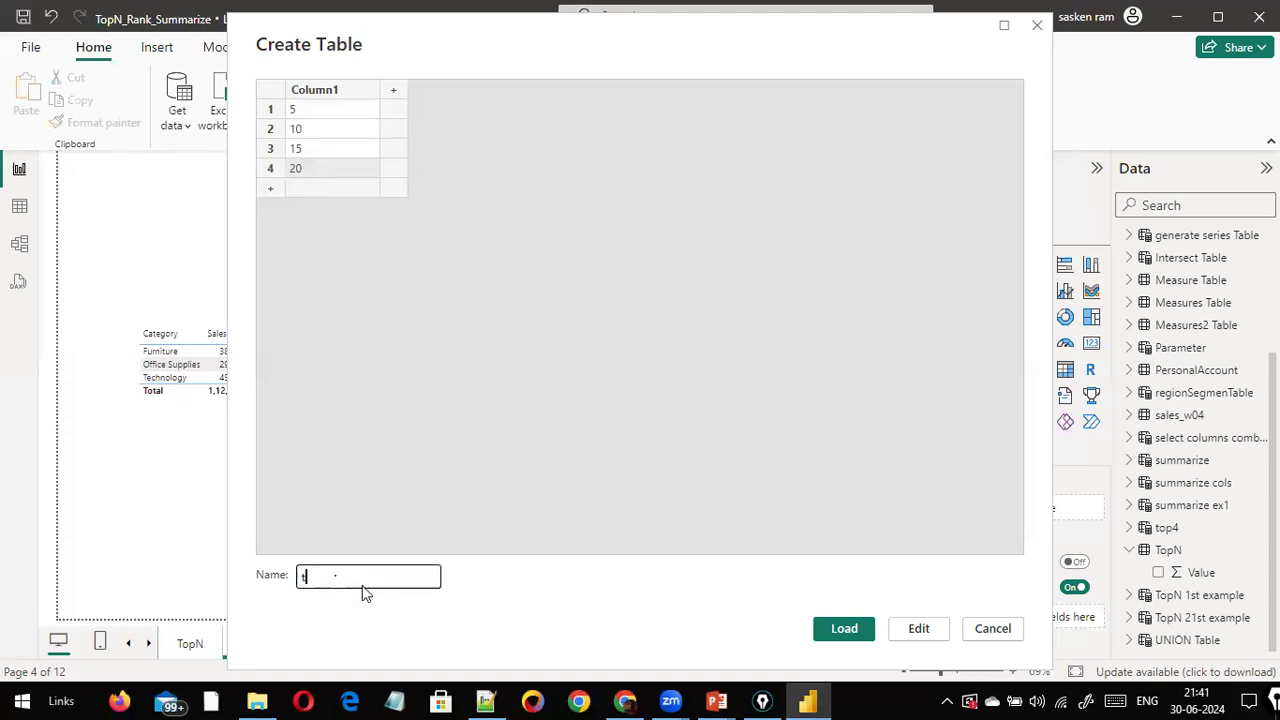
pyautogui.press('BackSpace')
pyautogui.press('BackSpace')
pyautogui.write('Top')
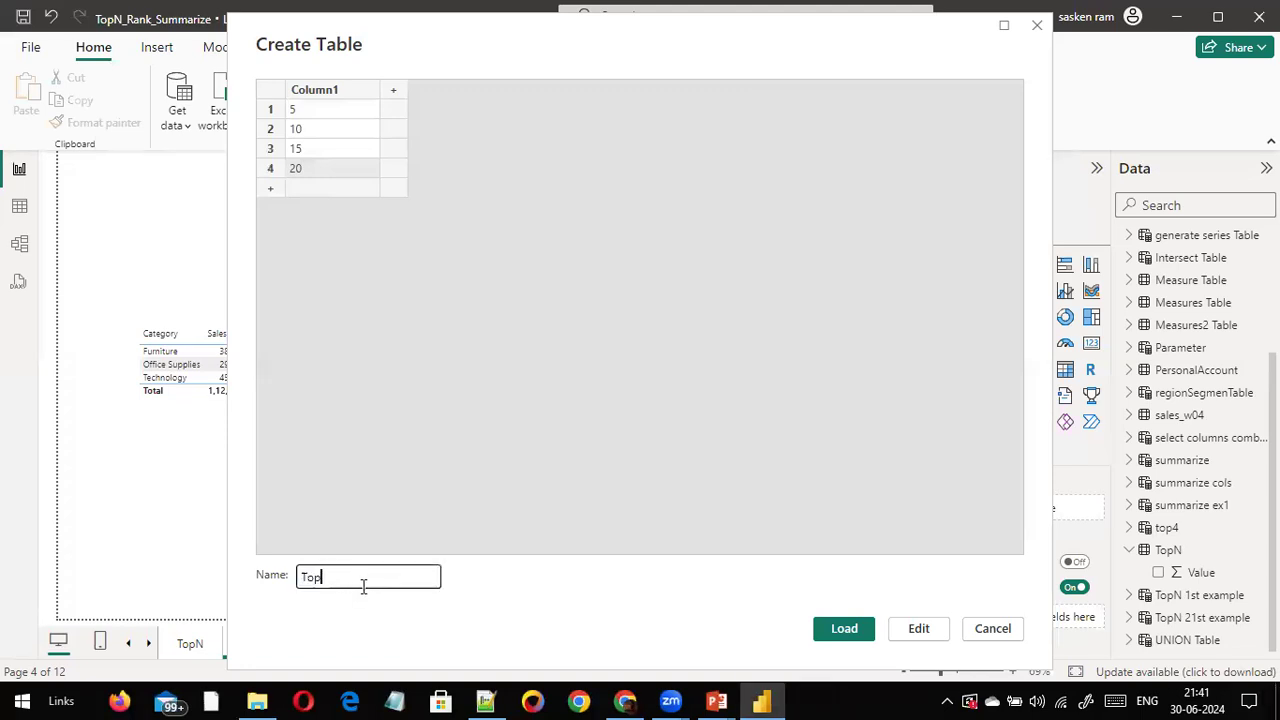
pyautogui.write('N2')
# - Rename the table's first column header as Values
pyautogui.doubleClick(349, 92)
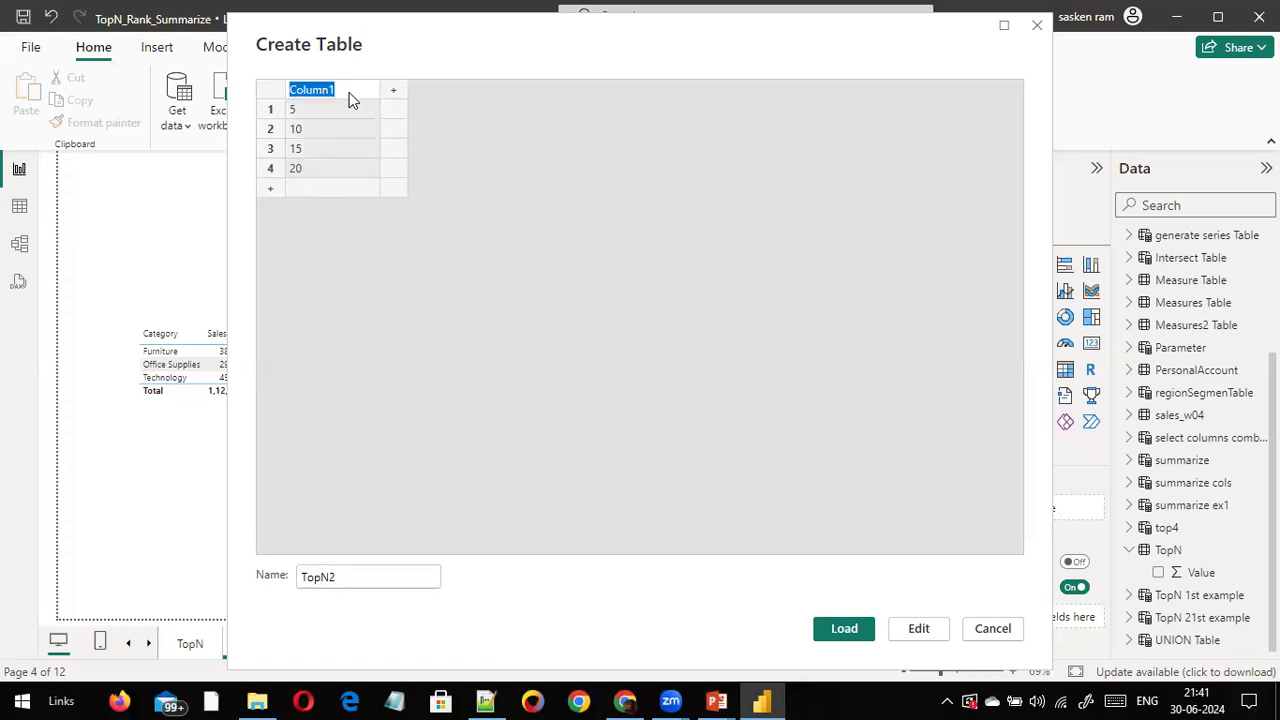
pyautogui.press('BackSpace')
pyautogui.write('Values')
pyautogui.press('Return')
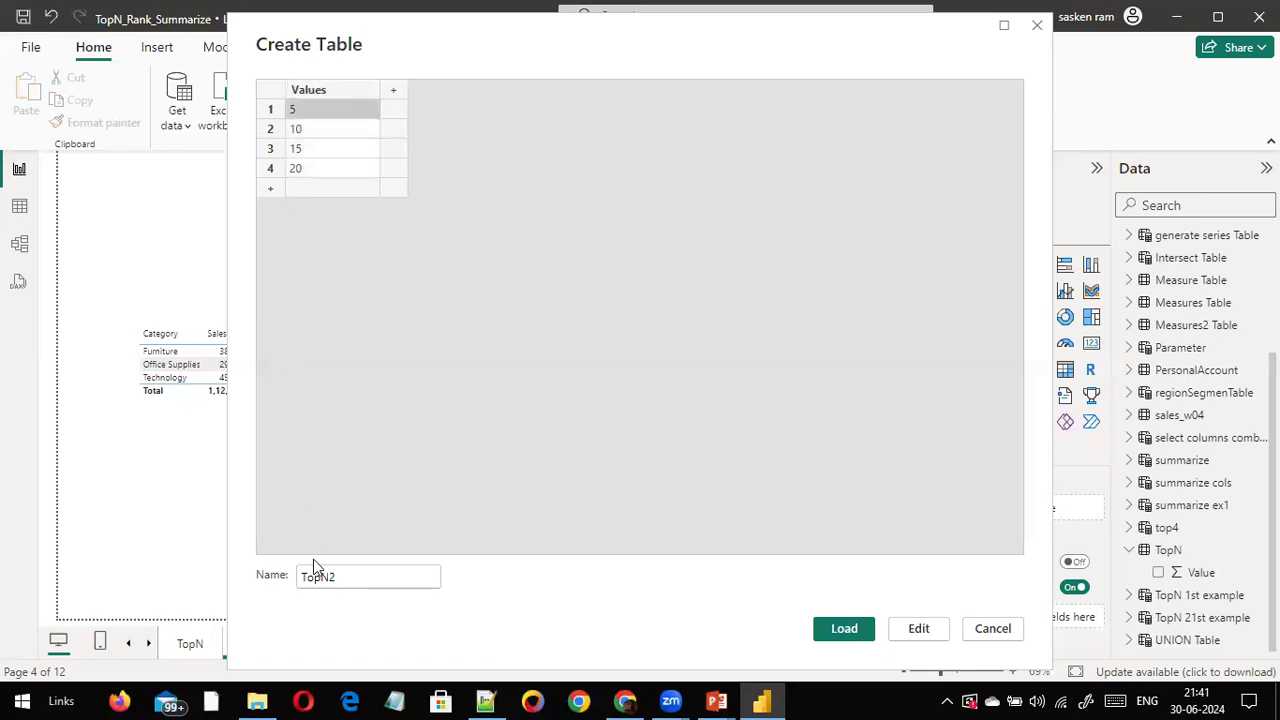
pyautogui.doubleClick(333, 578)
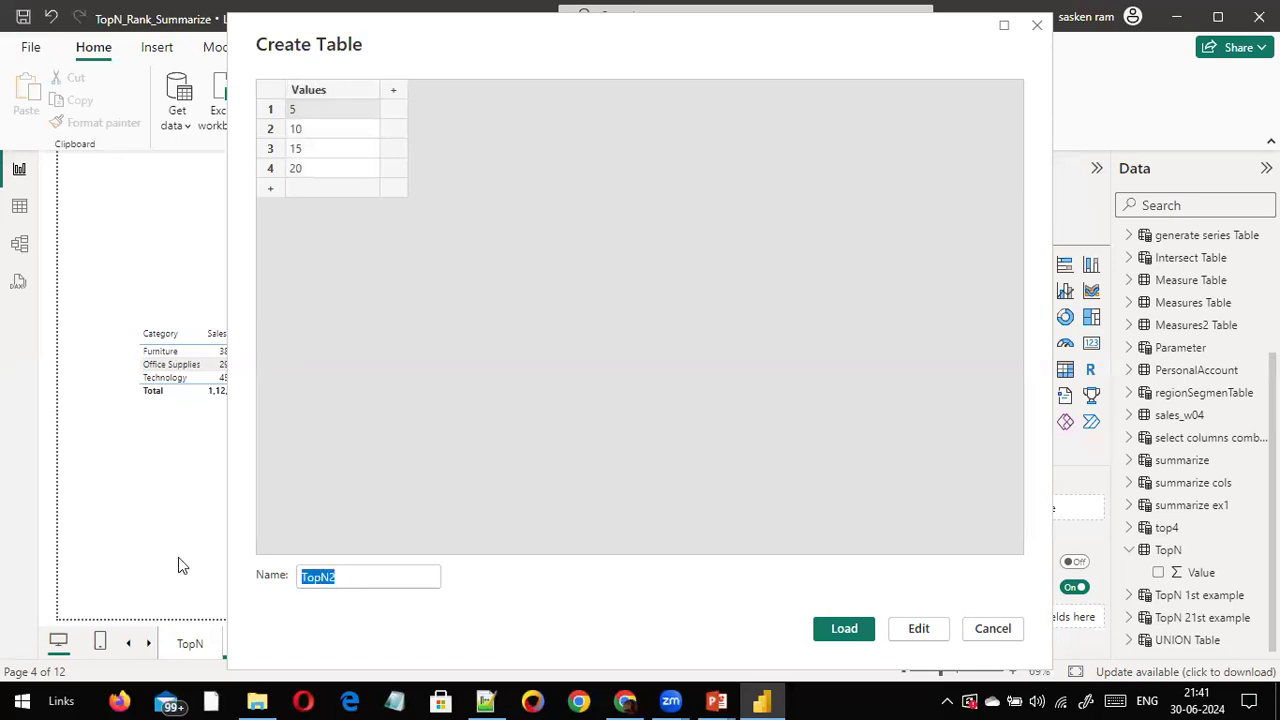
pyautogui.doubleClick(335, 89)
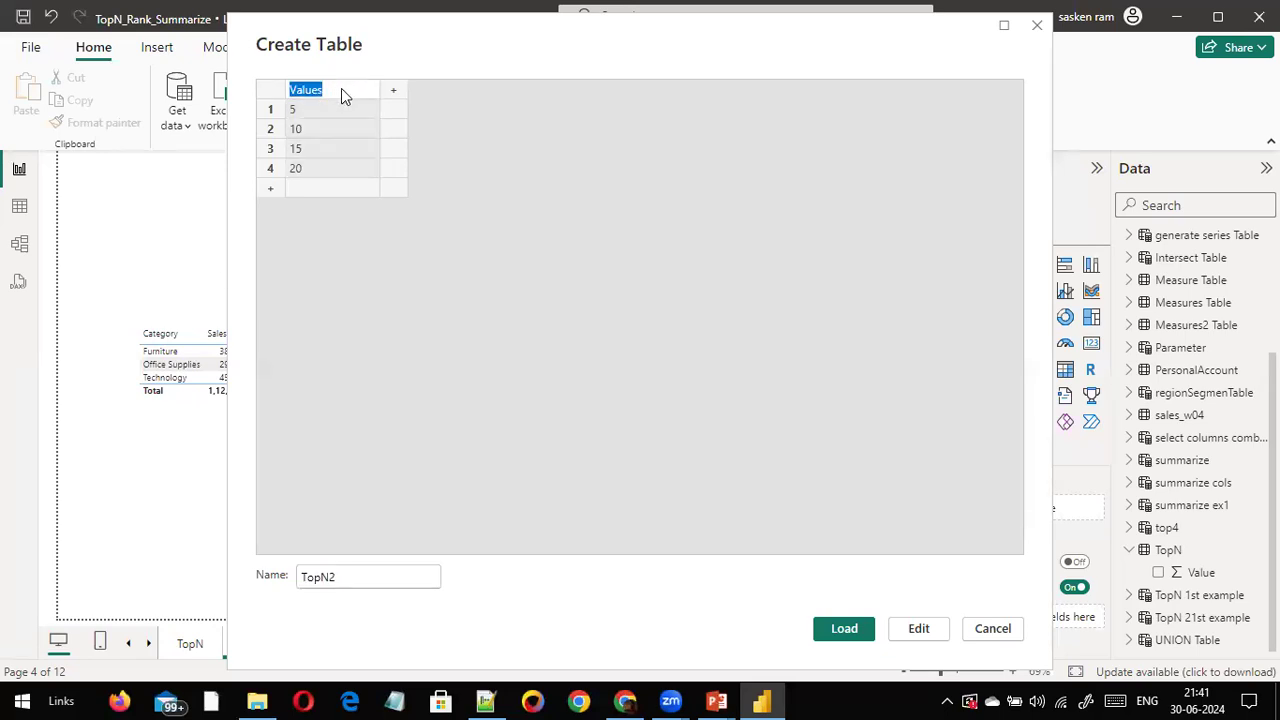
pyautogui.click(347, 106)
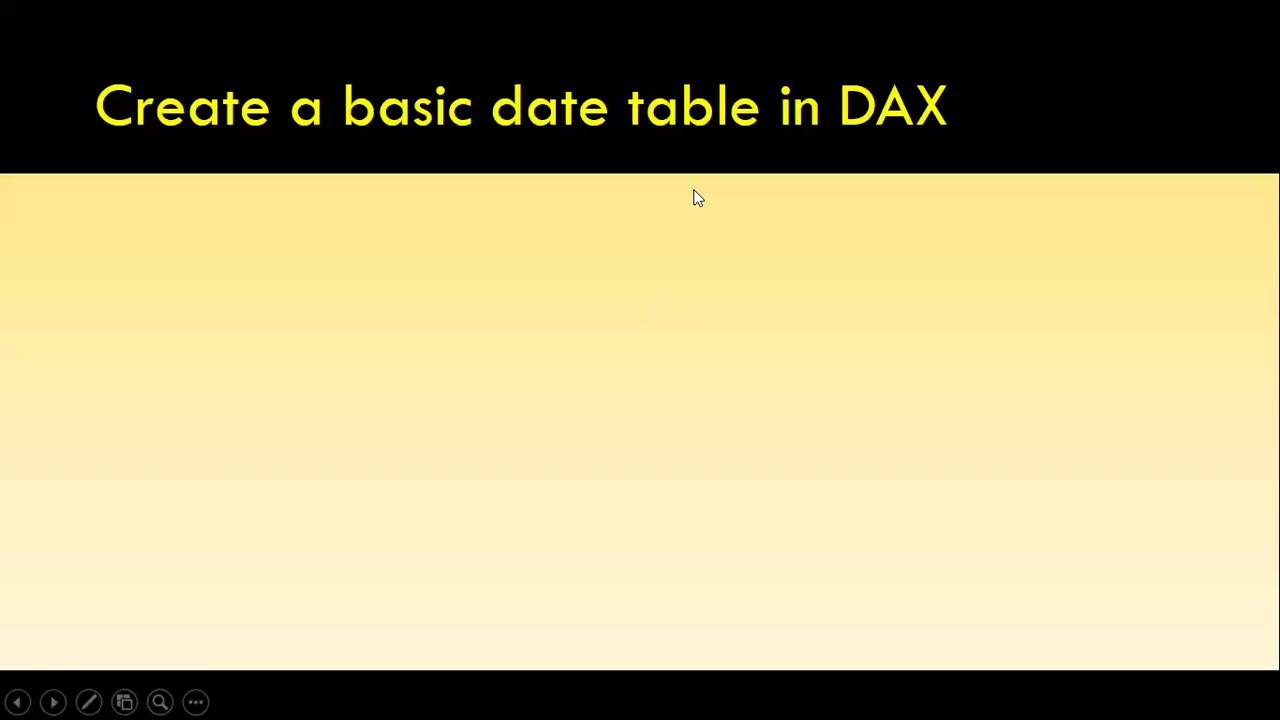
# - Load the TopN2 table into the report and bring its load progress window forward
pyautogui.hotkey('alt', 'Tab')
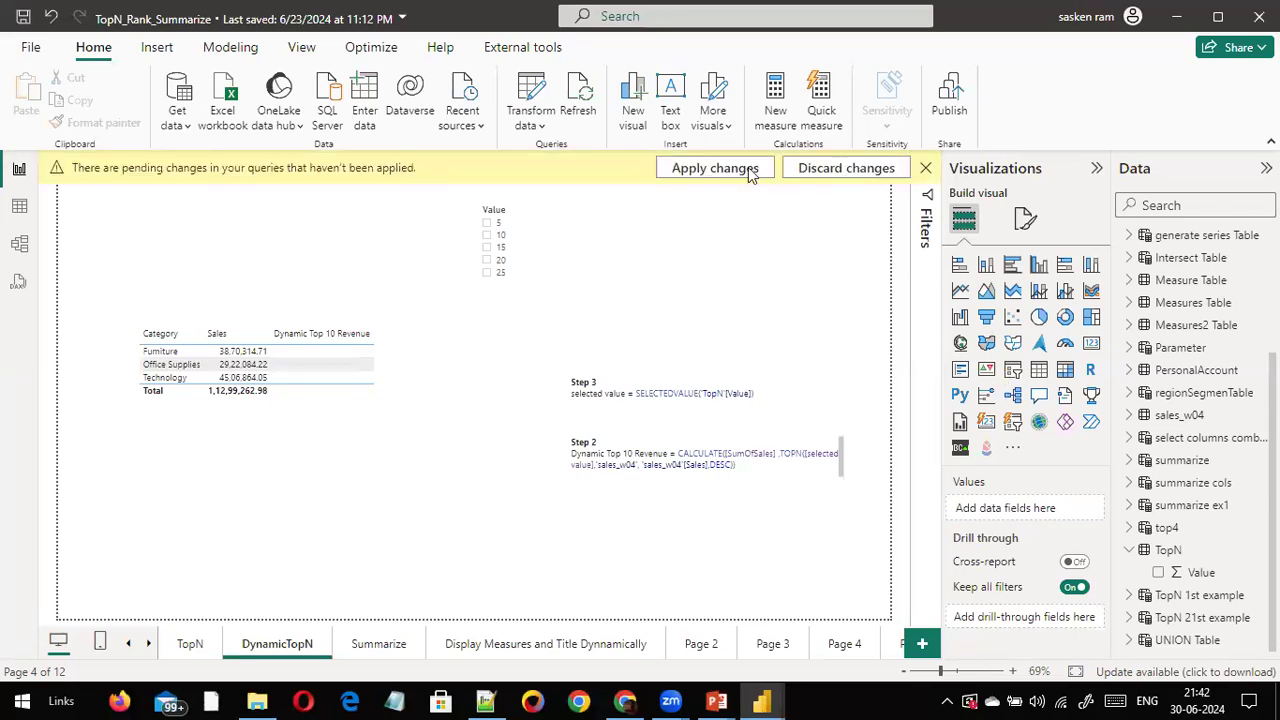
pyautogui.moveTo(761, 700)
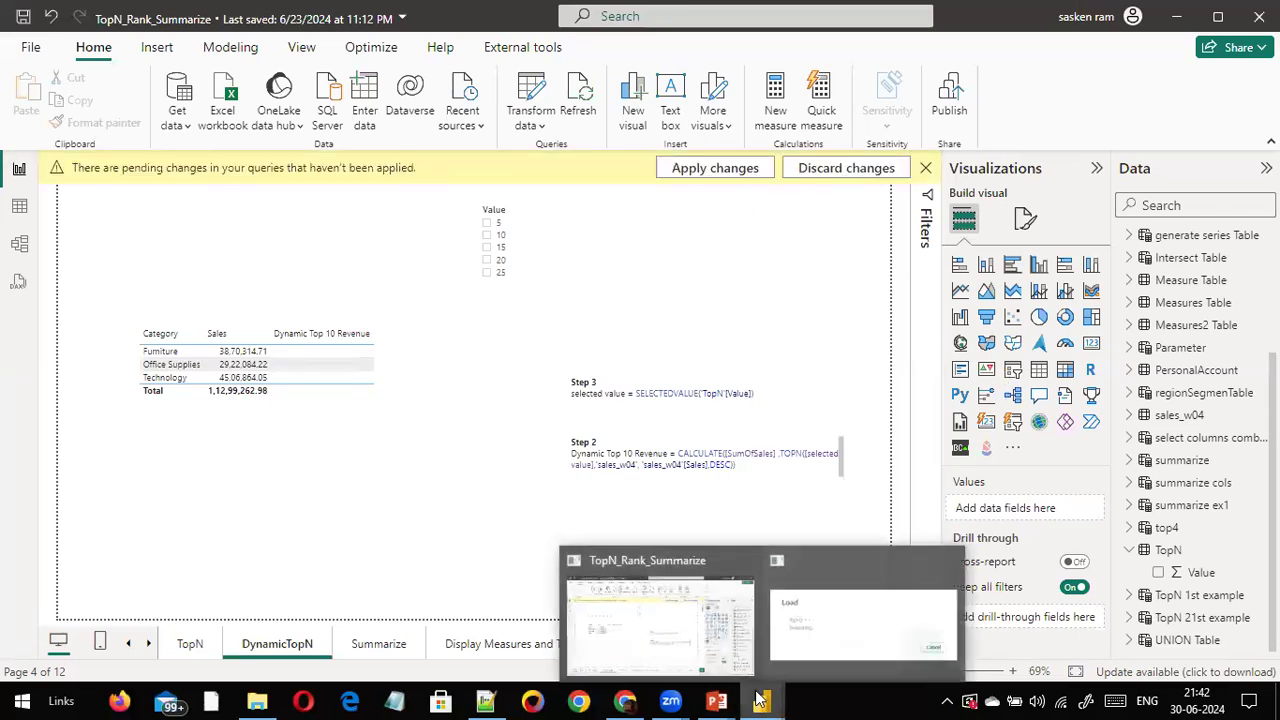
pyautogui.click(806, 602)
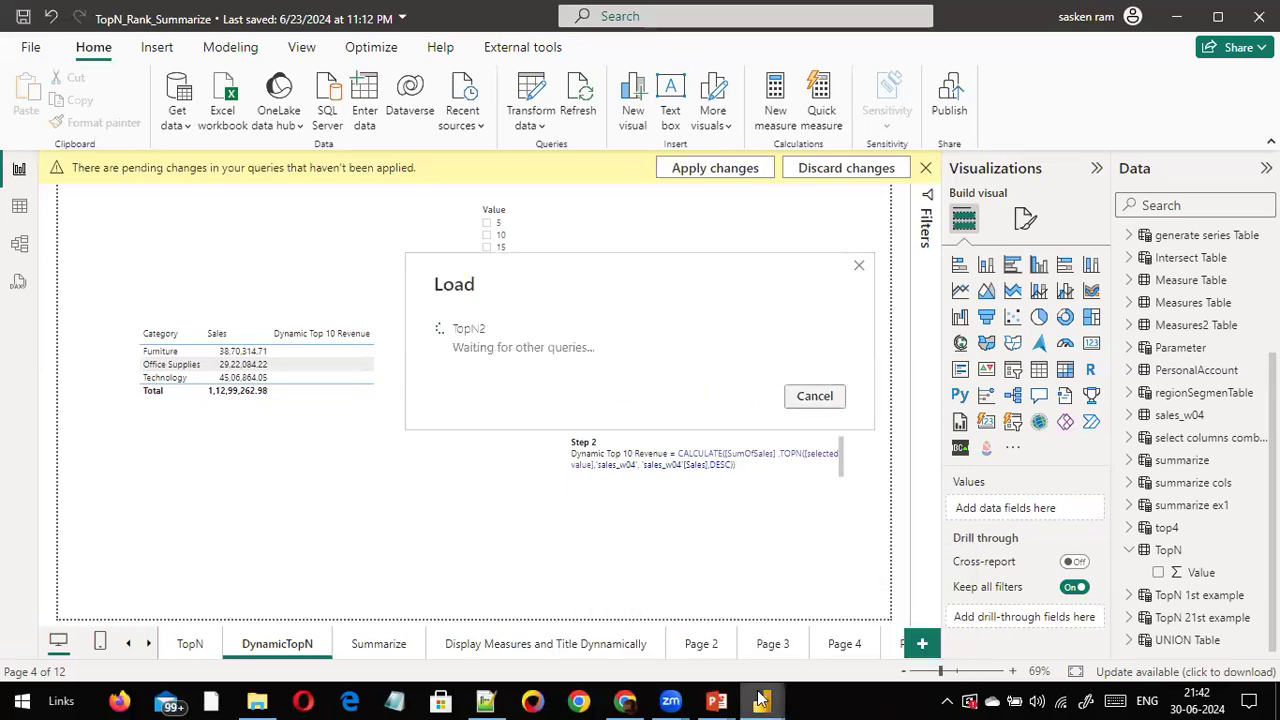
pyautogui.moveTo(761, 700)
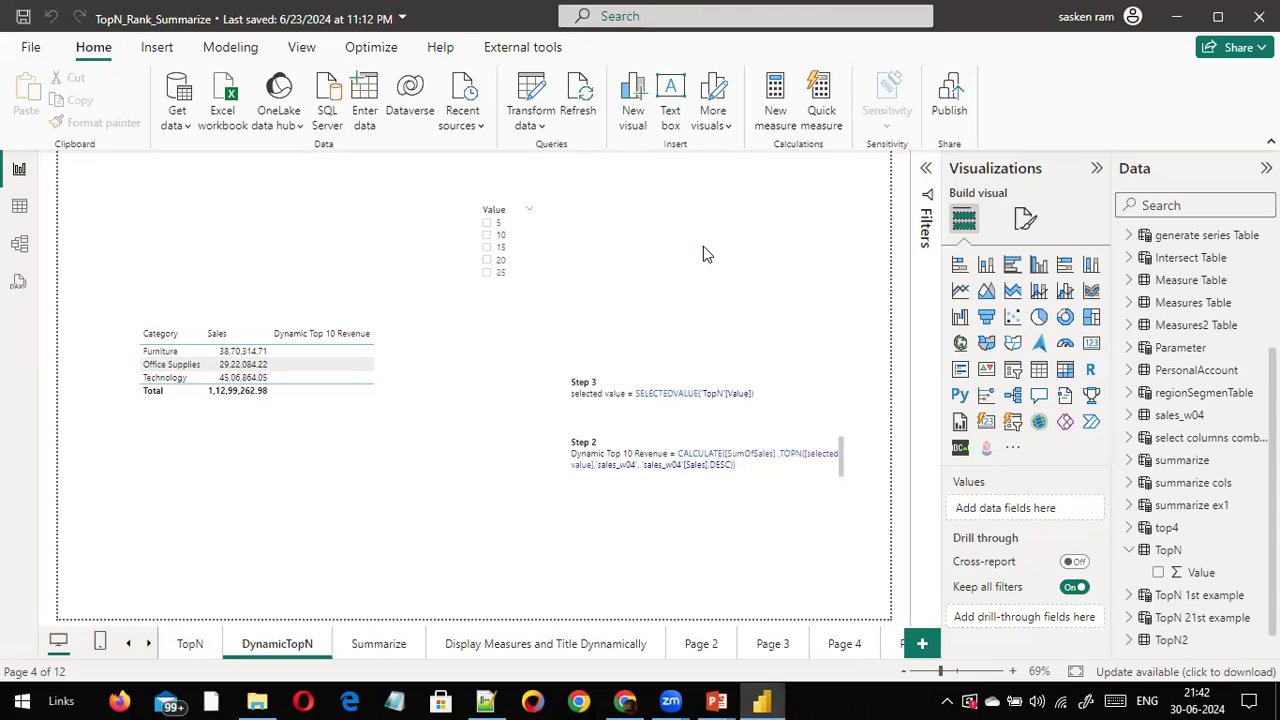
# - Add a narrow slicer beside the Value slicer and fill it with the Values field of TopN2
pyautogui.moveTo(1013, 376); pyautogui.dragTo(828, 281)
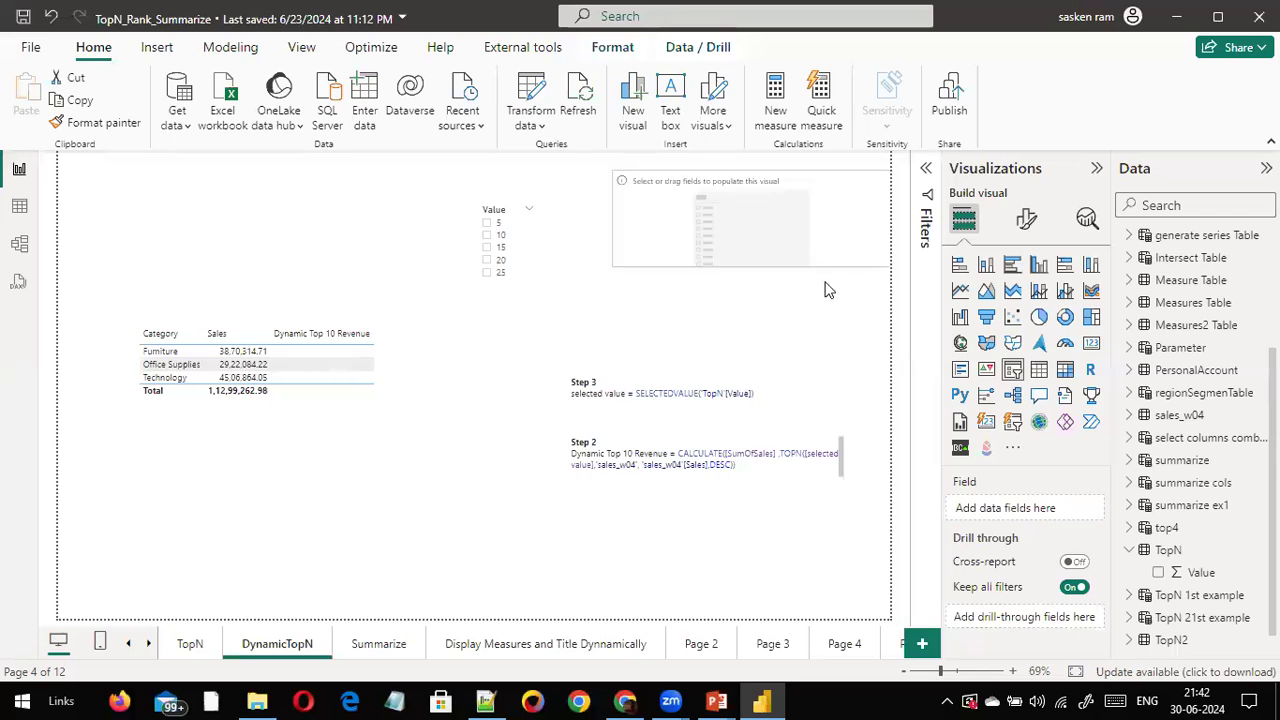
pyautogui.moveTo(625, 253); pyautogui.dragTo(678, 253)
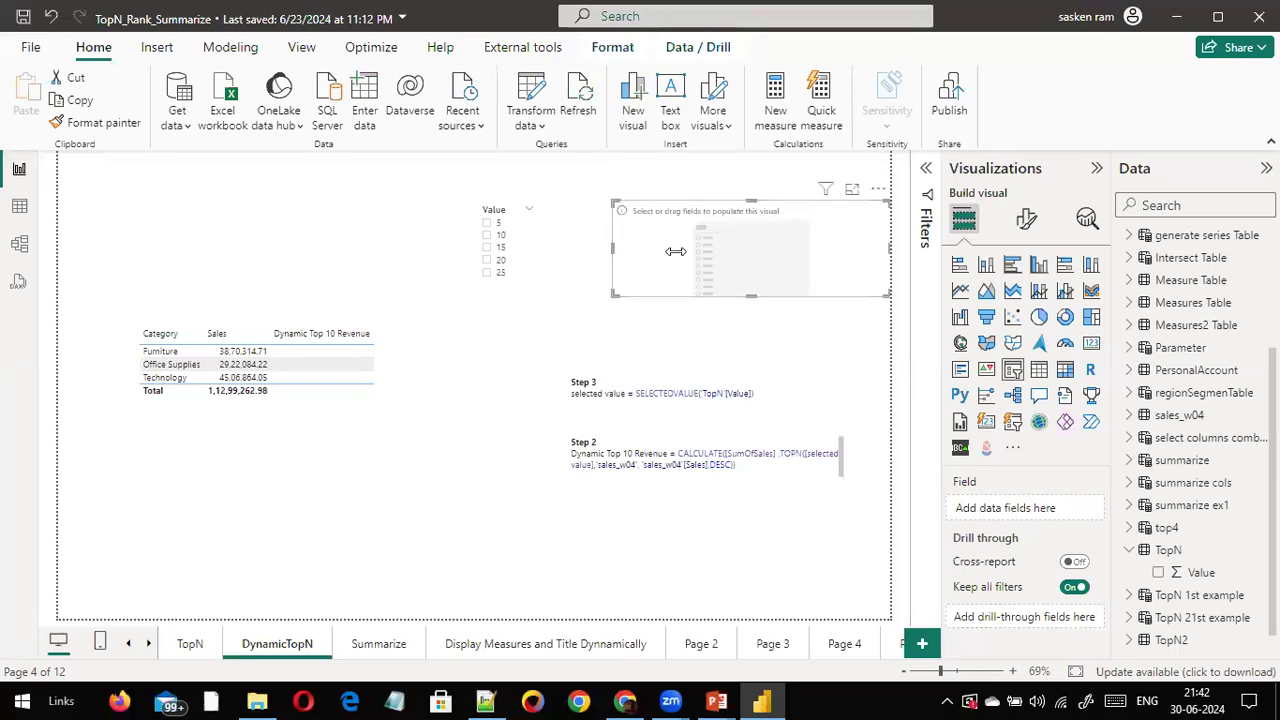
pyautogui.moveTo(830, 256); pyautogui.dragTo(793, 243)
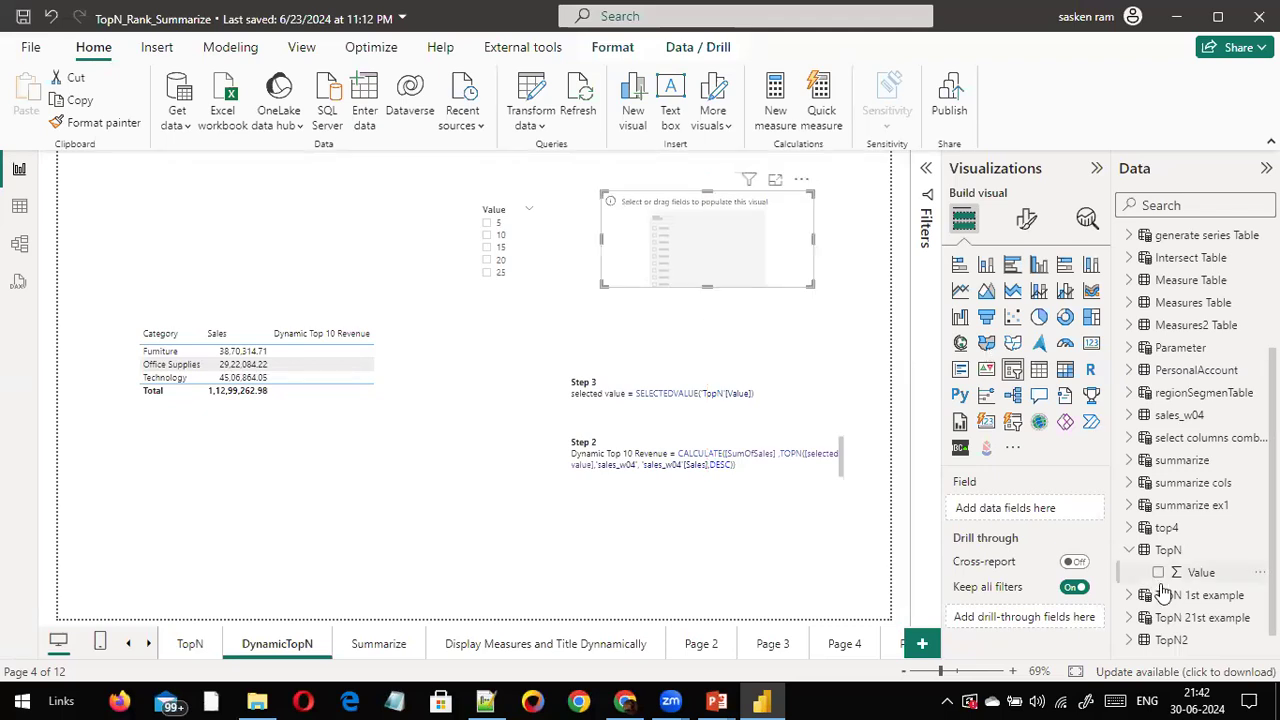
pyautogui.scroll(-1, 1163, 592)
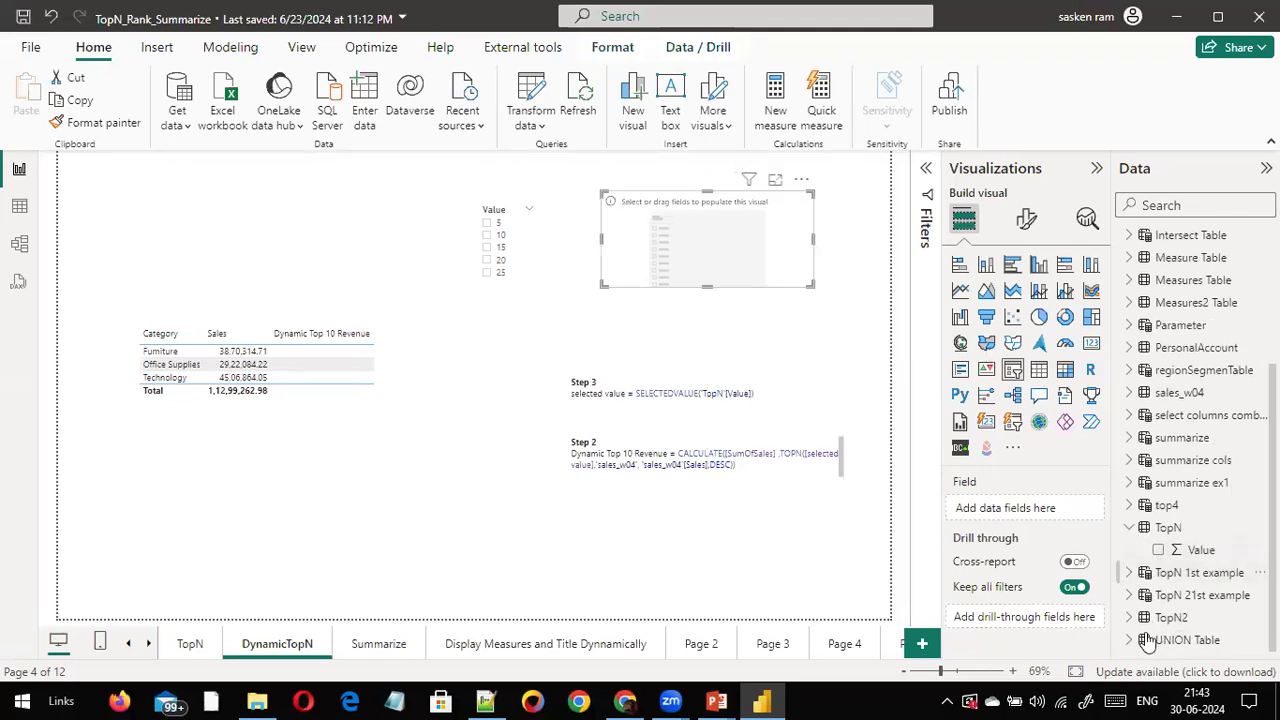
pyautogui.click(1132, 617)
pyautogui.moveTo(1190, 644); pyautogui.dragTo(698, 236)
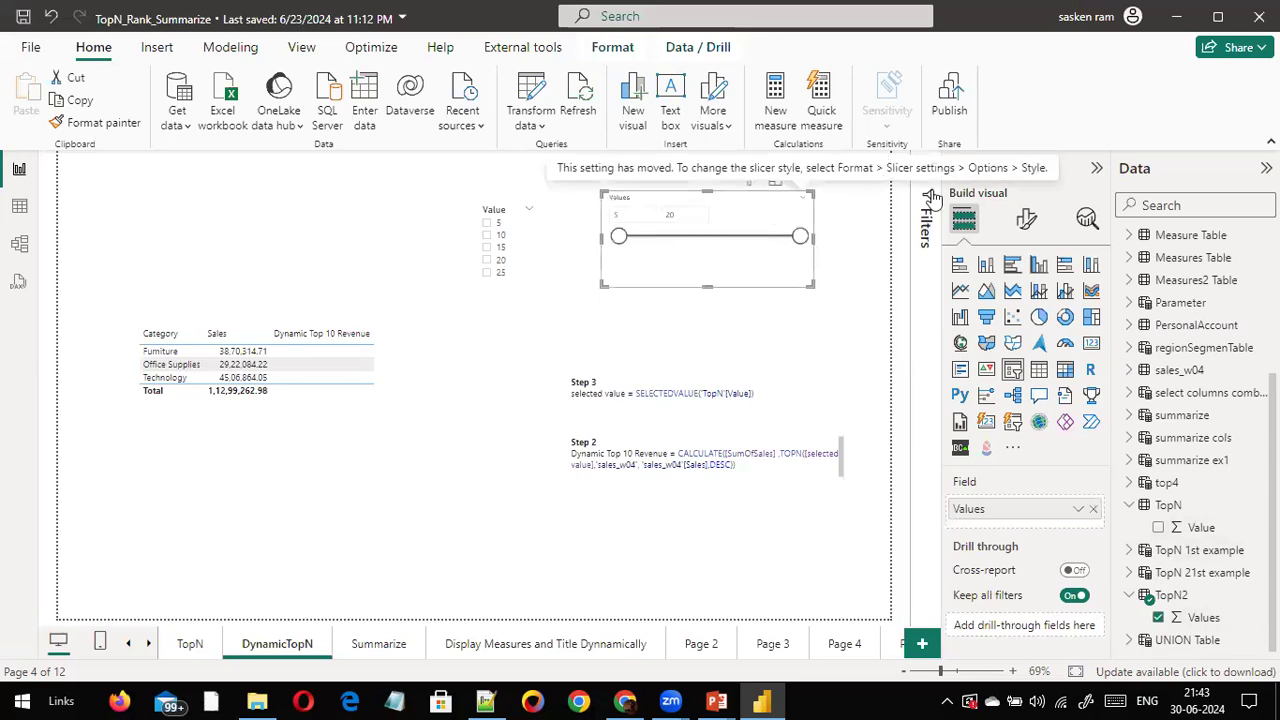
# - Set the new Values slicer's style to Vertical list and shrink the slicer to fit its entries
pyautogui.click(1026, 219)
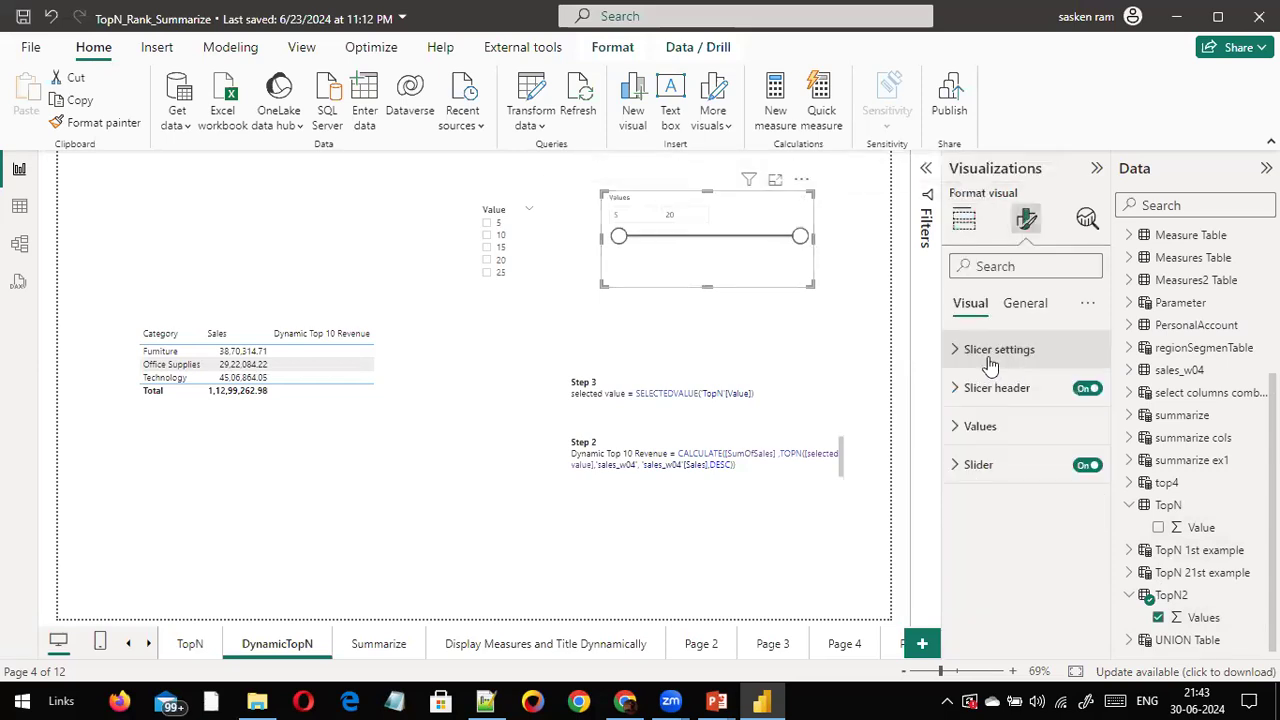
pyautogui.click(993, 354)
pyautogui.click(1085, 443)
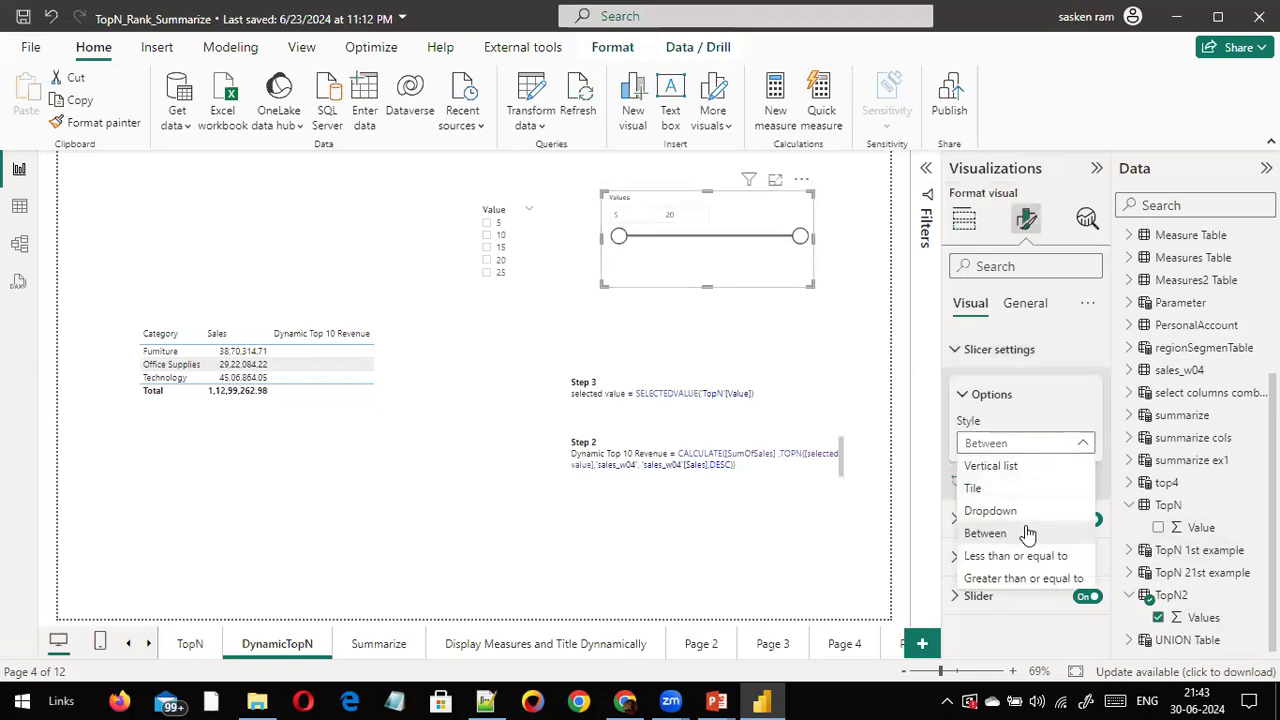
pyautogui.click(1012, 468)
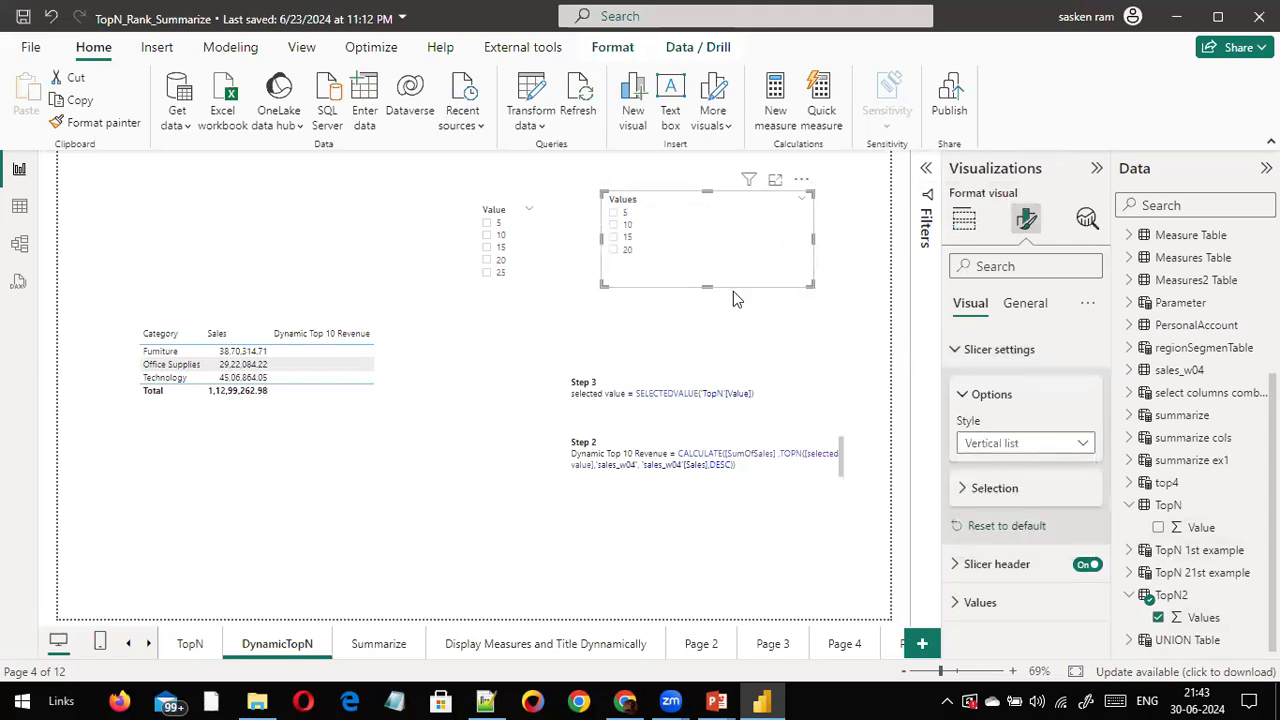
pyautogui.moveTo(707, 286); pyautogui.dragTo(707, 264)
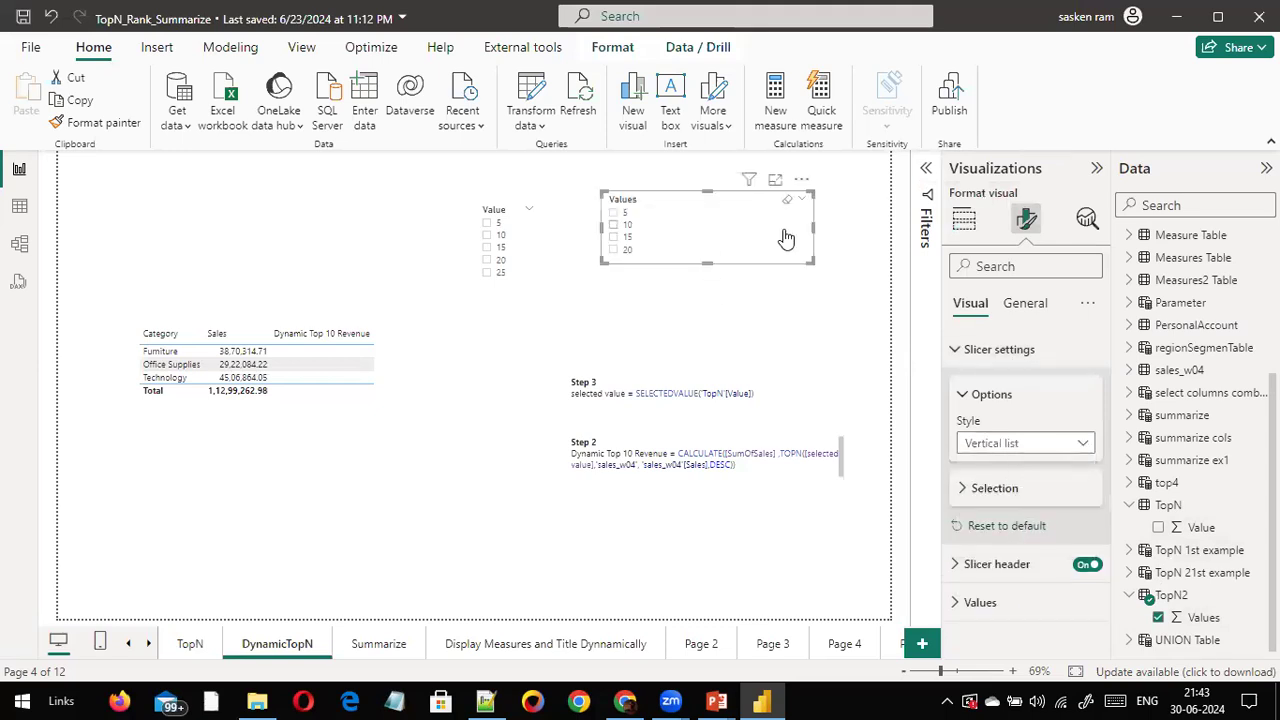
pyautogui.moveTo(810, 225); pyautogui.dragTo(680, 266)
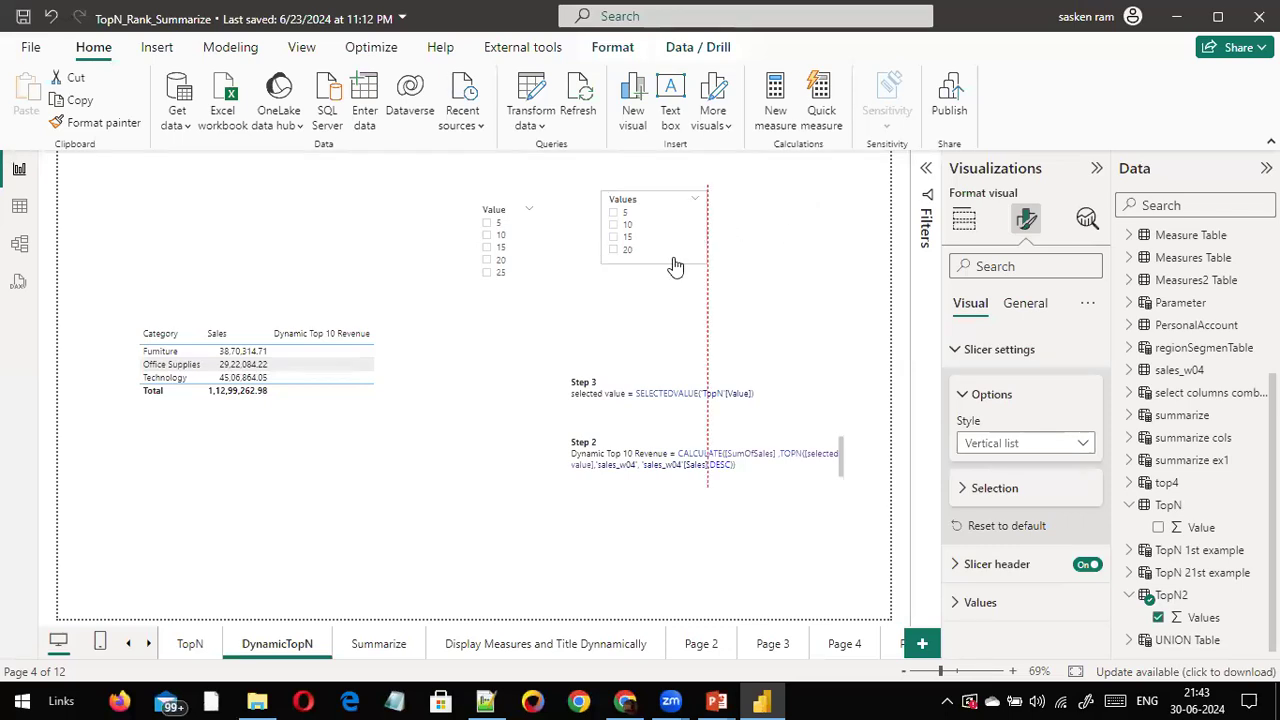
# - Filter the Value slicer to 20, clear it again, and select the TopN table in the model
pyautogui.click(550, 280)
pyautogui.click(535, 271)
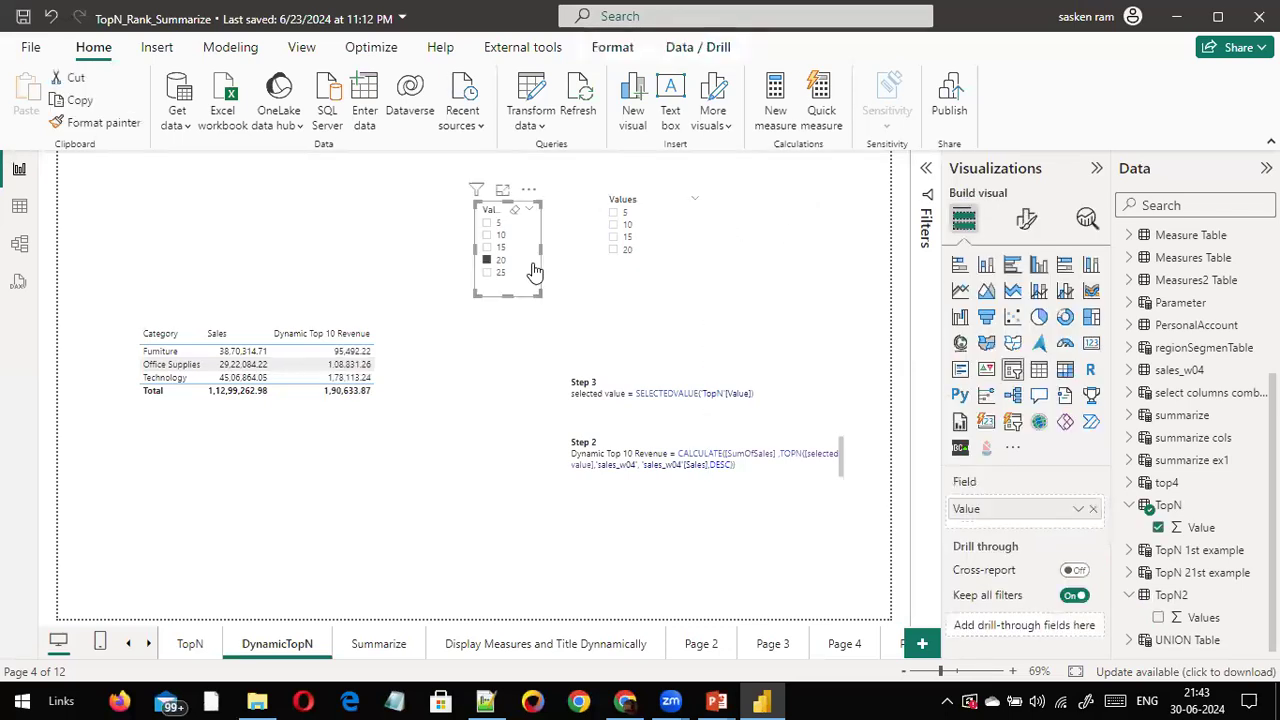
pyautogui.click(513, 219)
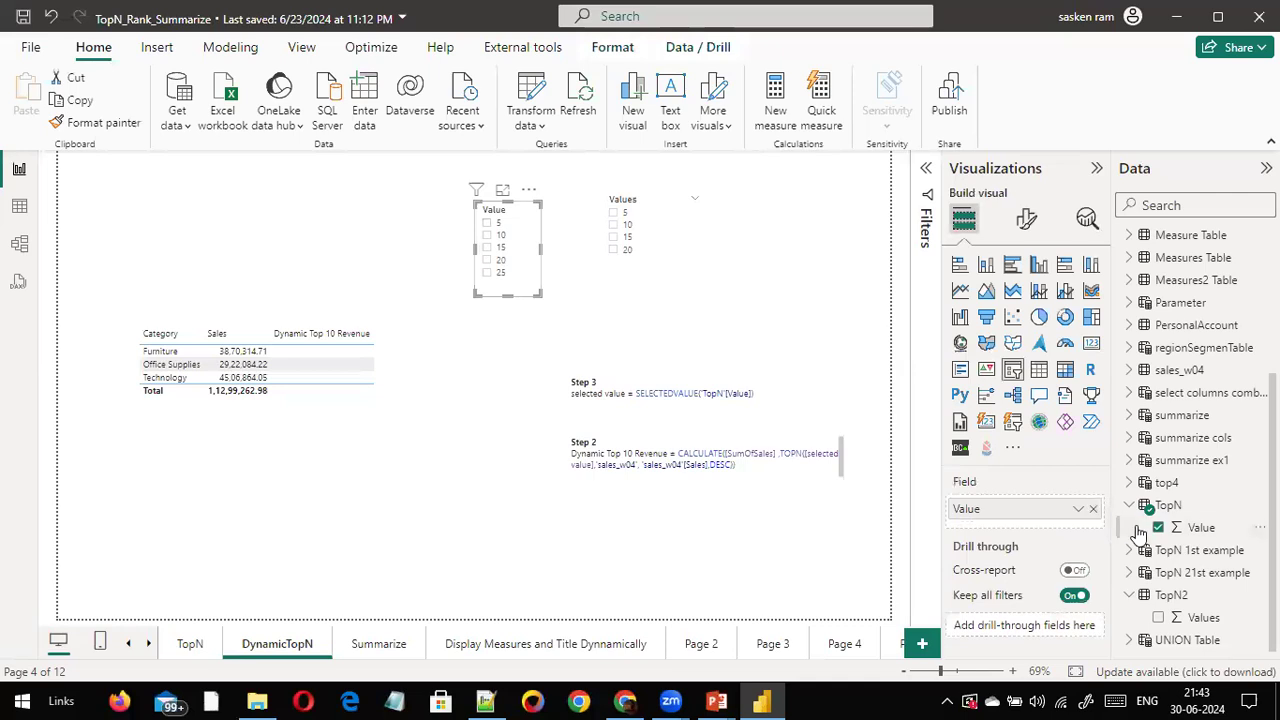
pyautogui.click(1170, 506)
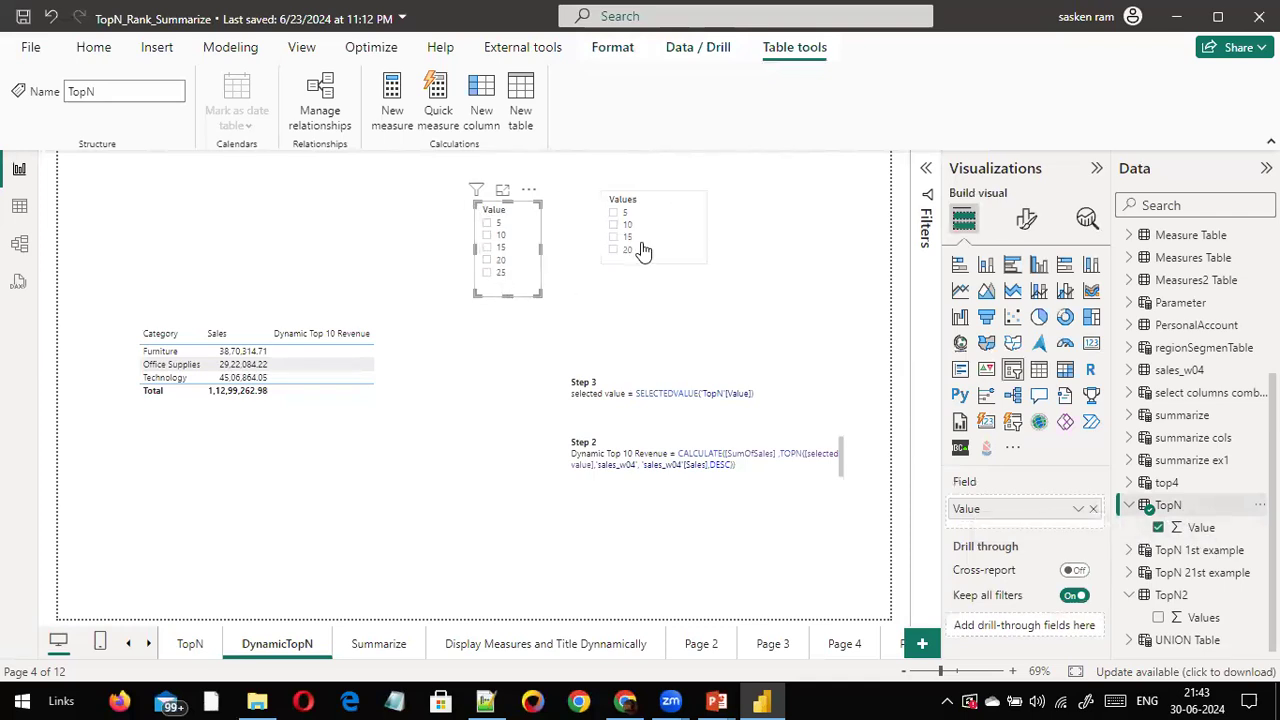
# - Test the revenue table with 20 in the Values slicer and with 25 and 15 in the Value slicer, clearing both slicers
pyautogui.click(614, 249)
pyautogui.click(531, 270)
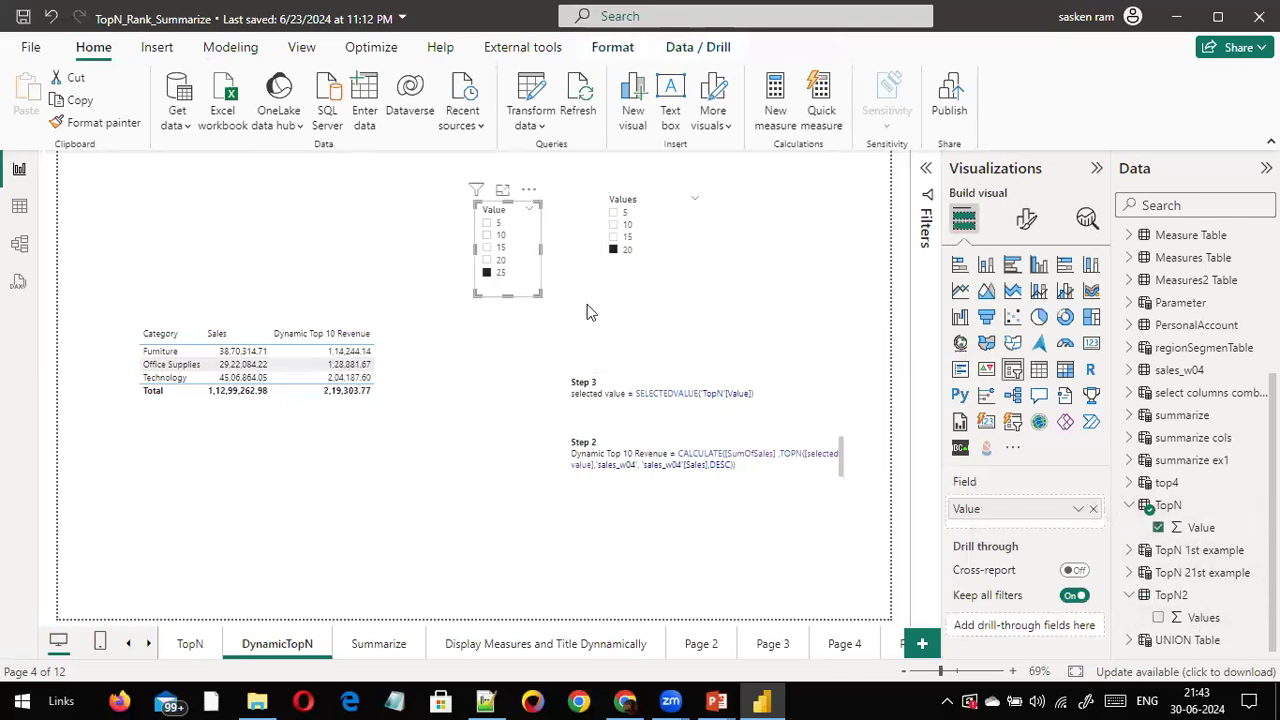
pyautogui.moveTo(1136, 530); pyautogui.dragTo(795, 405)
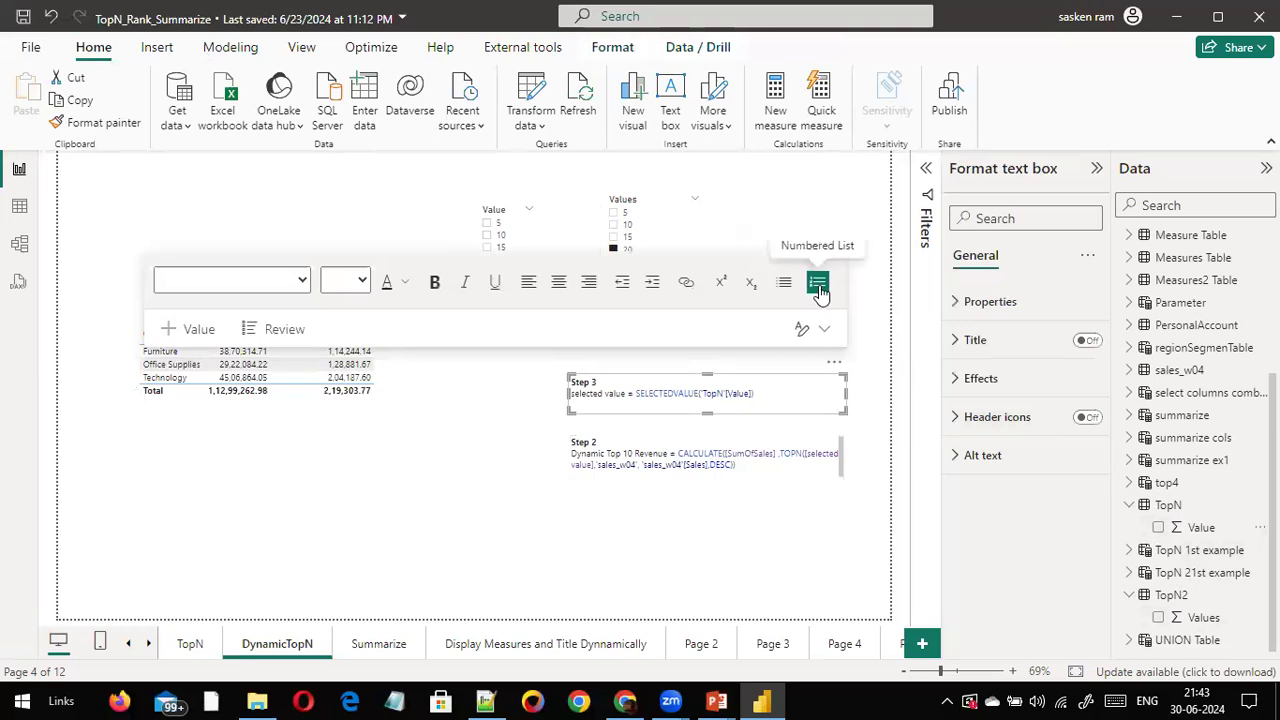
pyautogui.click(254, 304)
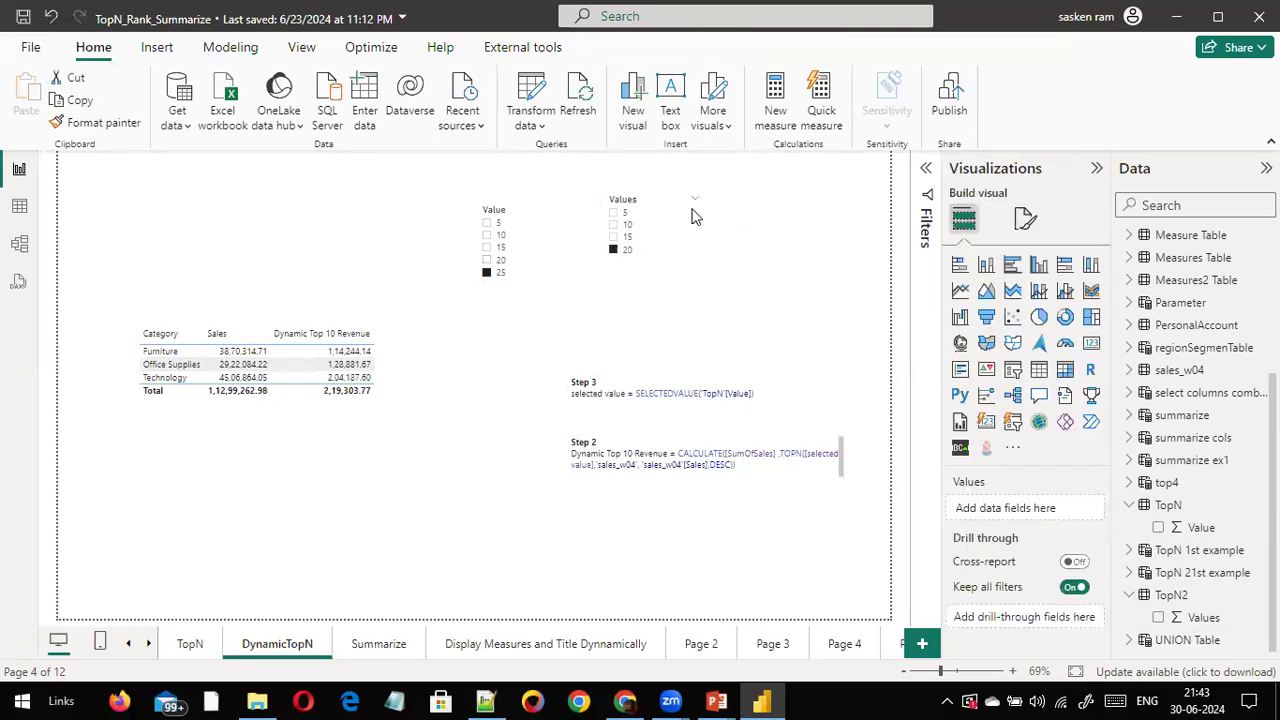
pyautogui.click(514, 210)
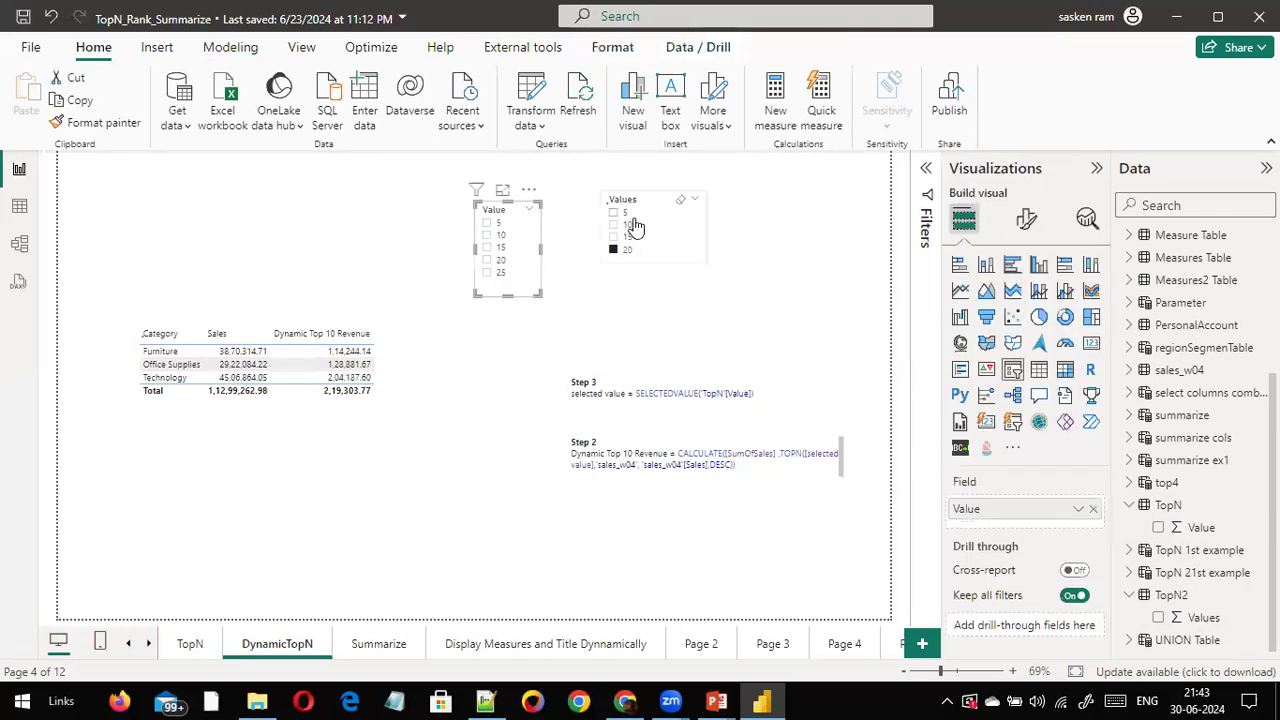
pyautogui.click(680, 199)
pyautogui.click(486, 247)
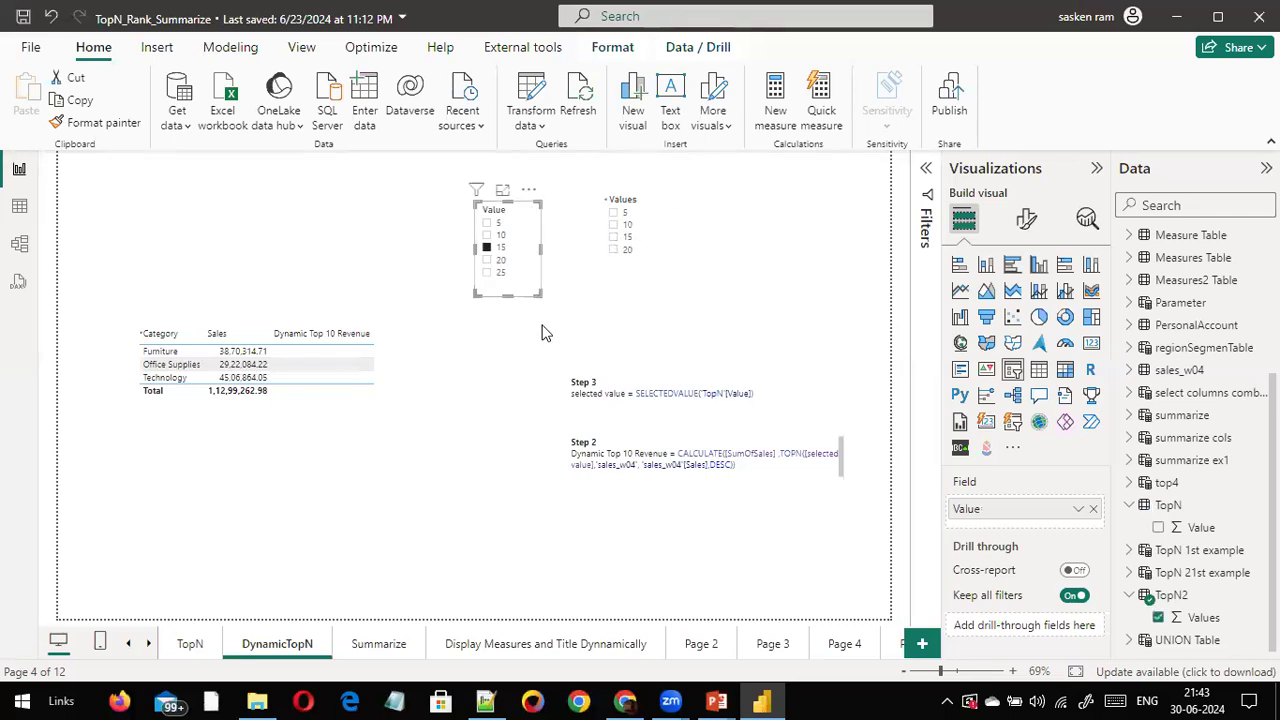
pyautogui.click(514, 210)
pyautogui.hotkey('ctrl', 'a')
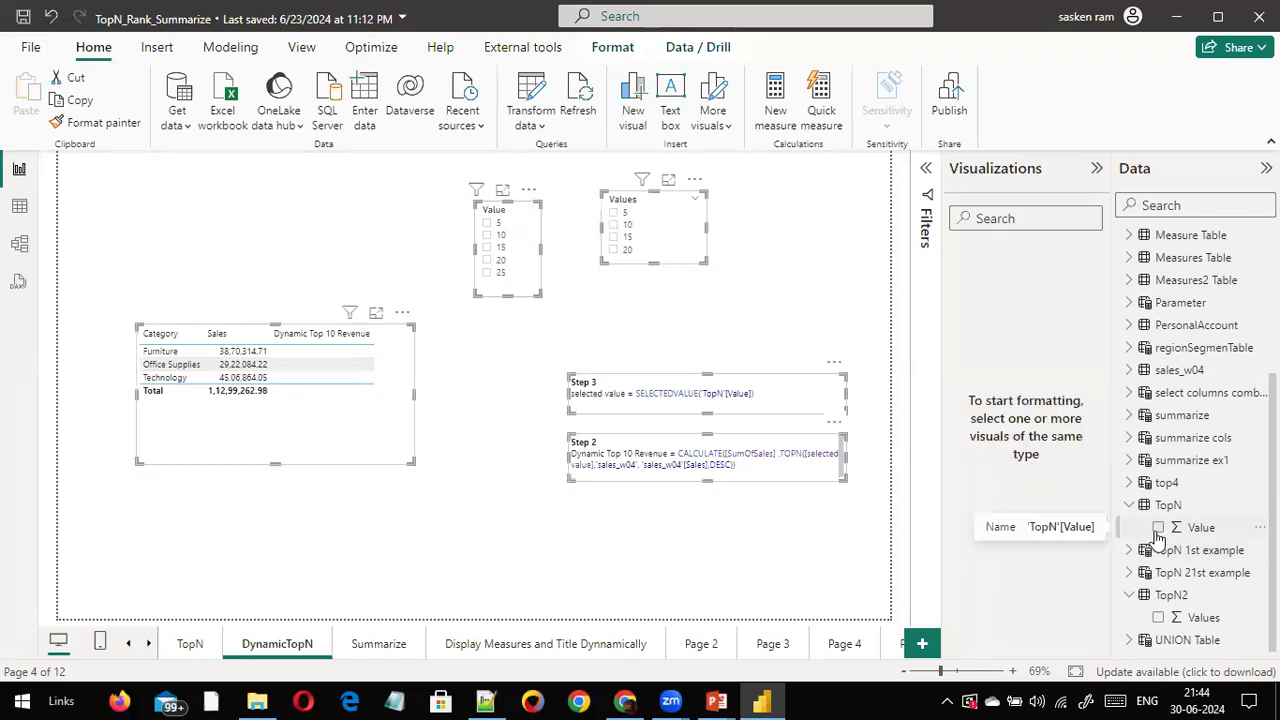
pyautogui.click(1158, 527)
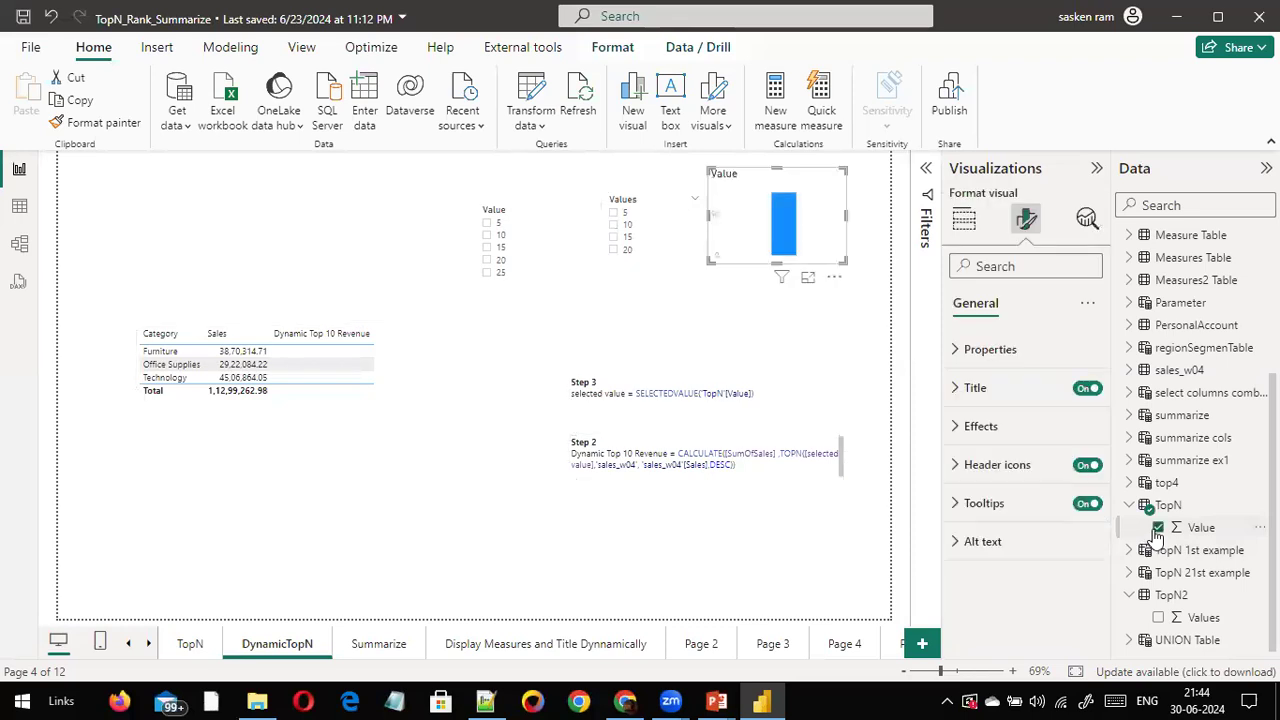
pyautogui.moveTo(819, 191); pyautogui.dragTo(819, 239)
pyautogui.click(834, 208)
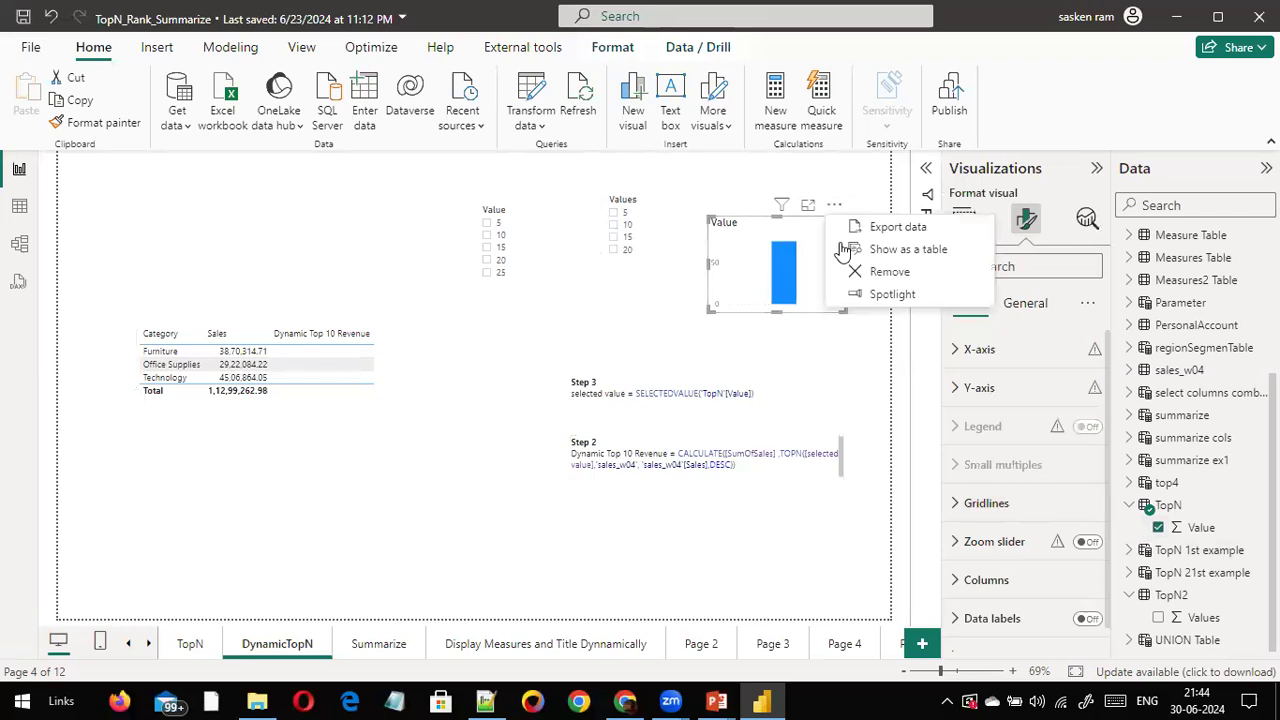
pyautogui.click(856, 272)
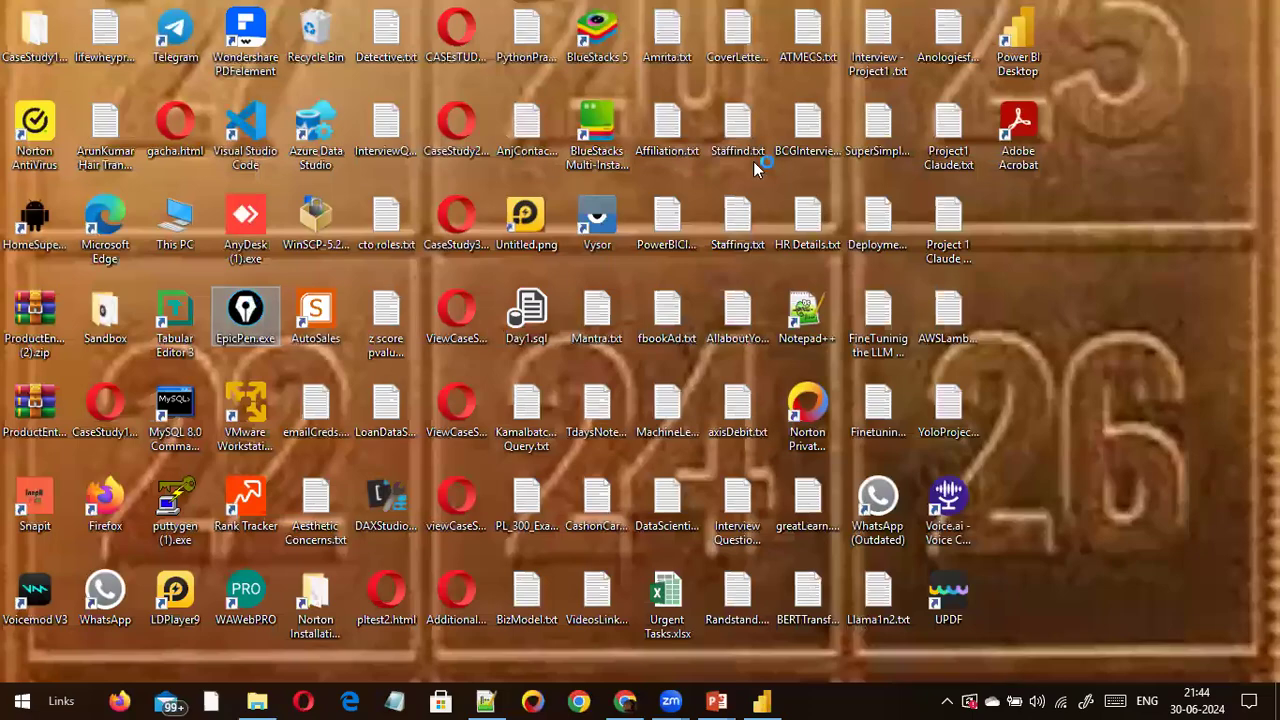
# - Switch back to the Power BI report and move the Value slicer up and slightly left on the page
pyautogui.hotkey('alt', 'Tab')
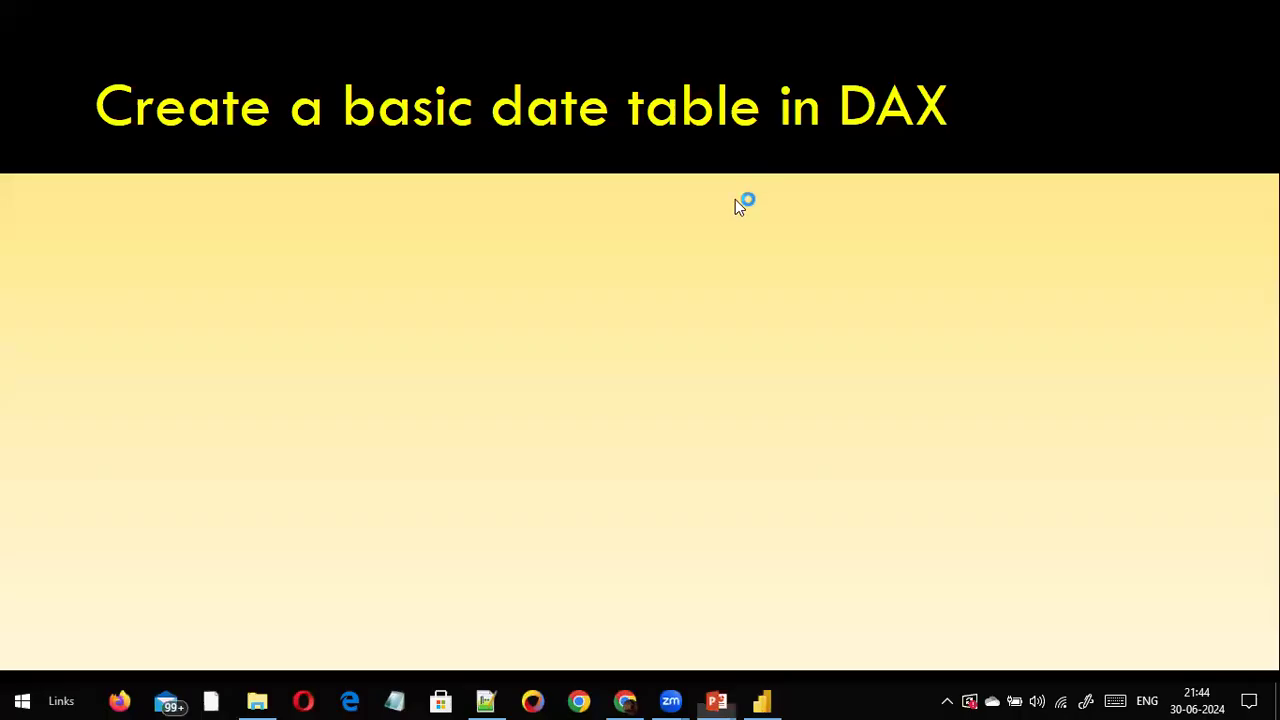
pyautogui.hotkey('alt', 'Tab')
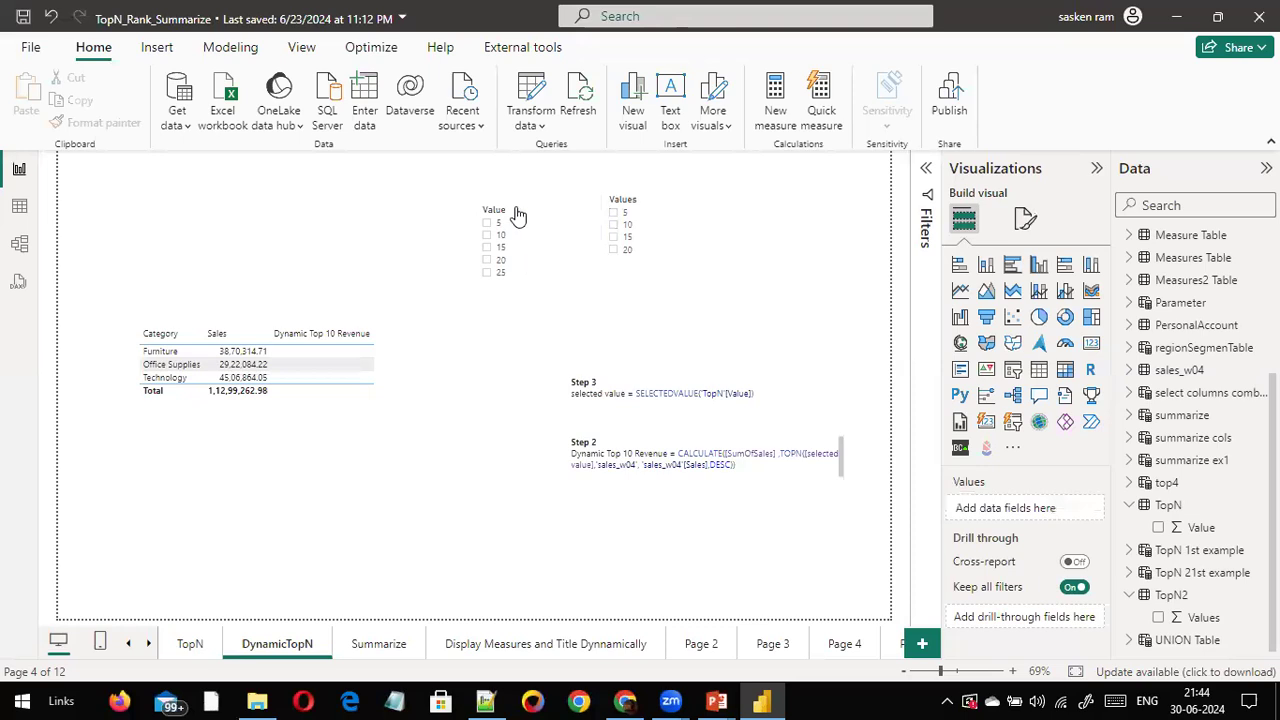
pyautogui.moveTo(530, 245); pyautogui.dragTo(517, 212)
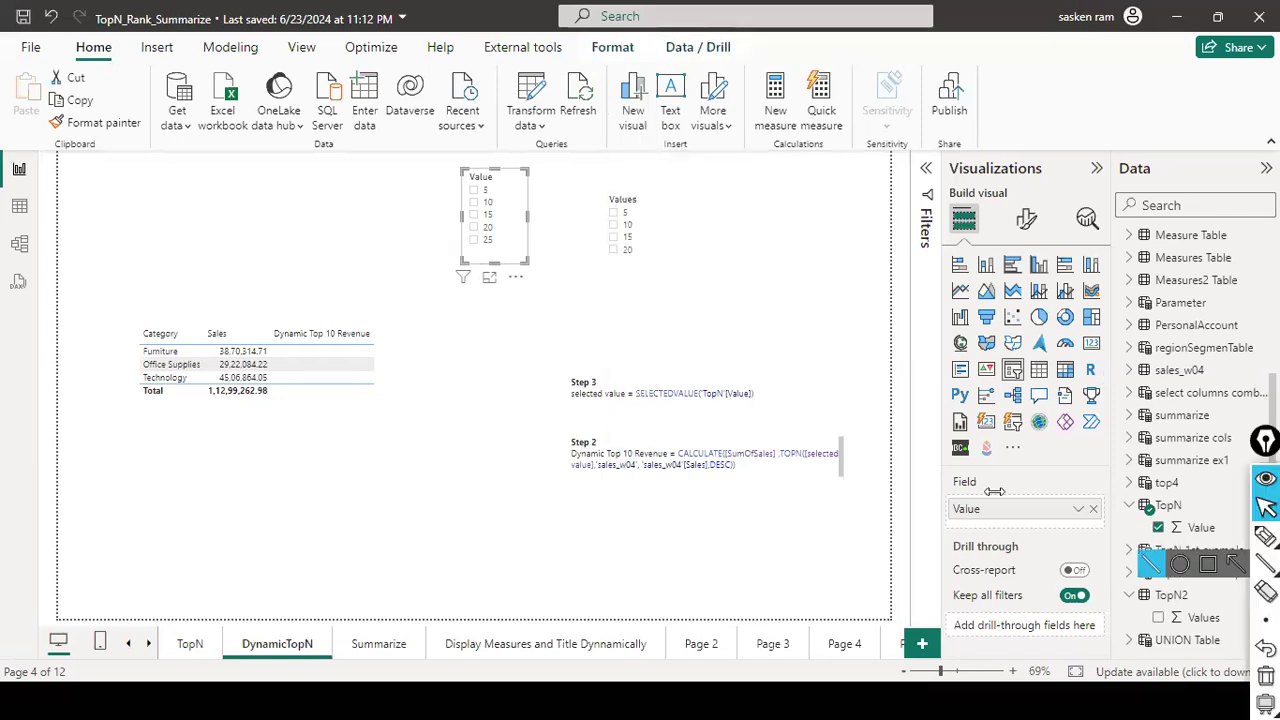
# - Draw two red annotation arrows from the TopN table's Value field to the Value slicer, and clear them
pyautogui.moveTo(1143, 525)
pyautogui.mouseDown()
pyautogui.moveTo(936, 455)
pyautogui.moveTo(512, 246)
pyautogui.mouseUp()
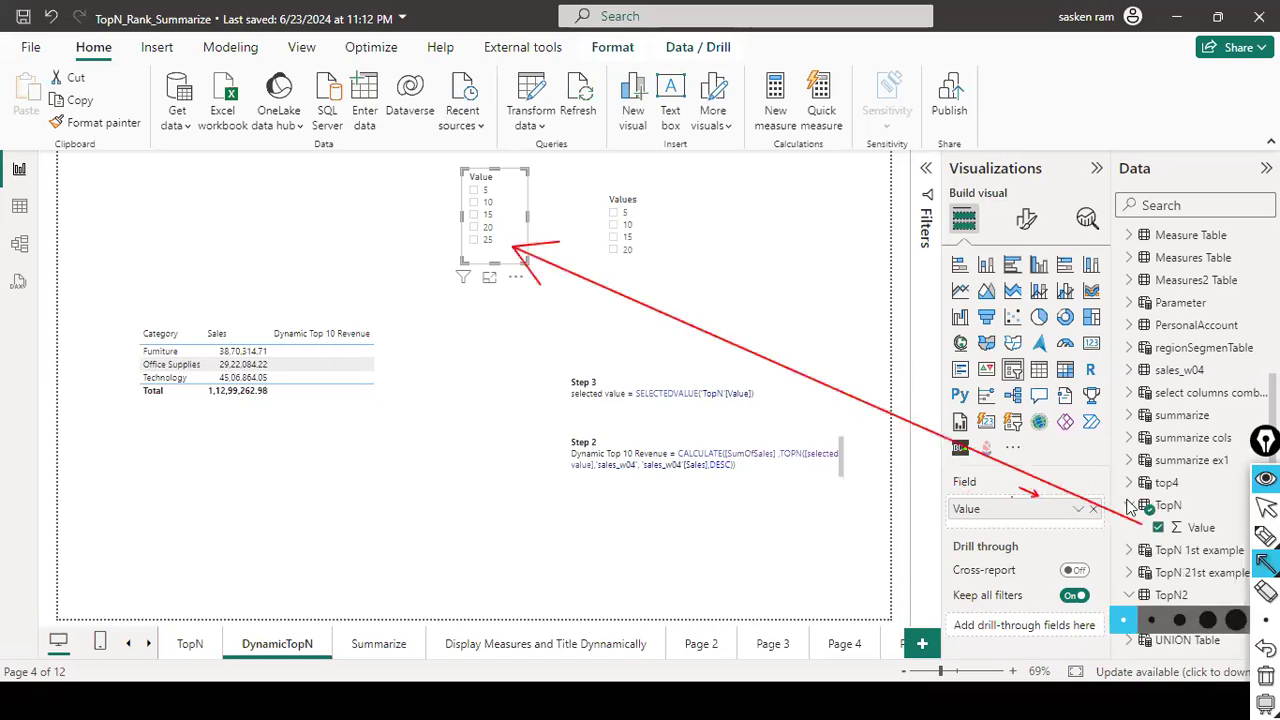
pyautogui.moveTo(1148, 514)
pyautogui.mouseDown()
pyautogui.moveTo(828, 422)
pyautogui.moveTo(596, 326)
pyautogui.moveTo(537, 243)
pyautogui.mouseUp()
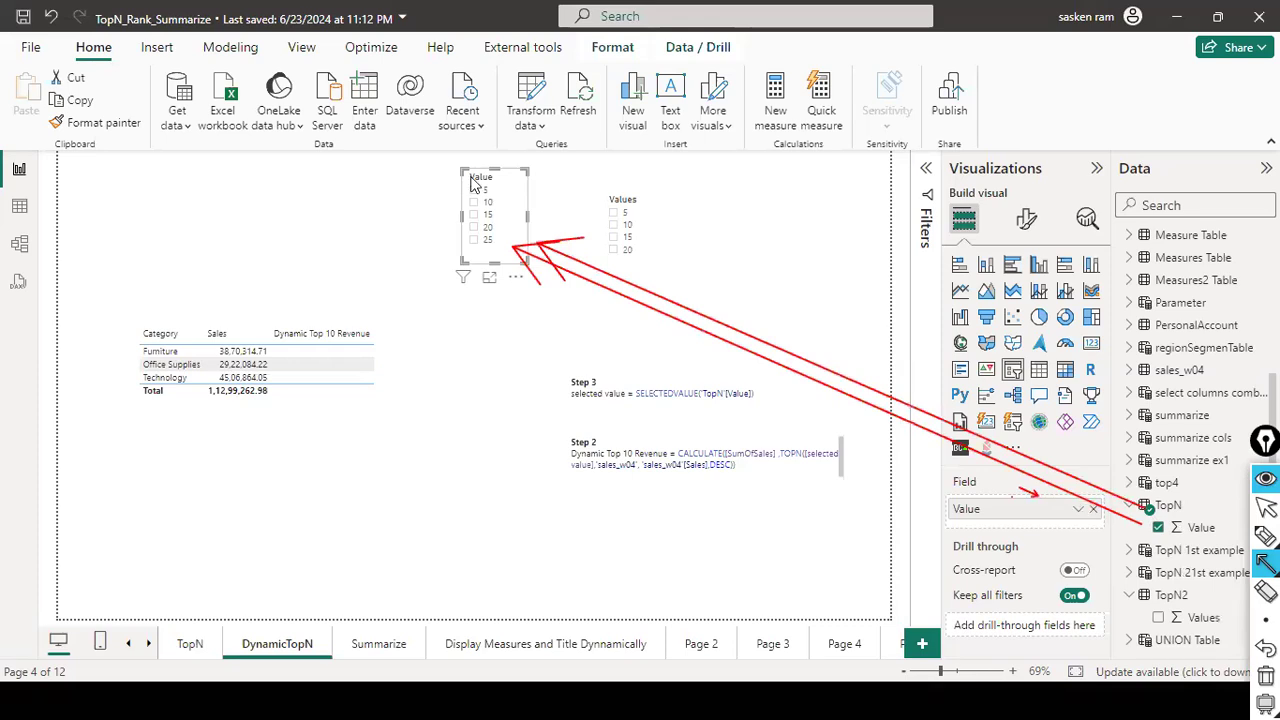
pyautogui.press('Escape')
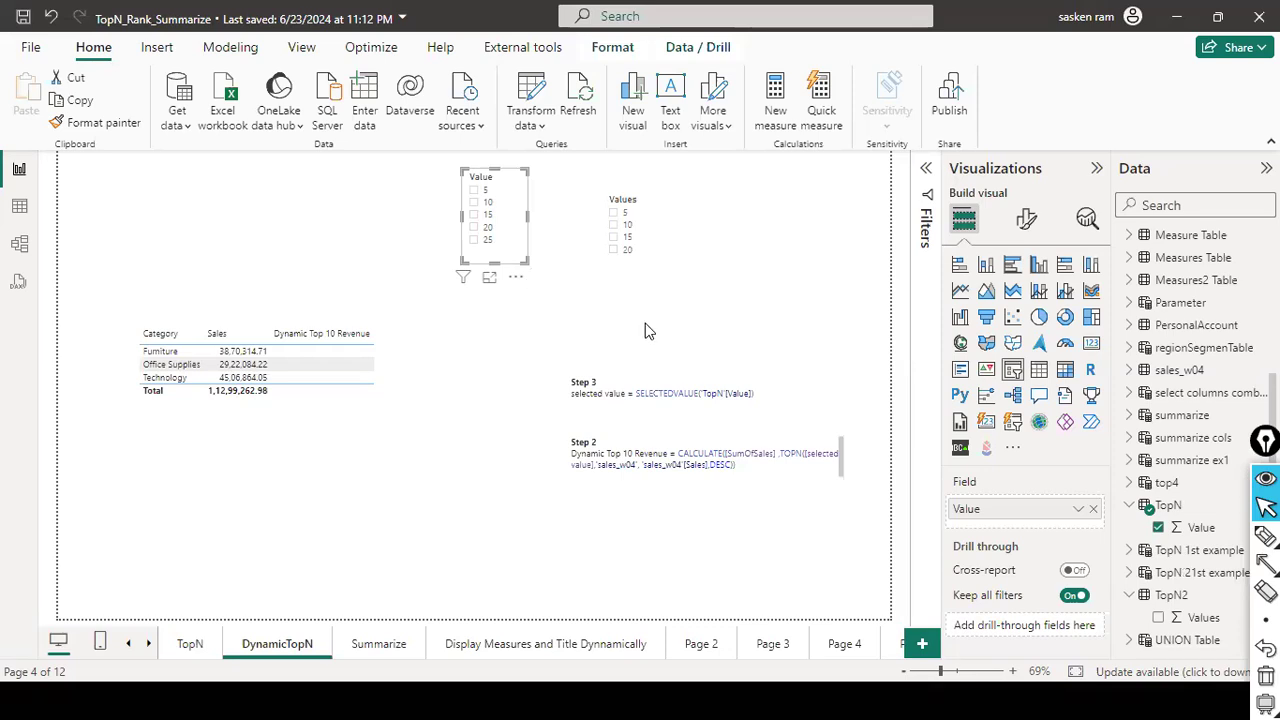
pyautogui.click(679, 291)
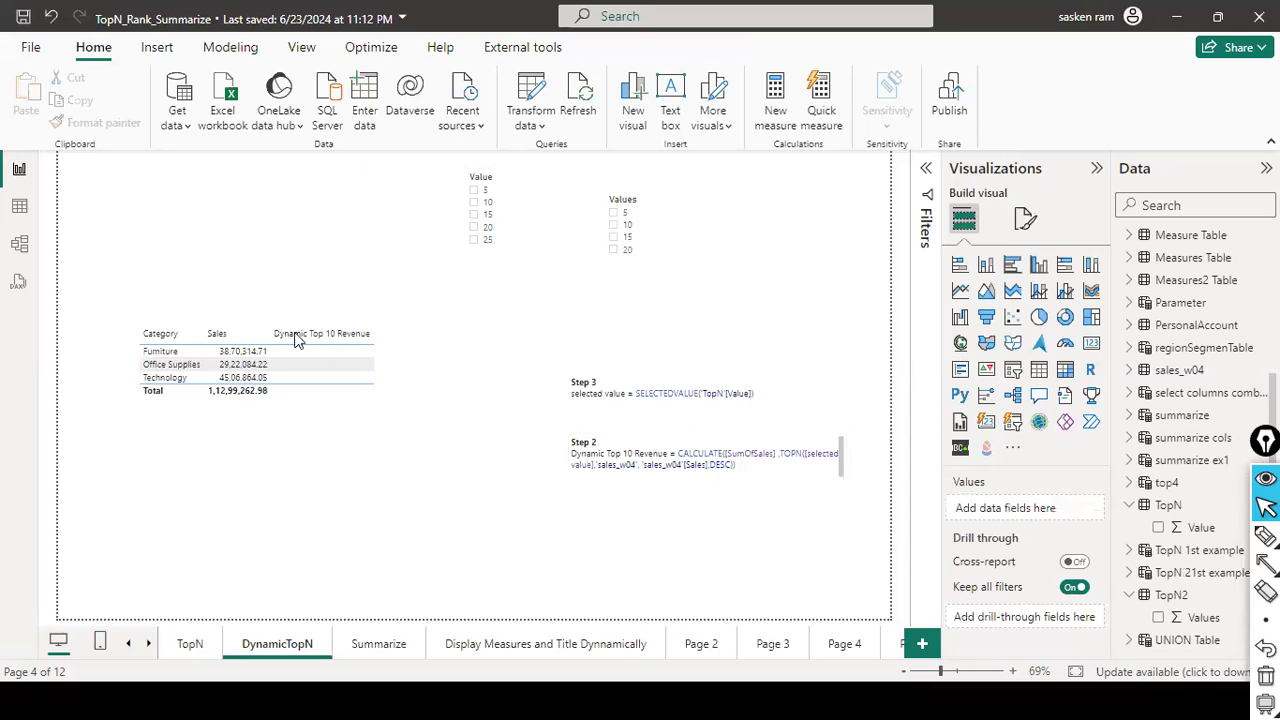
# - Compare the revenue table's Dynamic Top 10 Revenue values with 5, 10, 15 and 20 in the Value slicer, ending on 15
pyautogui.click(474, 191)
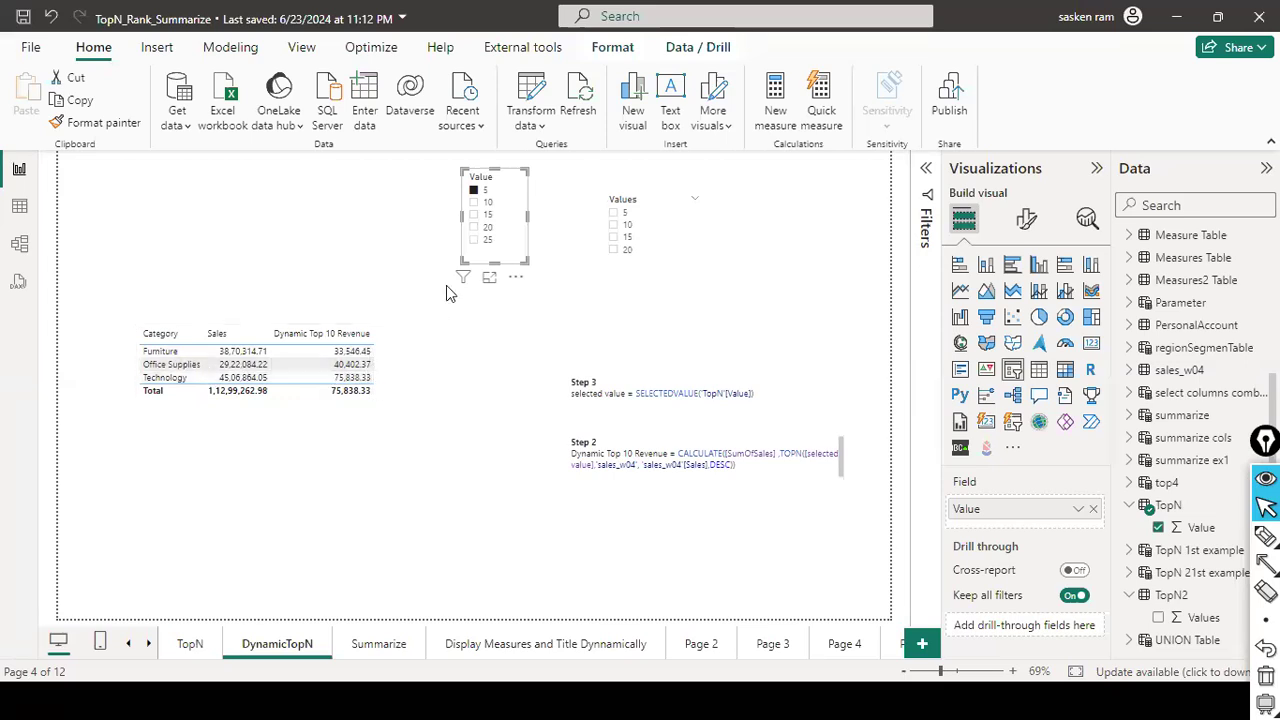
pyautogui.click(475, 203)
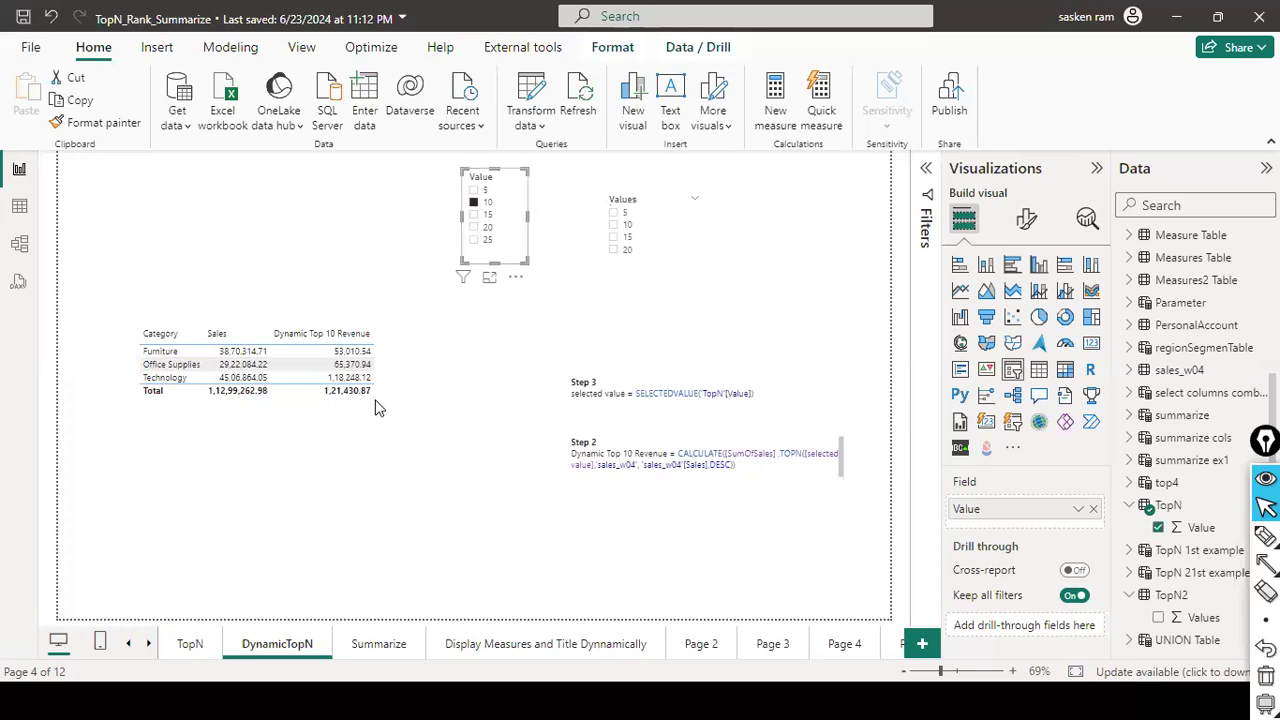
pyautogui.click(475, 215)
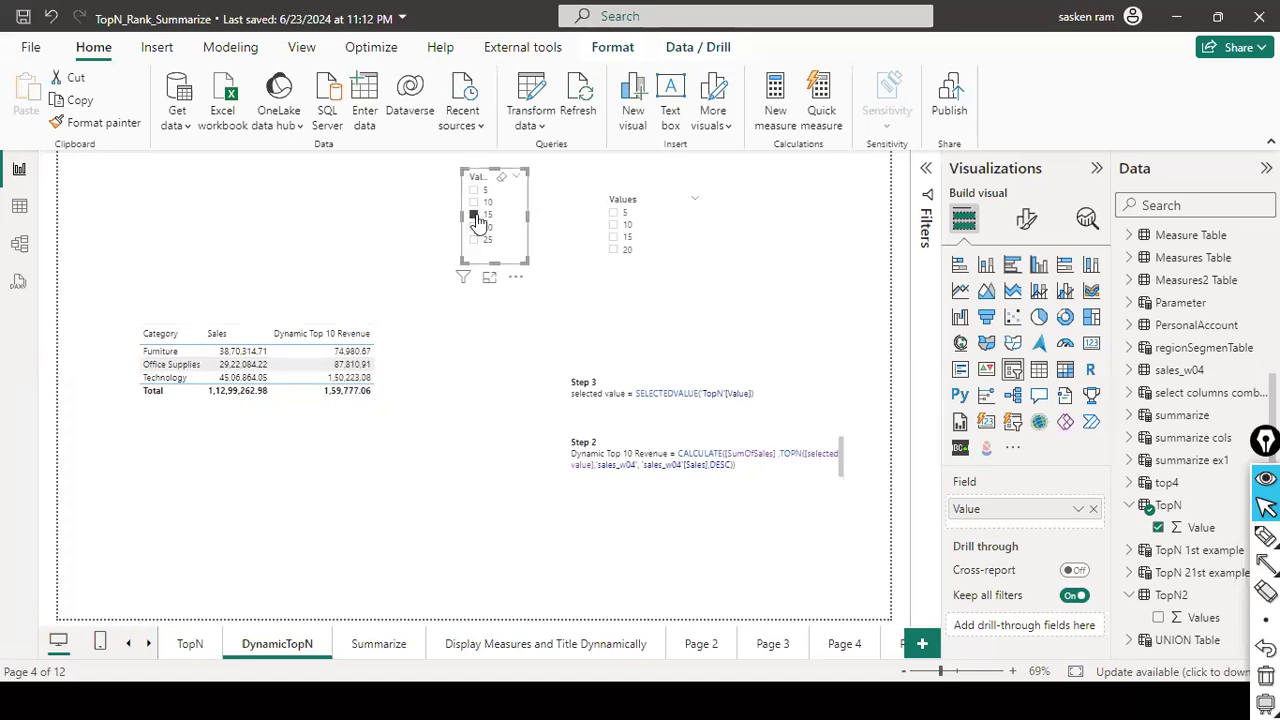
pyautogui.click(474, 228)
pyautogui.click(475, 203)
pyautogui.click(477, 217)
pyautogui.click(352, 365)
pyautogui.moveTo(277, 464); pyautogui.dragTo(300, 433)
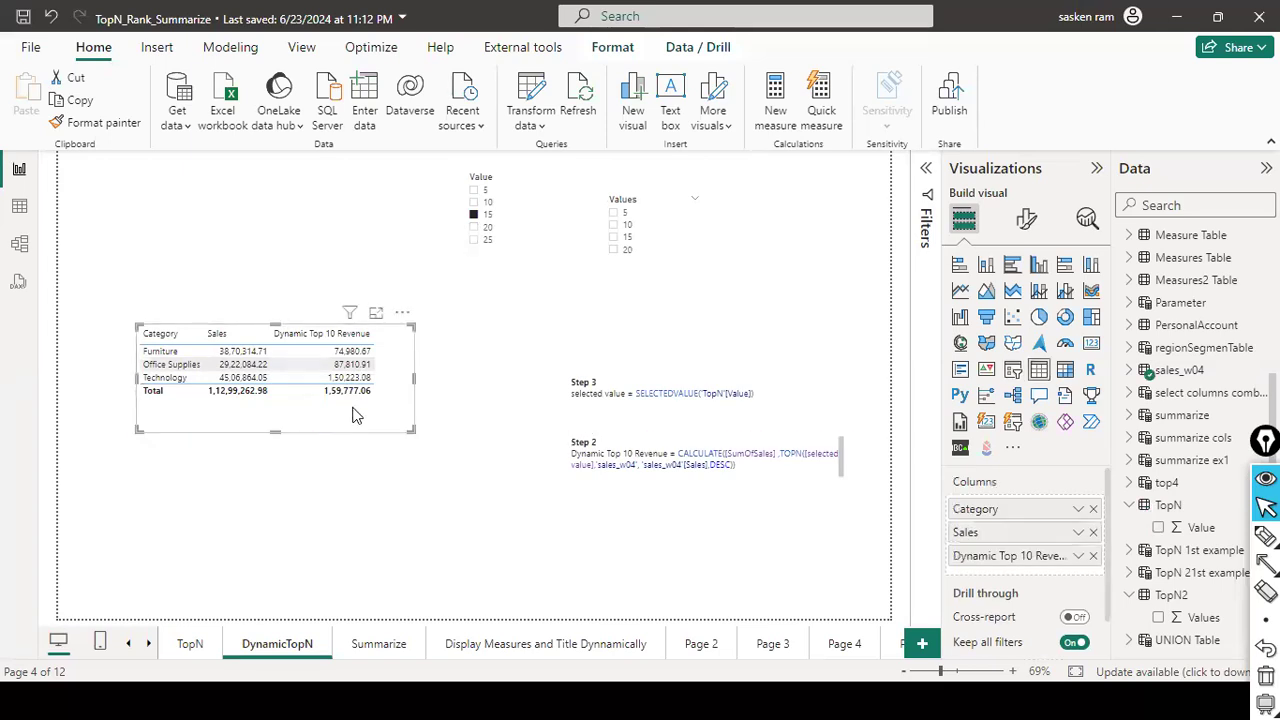
# - Check the revenue table with 5 and with 10 in the Value slicer, clearing the slicer after each
pyautogui.click(507, 190)
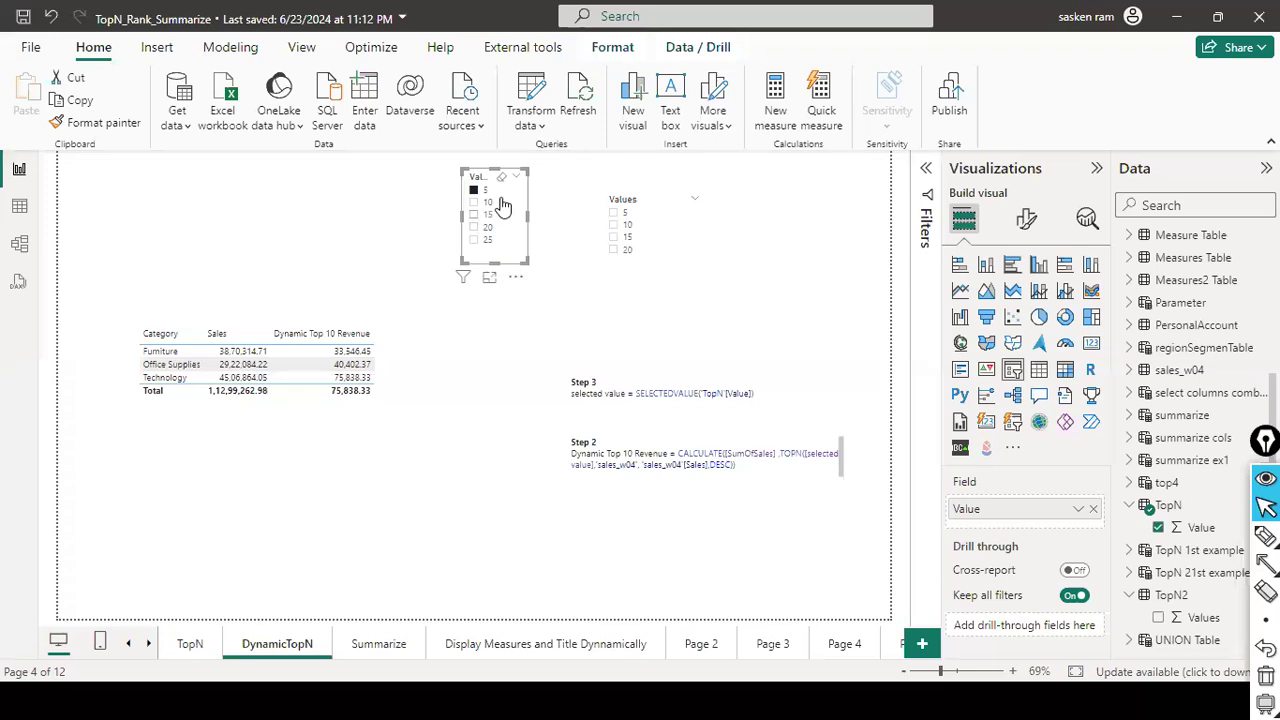
pyautogui.click(505, 183)
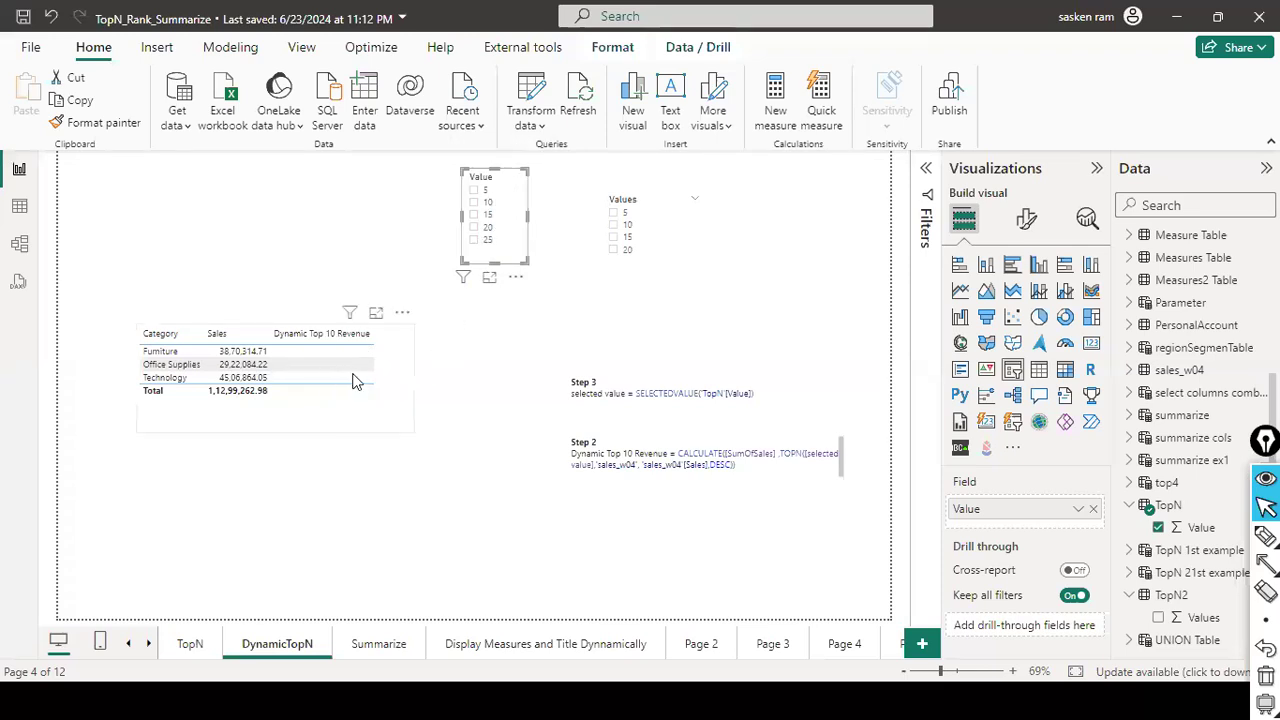
pyautogui.click(395, 398)
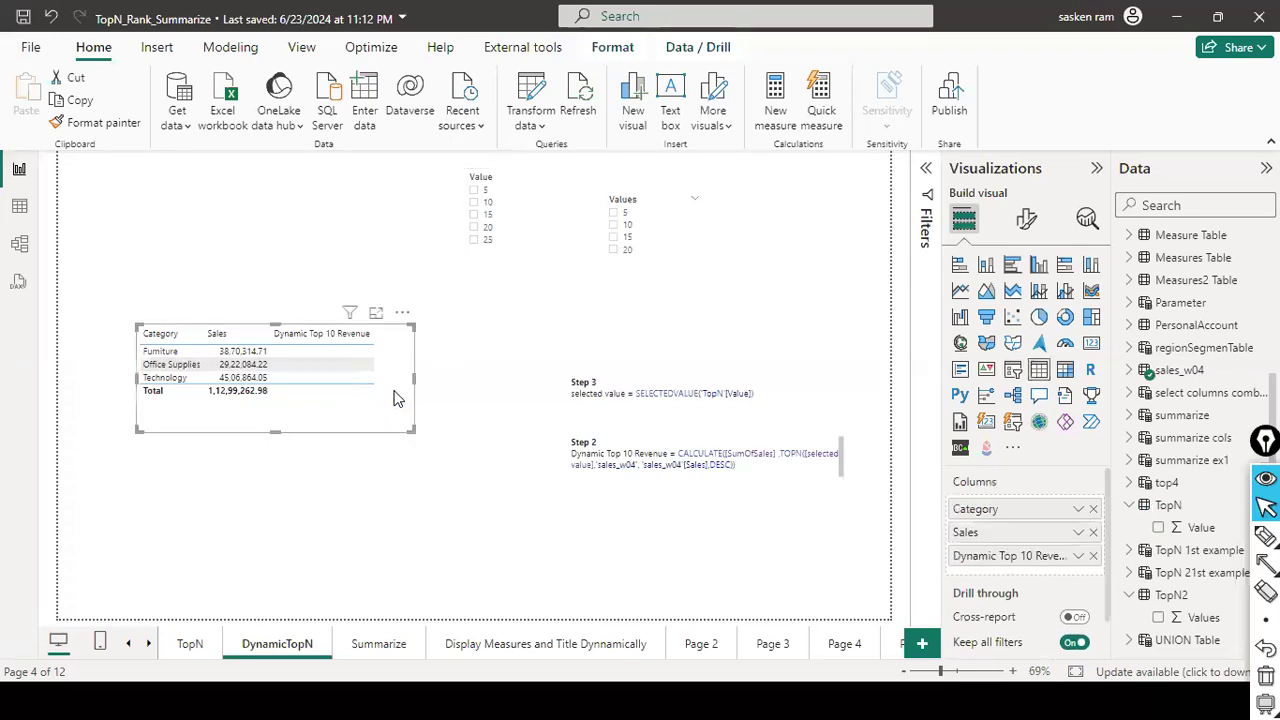
pyautogui.click(475, 203)
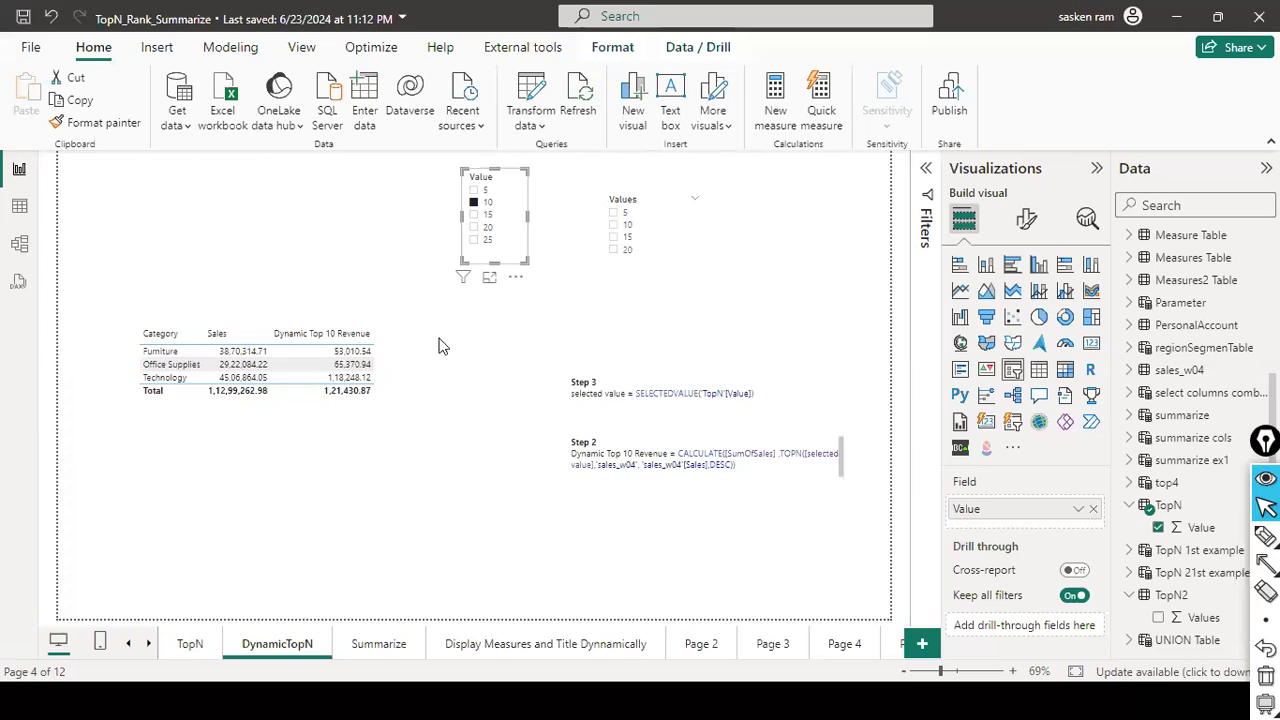
pyautogui.click(503, 185)
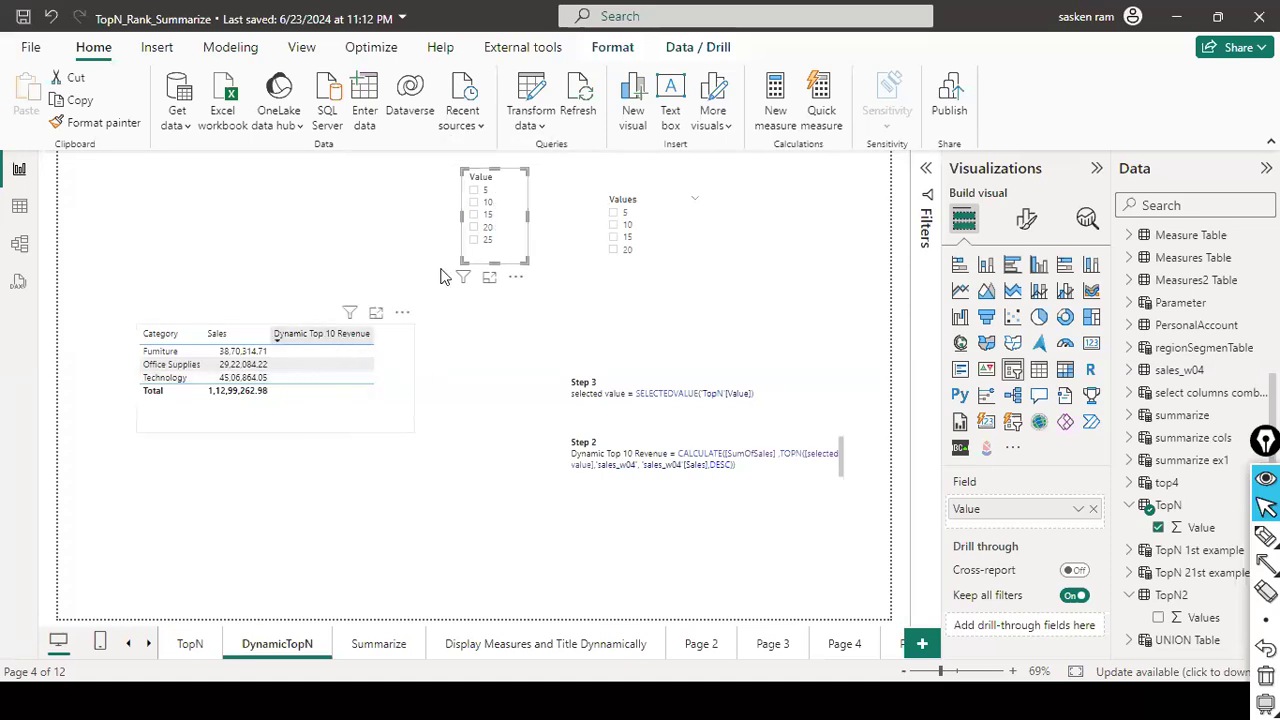
# - Search the data fields for "dynam" and examine the Dynamic Top 10 Revenue formula against the revenue table with 5 and 10 in the Value slicer
pyautogui.click(474, 190)
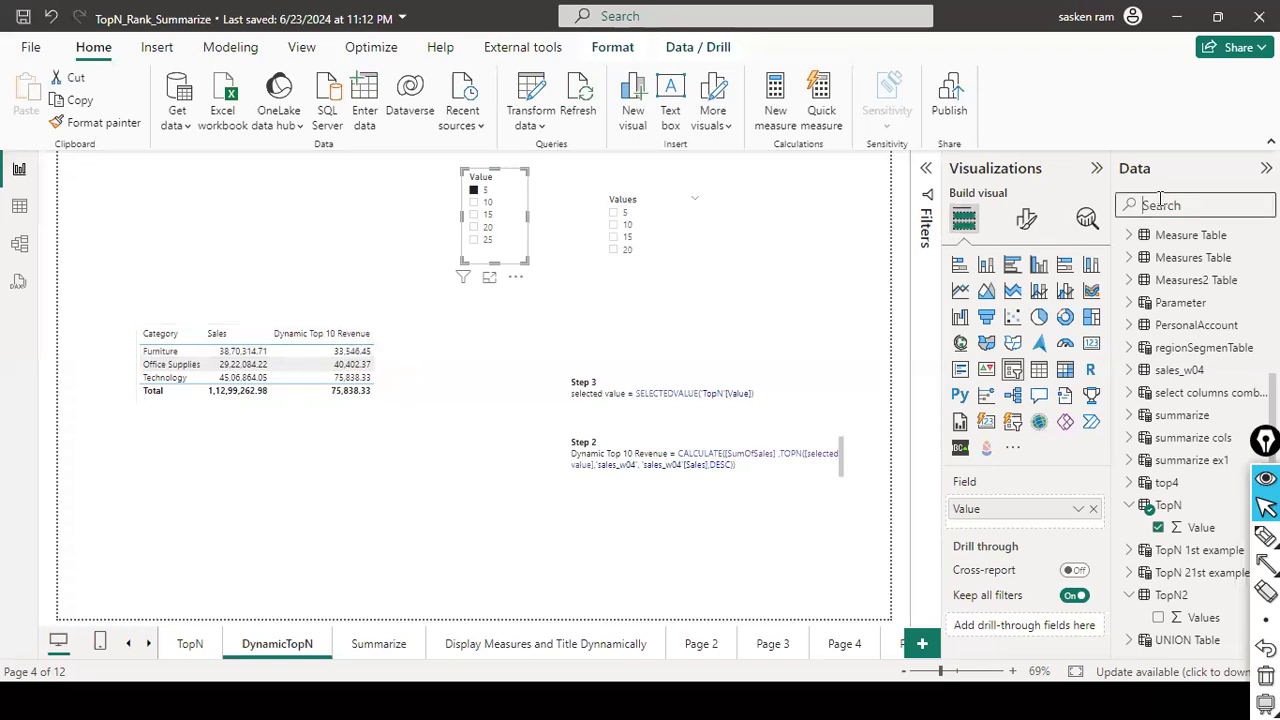
pyautogui.write('dynam')
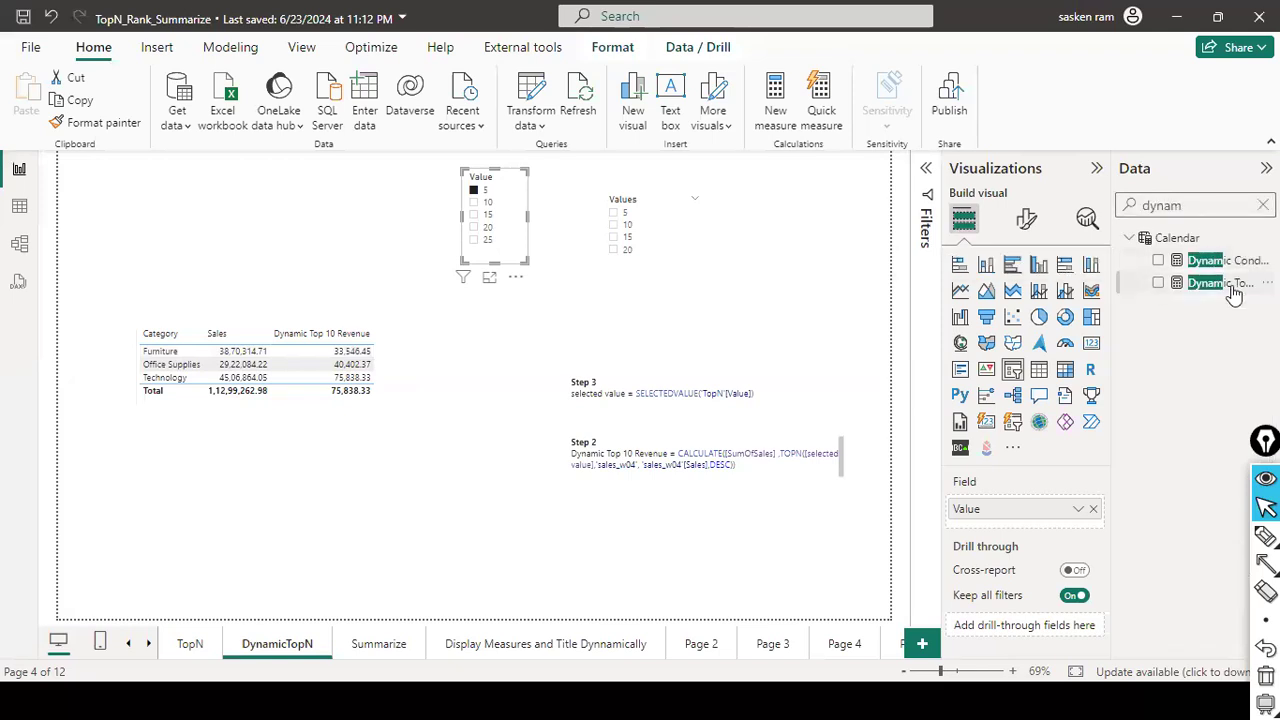
pyautogui.click(1233, 288)
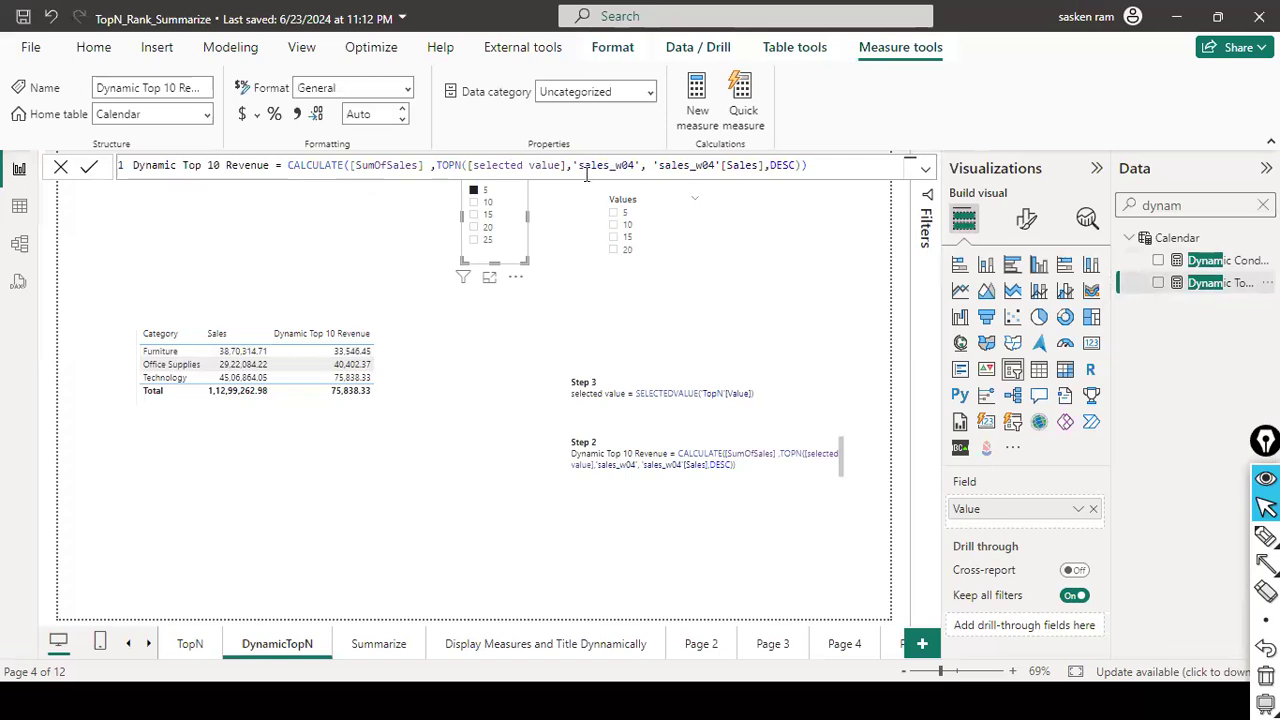
pyautogui.doubleClick(633, 166)
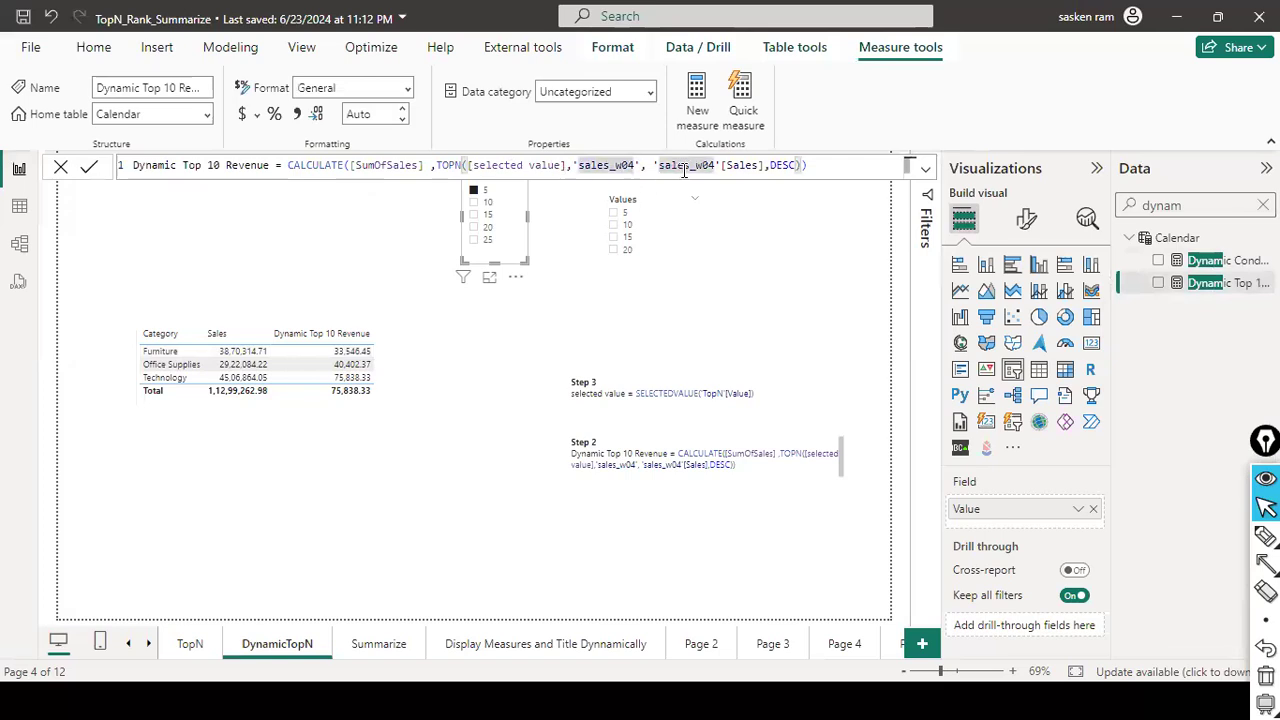
pyautogui.click(431, 167)
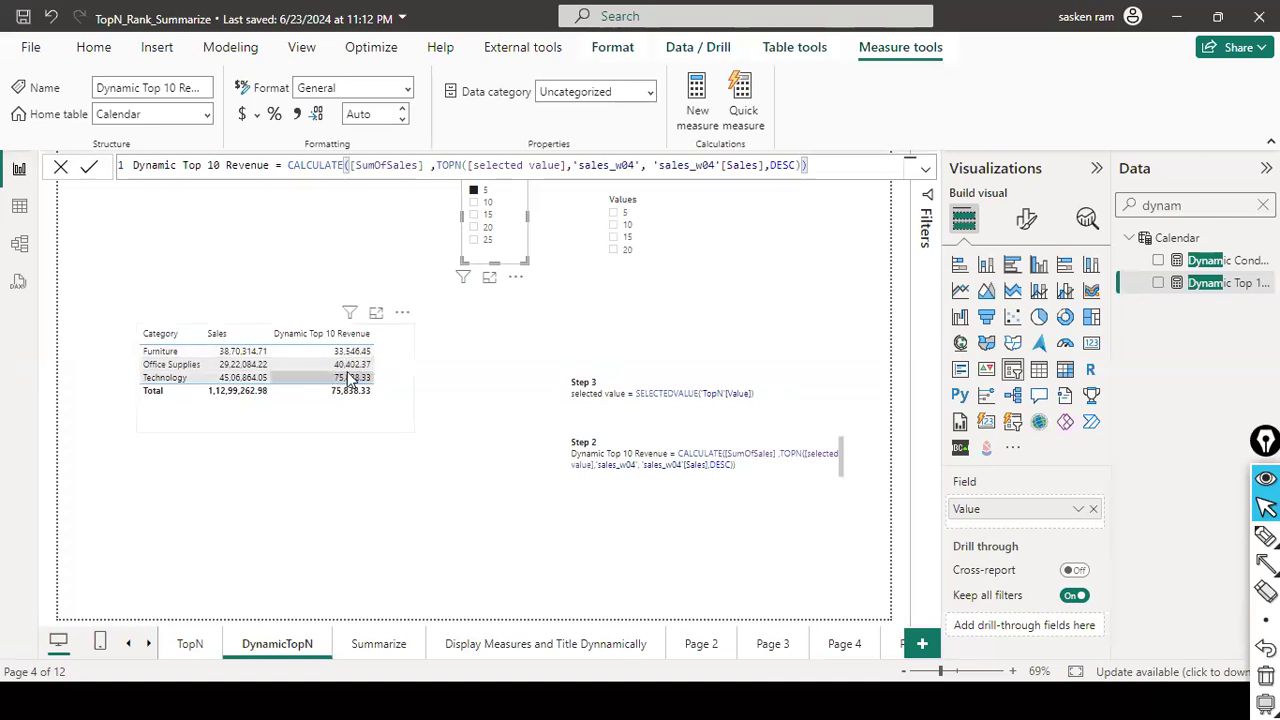
pyautogui.click(481, 205)
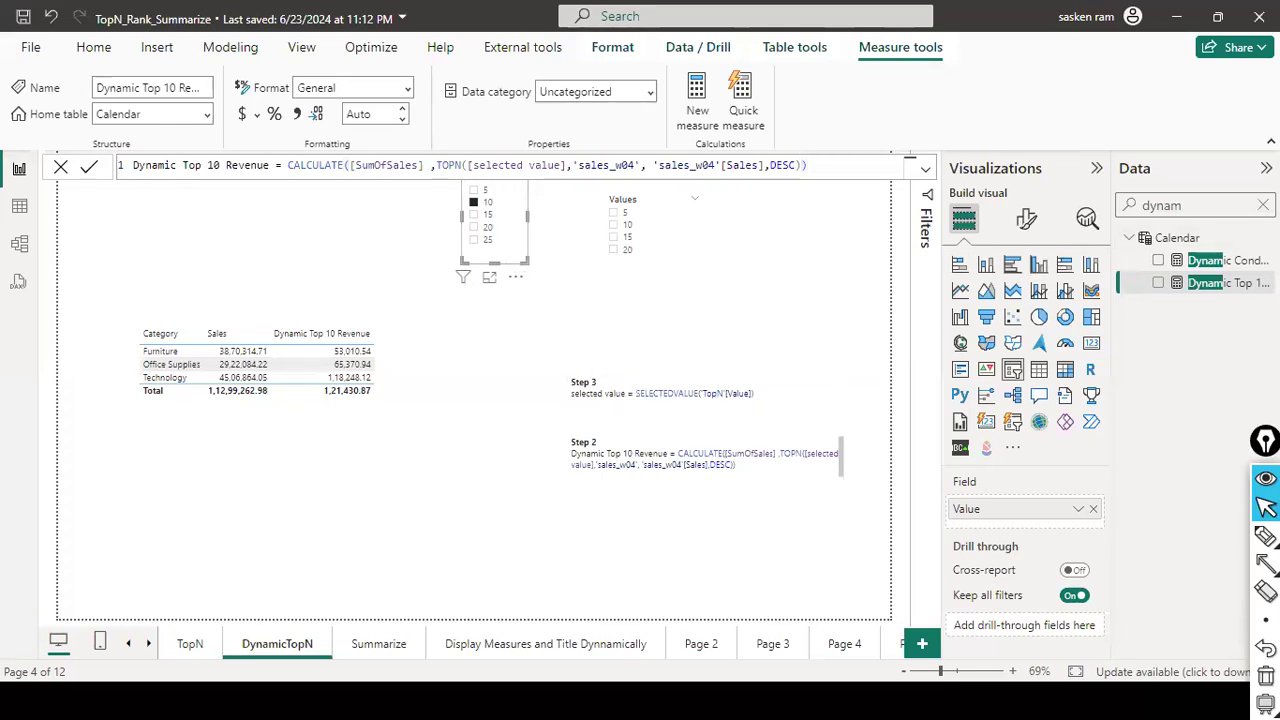
# - Search the data fields for "selected" and examine the selected value measure's formula, highlighting its function, table, column and name
pyautogui.click(1263, 205)
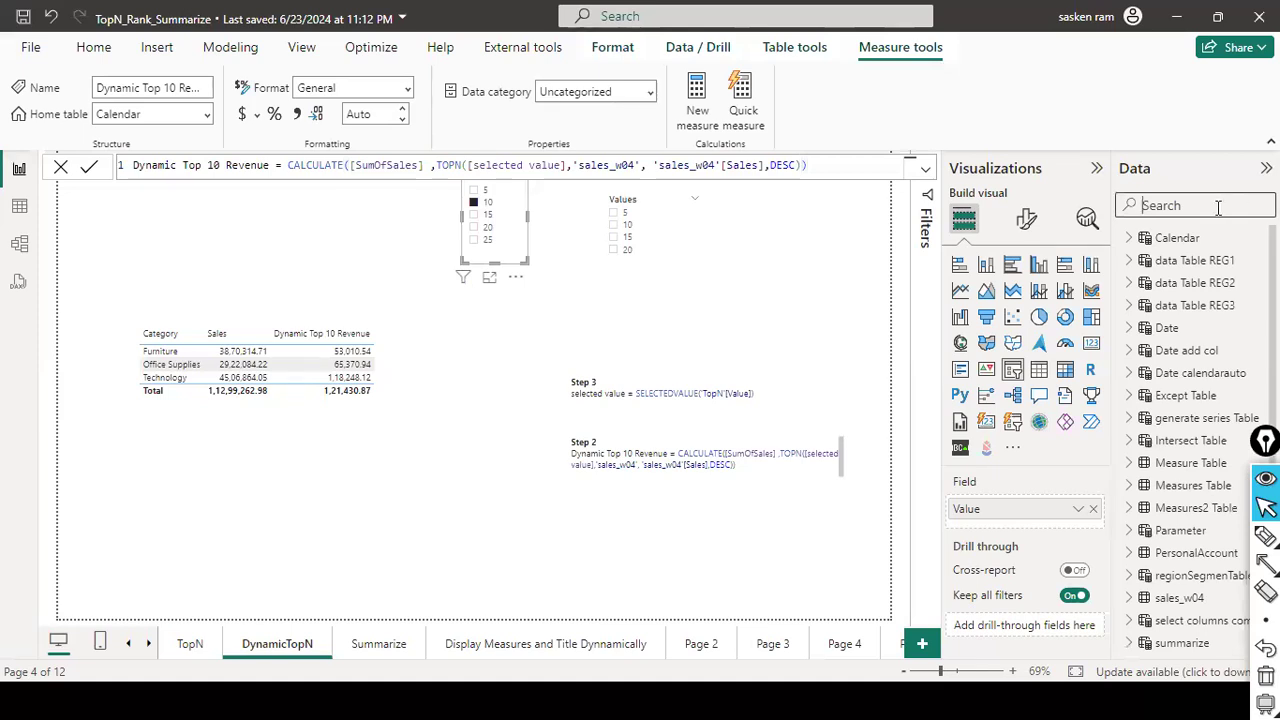
pyautogui.write('selected')
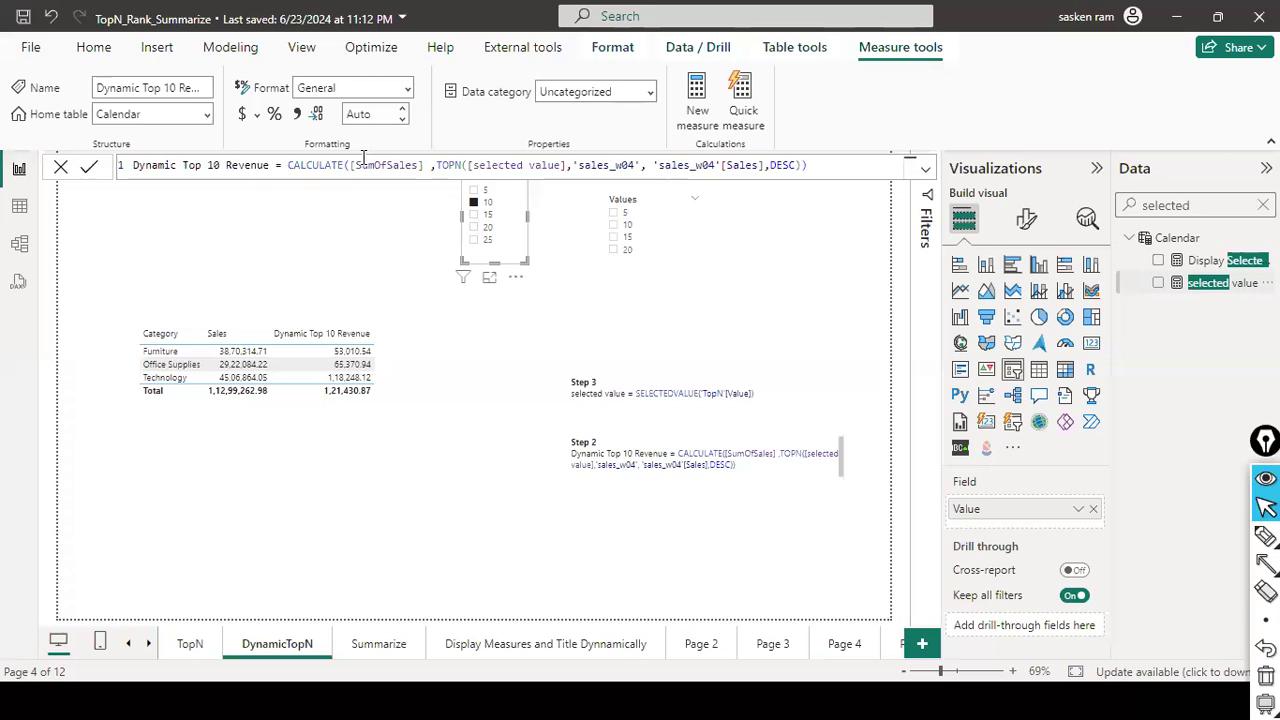
pyautogui.doubleClick(280, 165)
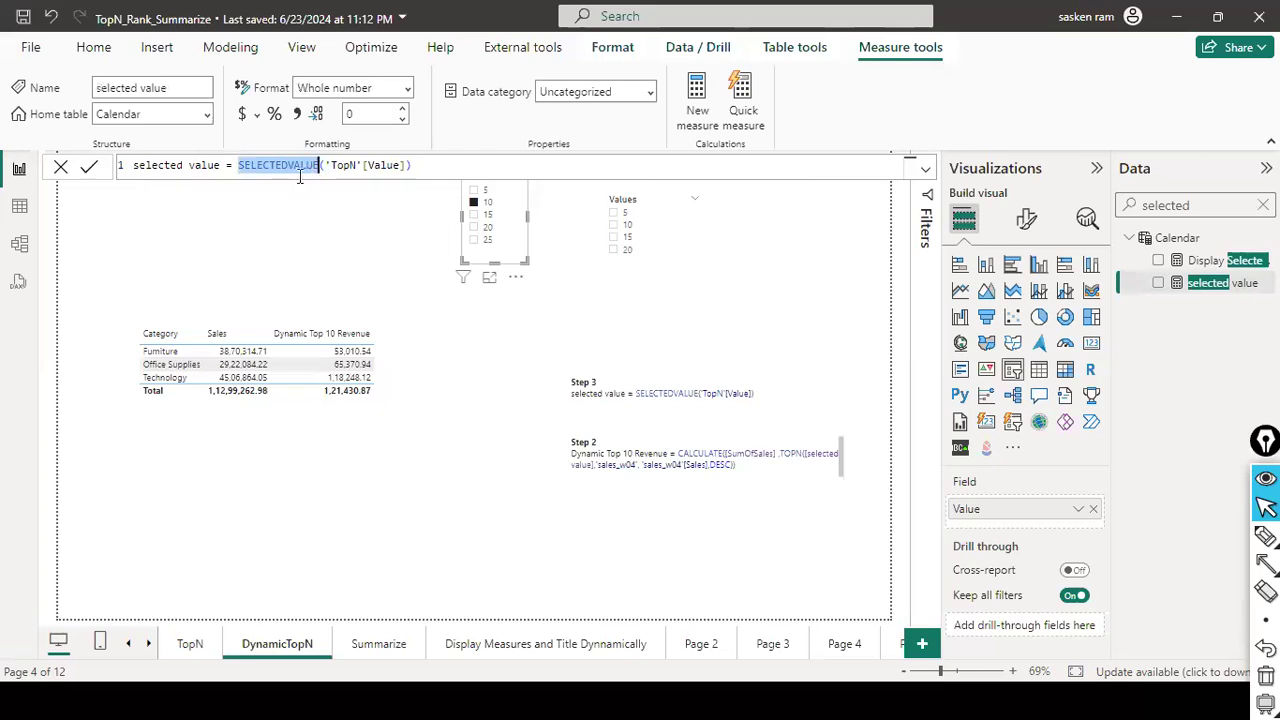
pyautogui.click(349, 166)
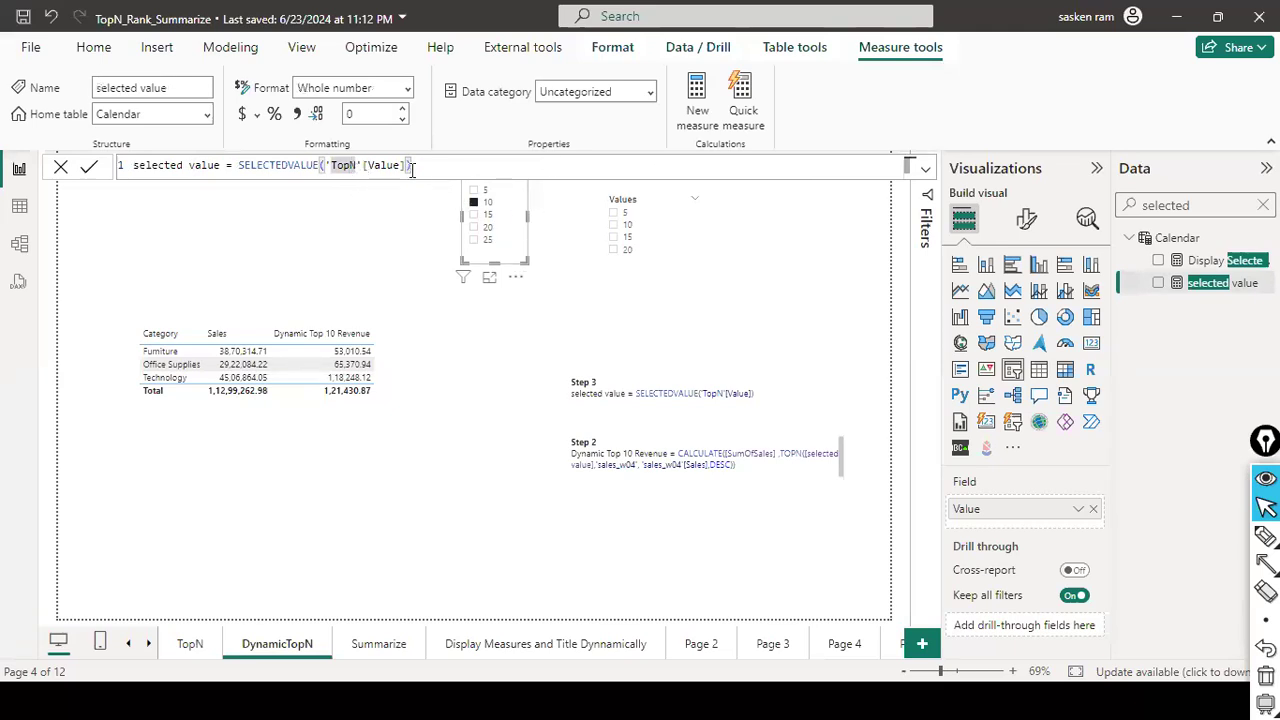
pyautogui.click(395, 165)
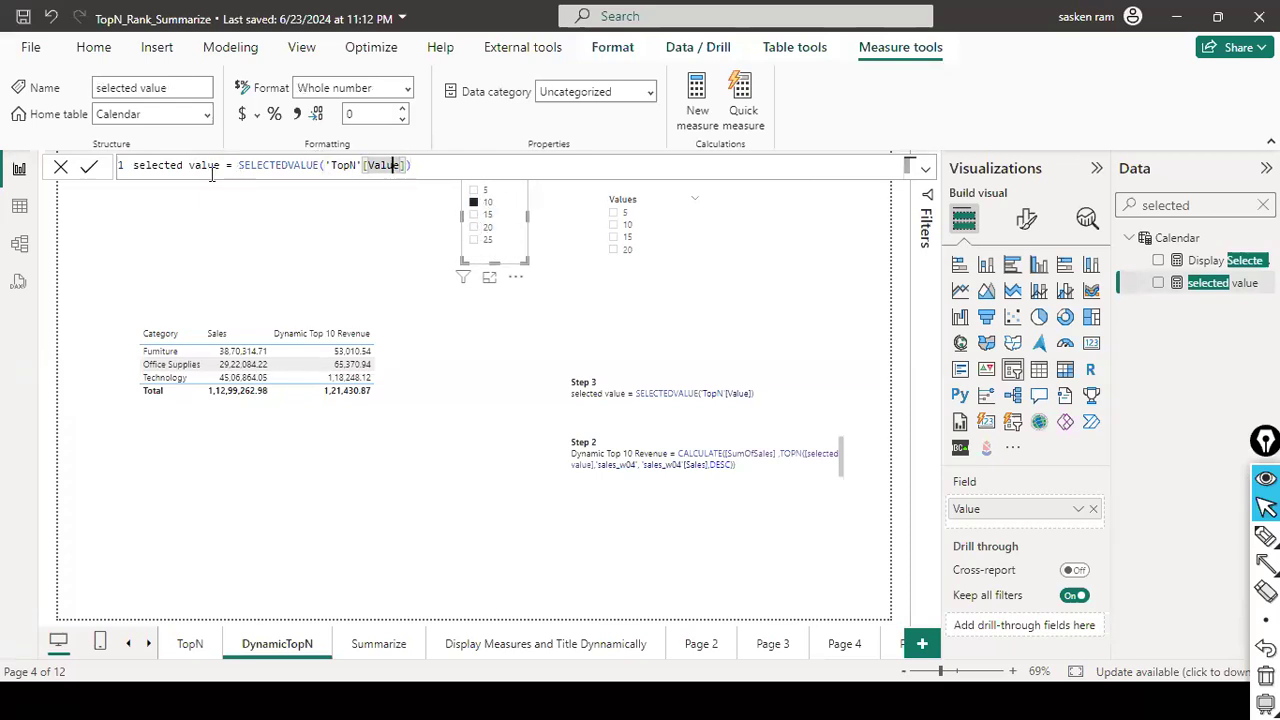
pyautogui.click(178, 166)
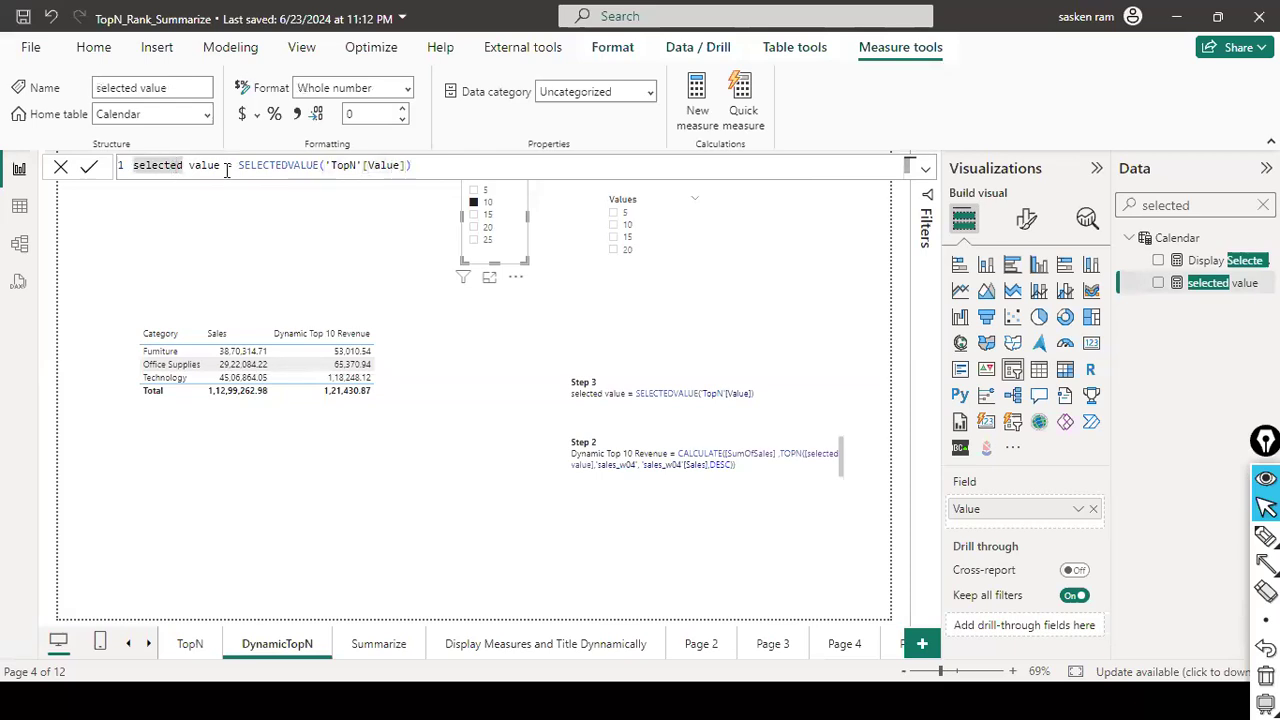
pyautogui.moveTo(220, 166); pyautogui.dragTo(132, 166)
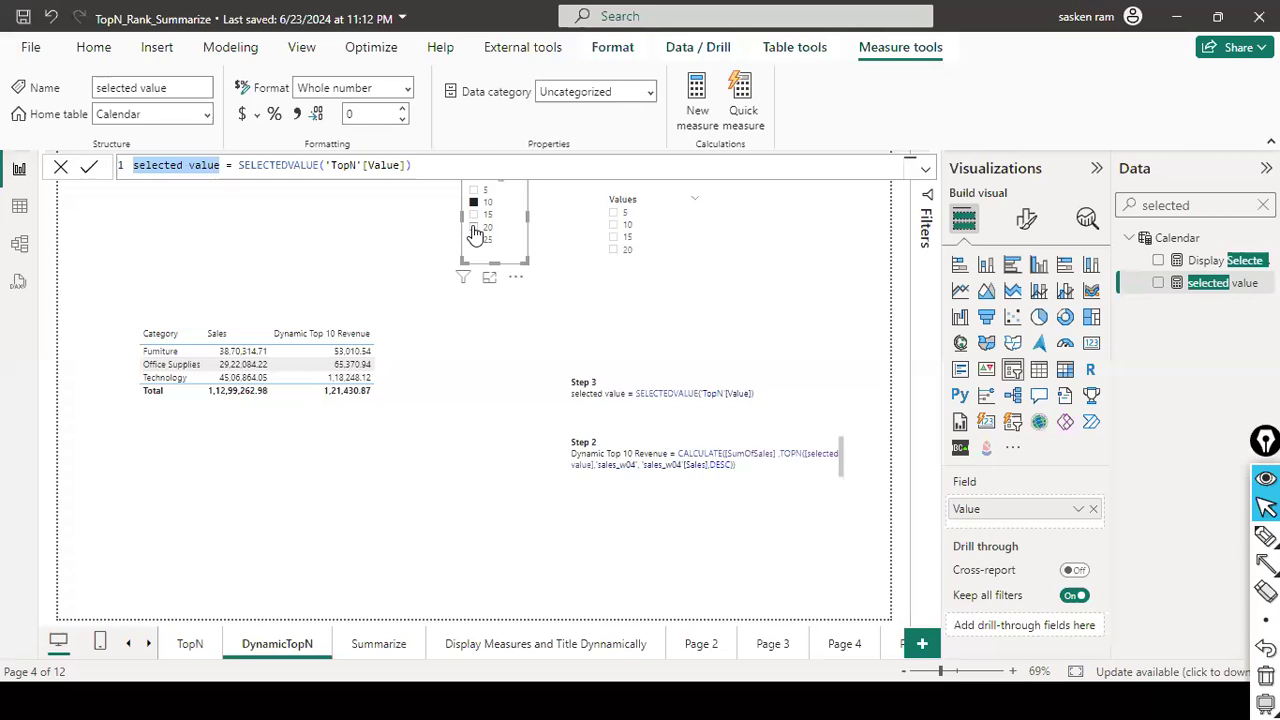
# - Filter the Value slicer to 15 and highlight the [selected value] argument in the Dynamic Top 10 Revenue measure's formula
pyautogui.click(476, 215)
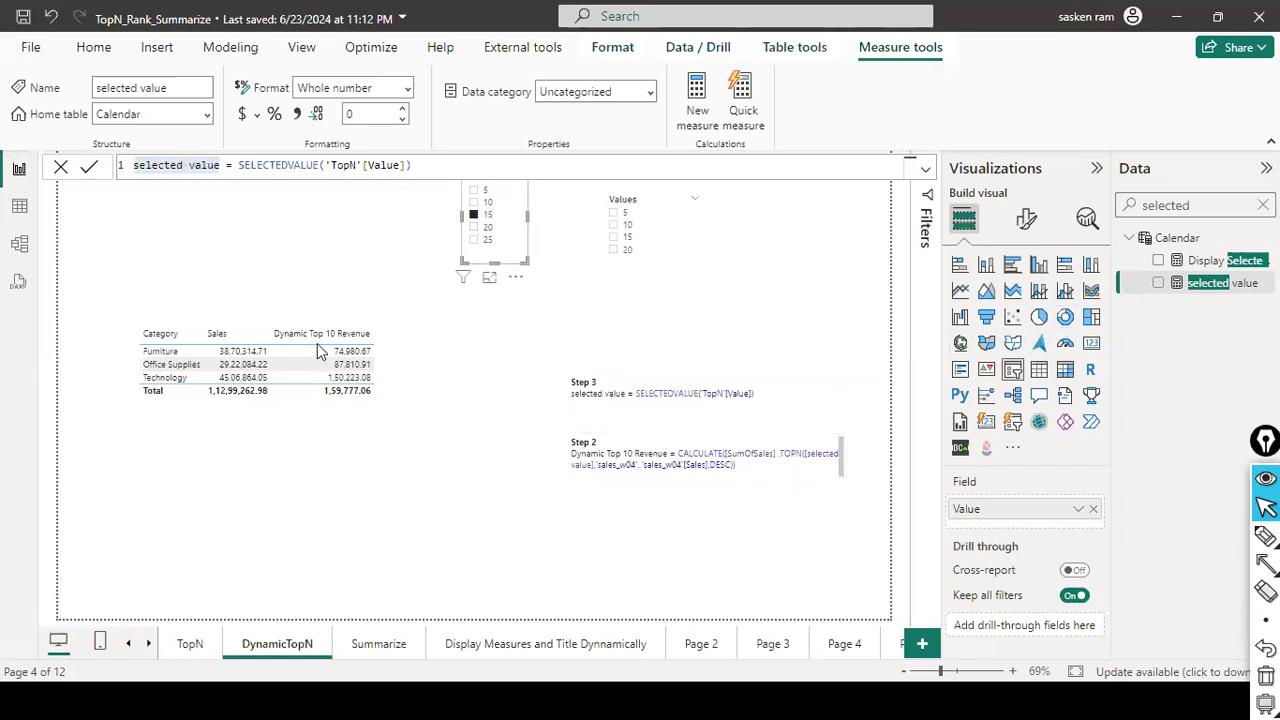
pyautogui.click(405, 374)
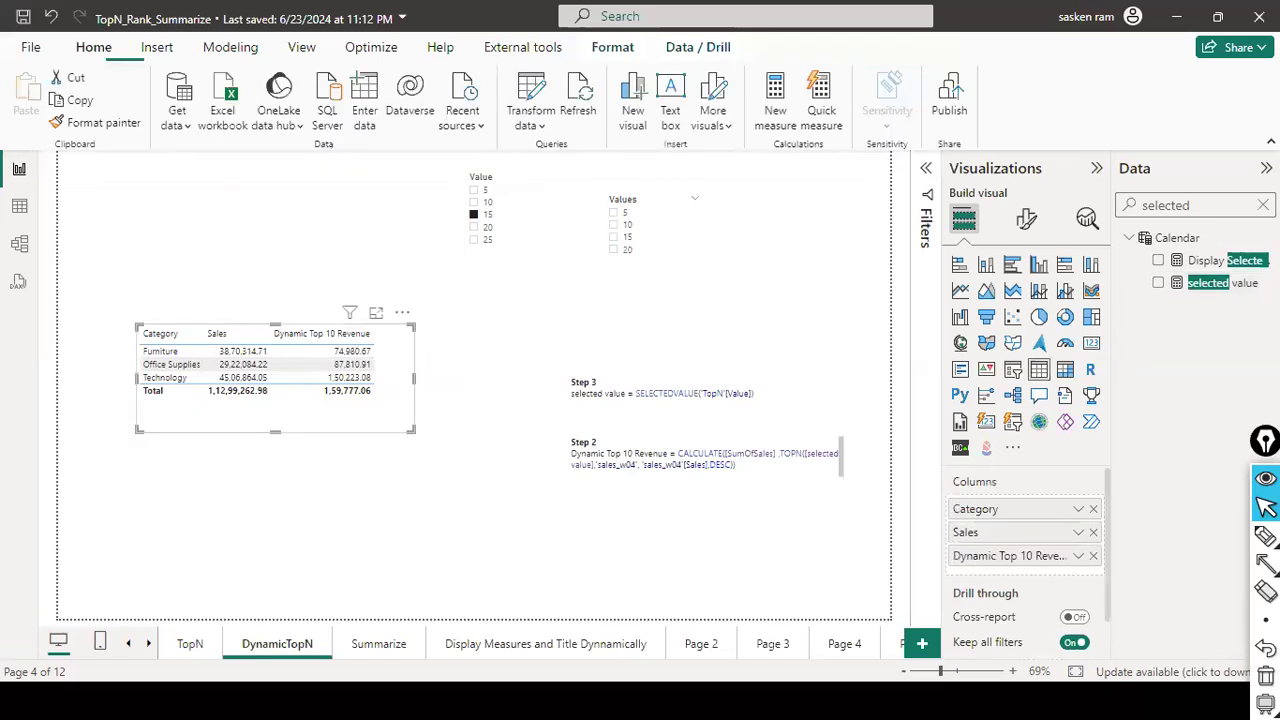
pyautogui.doubleClick(1167, 206)
pyautogui.press('BackSpace')
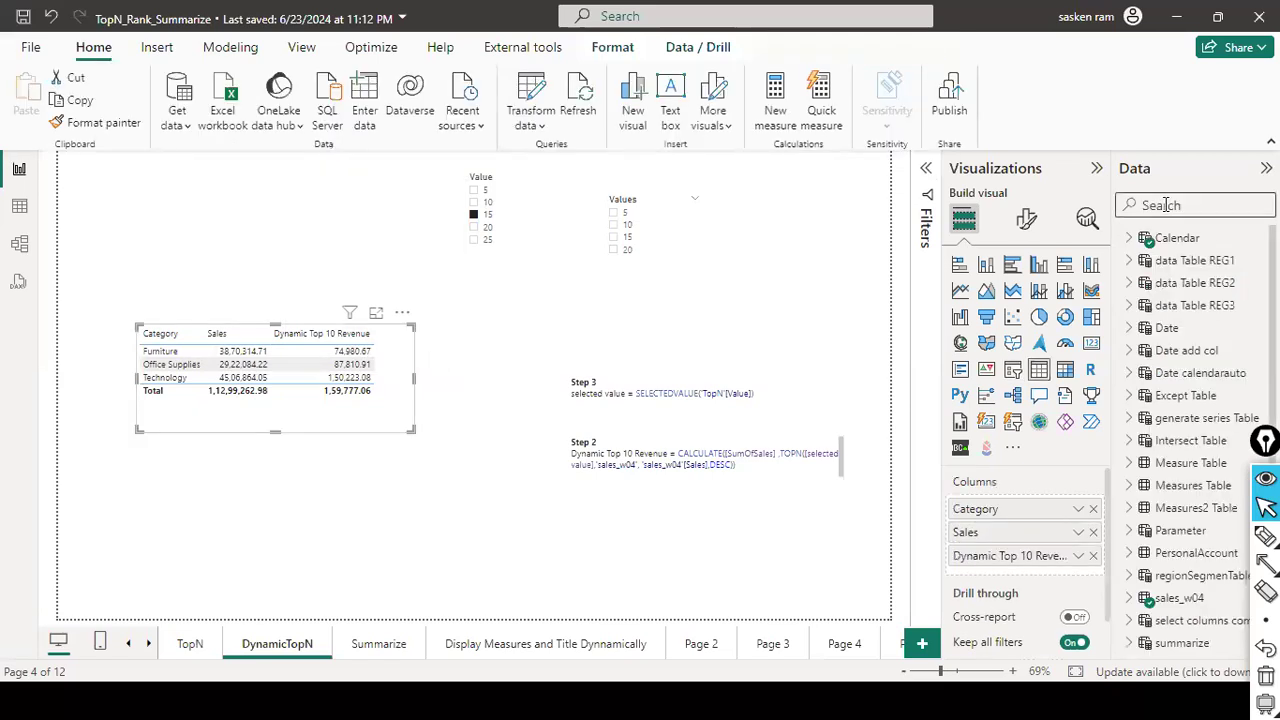
pyautogui.write('dyna')
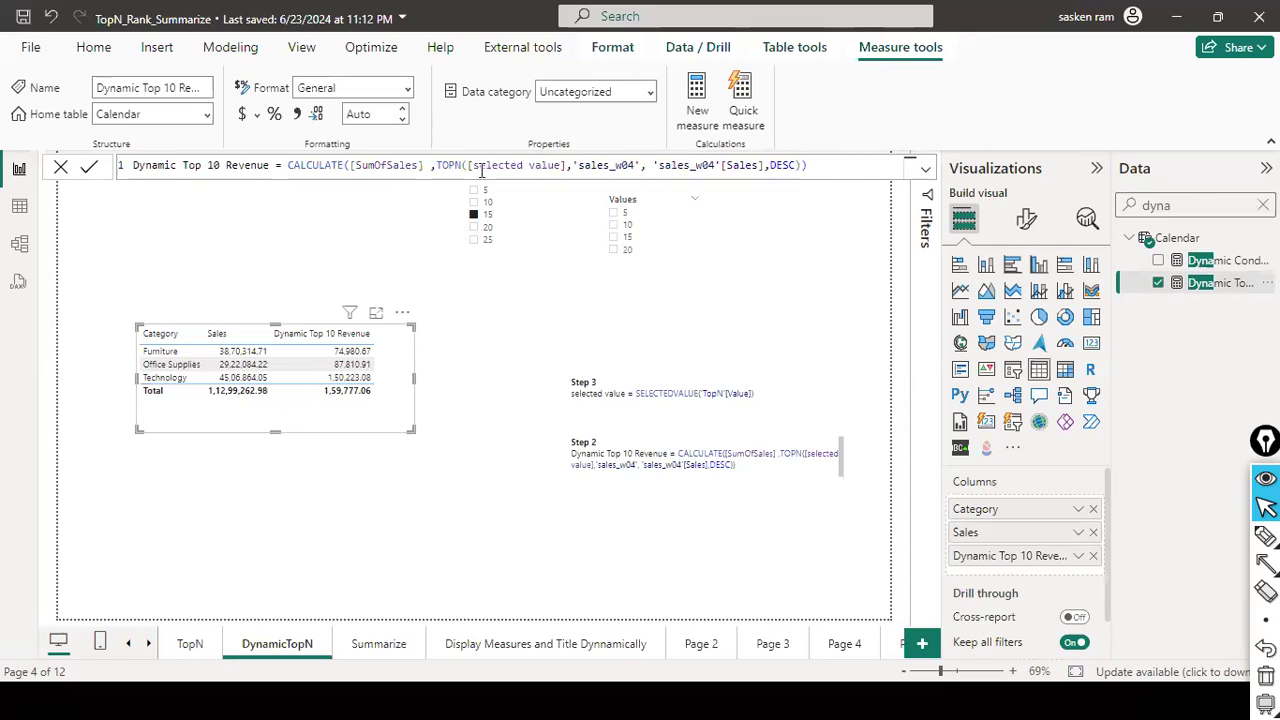
pyautogui.doubleClick(563, 168)
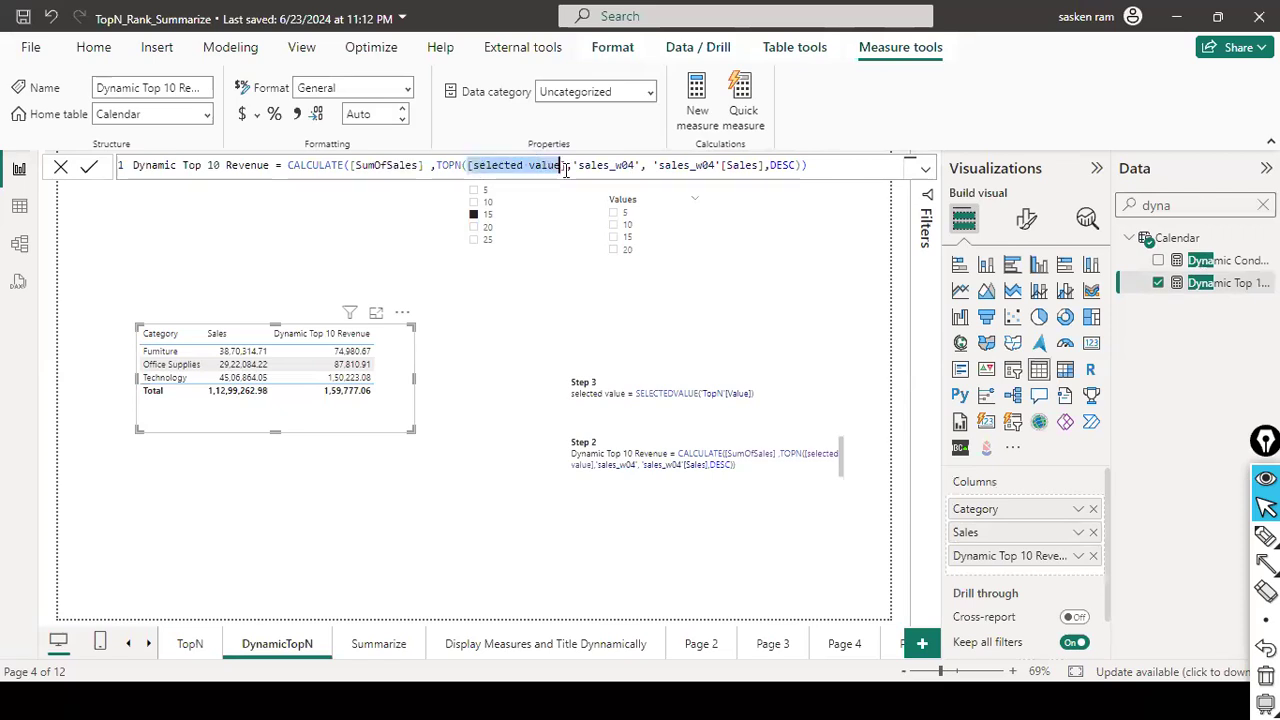
pyautogui.moveTo(566, 171); pyautogui.dragTo(567, 170)
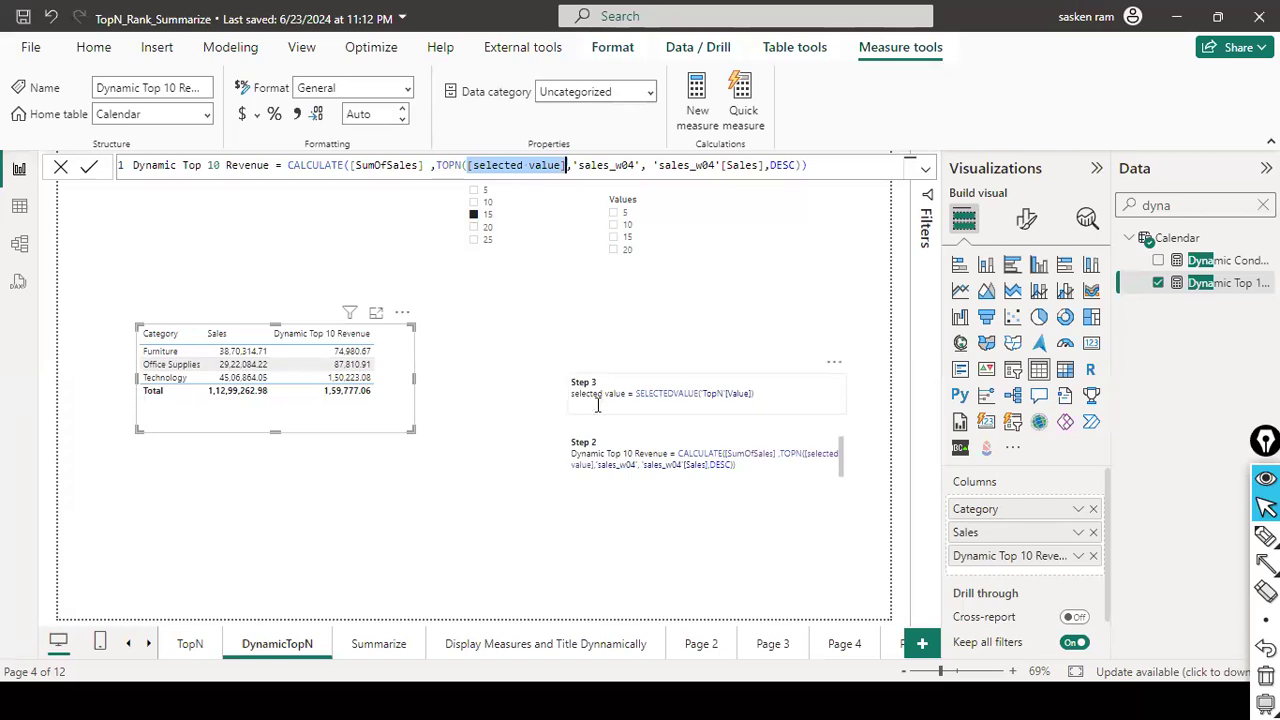
# - Trace with pen strokes how the Value slicer's selection feeds the Step 3 formula and the Step 2 TOPN argument, and clear the strokes
pyautogui.click(706, 410)
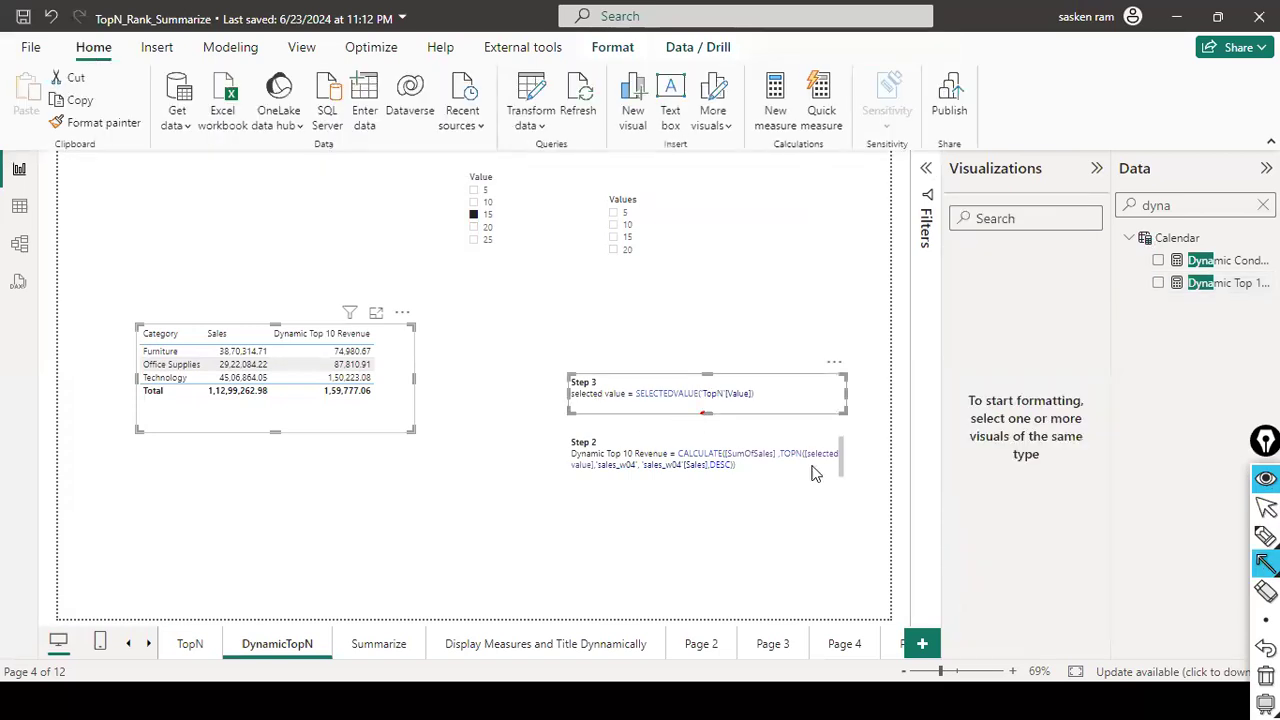
pyautogui.hotkey('ctrl', 'shift', '3')
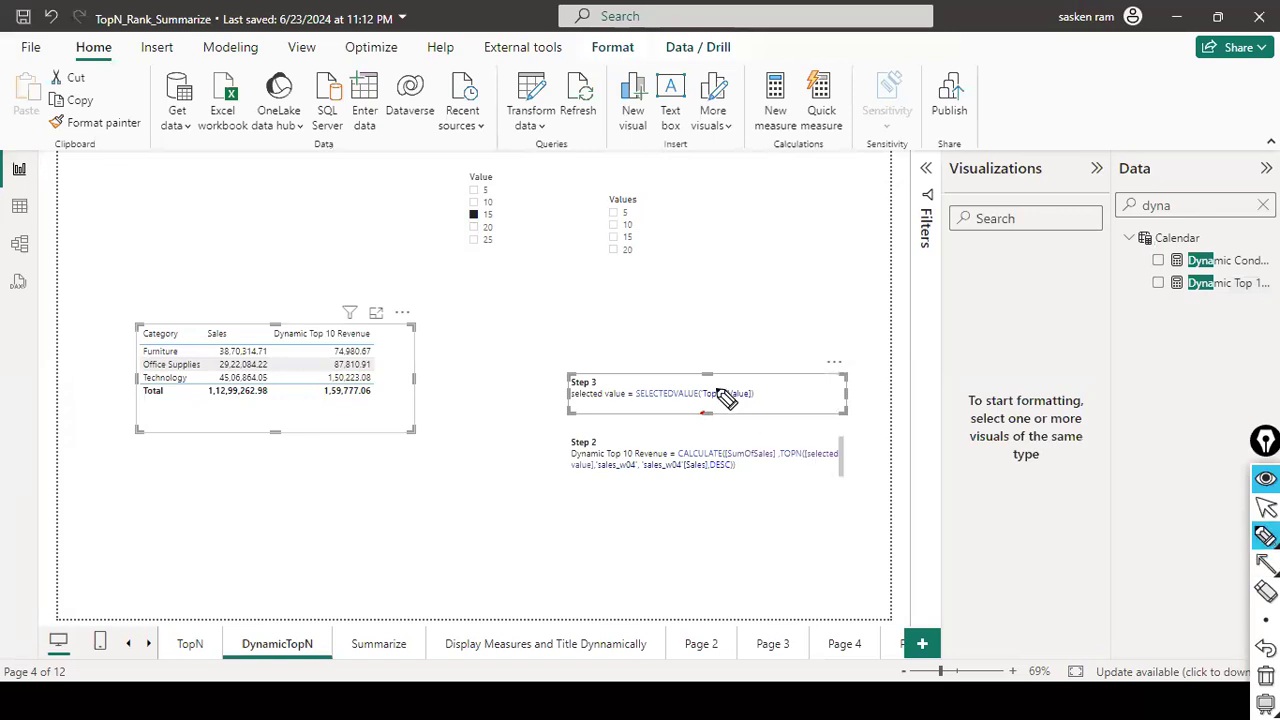
pyautogui.moveTo(497, 214)
pyautogui.mouseDown()
pyautogui.moveTo(609, 285)
pyautogui.moveTo(725, 402)
pyautogui.moveTo(751, 395)
pyautogui.moveTo(666, 334)
pyautogui.moveTo(615, 362)
pyautogui.moveTo(603, 393)
pyautogui.moveTo(640, 372)
pyautogui.mouseUp()
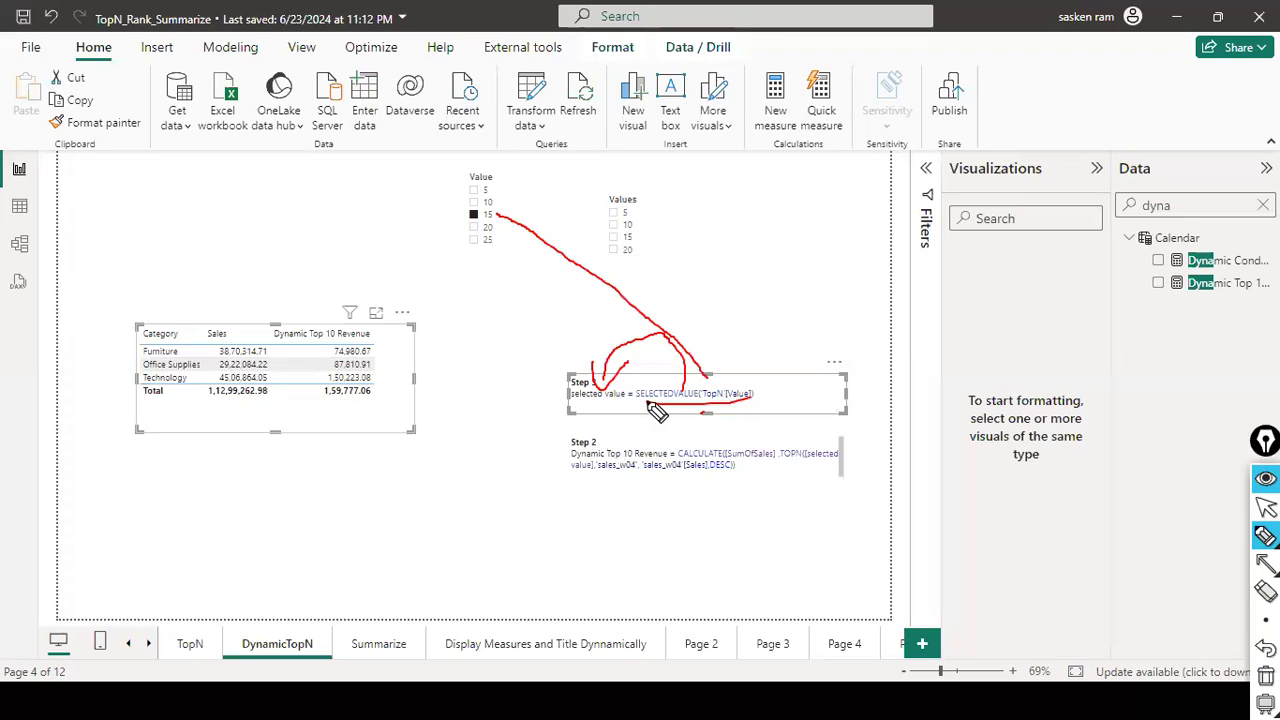
pyautogui.moveTo(624, 394)
pyautogui.mouseDown()
pyautogui.moveTo(678, 414)
pyautogui.moveTo(812, 424)
pyautogui.moveTo(820, 450)
pyautogui.moveTo(842, 424)
pyautogui.mouseUp()
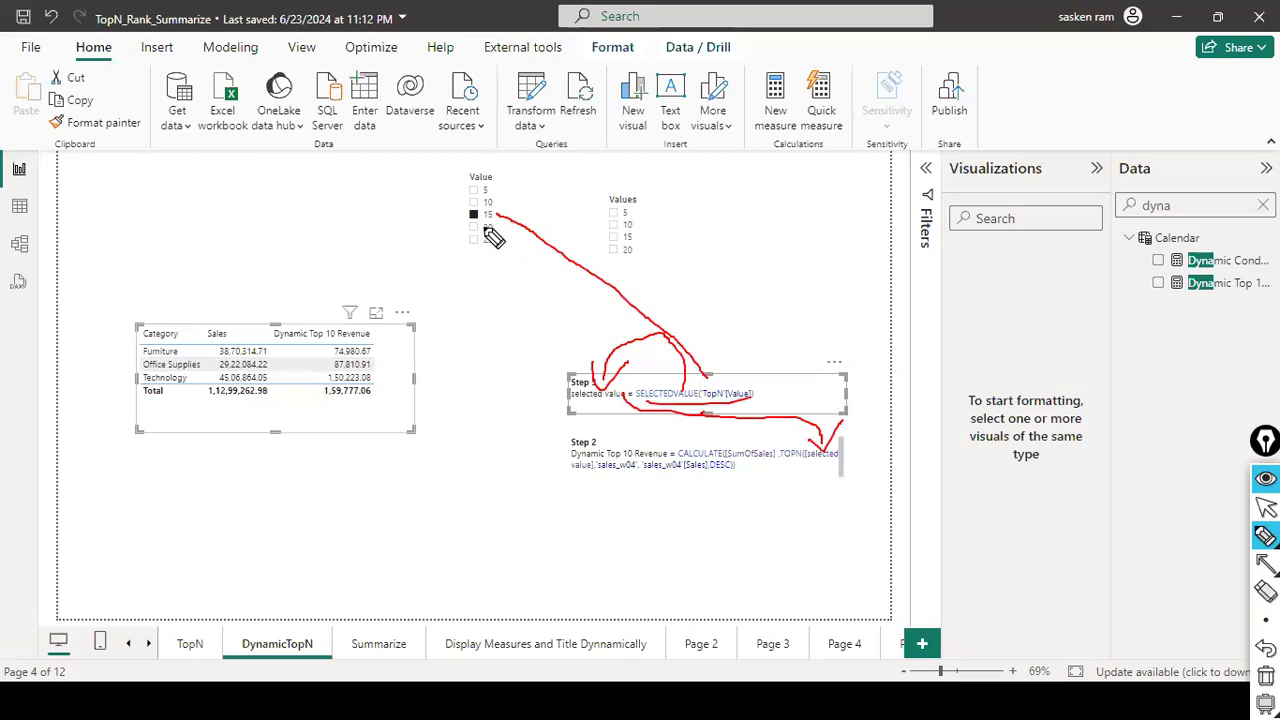
pyautogui.moveTo(531, 197)
pyautogui.mouseDown()
pyautogui.moveTo(498, 231)
pyautogui.moveTo(652, 304)
pyautogui.moveTo(707, 386)
pyautogui.mouseUp()
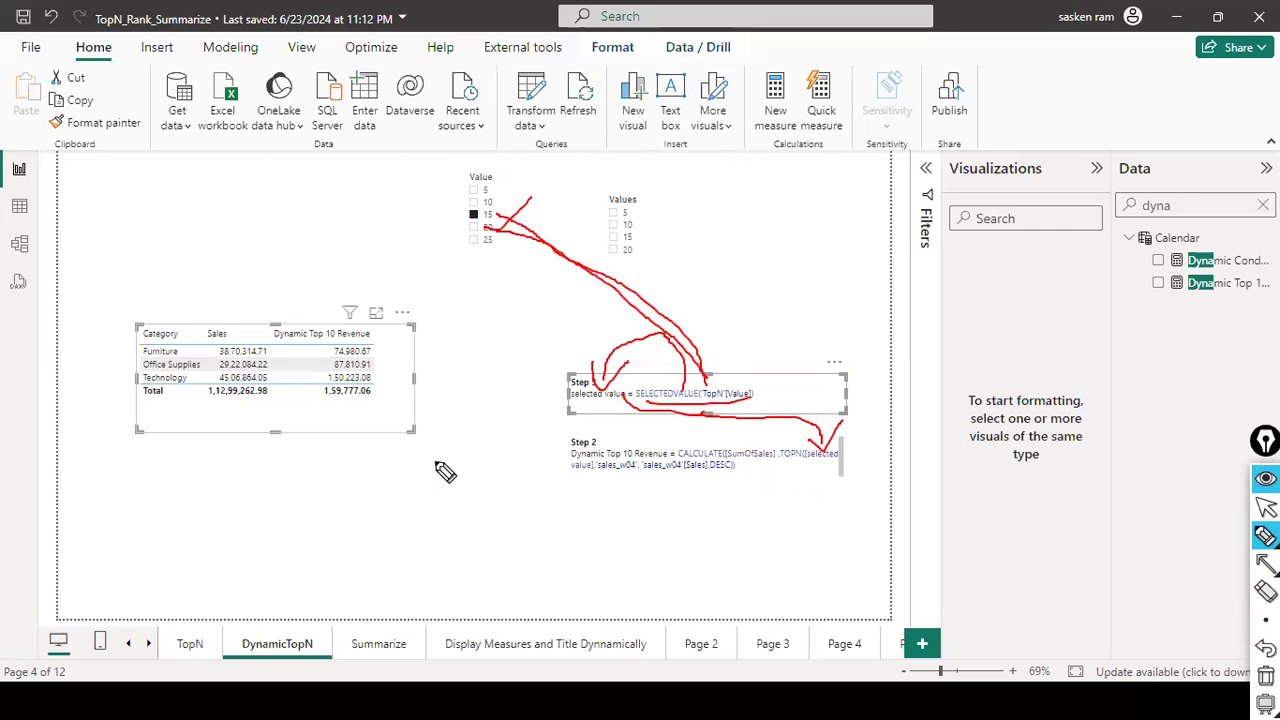
pyautogui.press('Escape')
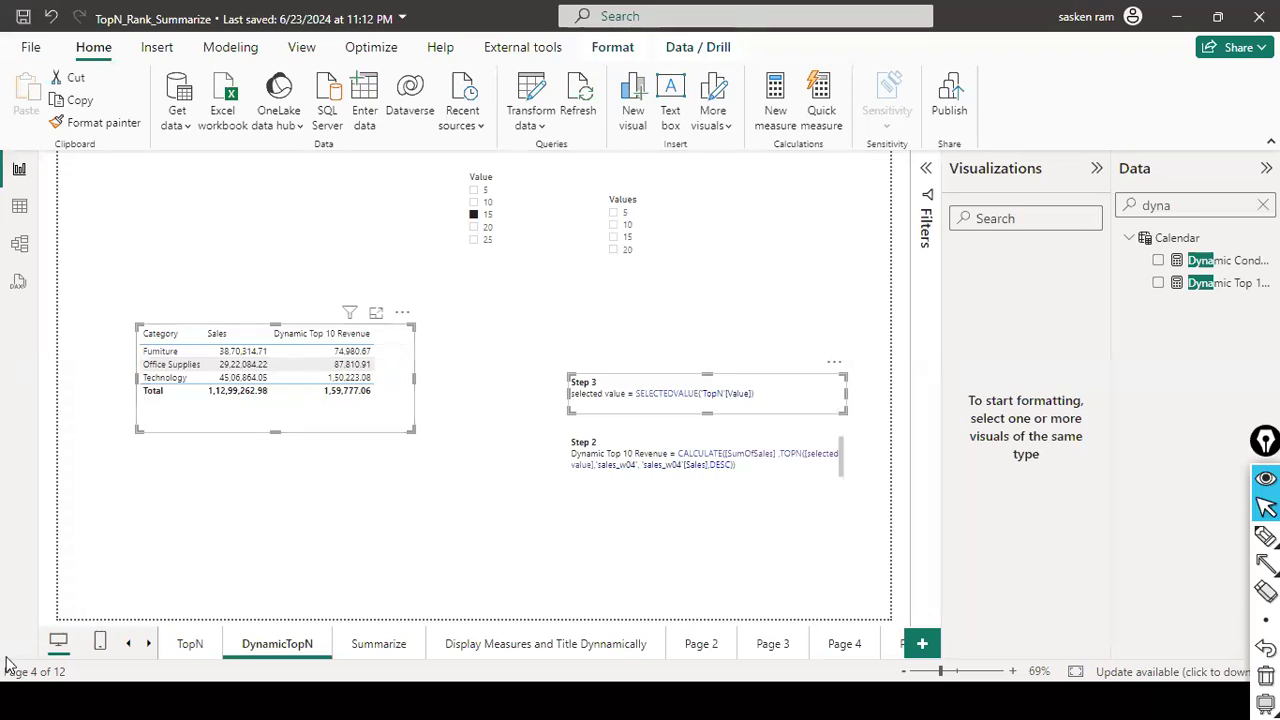
# - Move the revenue table slightly lower on the page and clear the Value slicer's selection
pyautogui.click(453, 333)
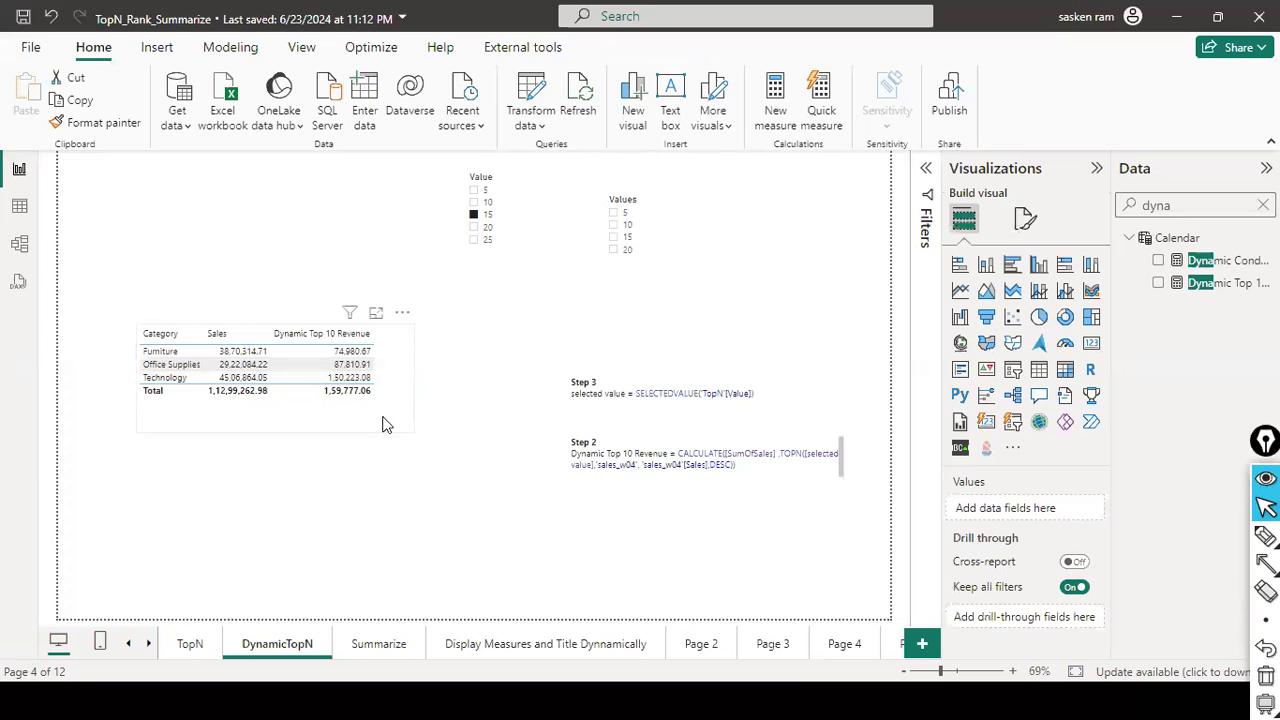
pyautogui.moveTo(382, 424); pyautogui.dragTo(382, 473)
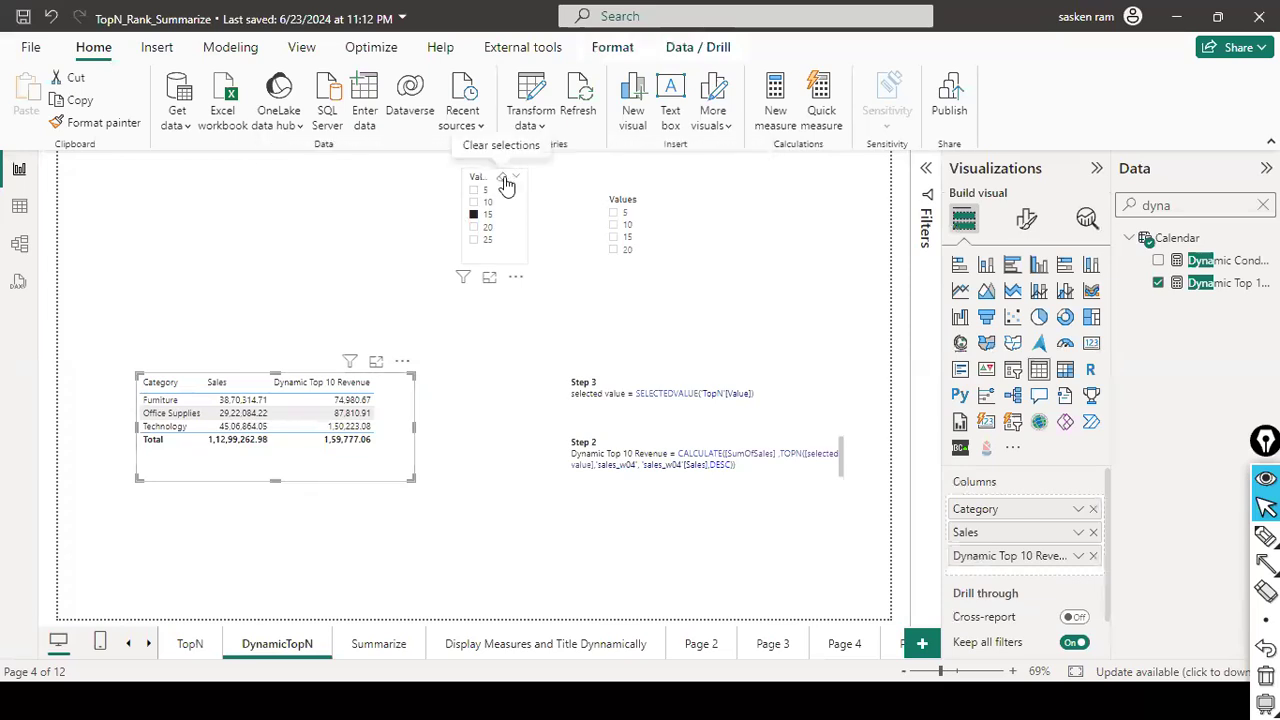
pyautogui.click(503, 178)
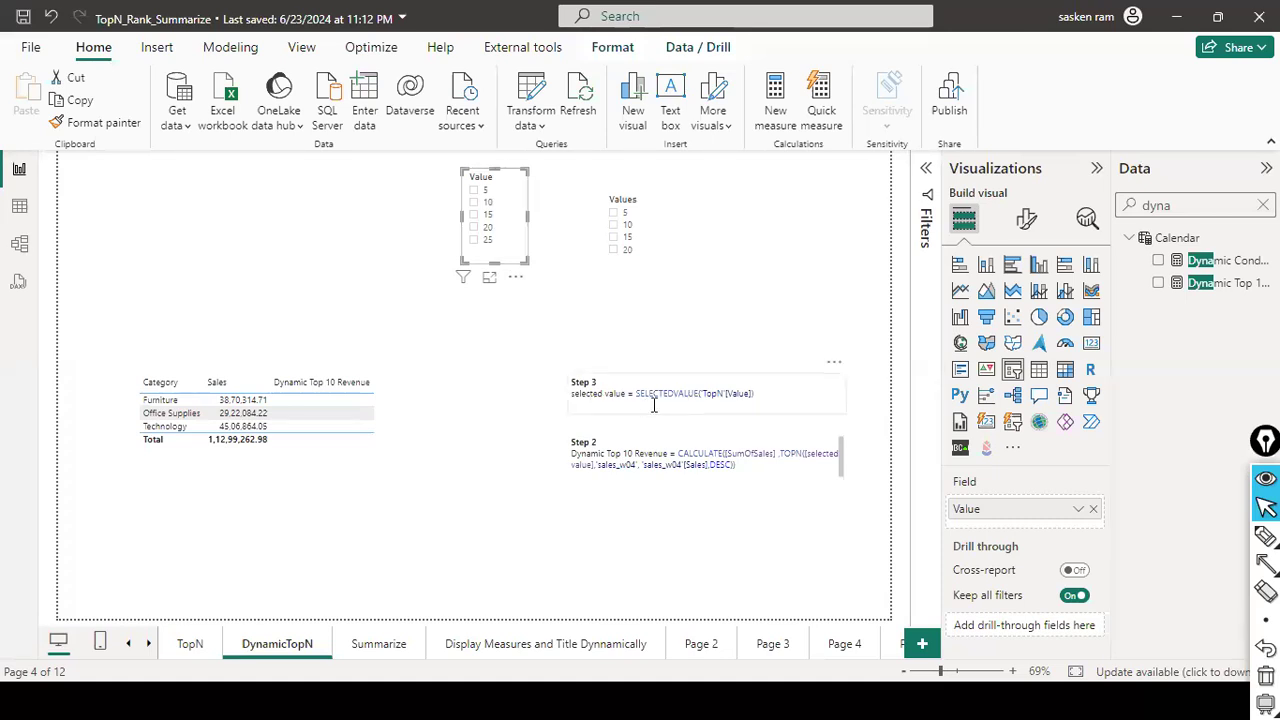
# - Examine the Step 3 note's formula, highlighting the selected value name and the SELECTEDVALUE function
pyautogui.moveTo(609, 400); pyautogui.dragTo(630, 401)
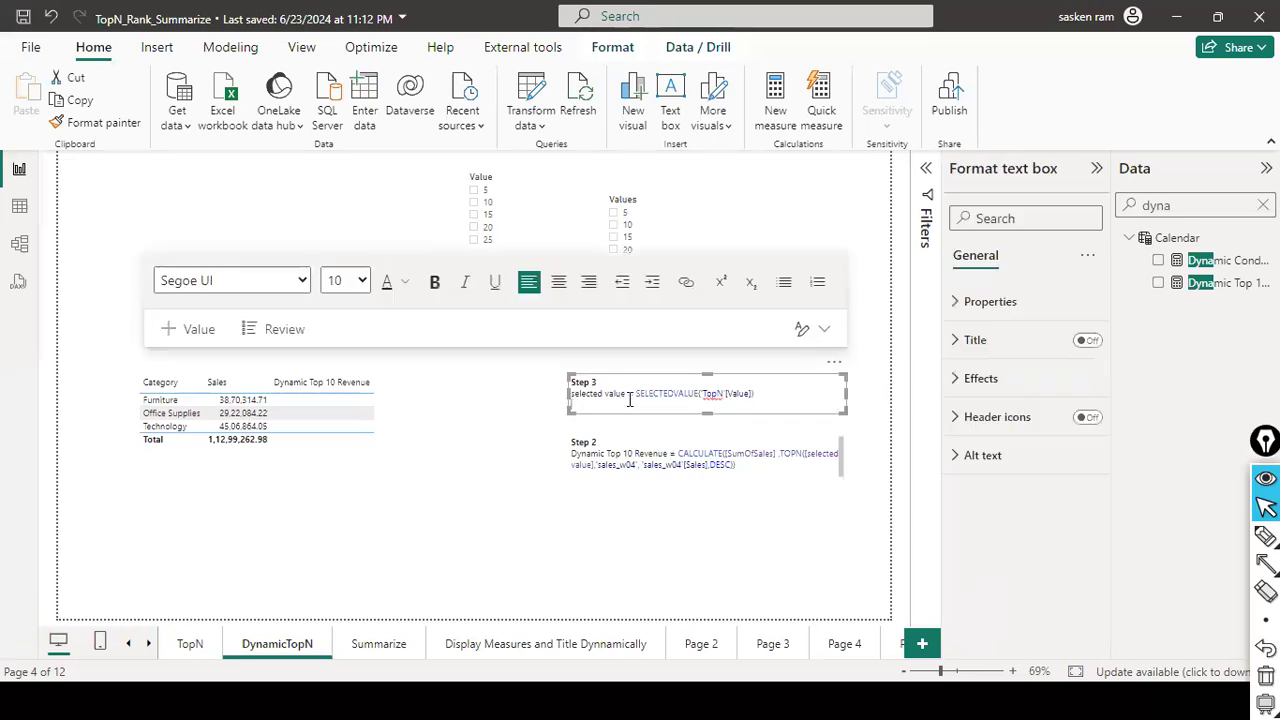
pyautogui.hotkey('shift', 'End')
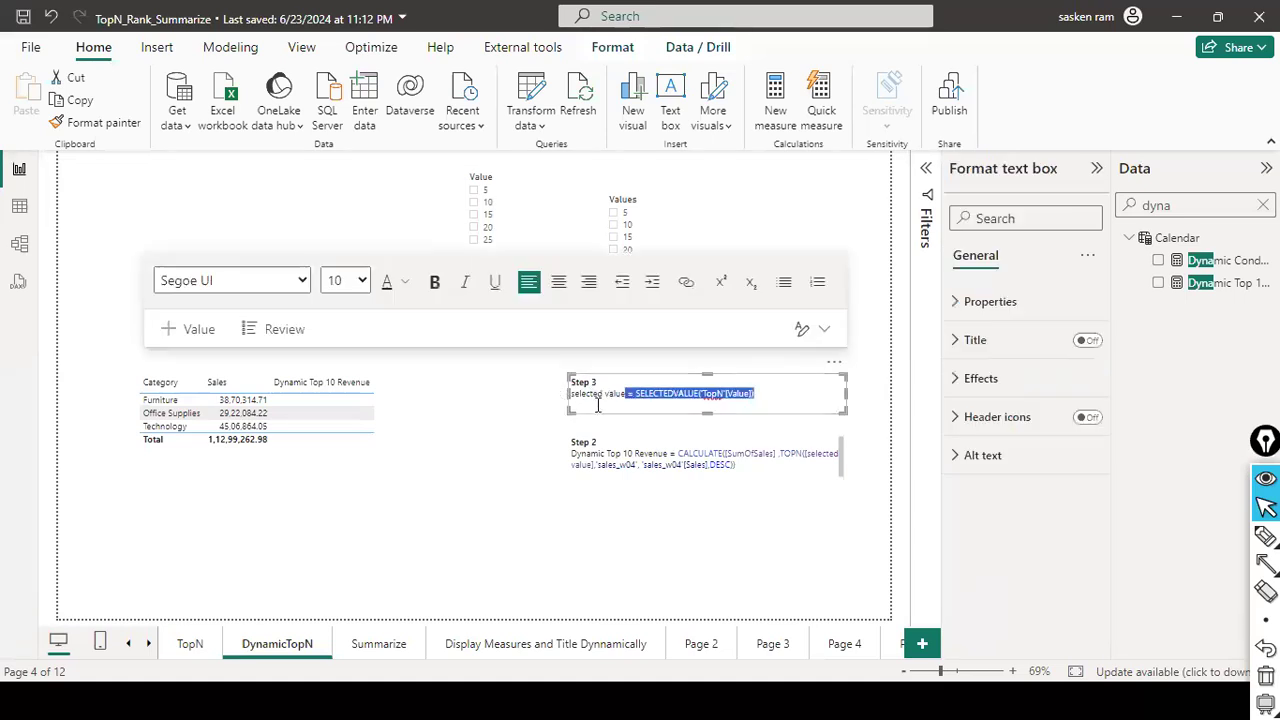
pyautogui.keyDown('shift'); pyautogui.click(579, 394); pyautogui.keyUp('shift')
pyautogui.moveTo(574, 394); pyautogui.dragTo(572, 392)
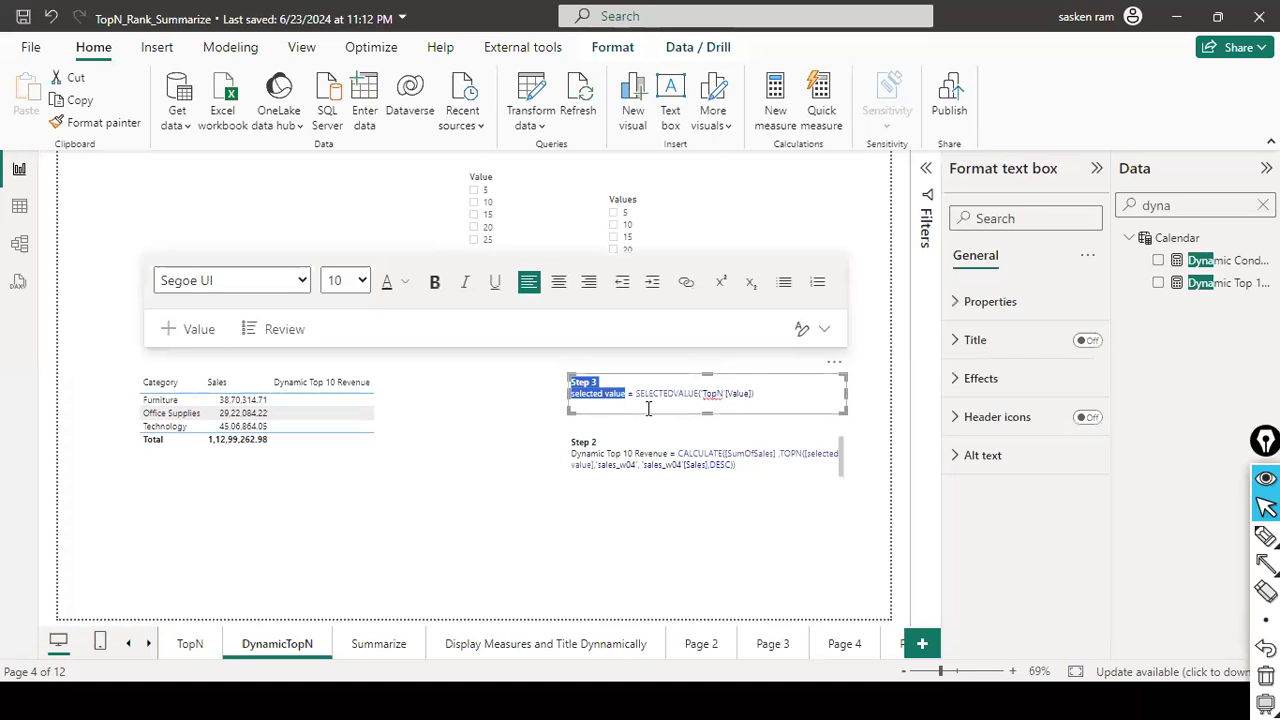
pyautogui.click(672, 388)
pyautogui.doubleClick(666, 393)
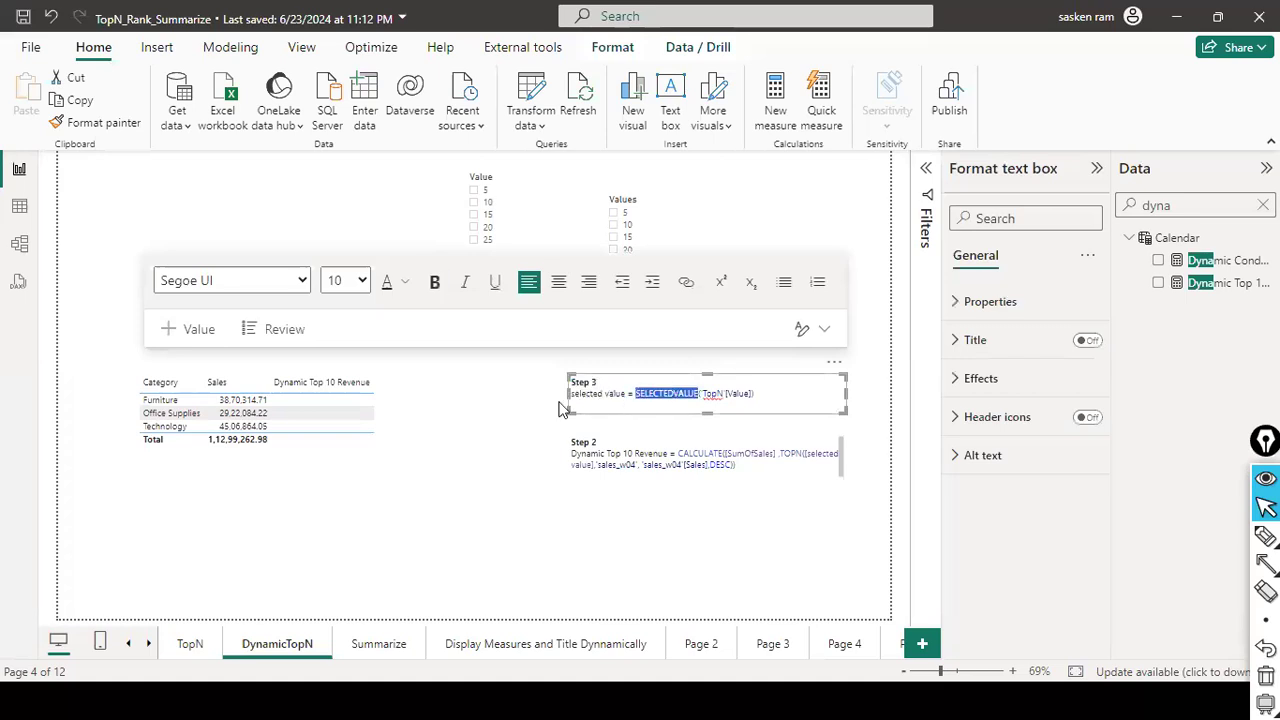
pyautogui.doubleClick(588, 397)
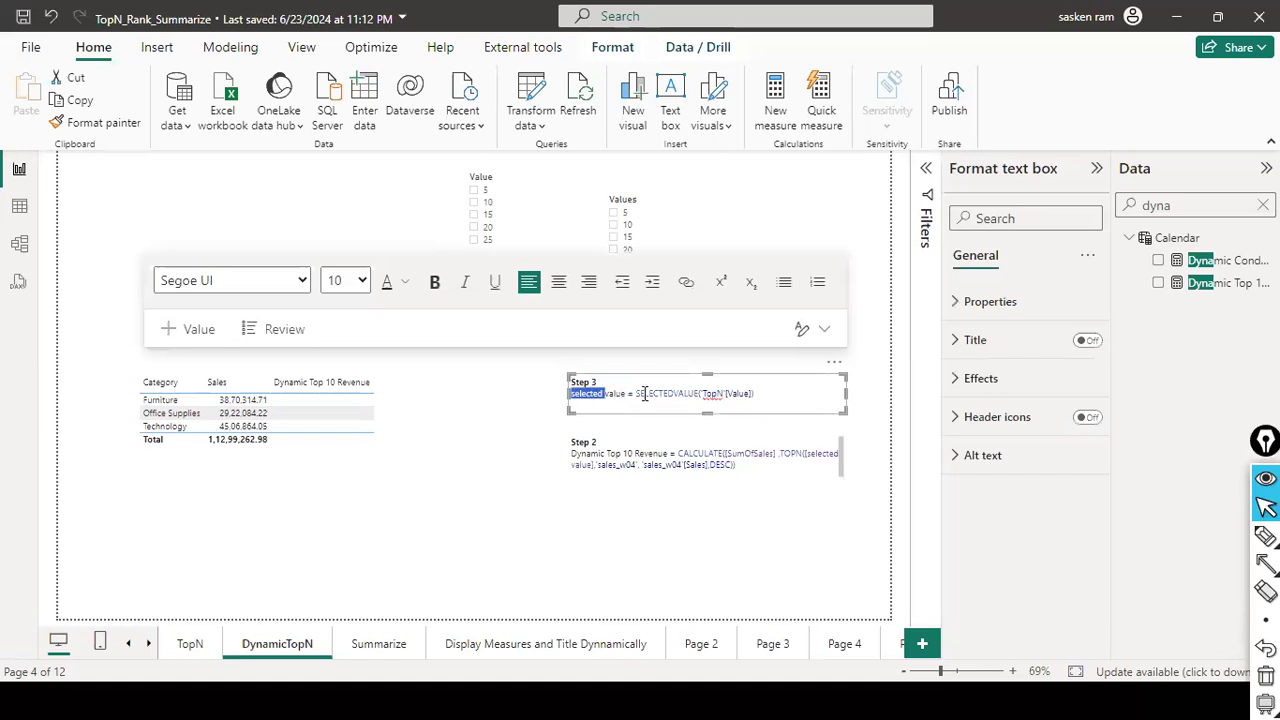
pyautogui.doubleClick(690, 393)
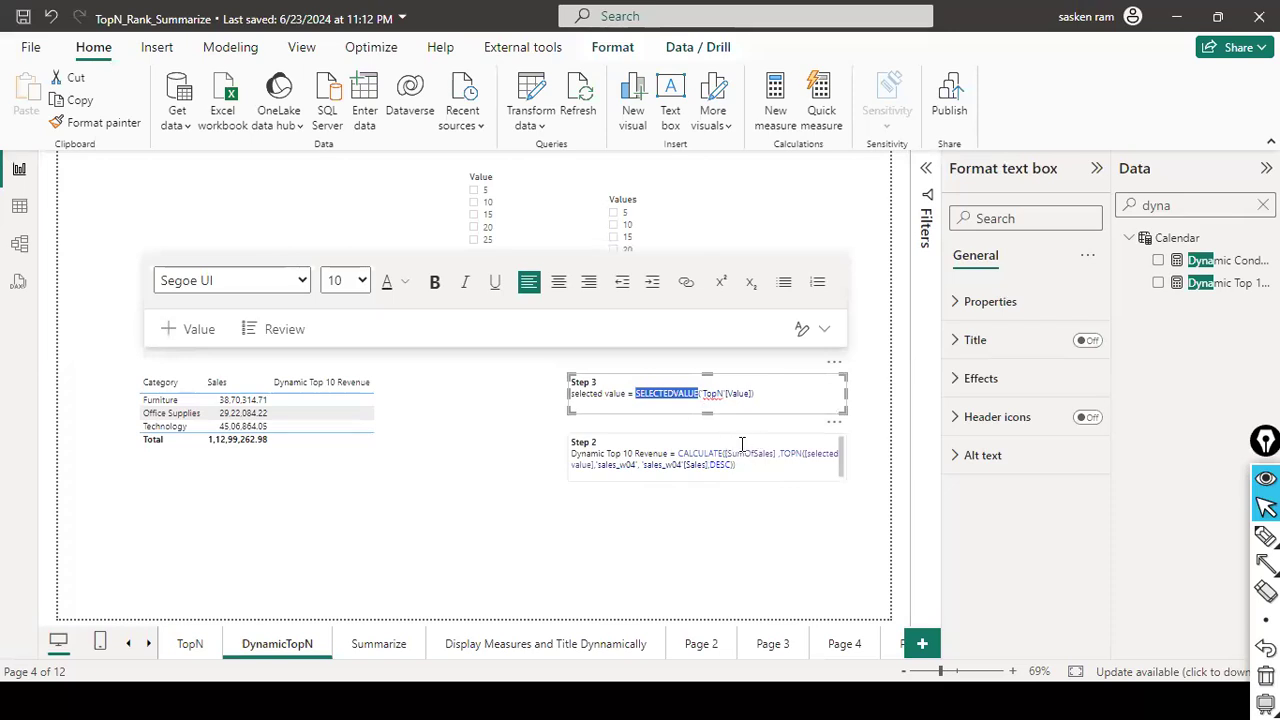
pyautogui.click(463, 543)
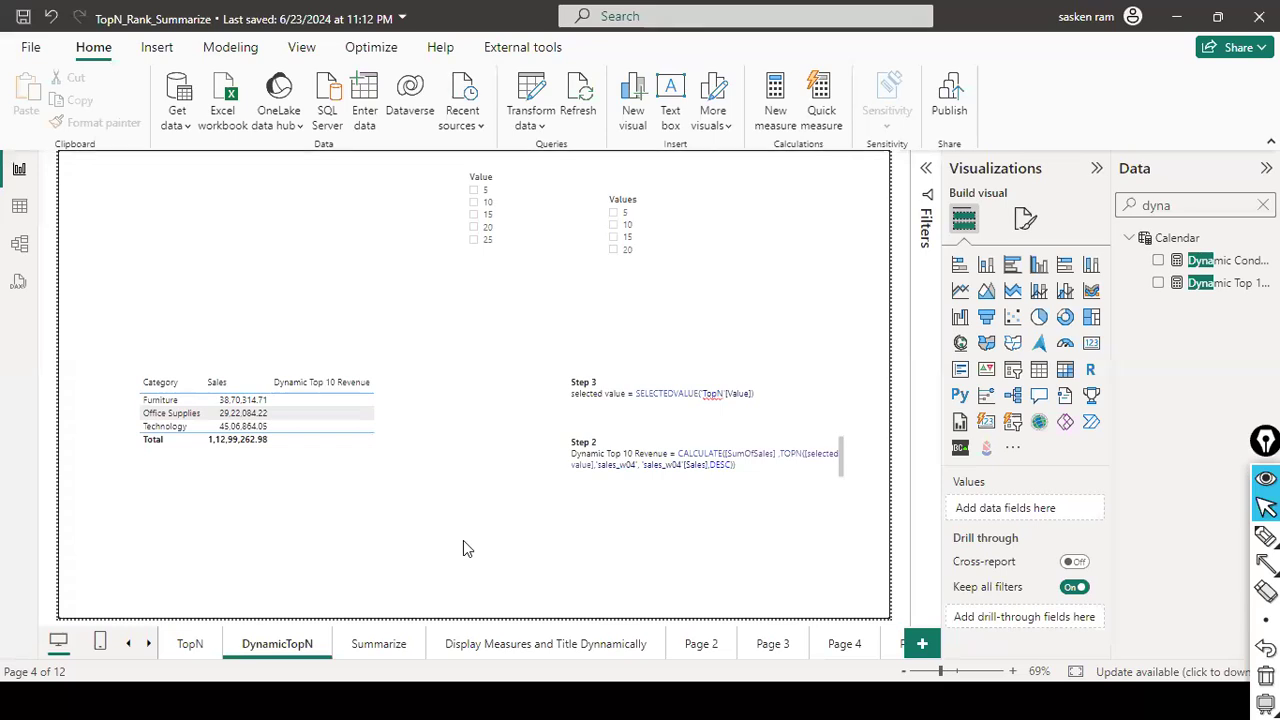
# - Check the revenue table with 10 in the Value slicer and clear the slicer
pyautogui.click(474, 202)
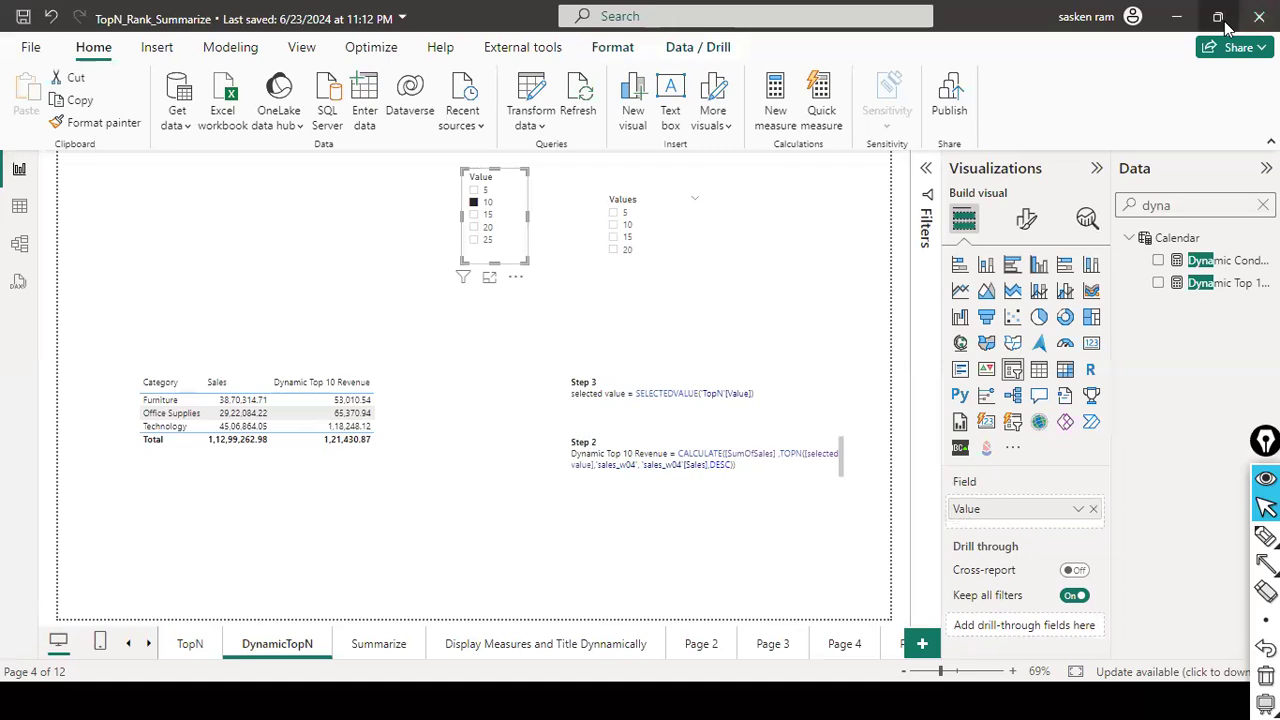
pyautogui.click(797, 229)
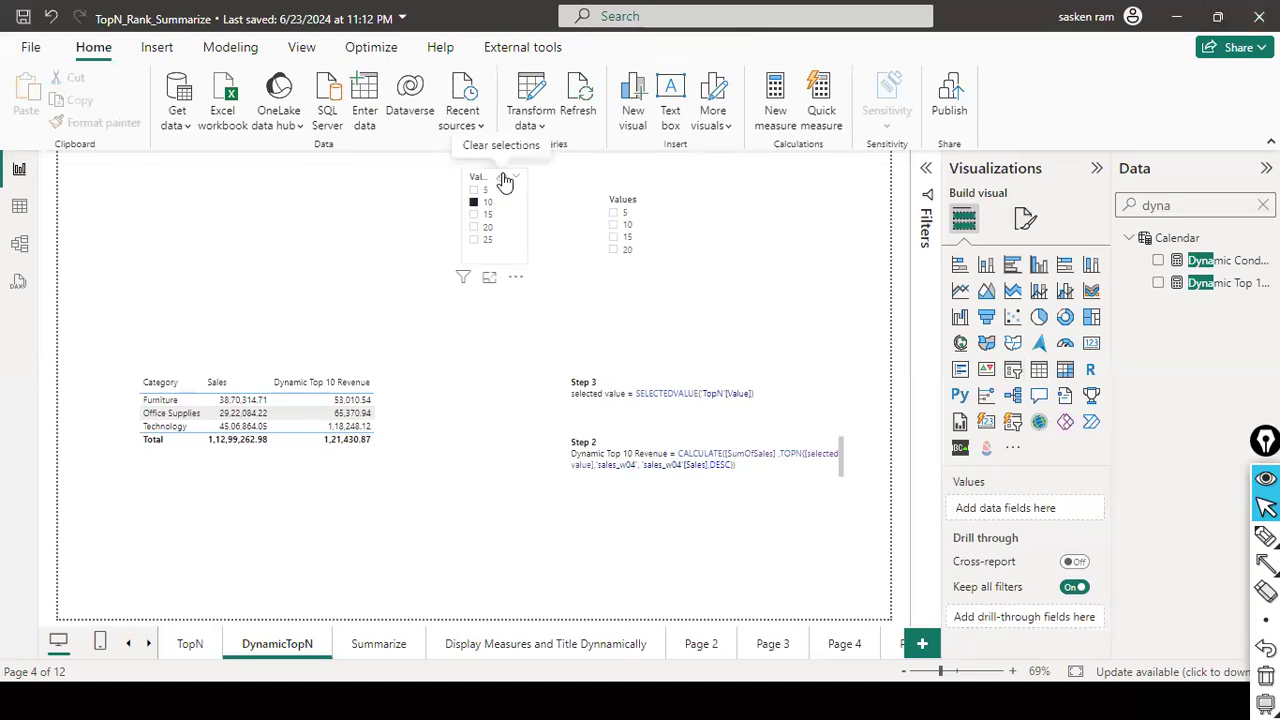
pyautogui.click(503, 178)
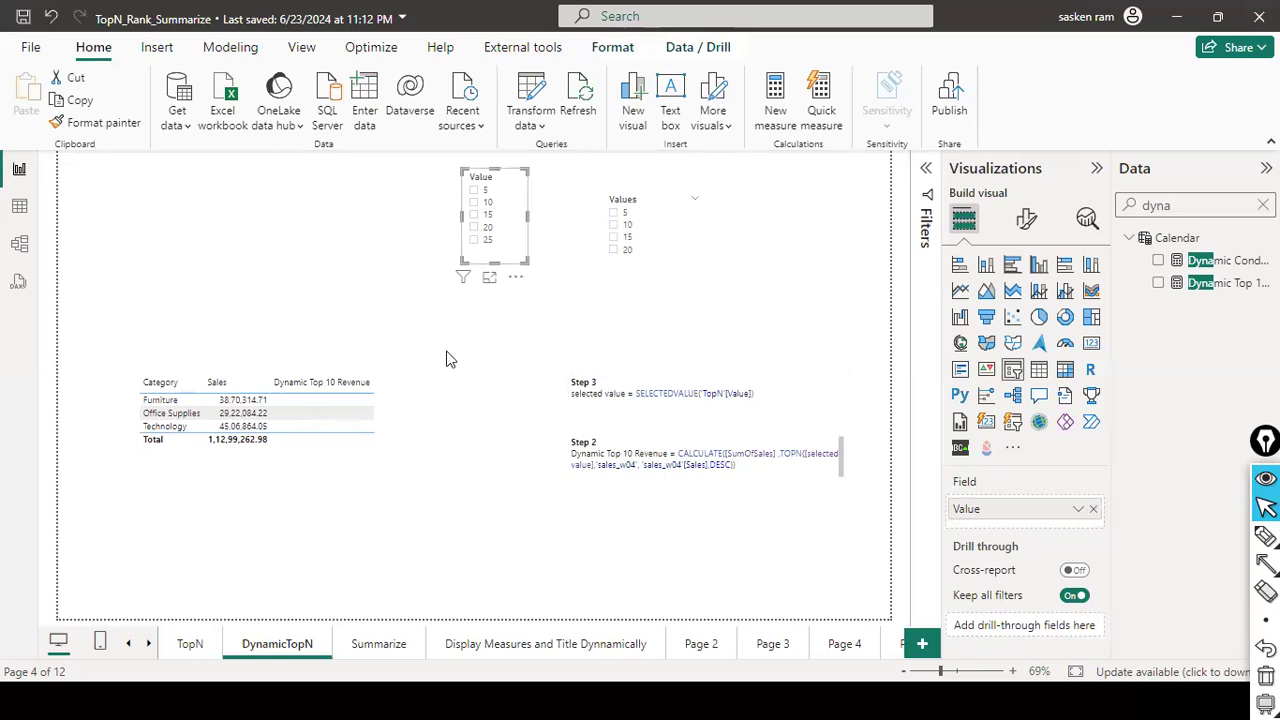
pyautogui.click(770, 287)
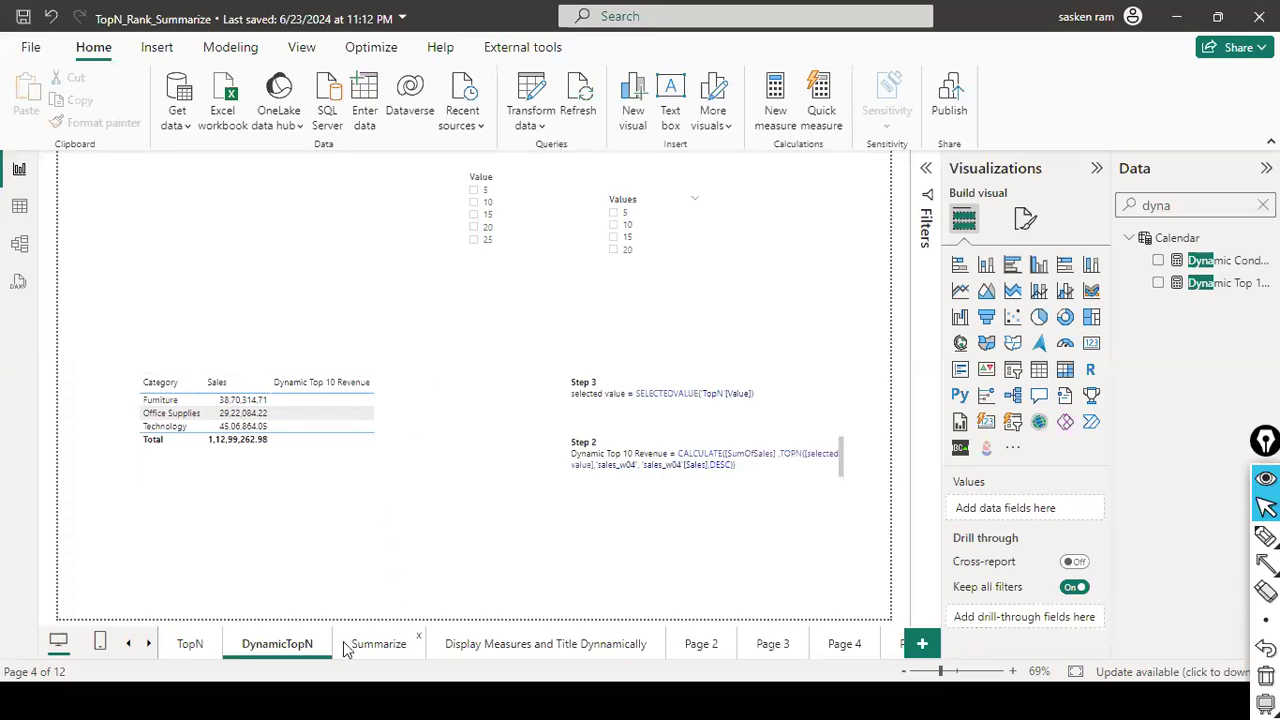
# - Open the Display Measures and Title Dynnamically page and remove the wide Q&A visual beside the upper Column1 slicer
pyautogui.click(535, 650)
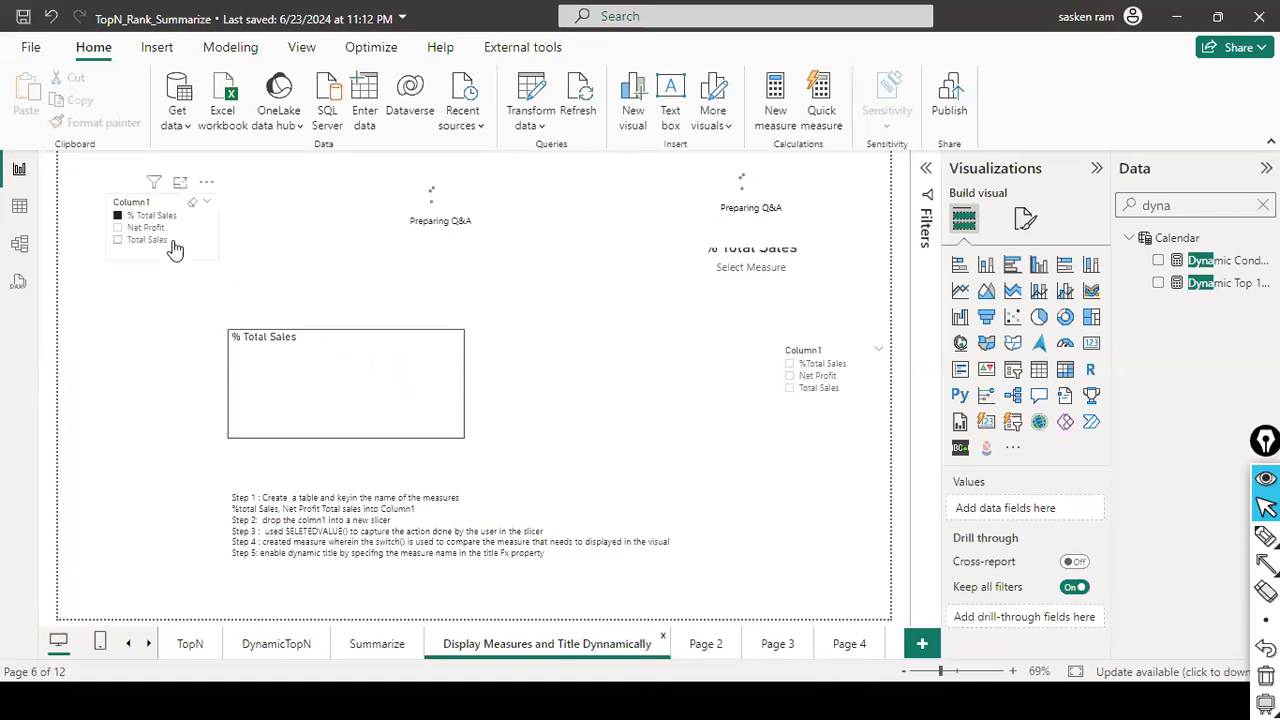
pyautogui.click(199, 260)
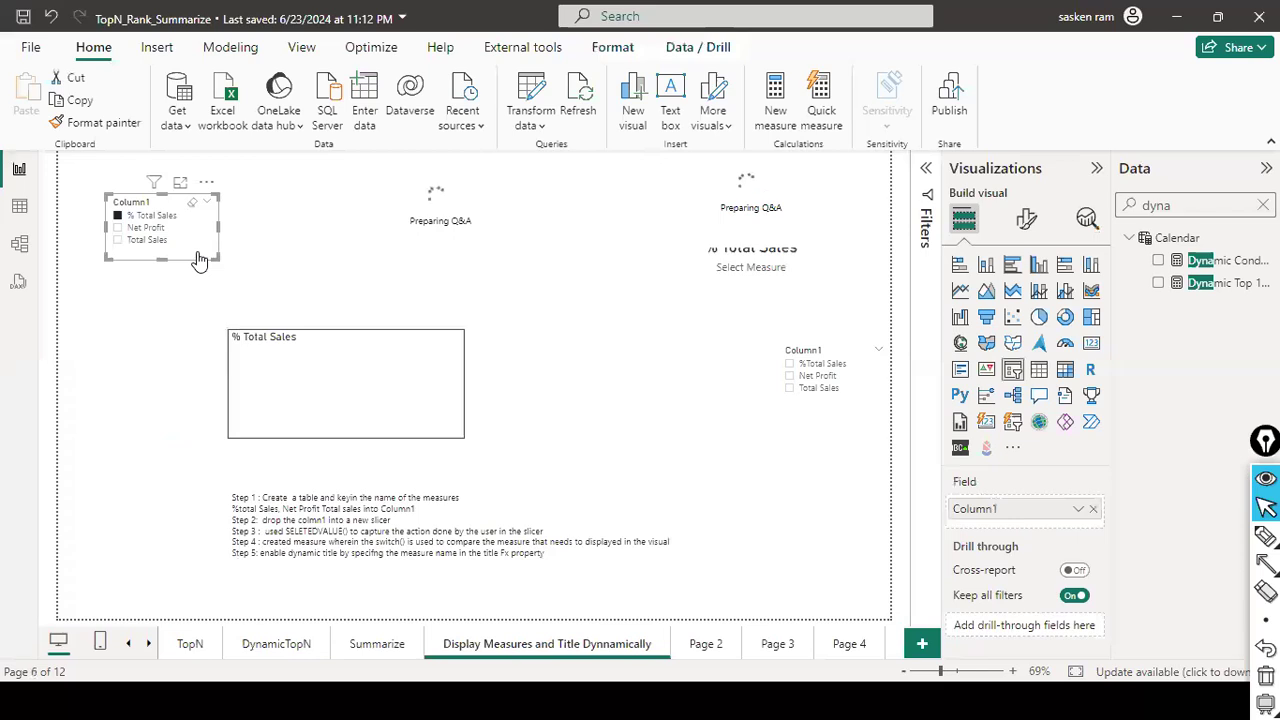
pyautogui.click(671, 311)
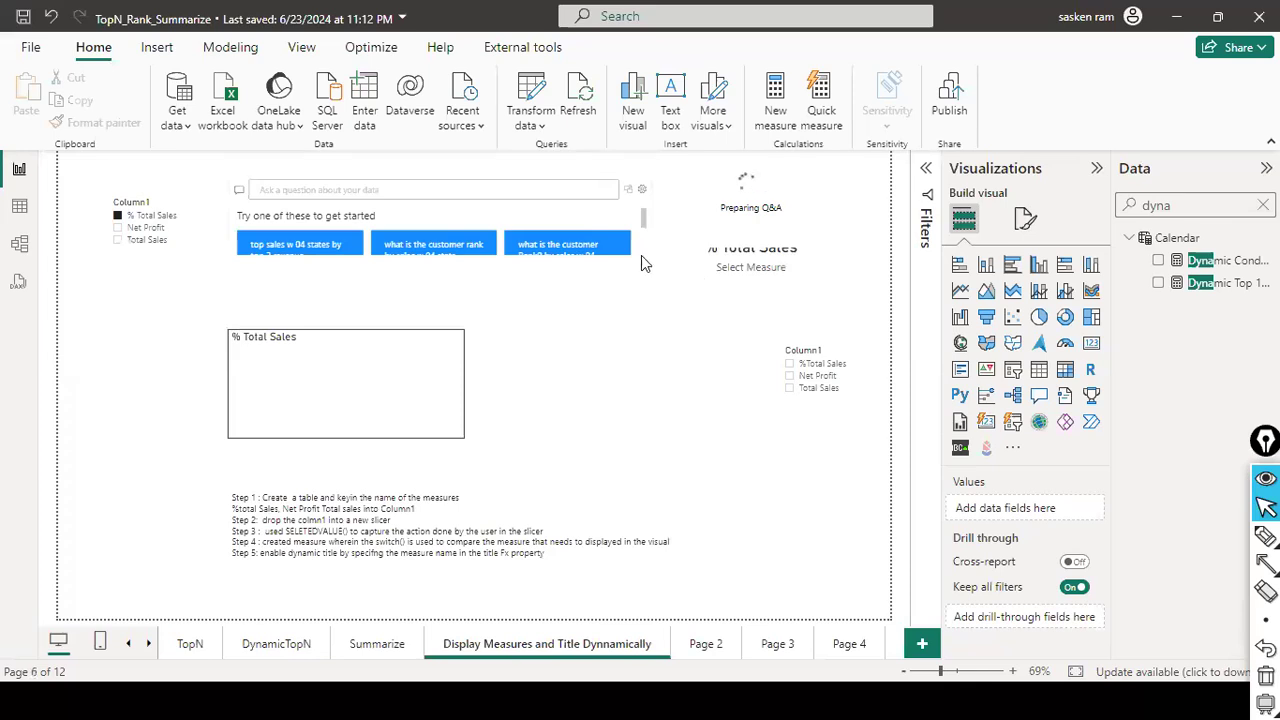
pyautogui.rightClick(640, 280)
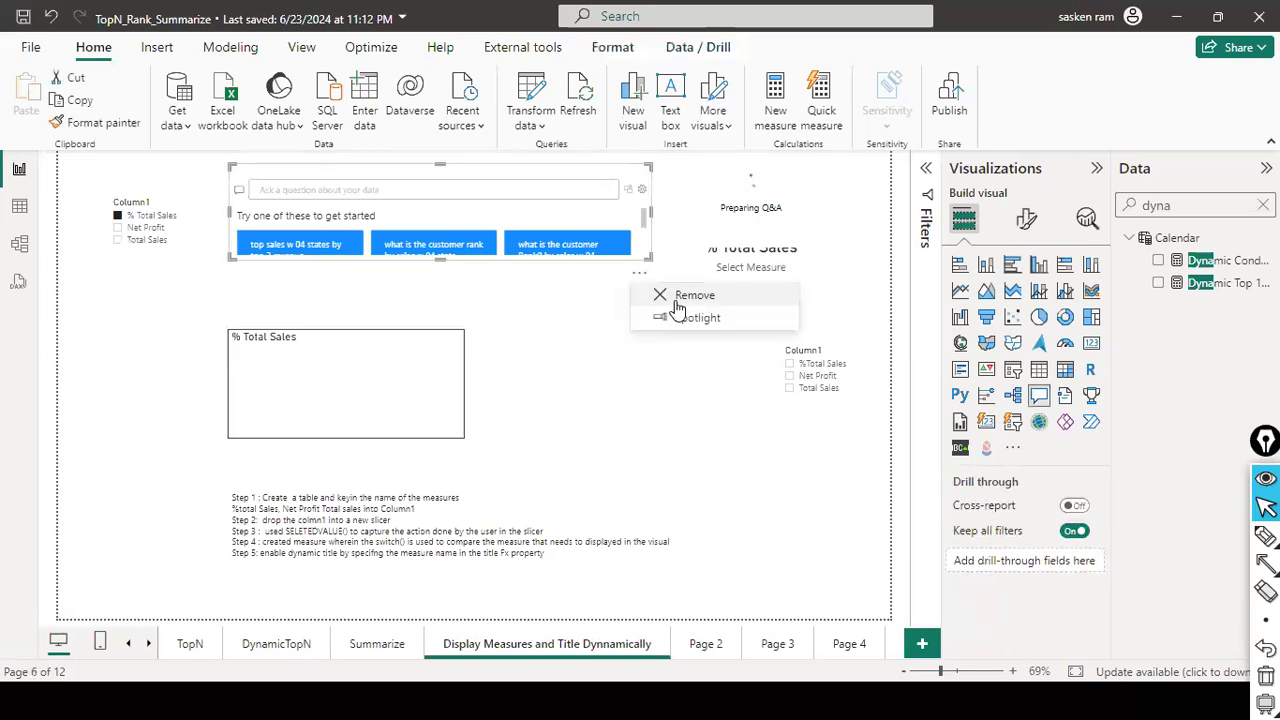
pyautogui.click(672, 294)
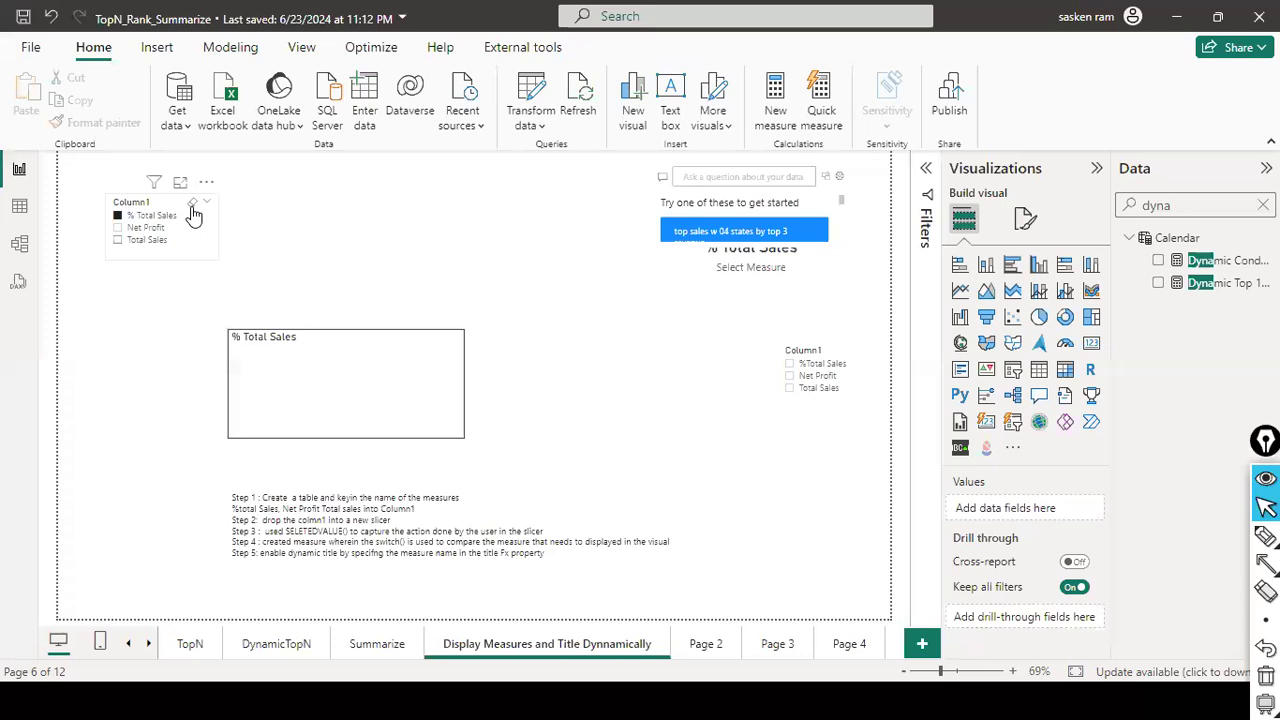
# - Clear the upper Column1 slicer and the data field search, and expand Measures Table to find the slicer's source column
pyautogui.click(192, 207)
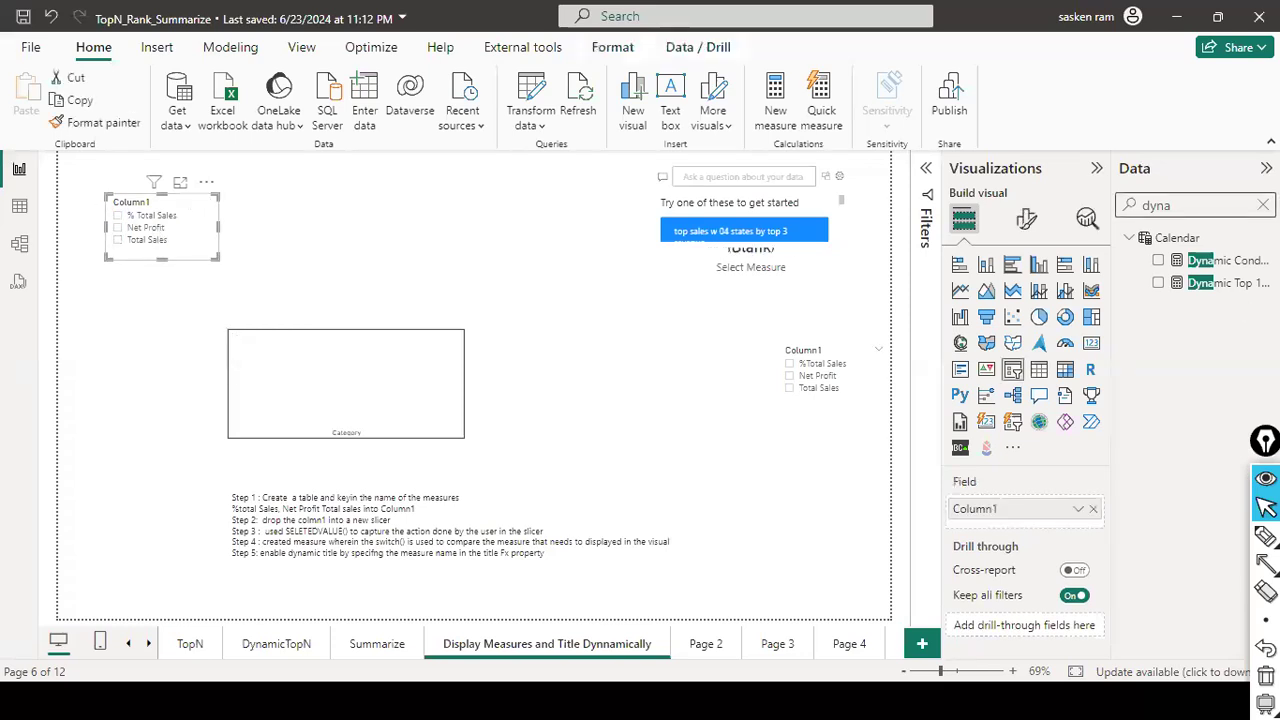
pyautogui.press('BackSpace')
pyautogui.press('BackSpace')
pyautogui.press('BackSpace')
pyautogui.press('BackSpace')
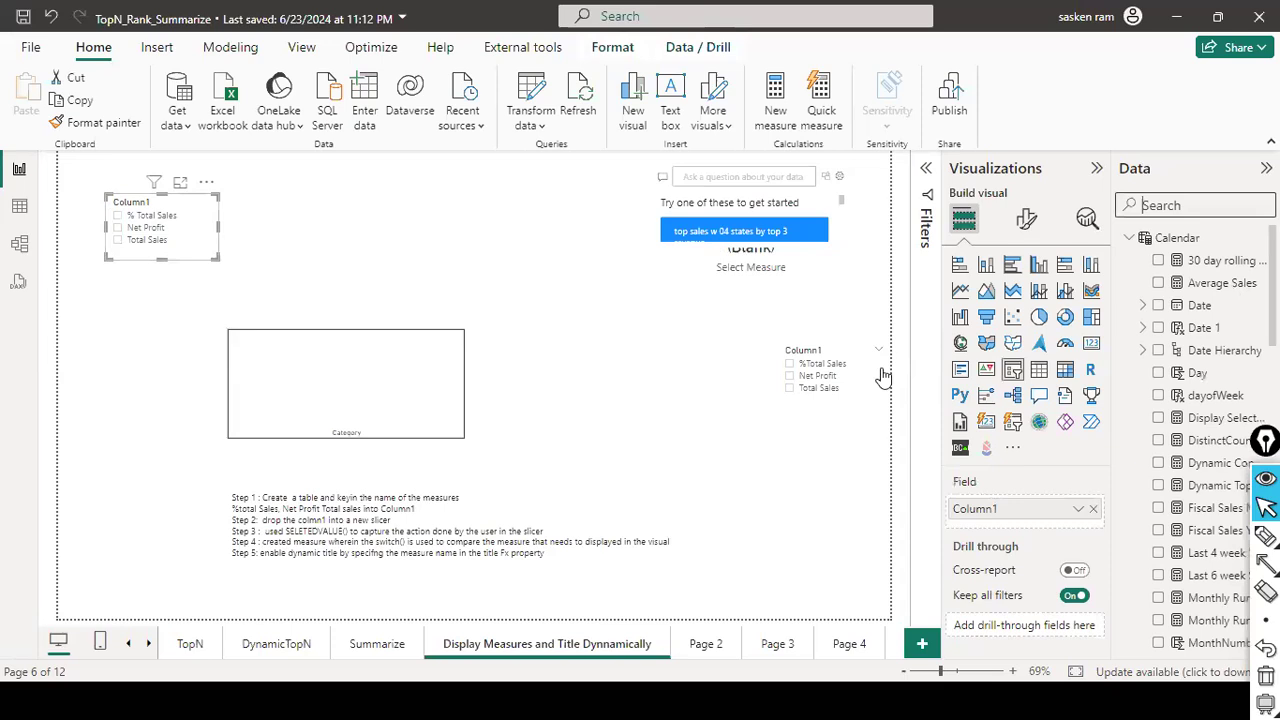
pyautogui.scroll(-5, 1208, 362)
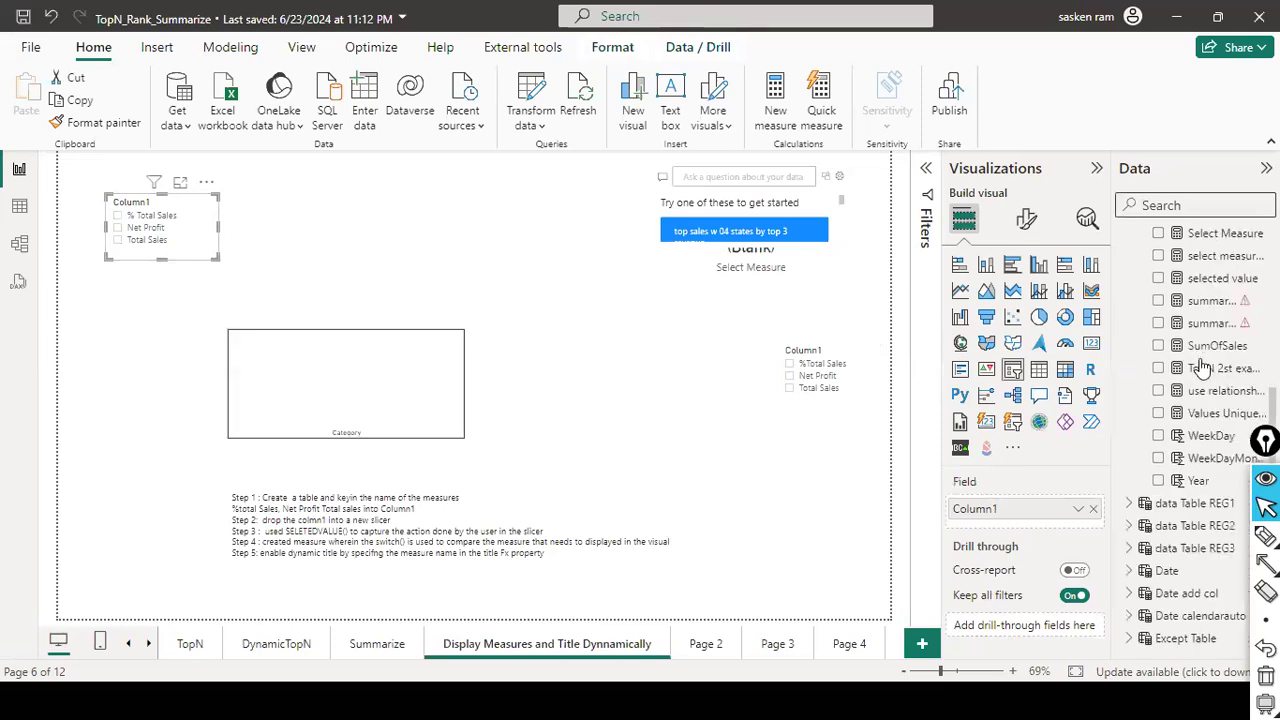
pyautogui.scroll(-5, 1198, 425)
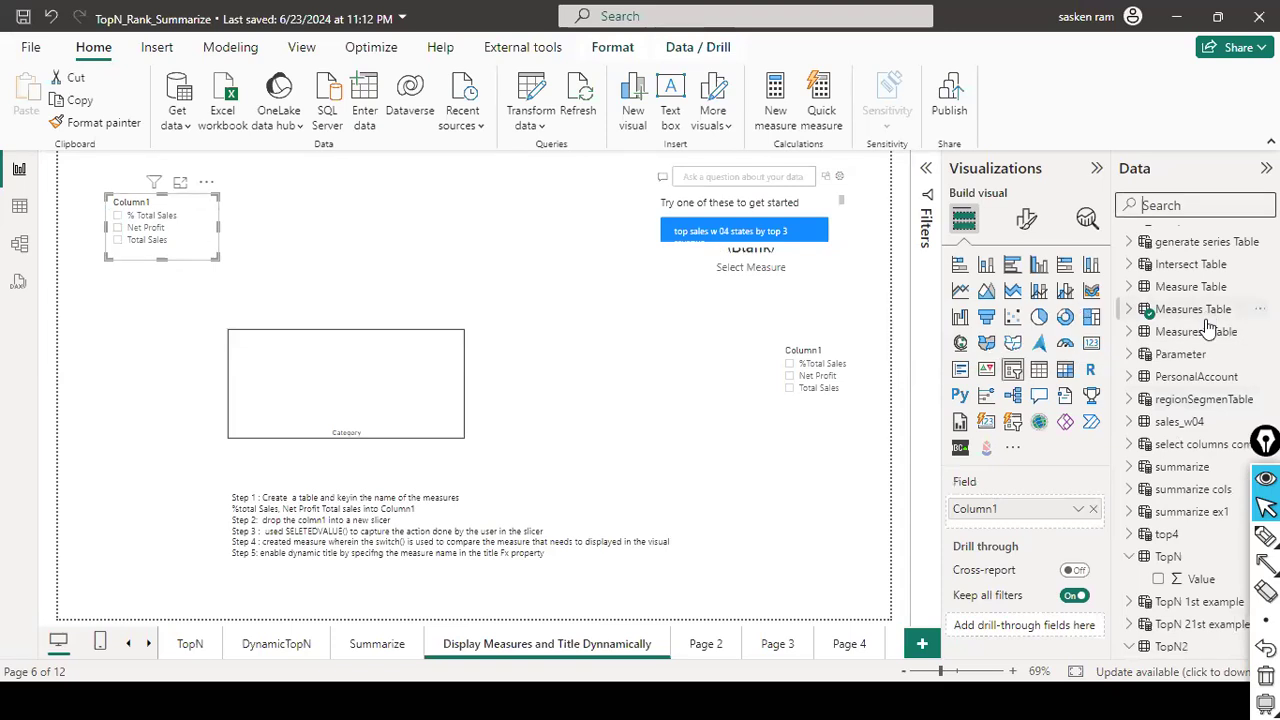
pyautogui.click(1130, 310)
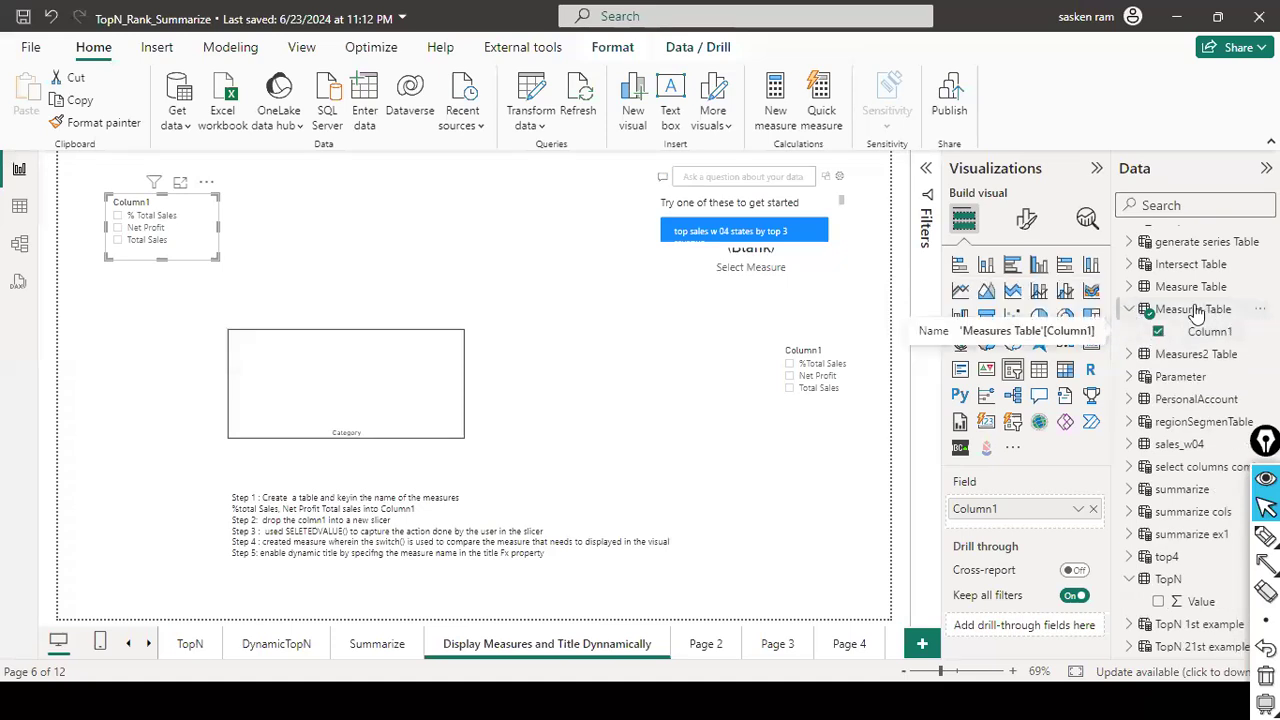
# - Examine the rows of Measure Table and Measures Table in Table view, and return to the report page with the Column1 slicer
pyautogui.click(20, 214)
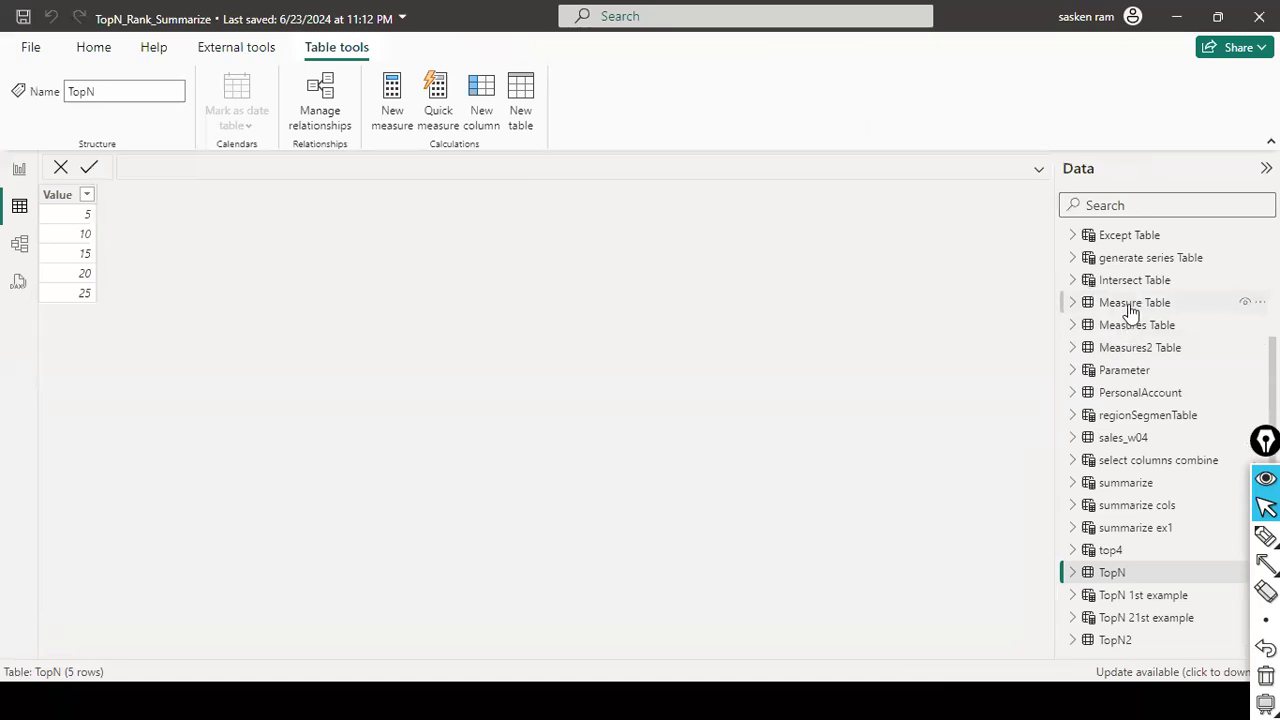
pyautogui.click(1130, 303)
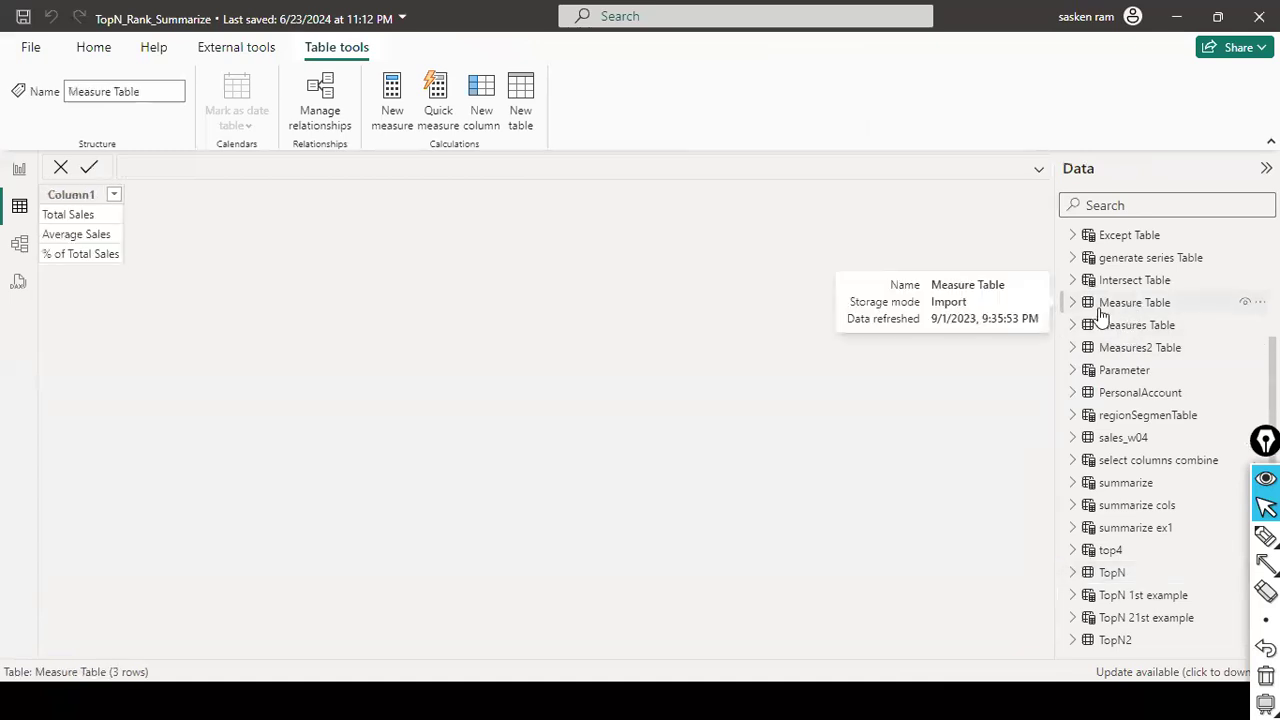
pyautogui.click(1128, 330)
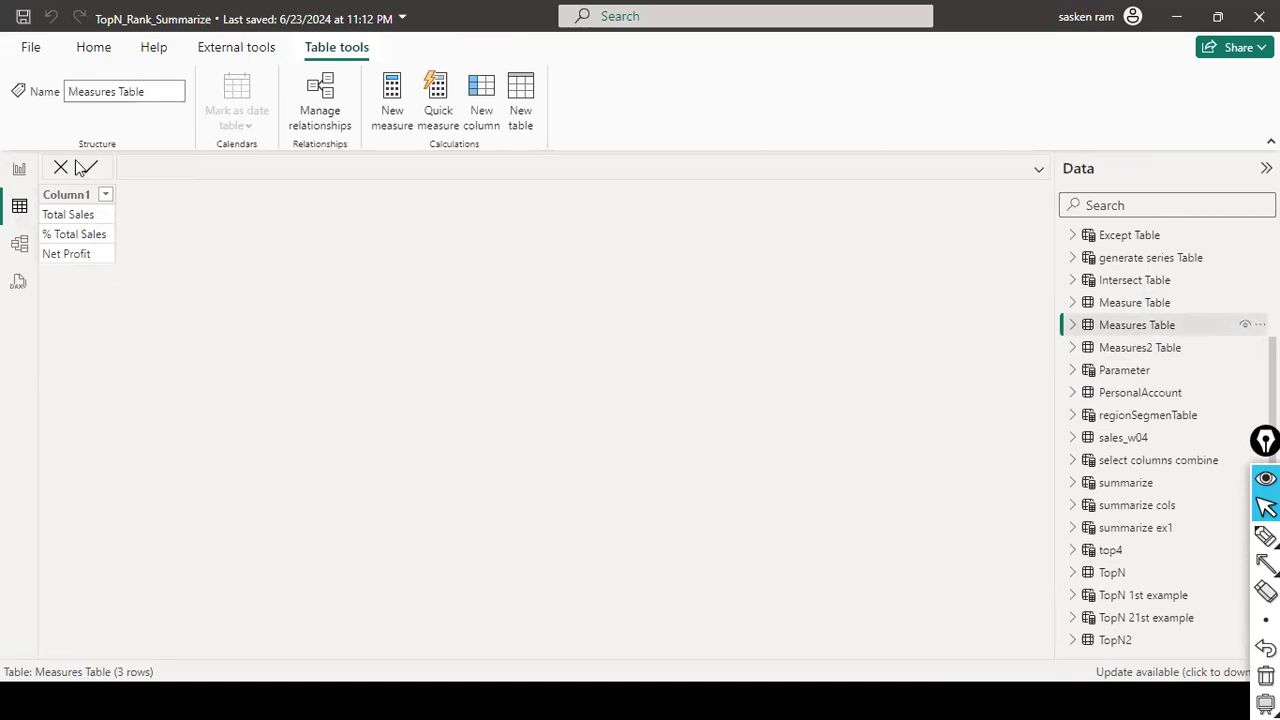
pyautogui.click(12, 176)
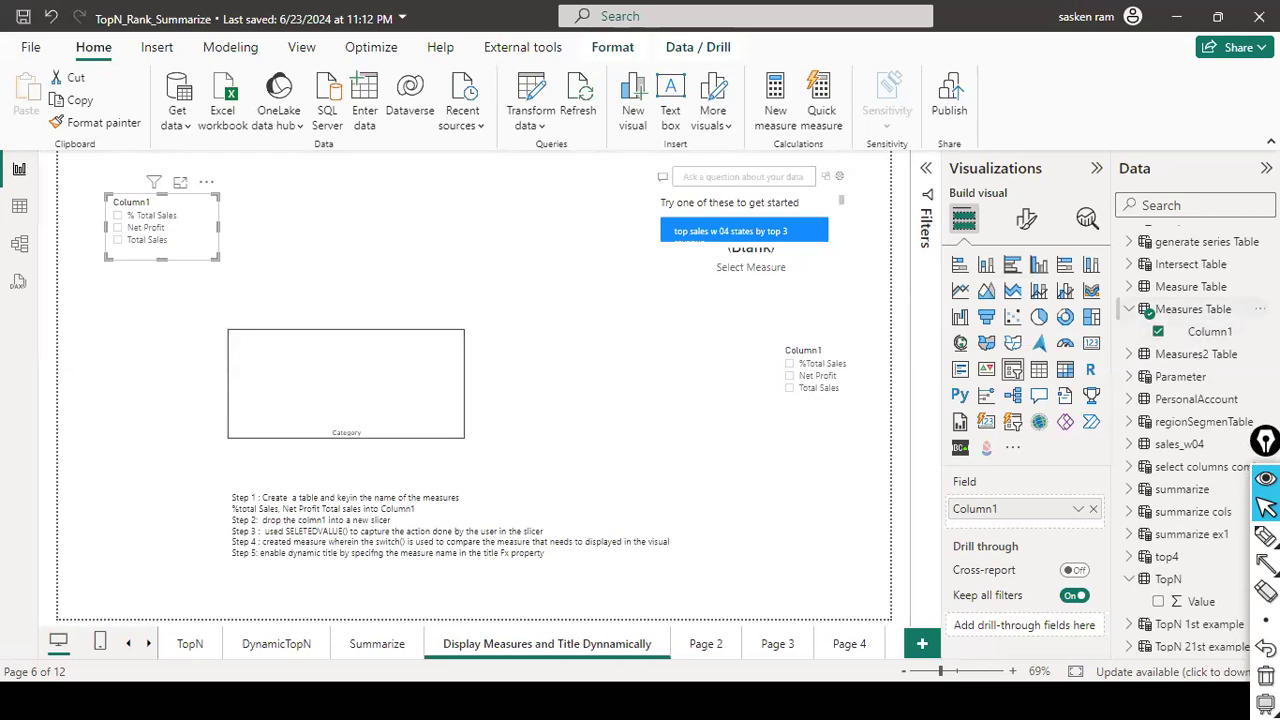
pyautogui.click(1158, 332)
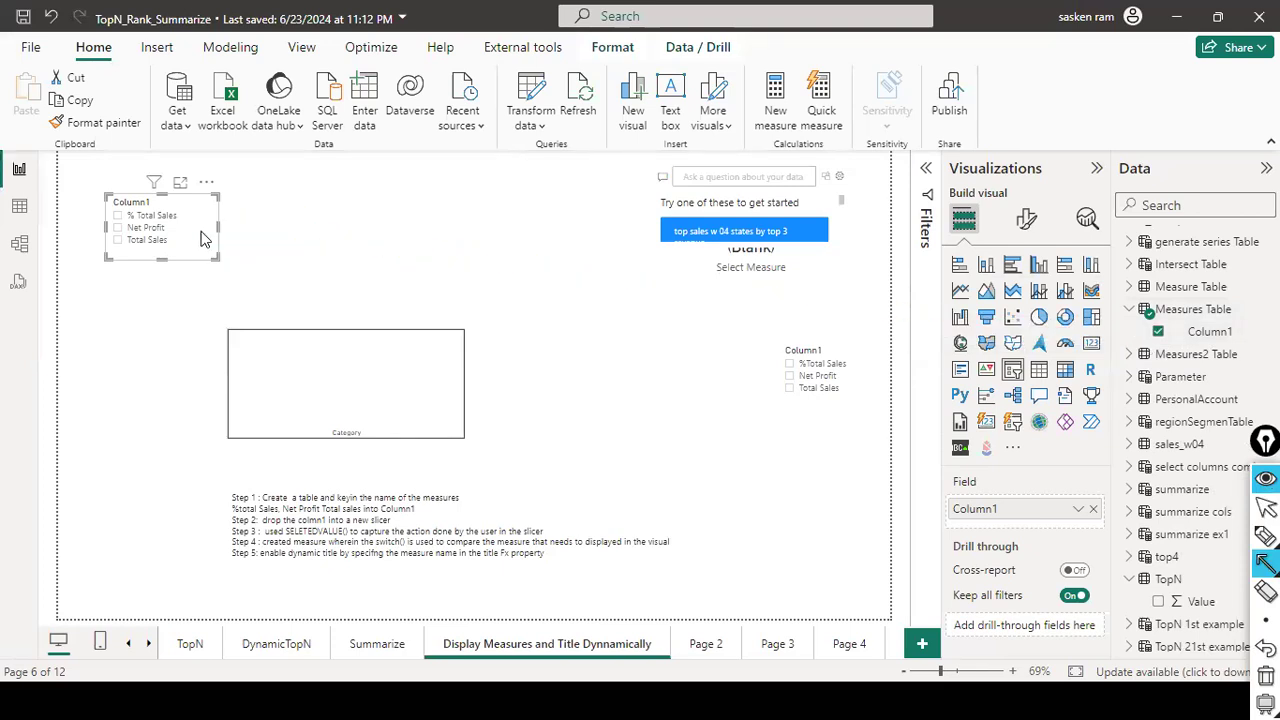
# - Check the card and chart title with Total Sales selected in the upper Column1 slicer, and clear the slicer
pyautogui.click(343, 243)
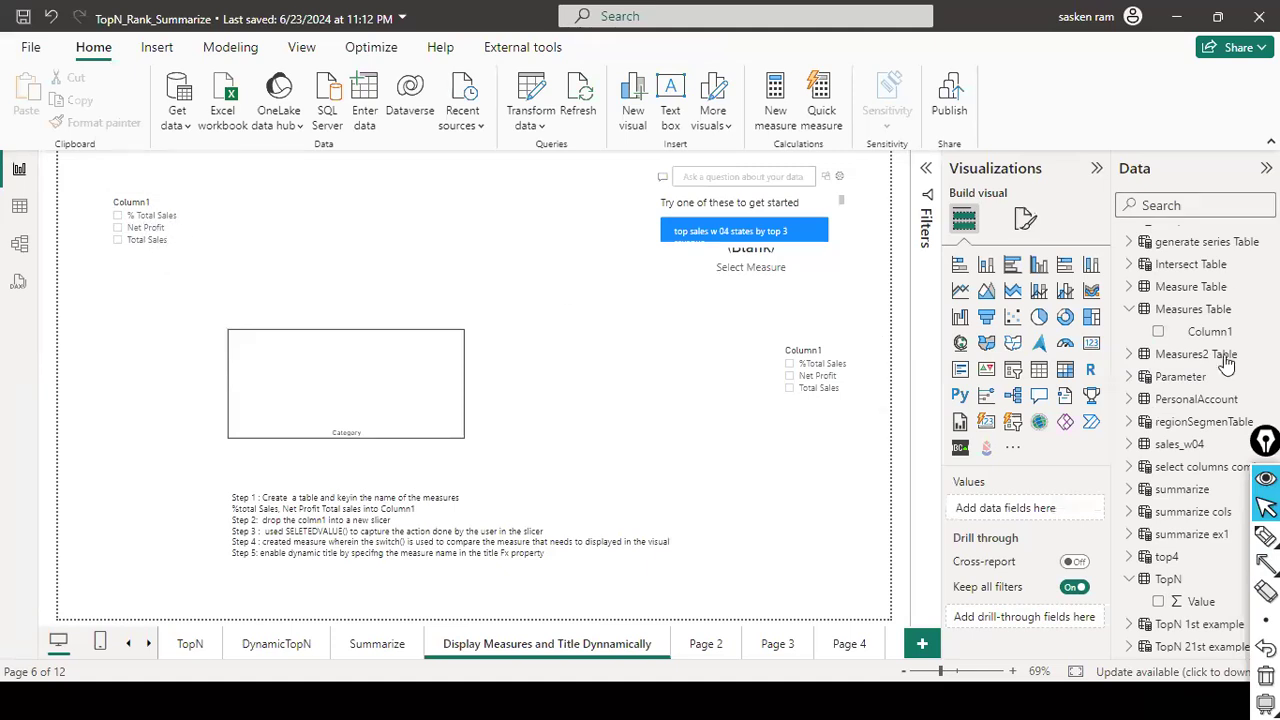
pyautogui.click(186, 242)
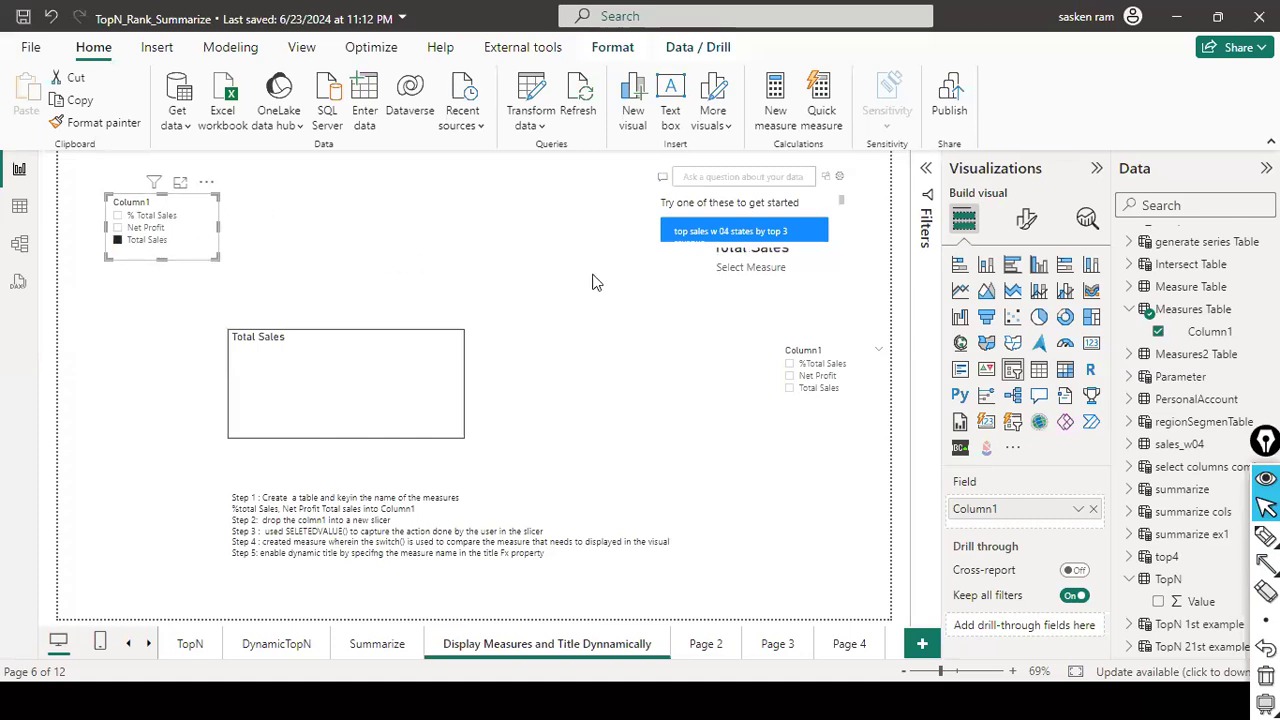
pyautogui.scroll(-1, 1165, 385)
pyautogui.scroll(2, 1165, 385)
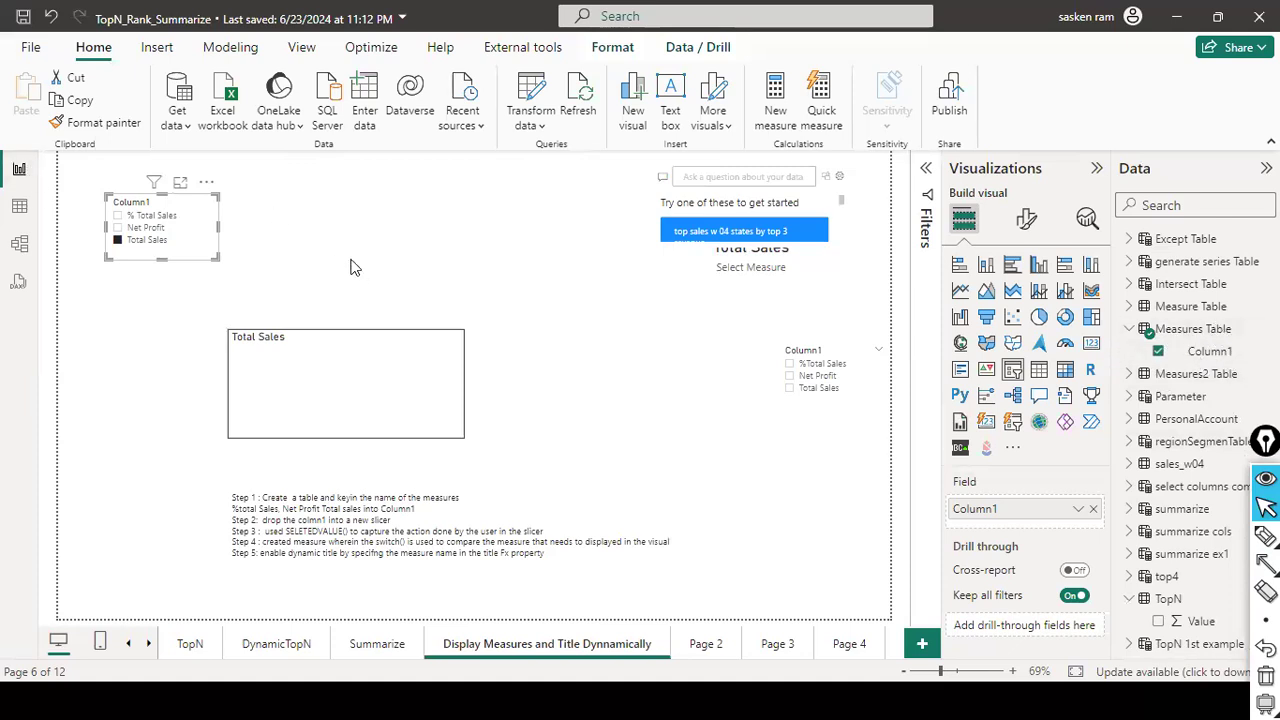
pyautogui.click(194, 214)
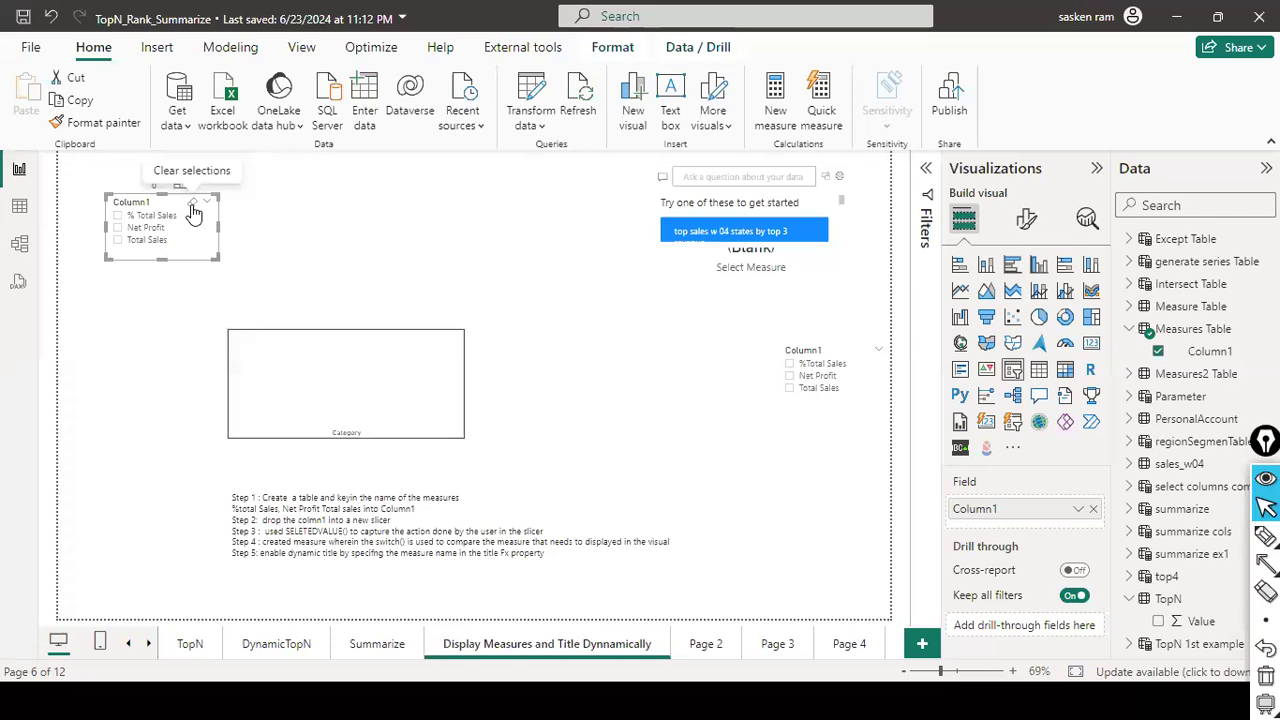
# - Move the Q&A visual off the Select Measure card and remove it from the page
pyautogui.click(603, 411)
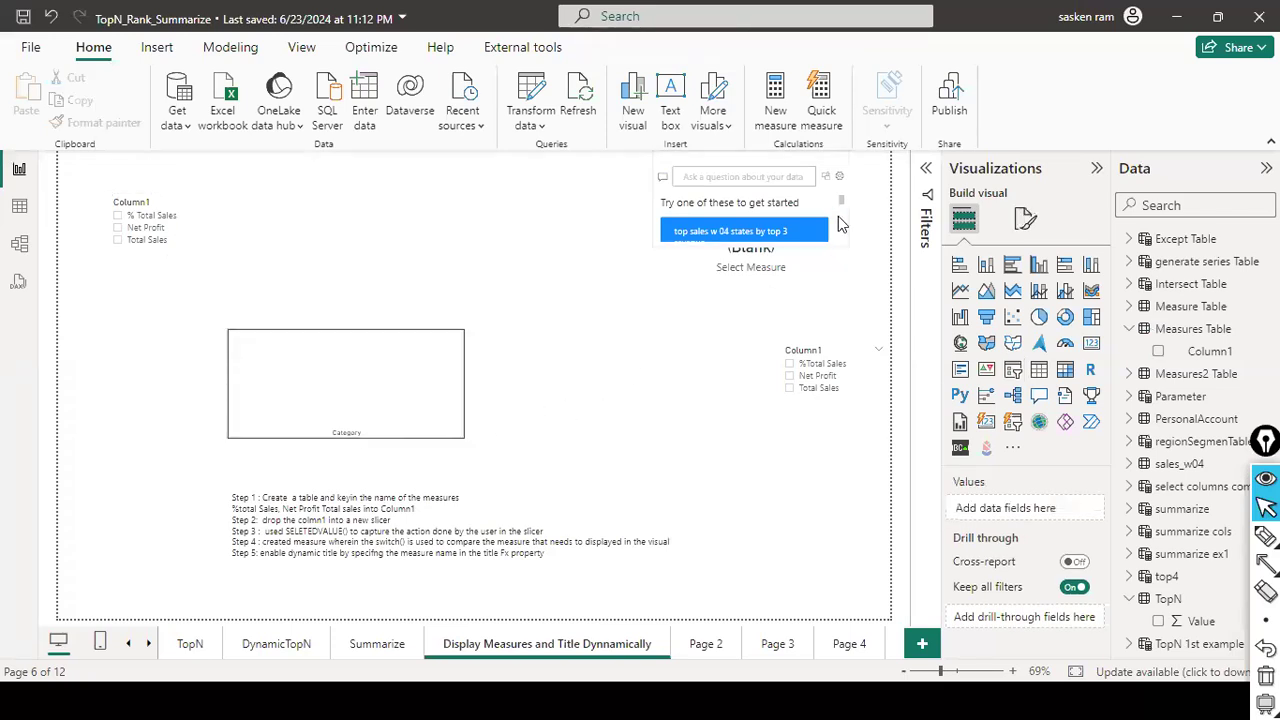
pyautogui.click(615, 404)
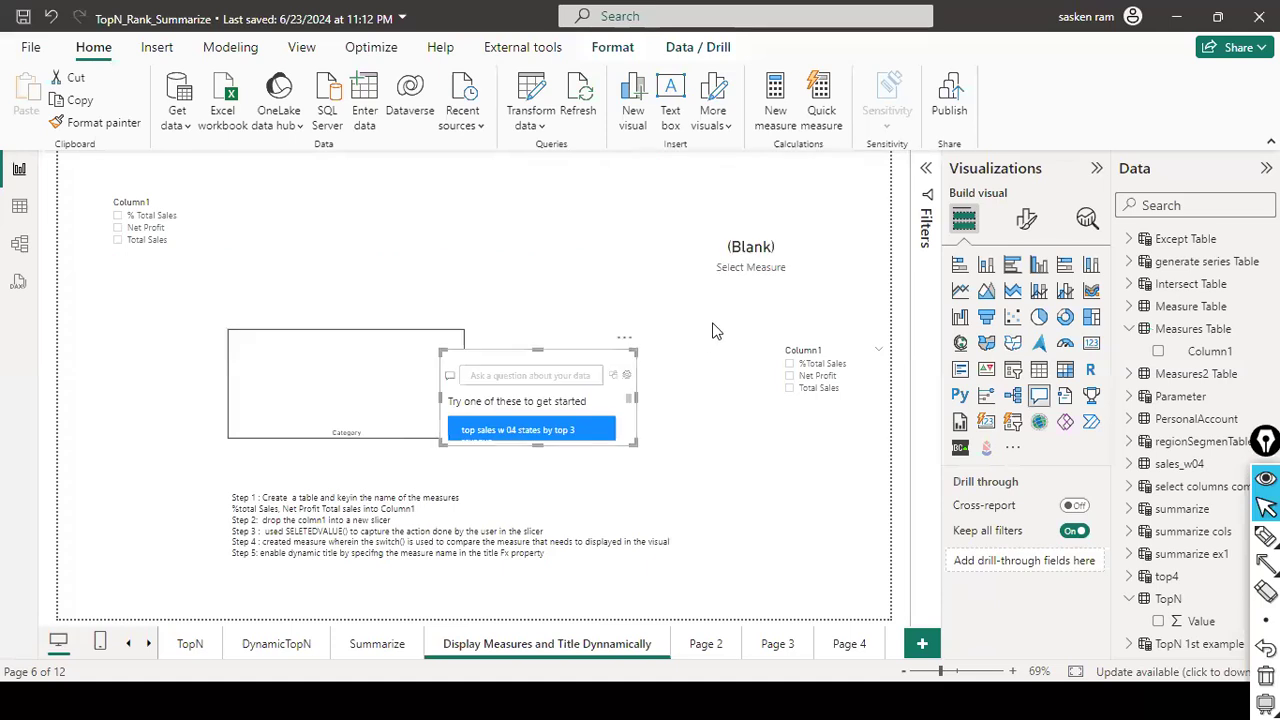
pyautogui.click(624, 338)
pyautogui.click(668, 360)
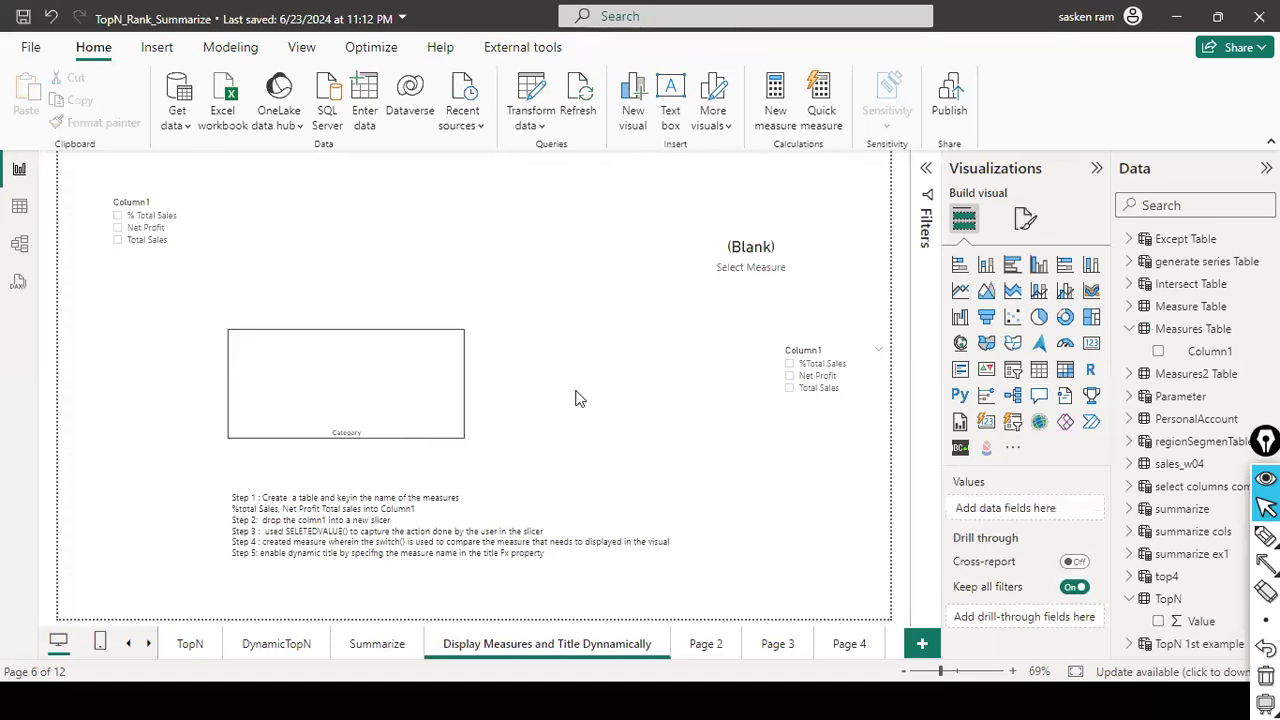
# - Filter the upper Column1 slicer to % Total Sales to drive the chart title and card
pyautogui.click(316, 408)
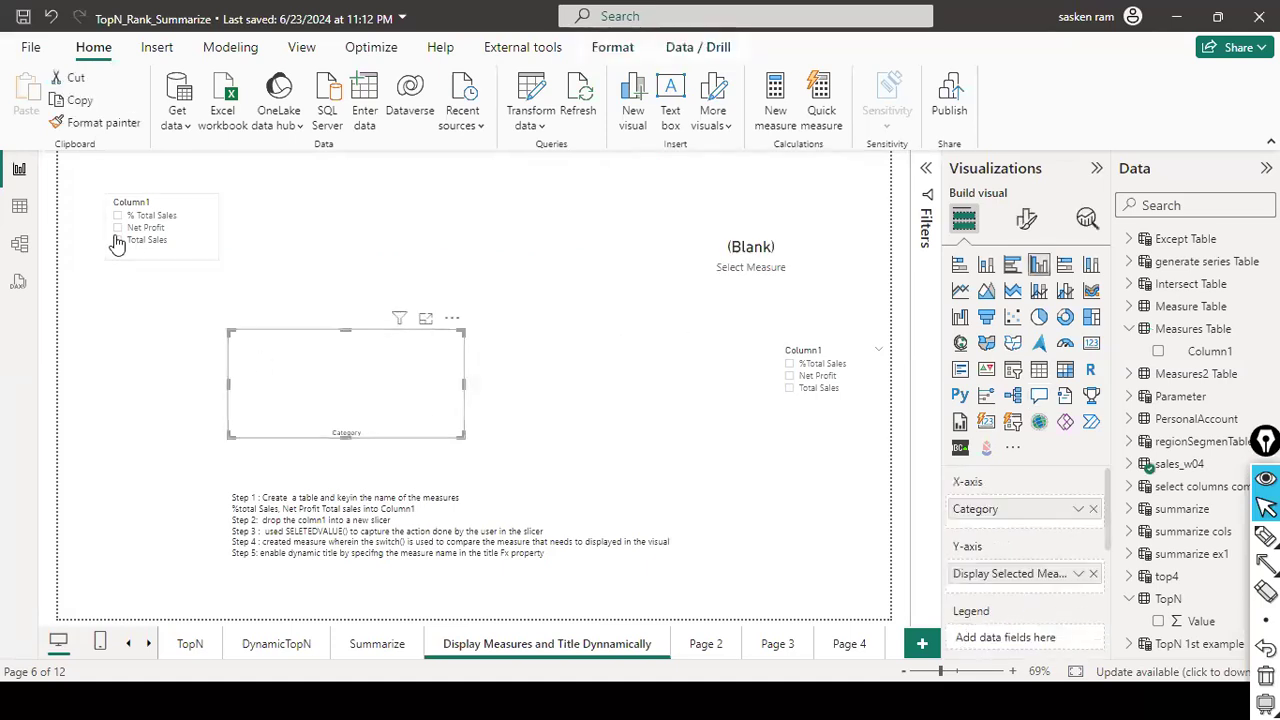
pyautogui.click(115, 227)
pyautogui.click(115, 218)
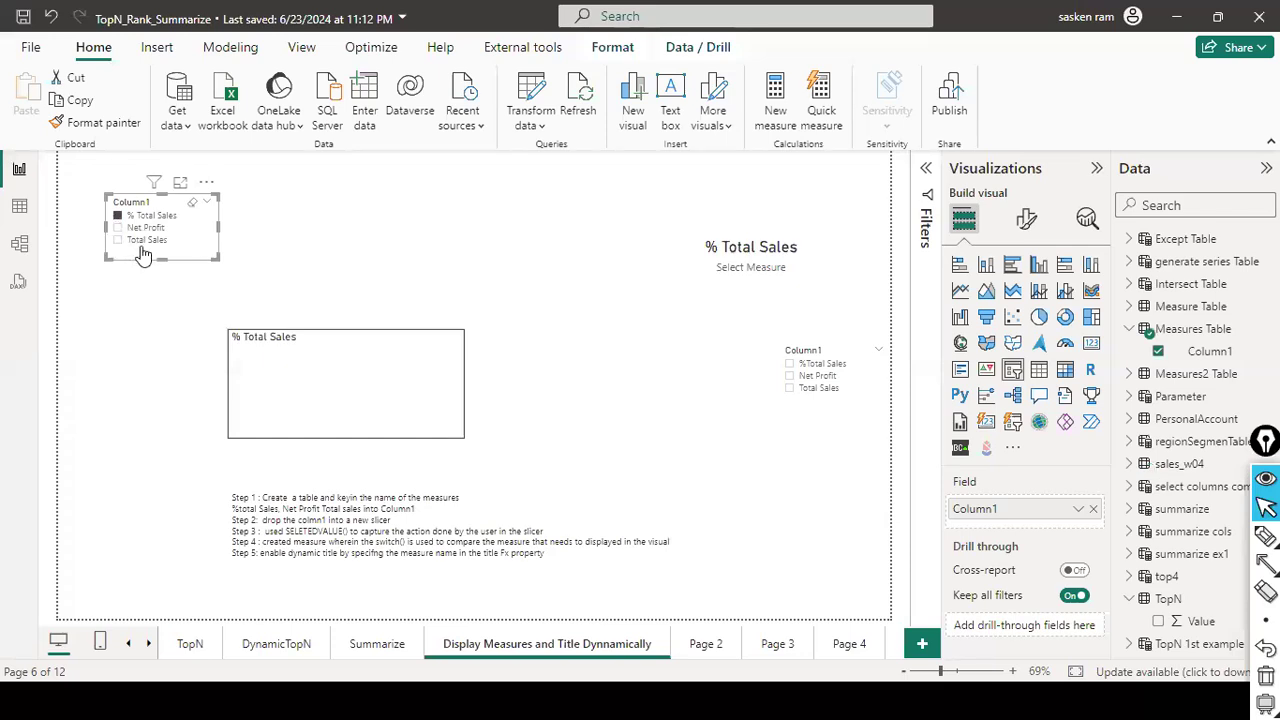
# - Convert the Category chart using Display Selected Measure into a table visual
pyautogui.click(420, 420)
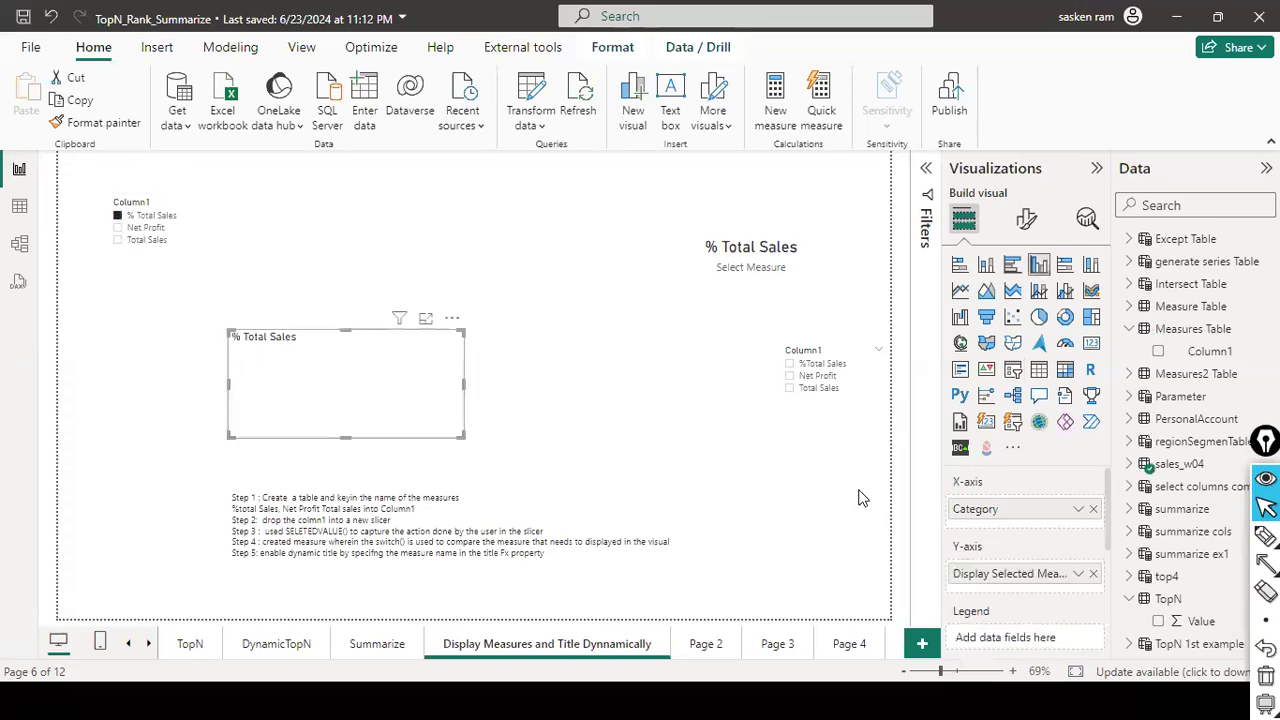
pyautogui.scroll(-2, 1061, 563)
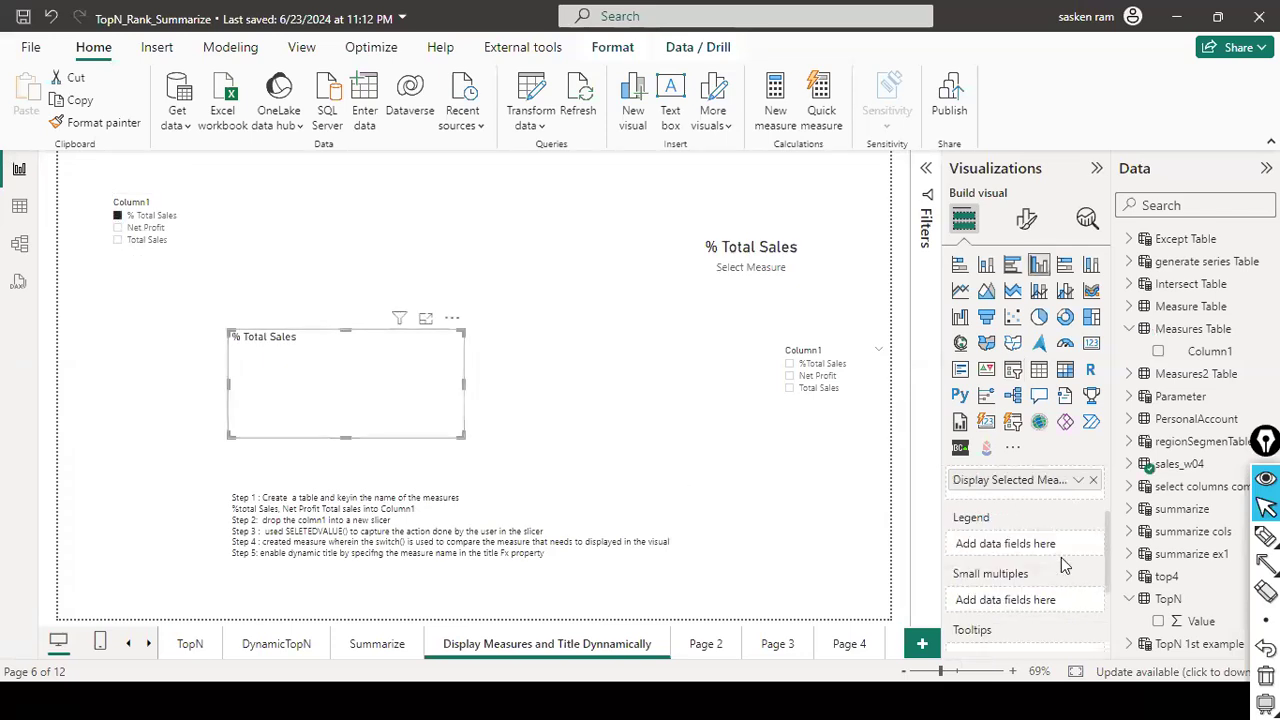
pyautogui.scroll(2, 988, 546)
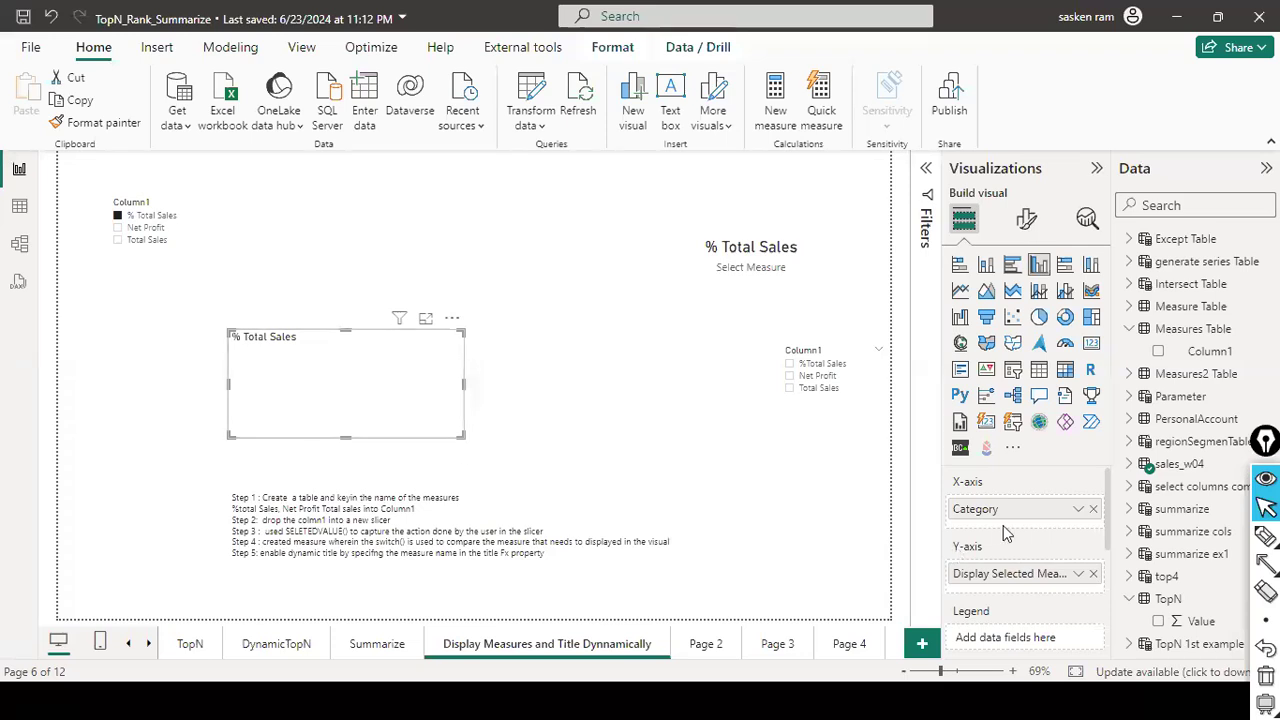
pyautogui.click(1039, 370)
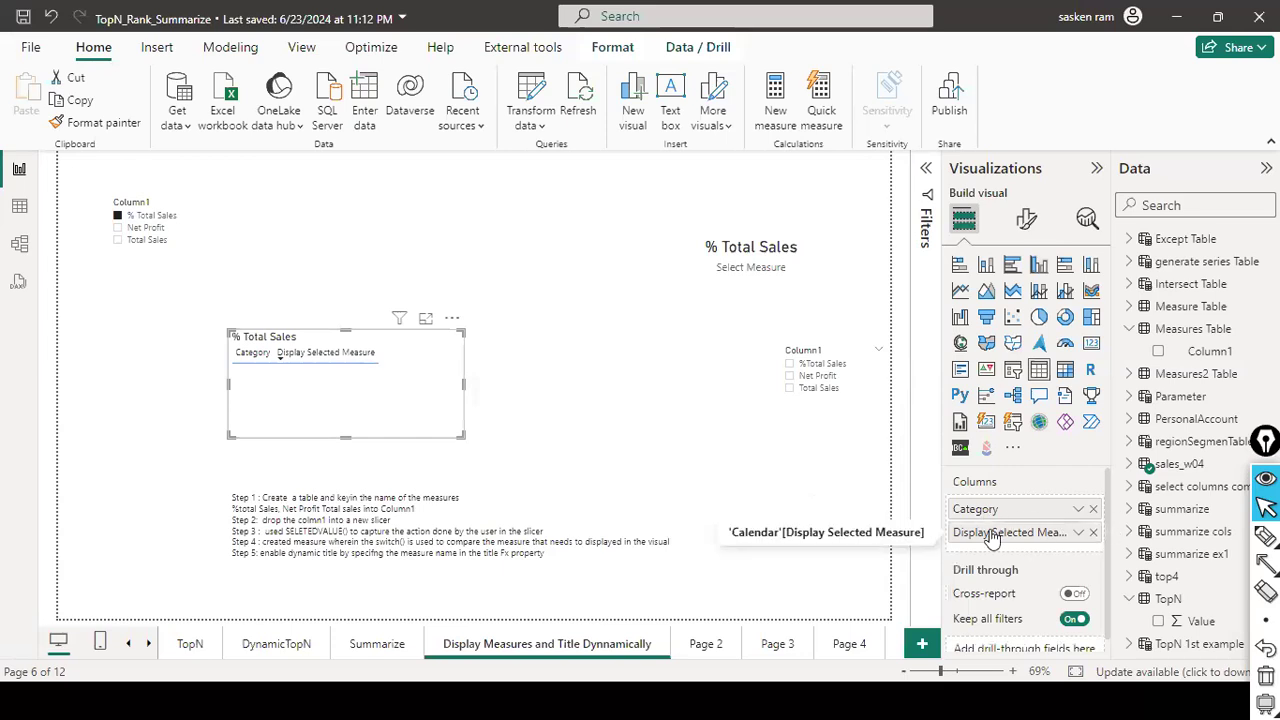
# - Examine the SWITCH and TRUE() logic in the Display Selected Measure formula from the Calendar table, and close the formula without changes
pyautogui.scroll(5, 1185, 340)
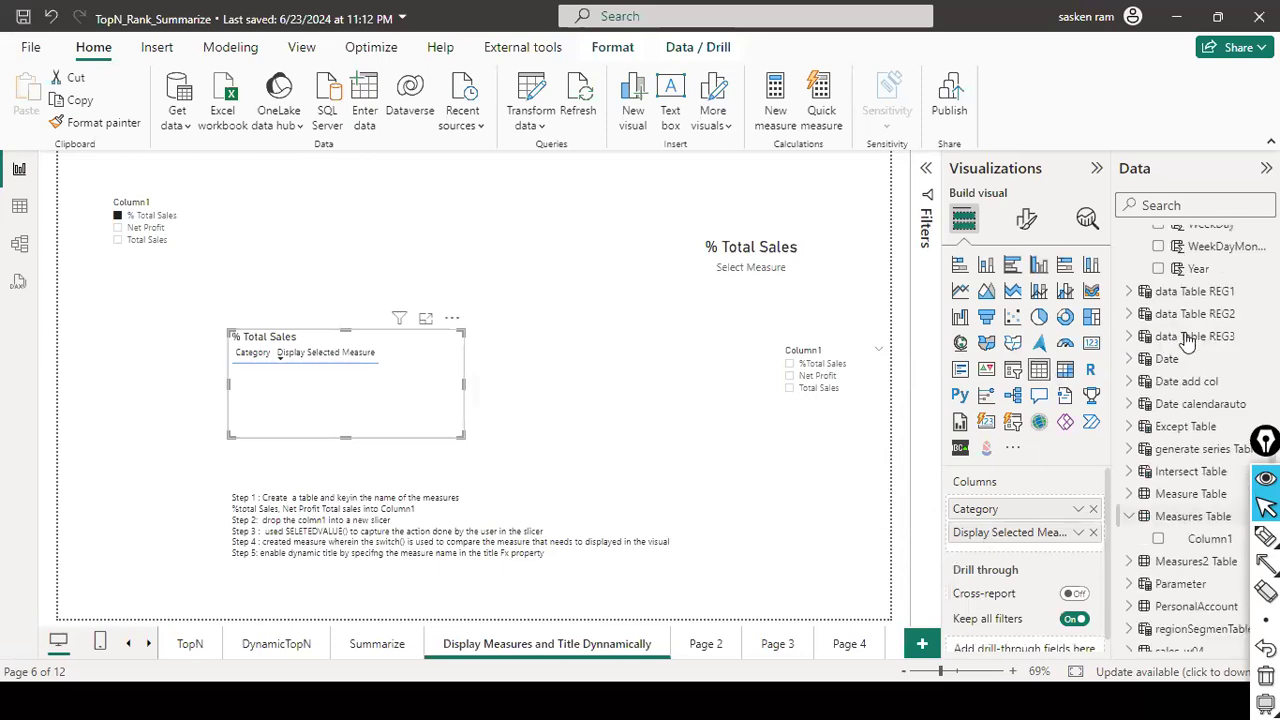
pyautogui.scroll(10, 1185, 340)
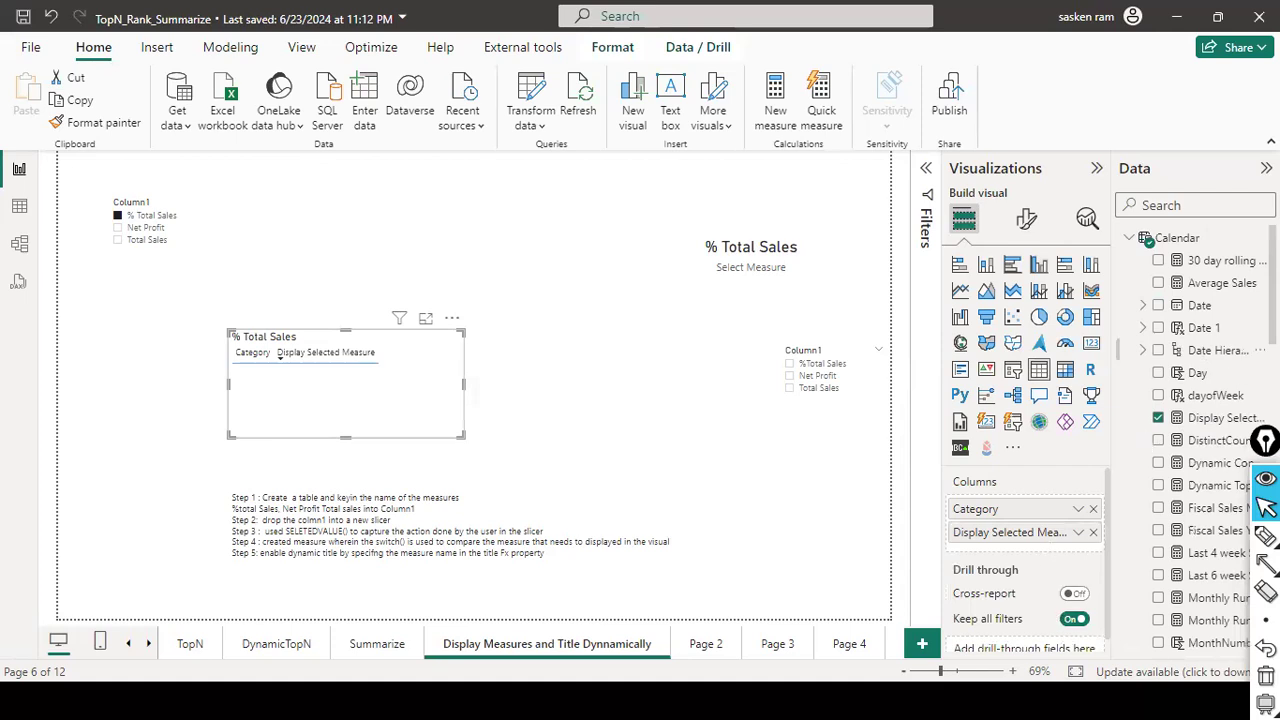
pyautogui.scroll(-2, 1188, 336)
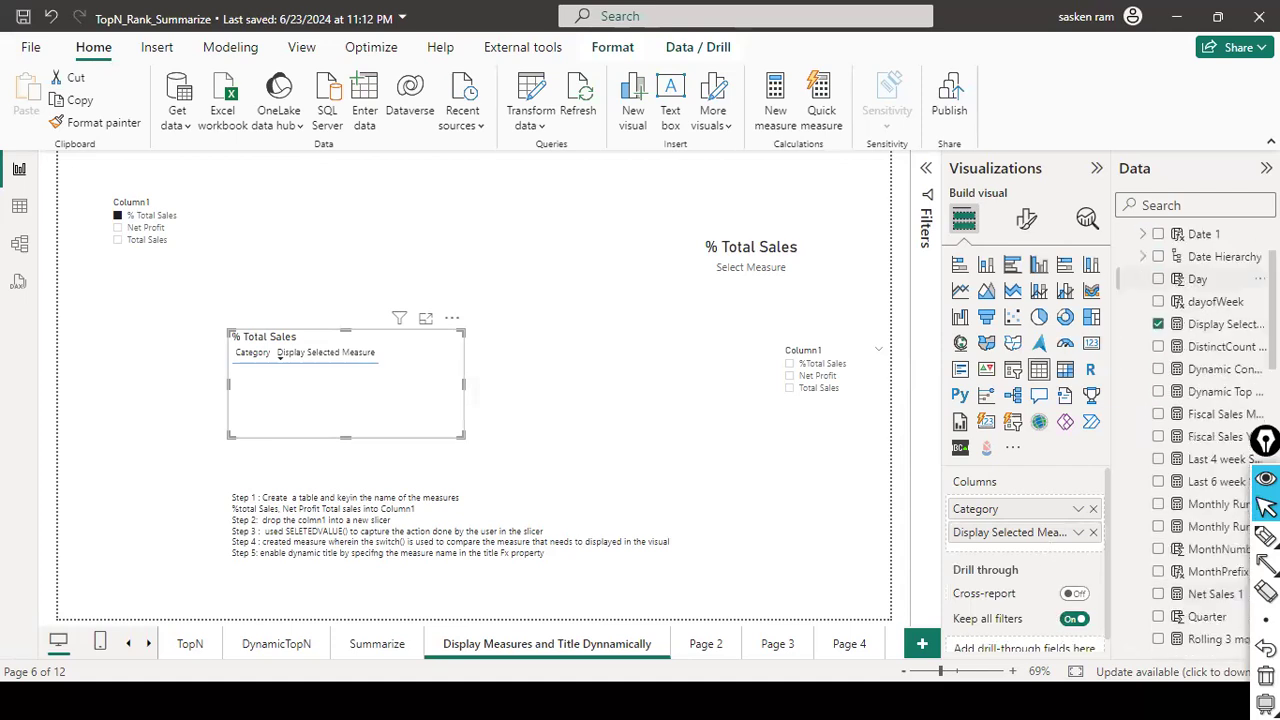
pyautogui.click(1212, 326)
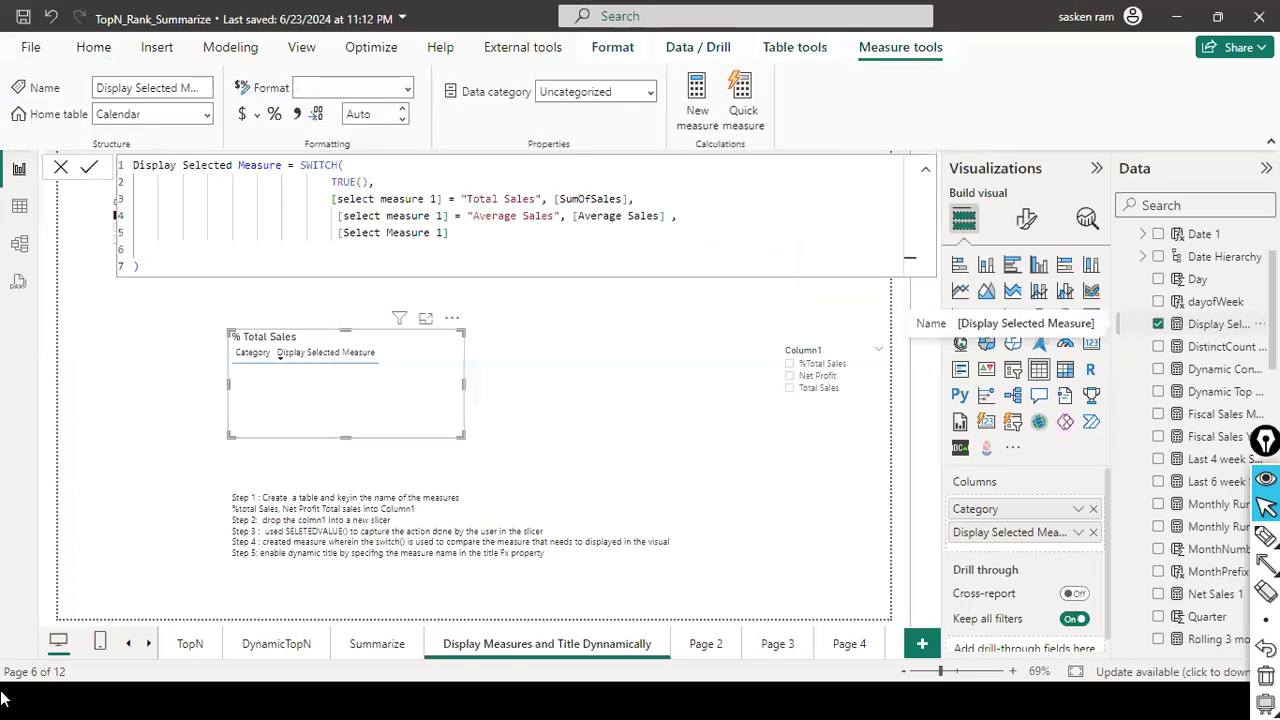
pyautogui.doubleClick(331, 165)
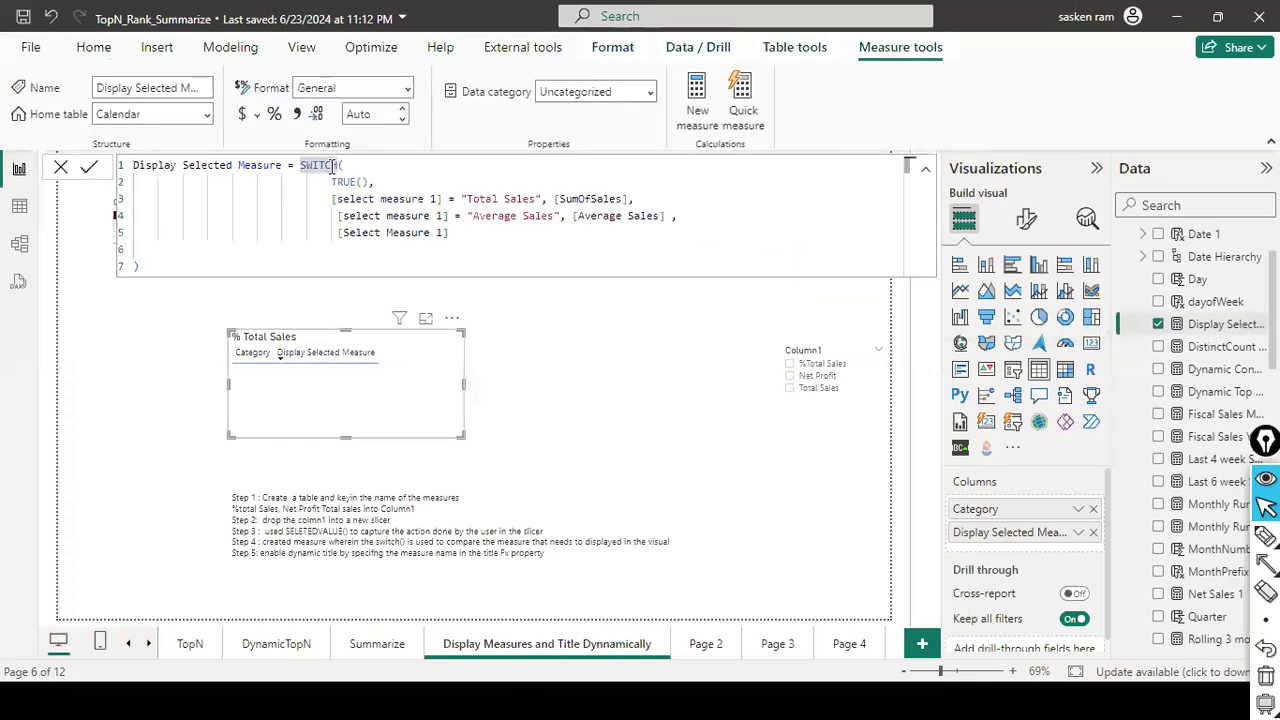
pyautogui.click(369, 183)
pyautogui.write(',')
pyautogui.click(455, 213)
pyautogui.press('Down')
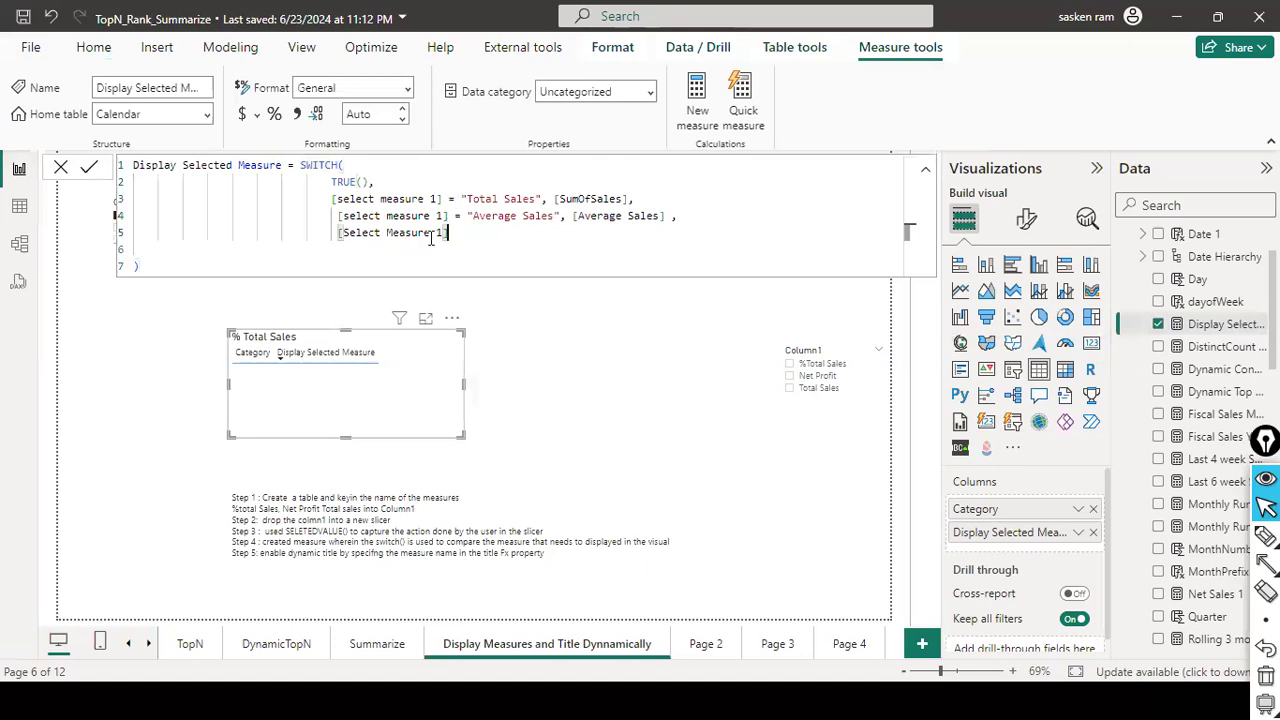
pyautogui.moveTo(331, 183); pyautogui.dragTo(370, 184)
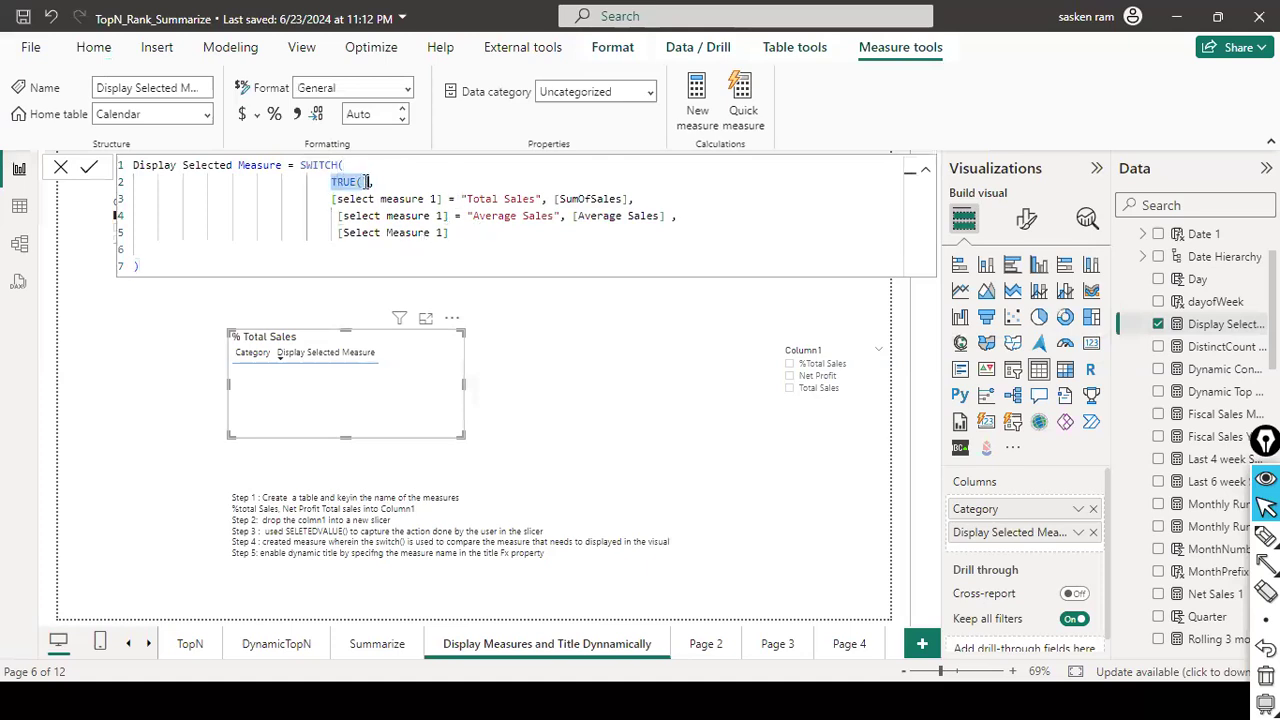
pyautogui.click(392, 199)
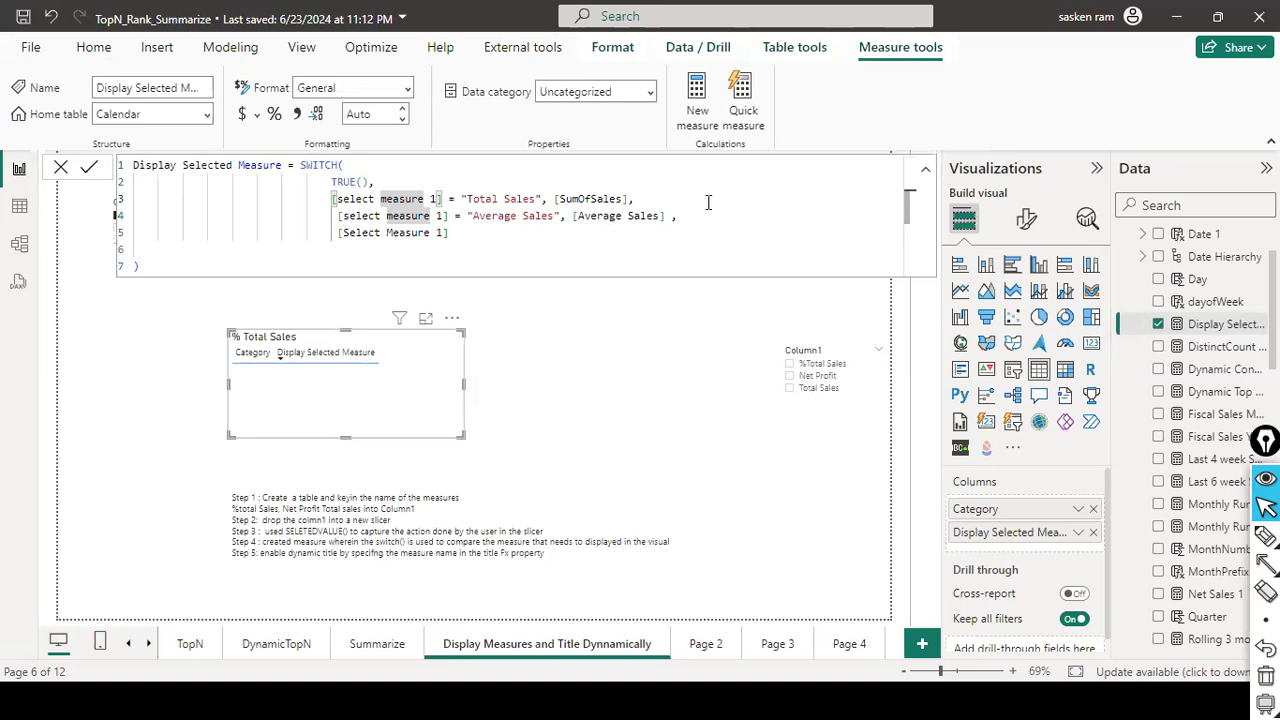
pyautogui.click(63, 173)
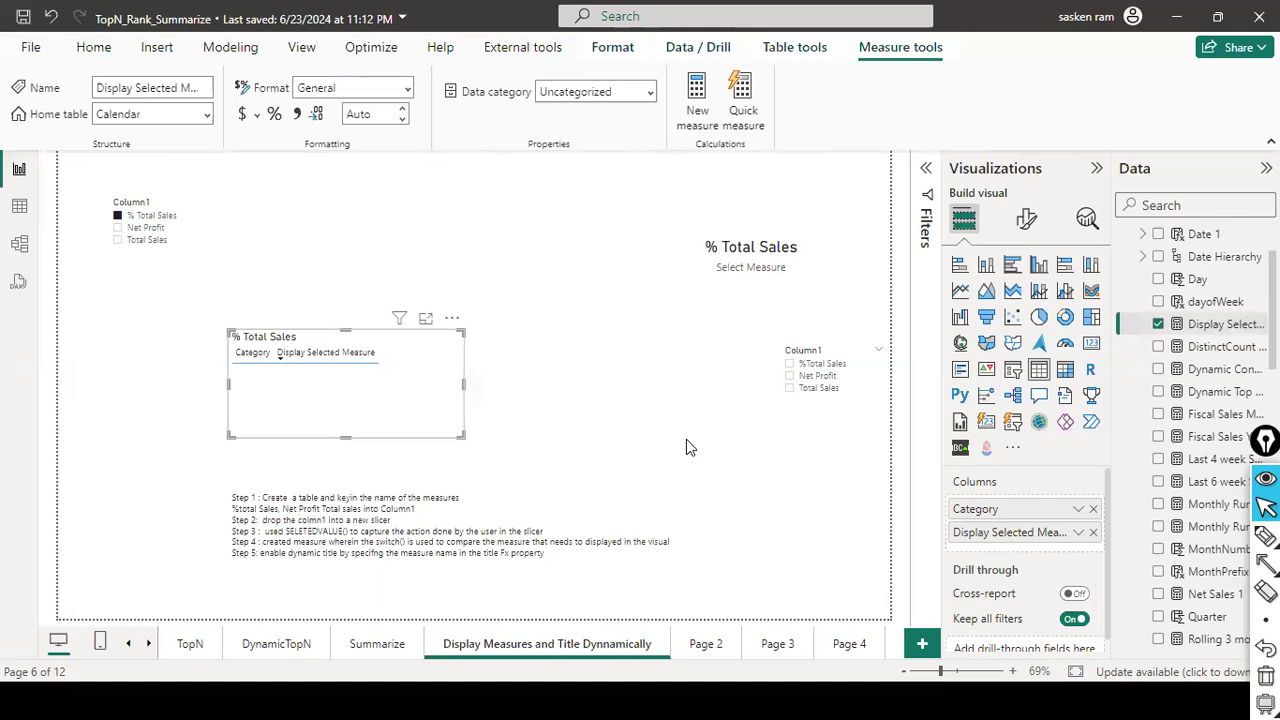
# - Examine the card's Select Measure formula, including its SELECTEDVALUE reference to Column1 of Measures Table
pyautogui.click(1164, 211)
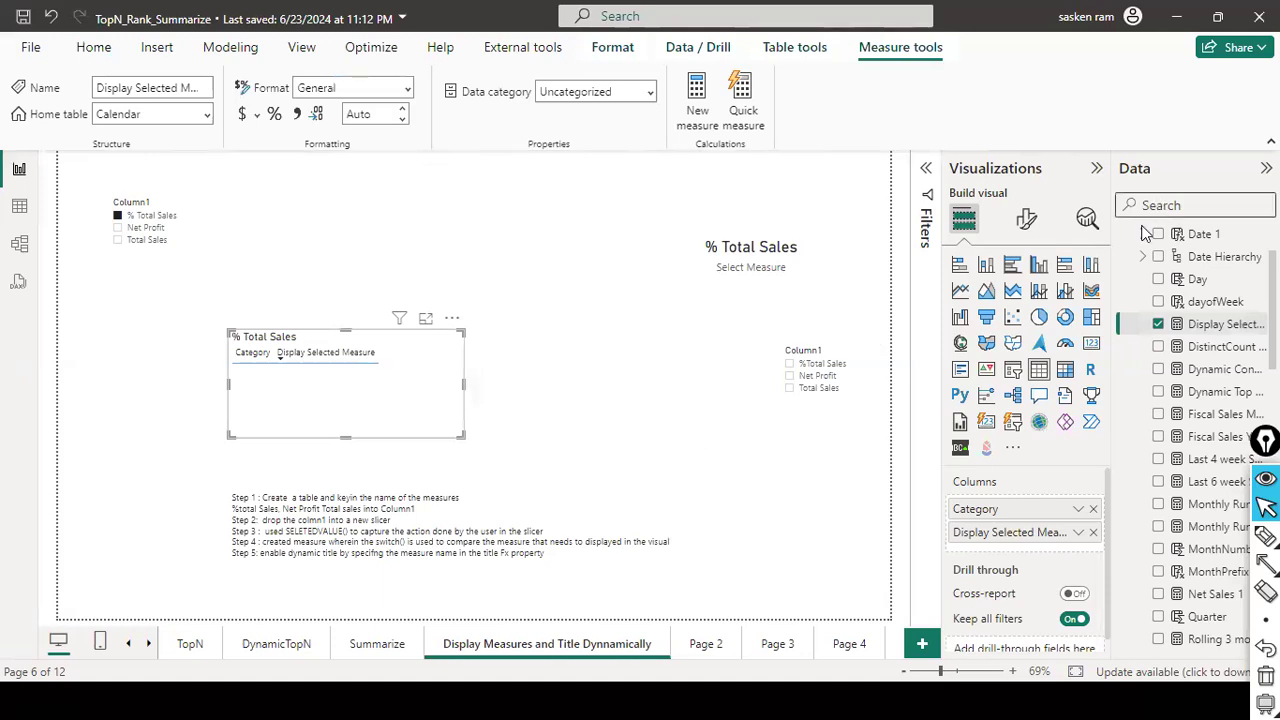
pyautogui.click(785, 268)
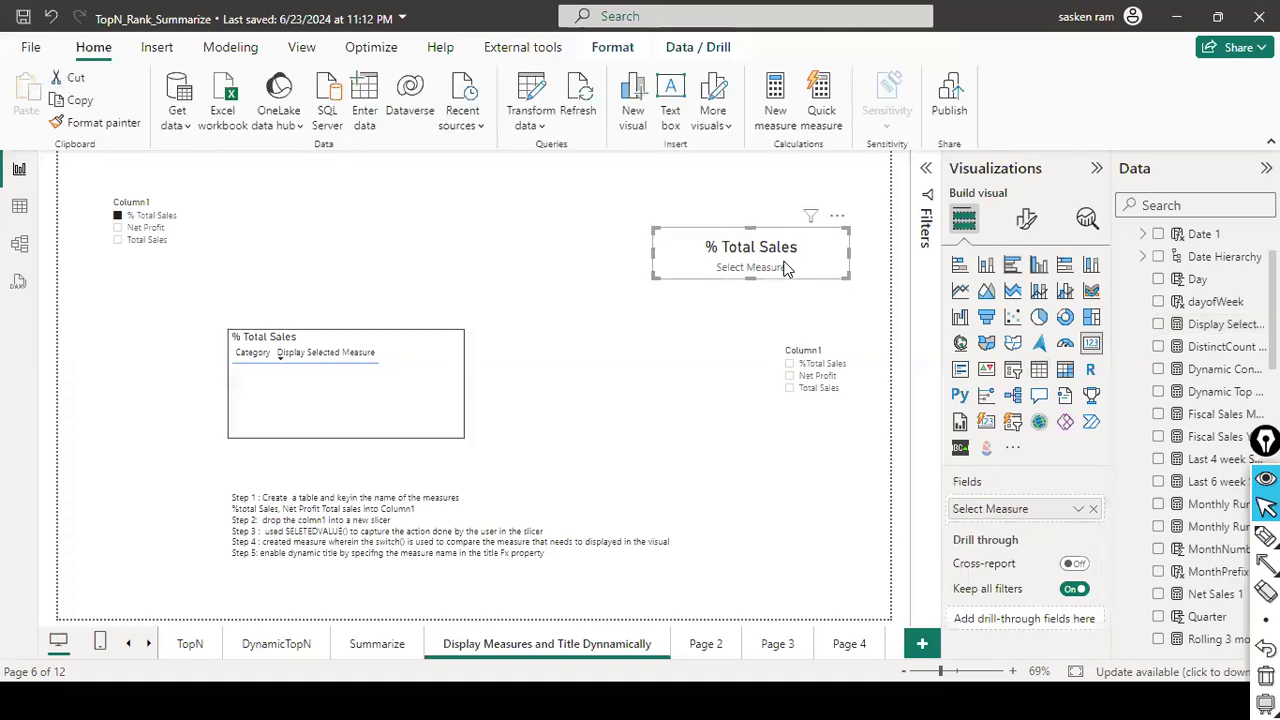
pyautogui.scroll(-6, 1247, 343)
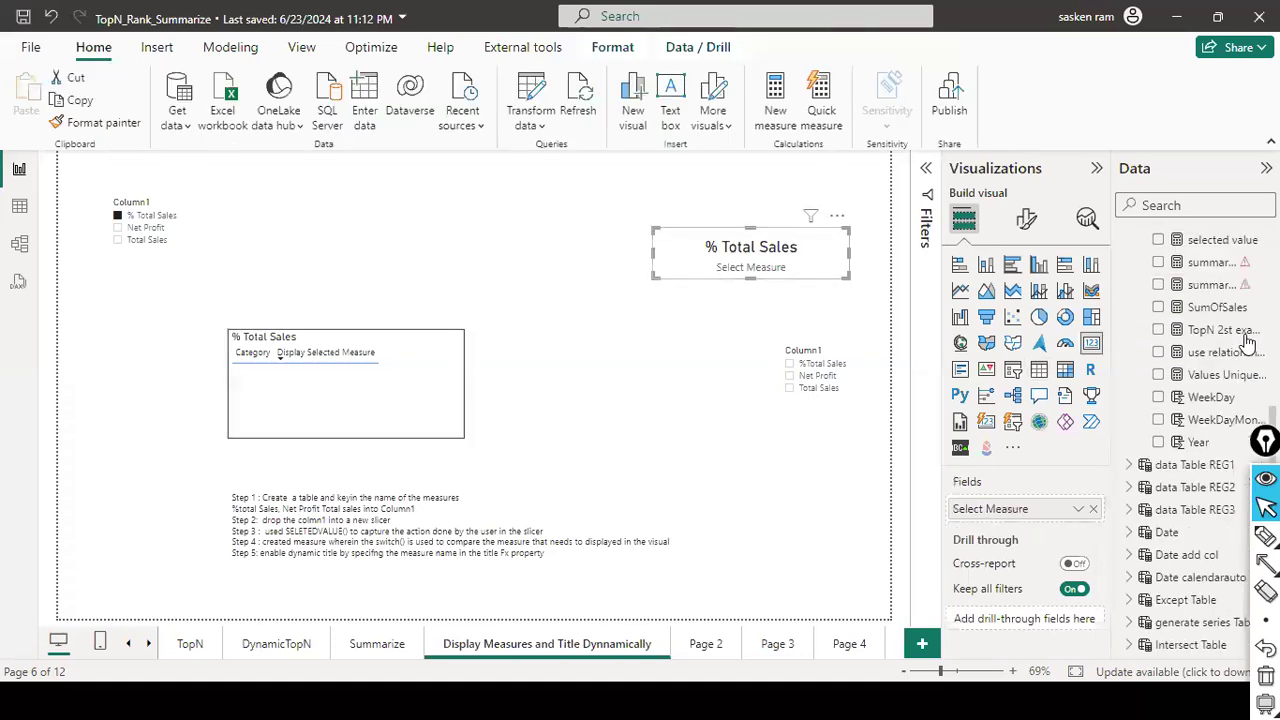
pyautogui.click(759, 270)
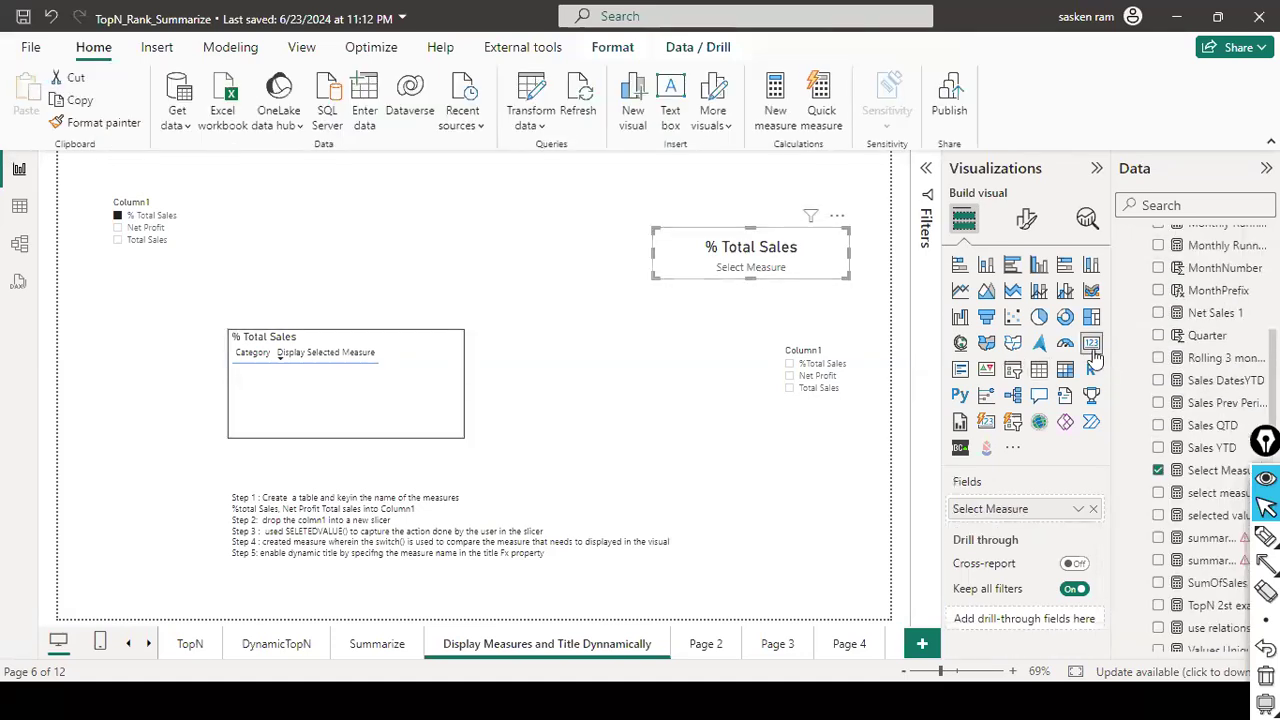
pyautogui.click(1195, 473)
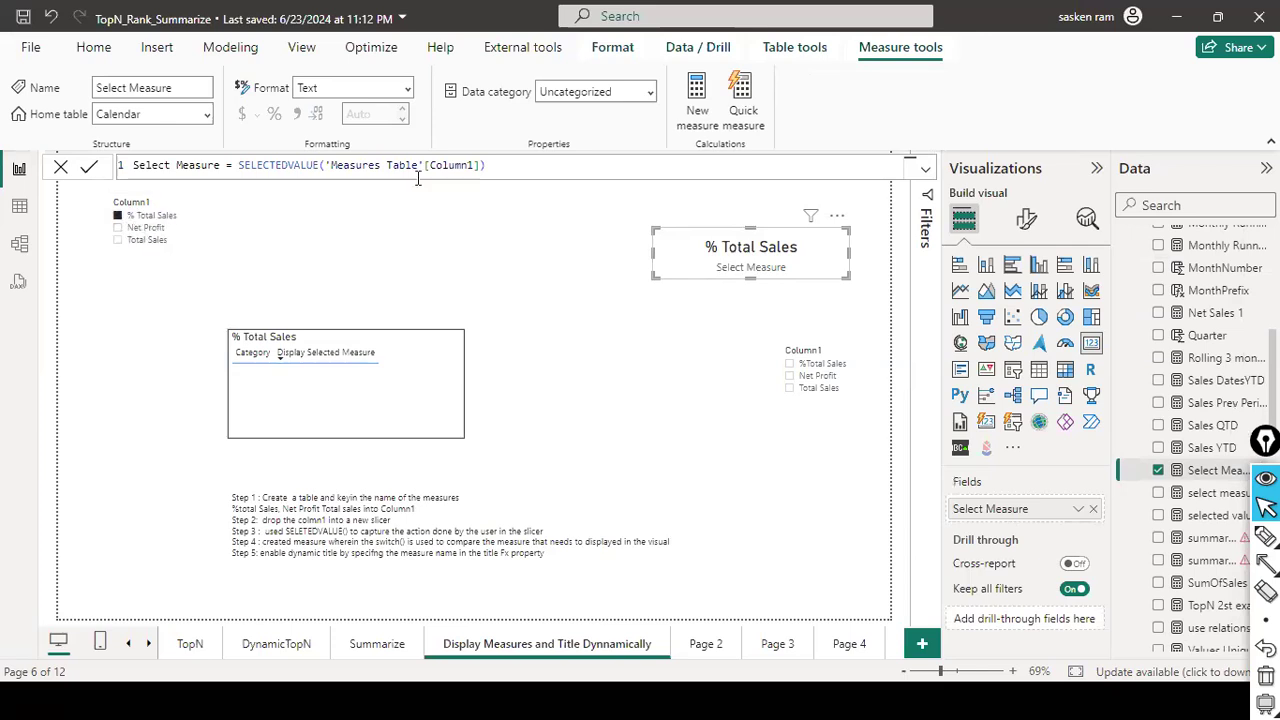
pyautogui.moveTo(330, 165); pyautogui.dragTo(476, 165)
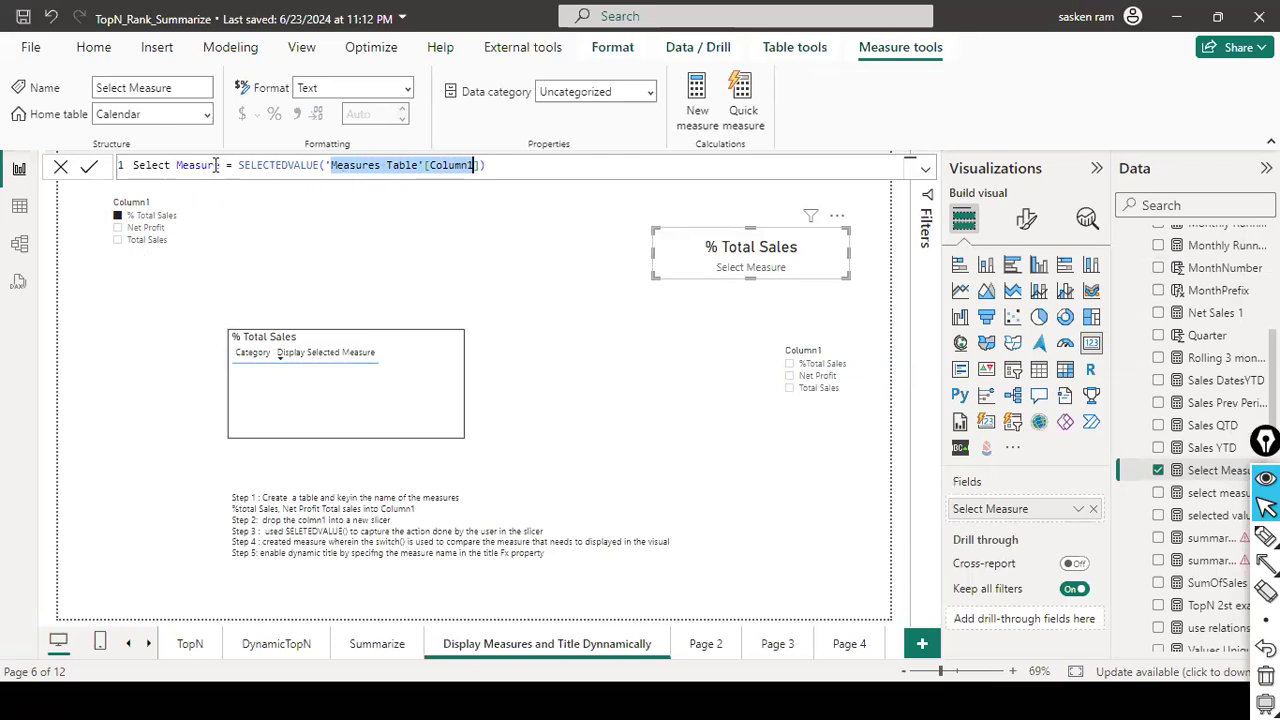
pyautogui.moveTo(219, 166); pyautogui.dragTo(132, 166)
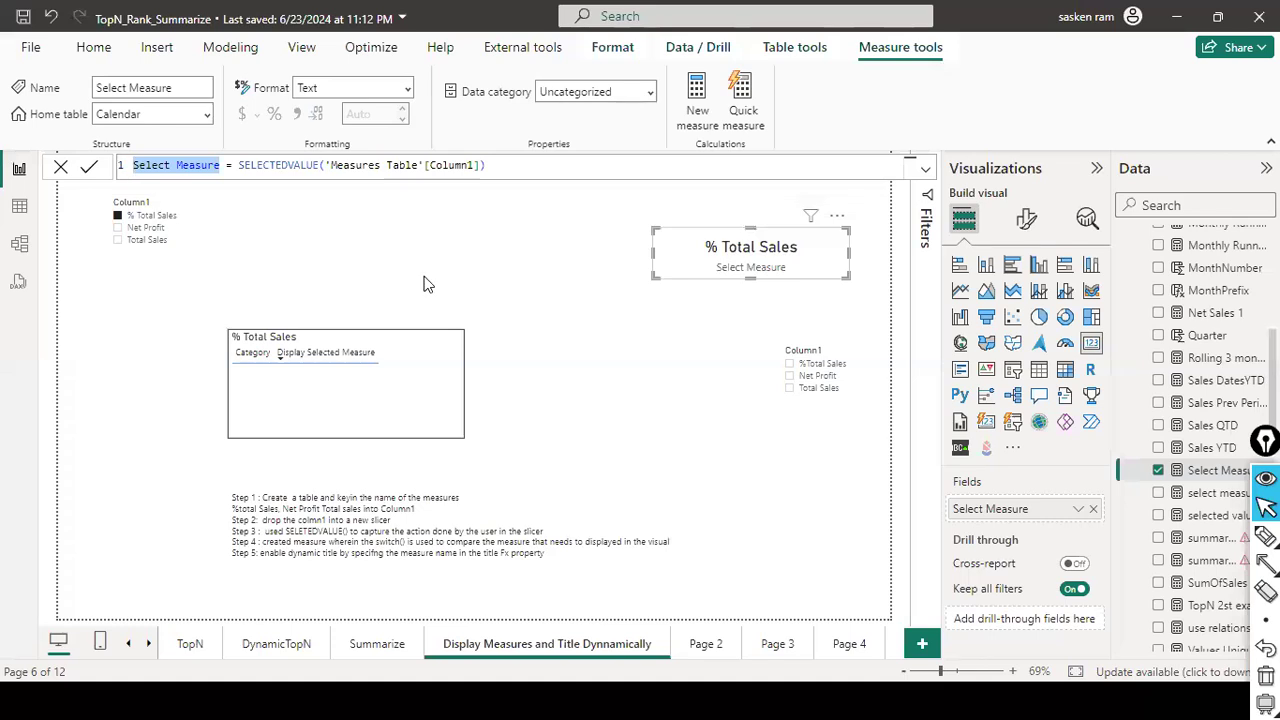
# - Open the Display Selected Measure formula and replace [select measure 1] with [select measure] in the Total Sales condition
pyautogui.click(417, 368)
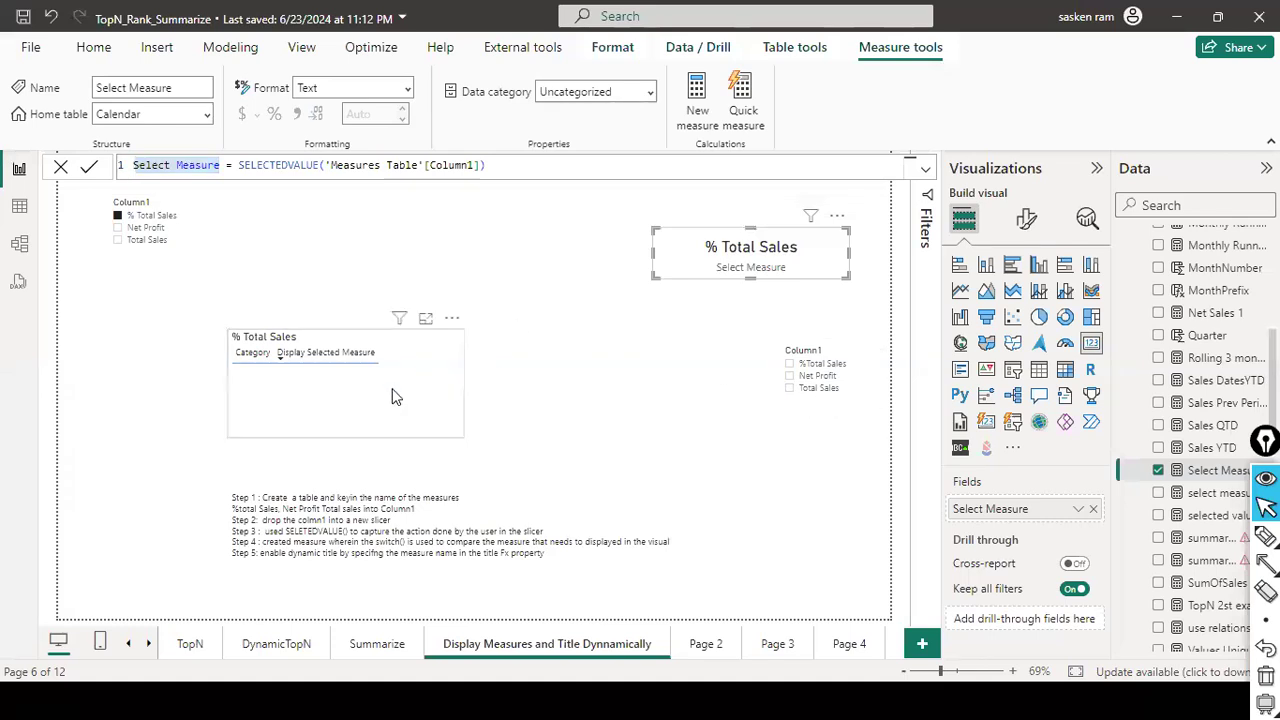
pyautogui.click(395, 397)
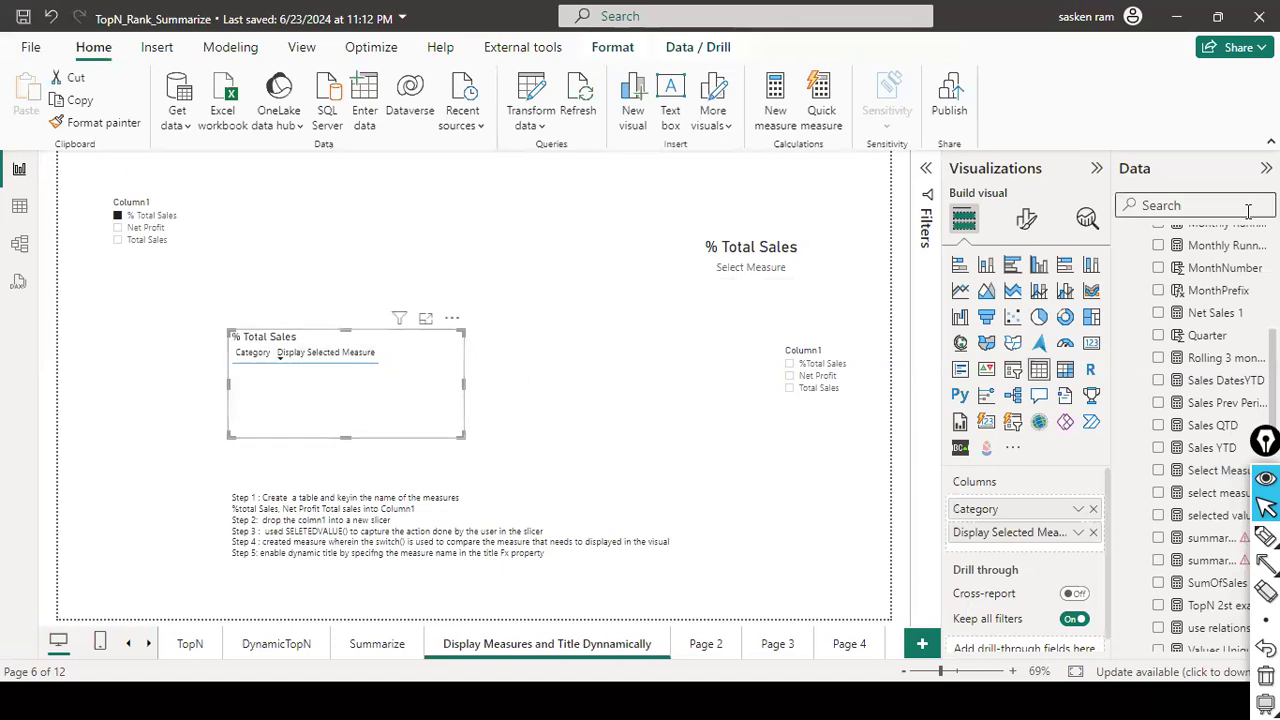
pyautogui.write('dis')
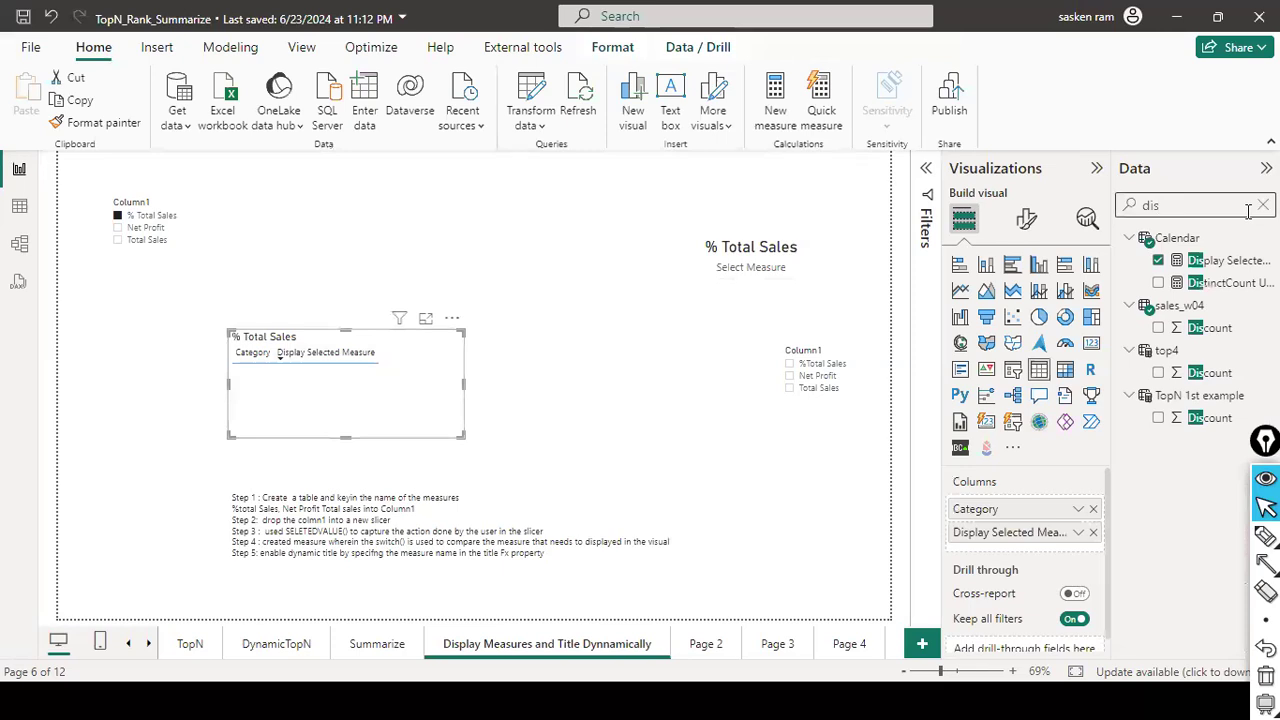
pyautogui.click(1244, 262)
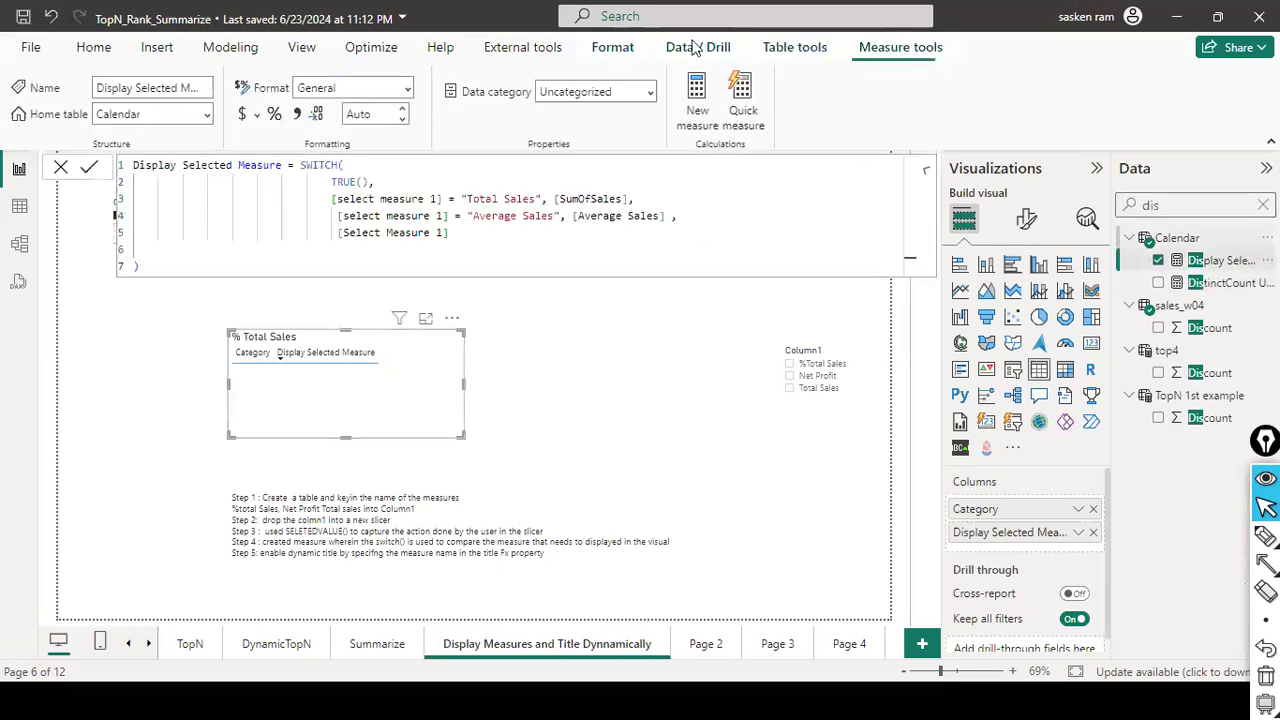
pyautogui.click(435, 199)
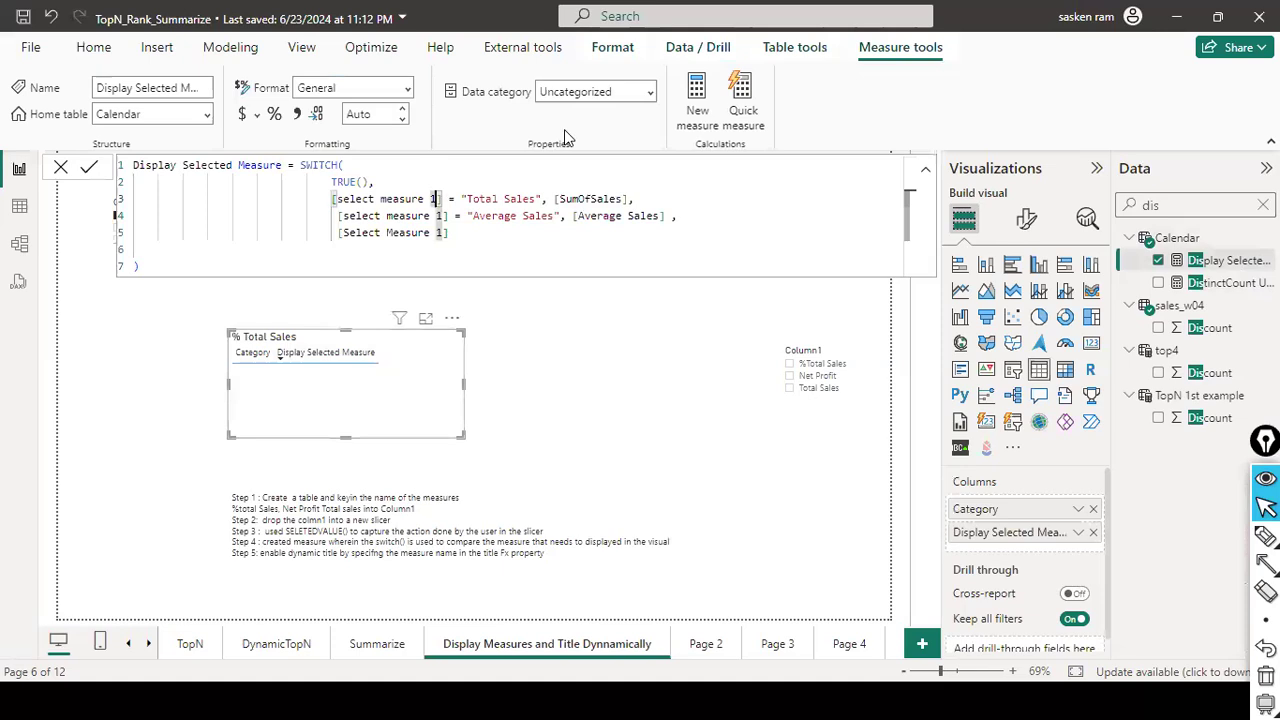
pyautogui.press('BackSpace')
pyautogui.press('BackSpace')
pyautogui.press('Up')
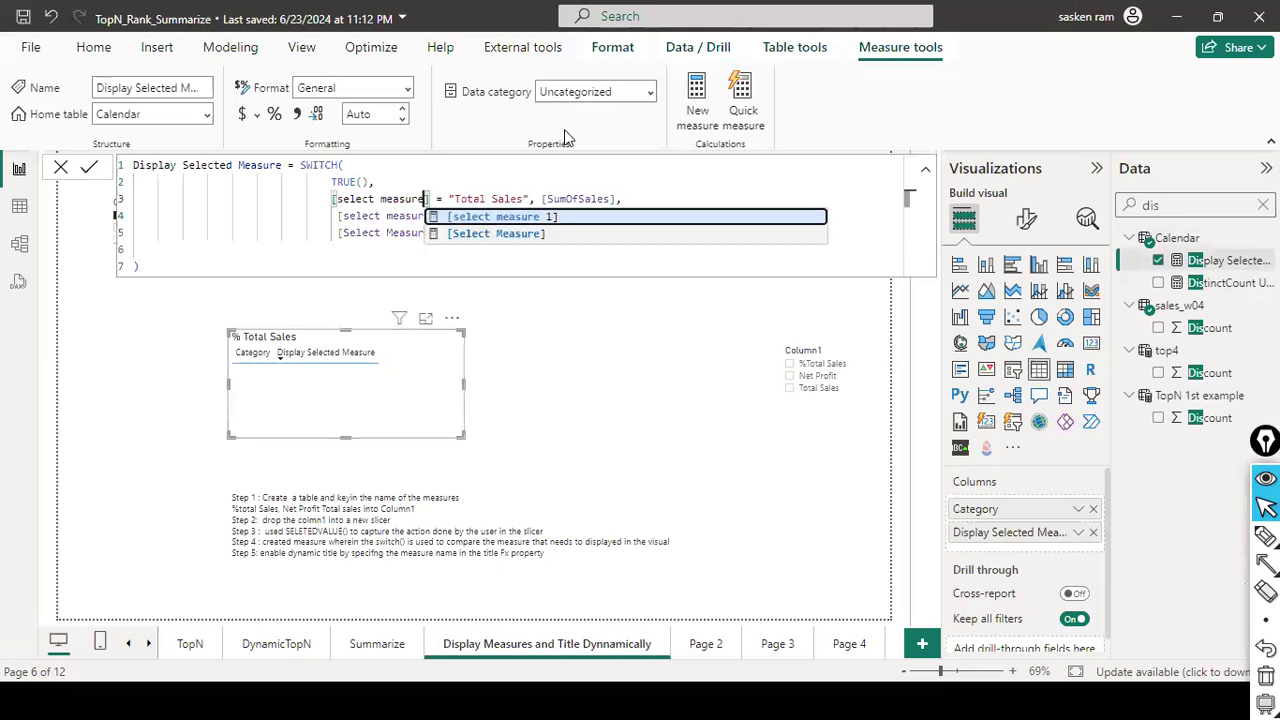
pyautogui.press('Tab')
# - Replace [select measure 1] with [select measure] in the Average Sales condition and the fallback result, and commit the formula
pyautogui.click(437, 215)
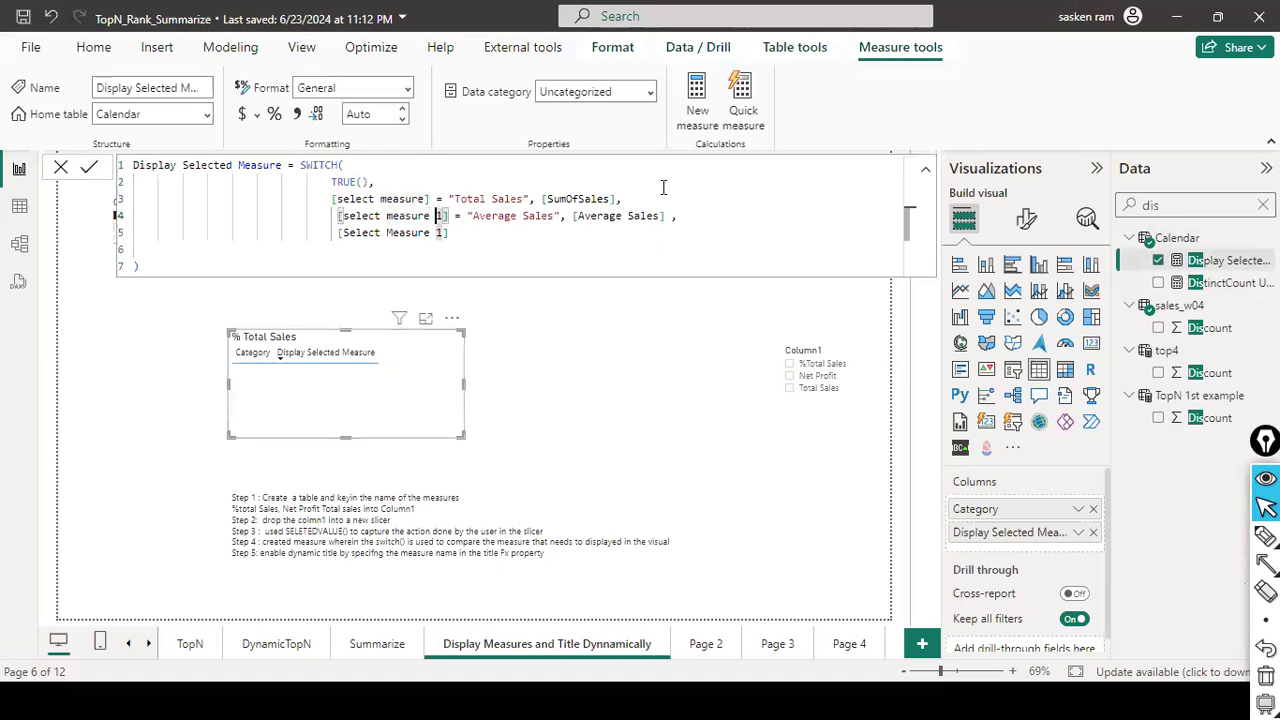
pyautogui.press('Delete')
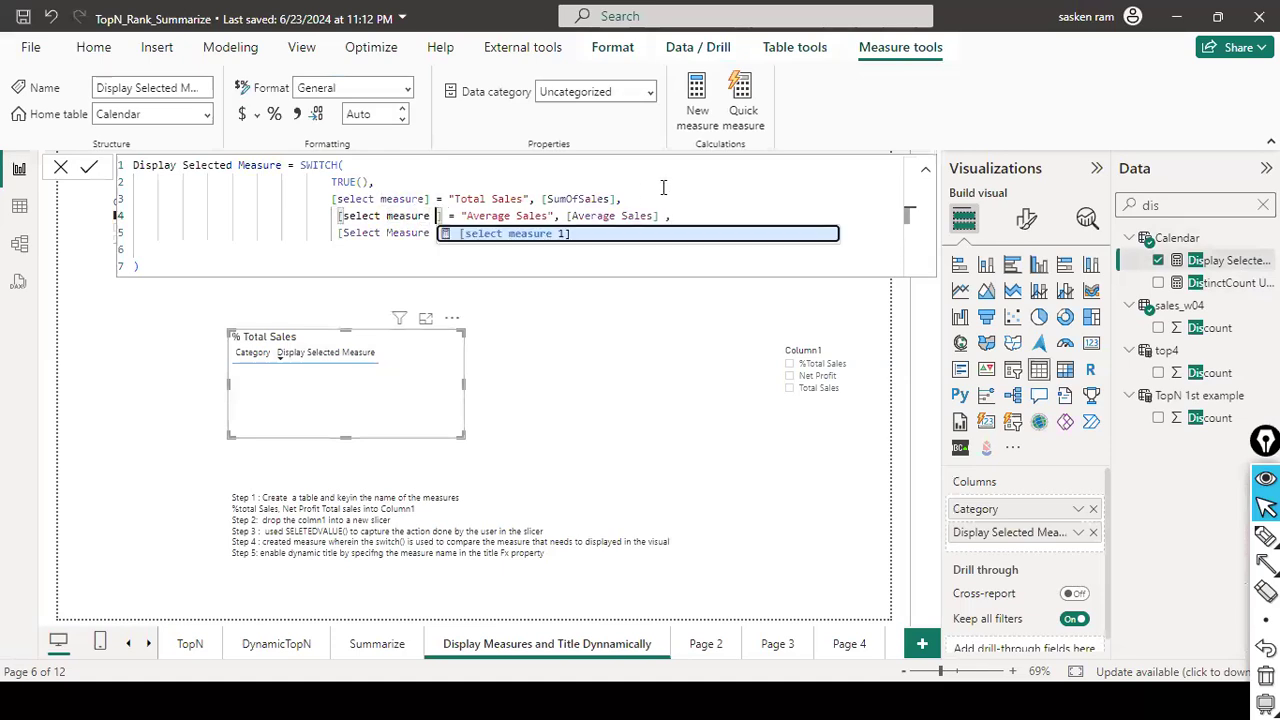
pyautogui.press('BackSpace')
pyautogui.press('Up')
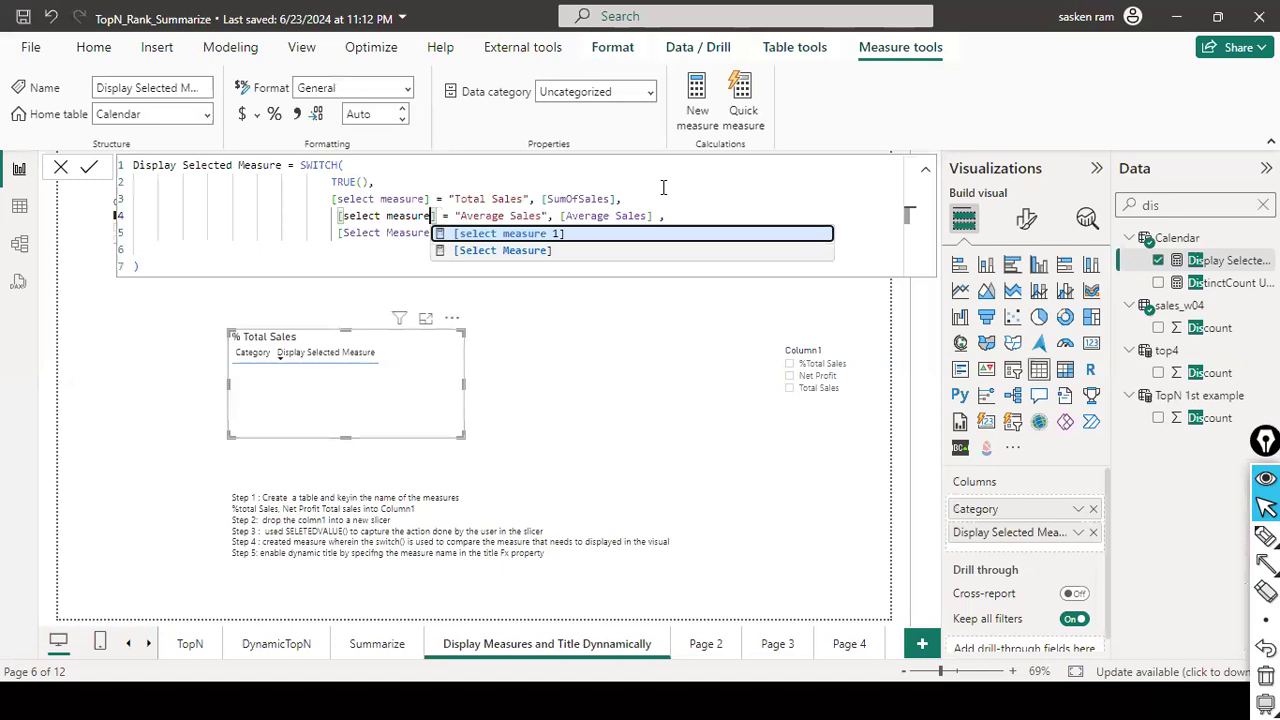
pyautogui.click(530, 185)
pyautogui.click(446, 233)
pyautogui.press('BackSpace')
pyautogui.press('BackSpace')
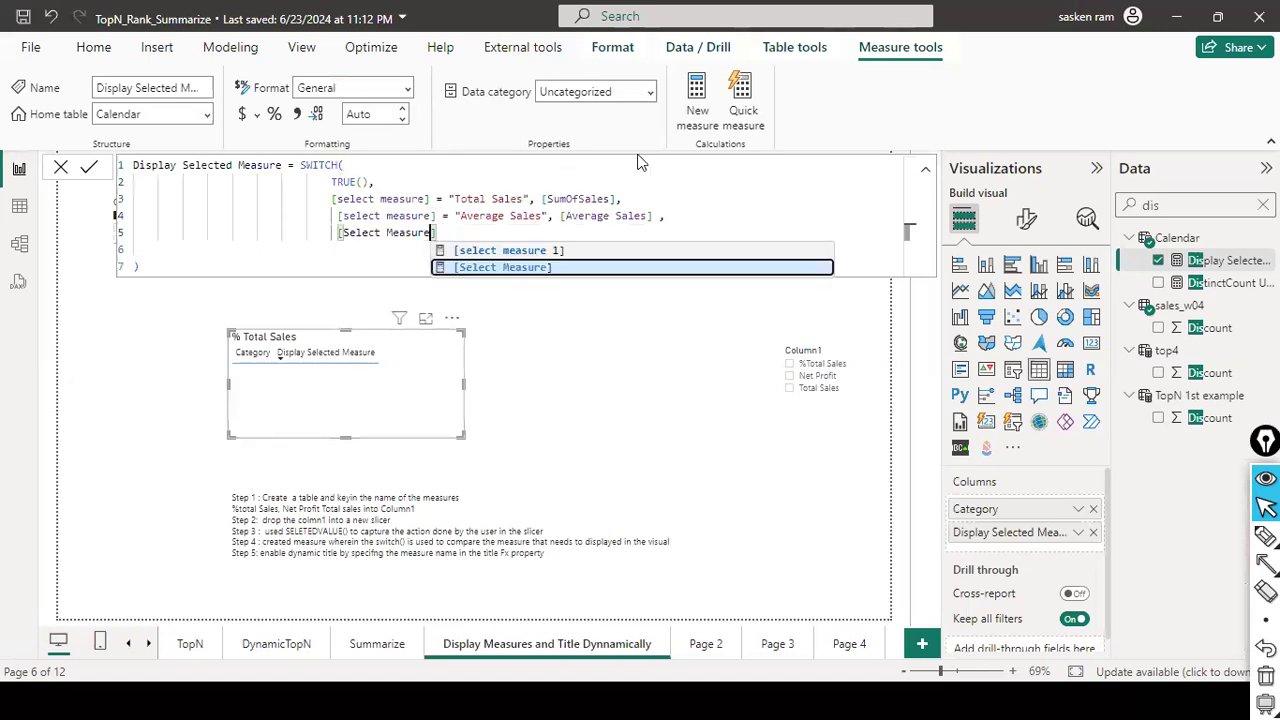
pyautogui.click(585, 265)
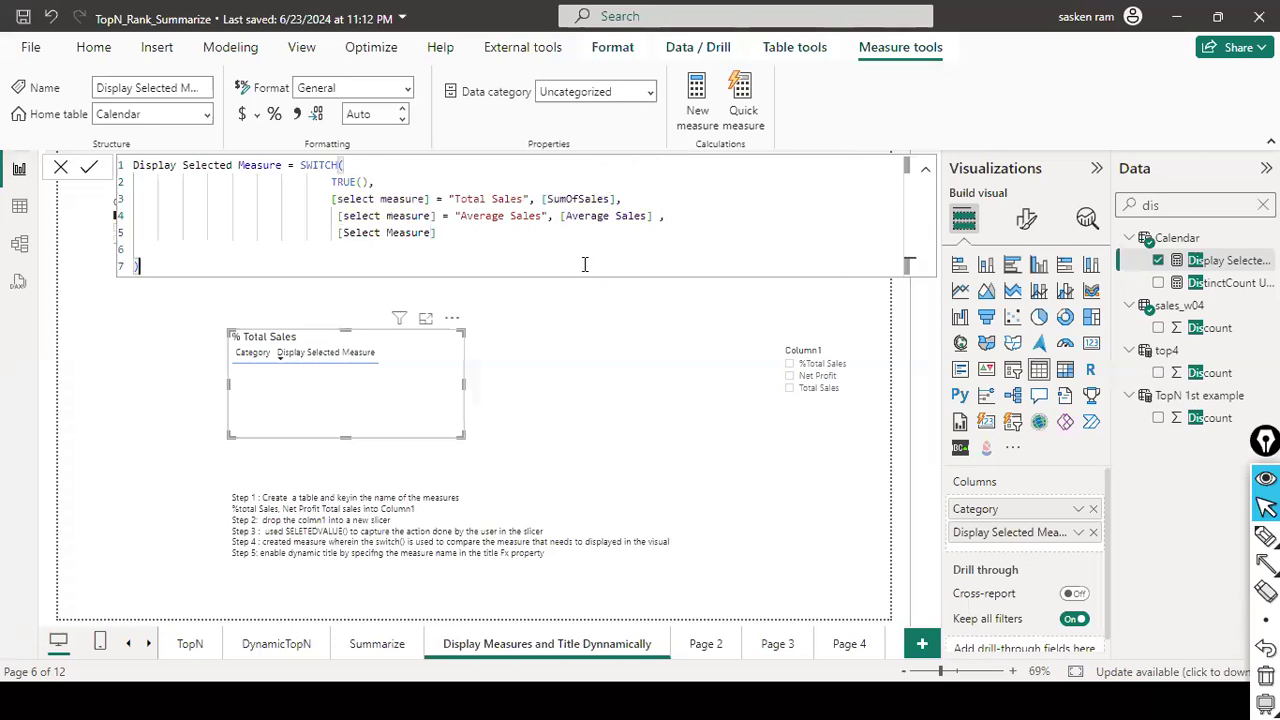
pyautogui.click(99, 177)
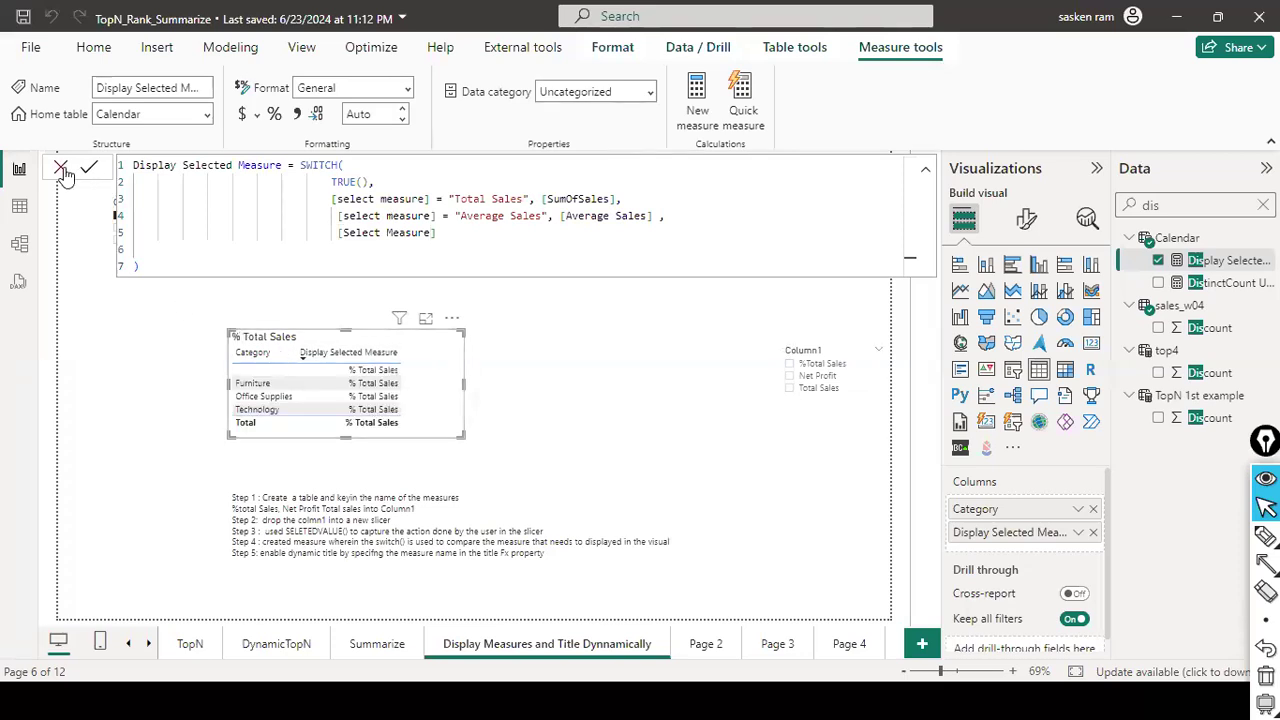
pyautogui.click(62, 169)
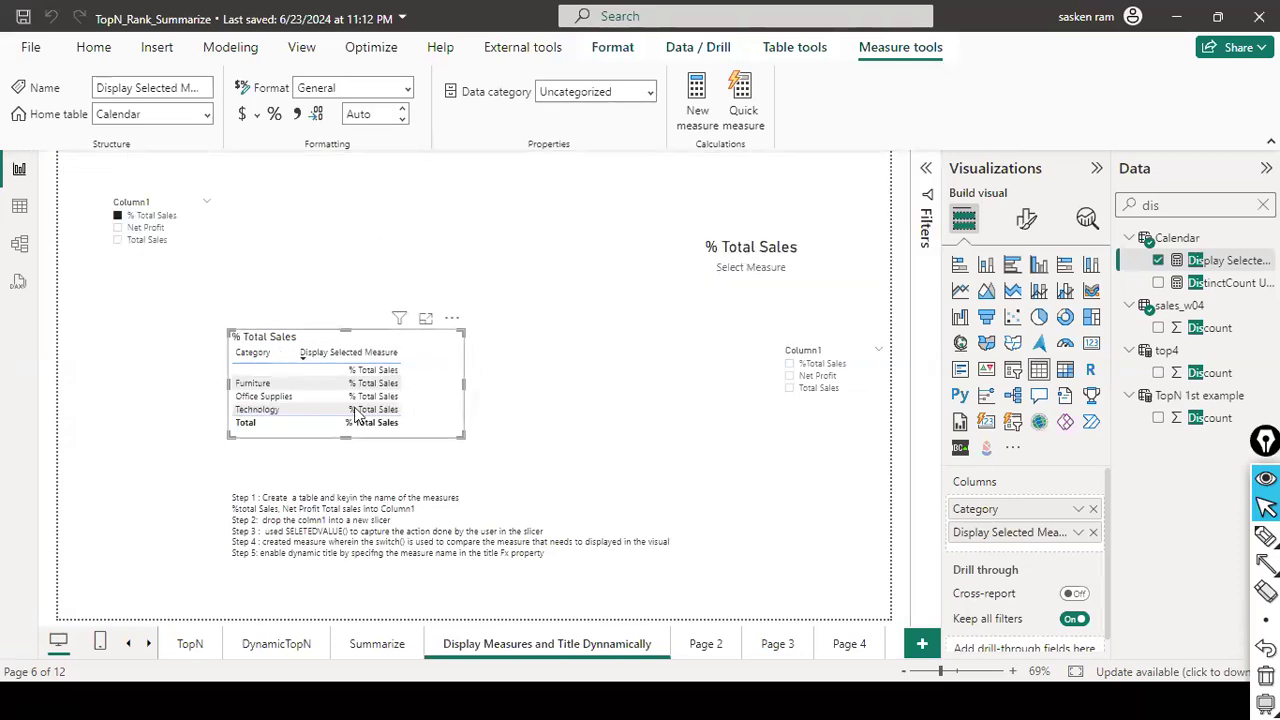
# - Review the updated SWITCH conditions in the Display Selected Measure formula and close it without changes
pyautogui.click(1233, 283)
pyautogui.click(1228, 261)
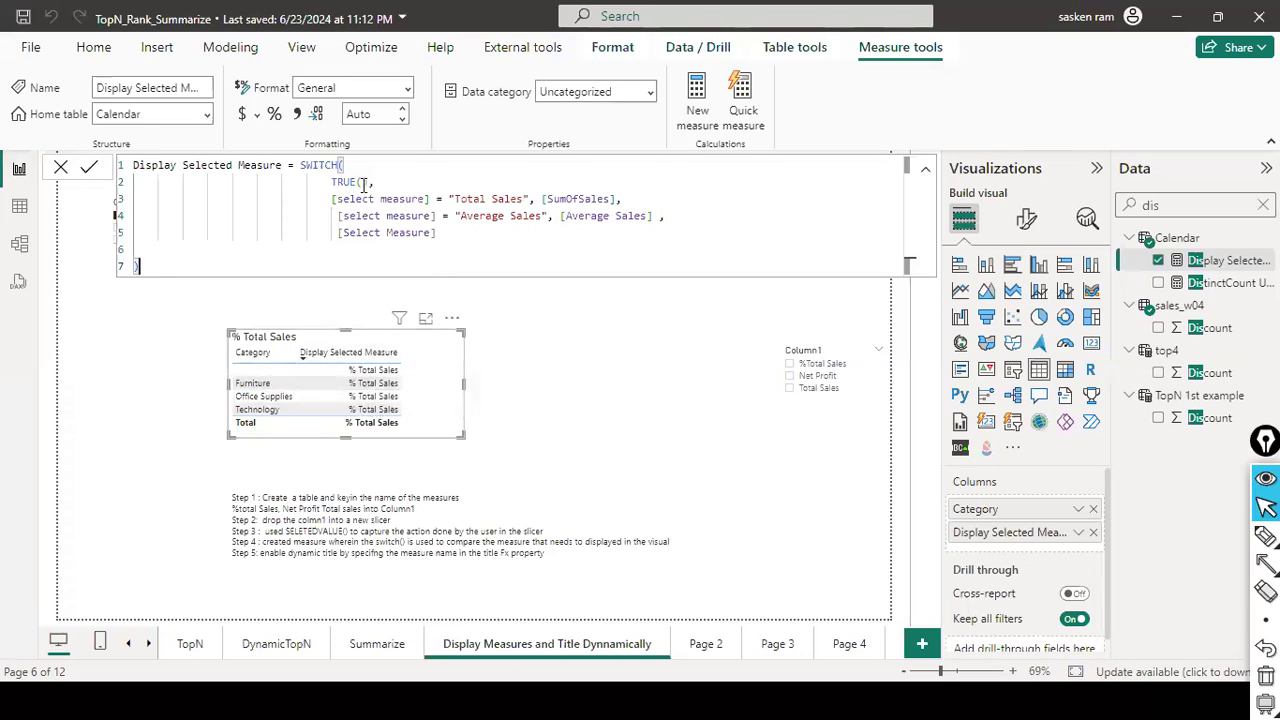
pyautogui.click(60, 167)
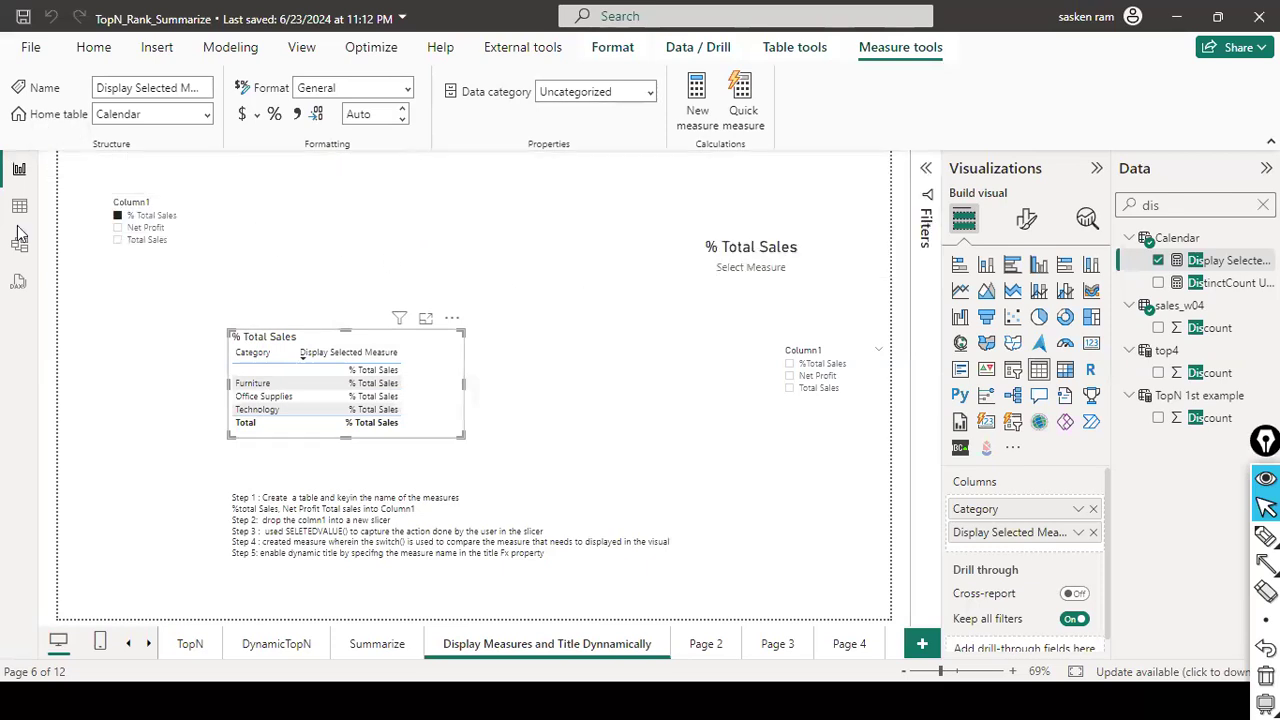
# - Filter the upper Column1 slicer to Total Sales and move the slicer beside the Category table
pyautogui.click(122, 230)
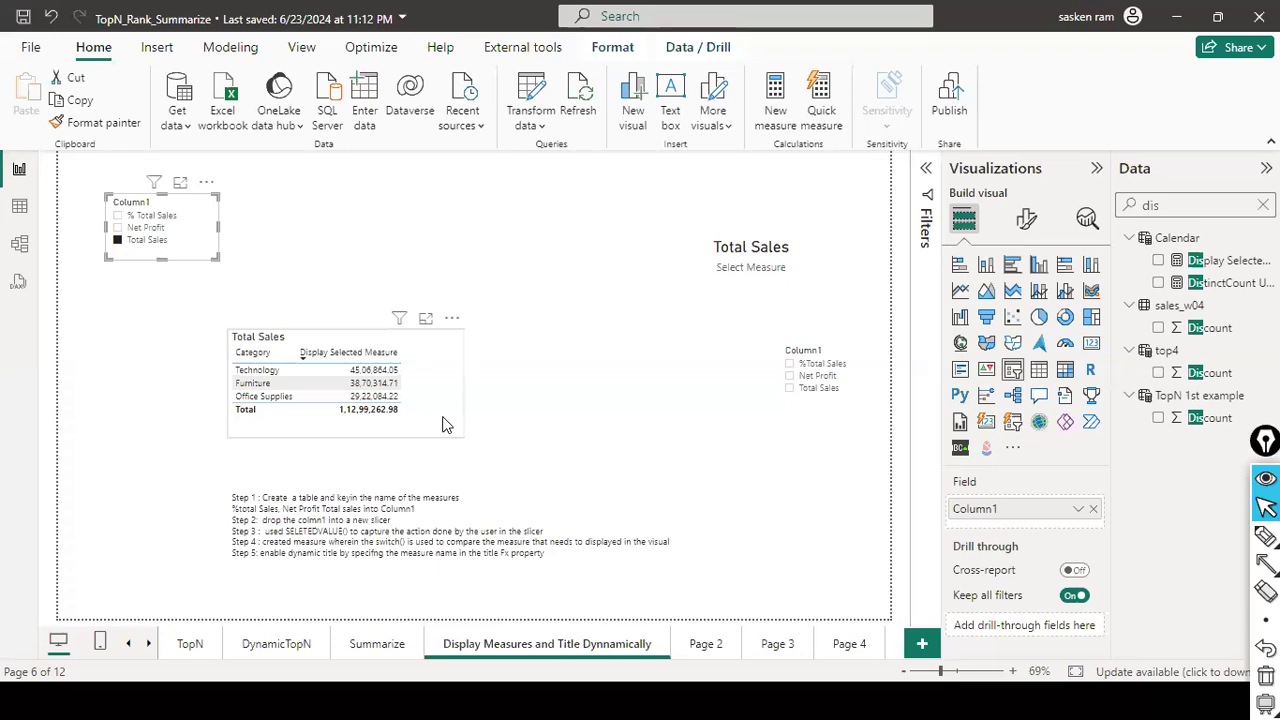
pyautogui.click(1239, 266)
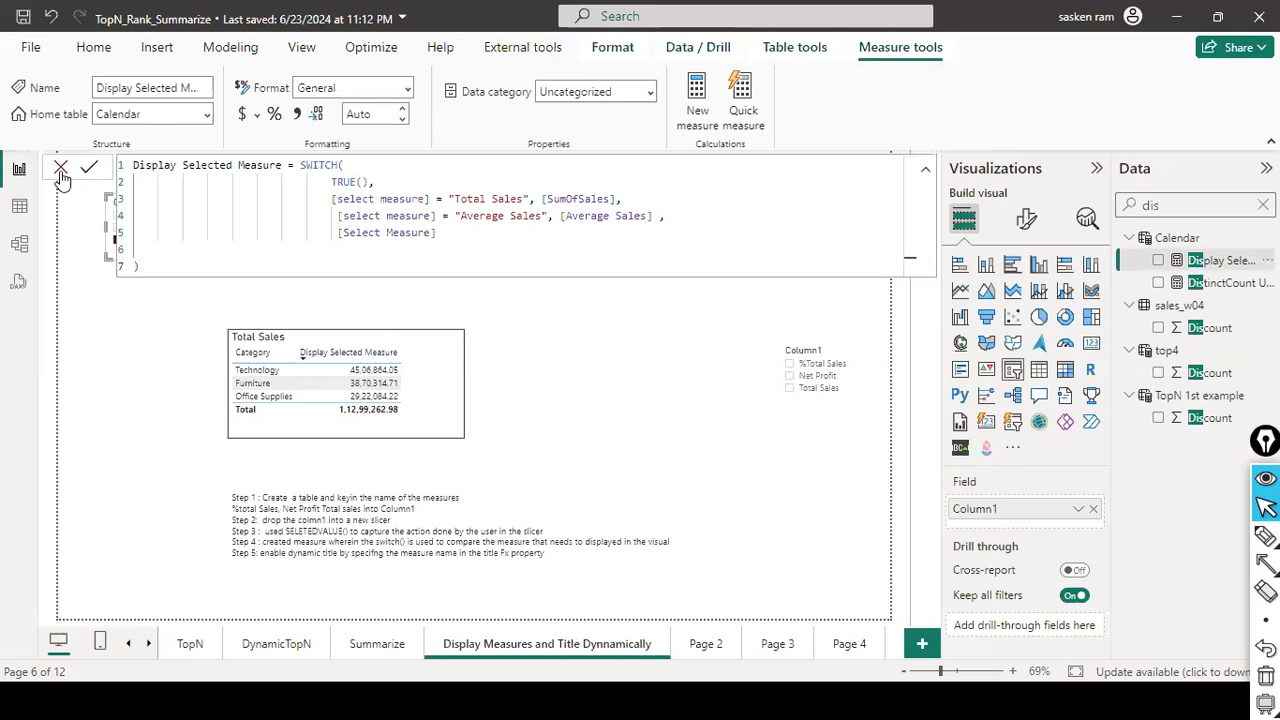
pyautogui.click(160, 258)
pyautogui.moveTo(160, 258); pyautogui.dragTo(148, 446)
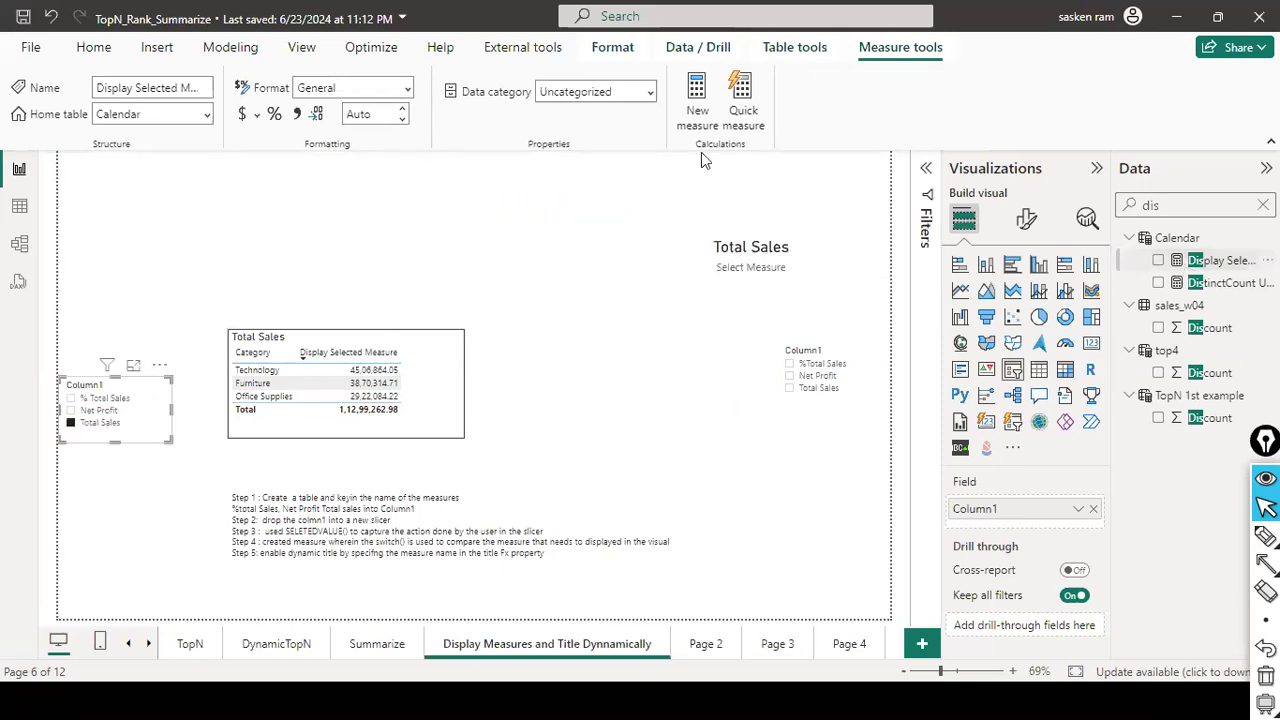
# - Reopen the Display Selected Measure formula and replace the "Average Sales" comparison text with "Net Profile"
pyautogui.click(1226, 284)
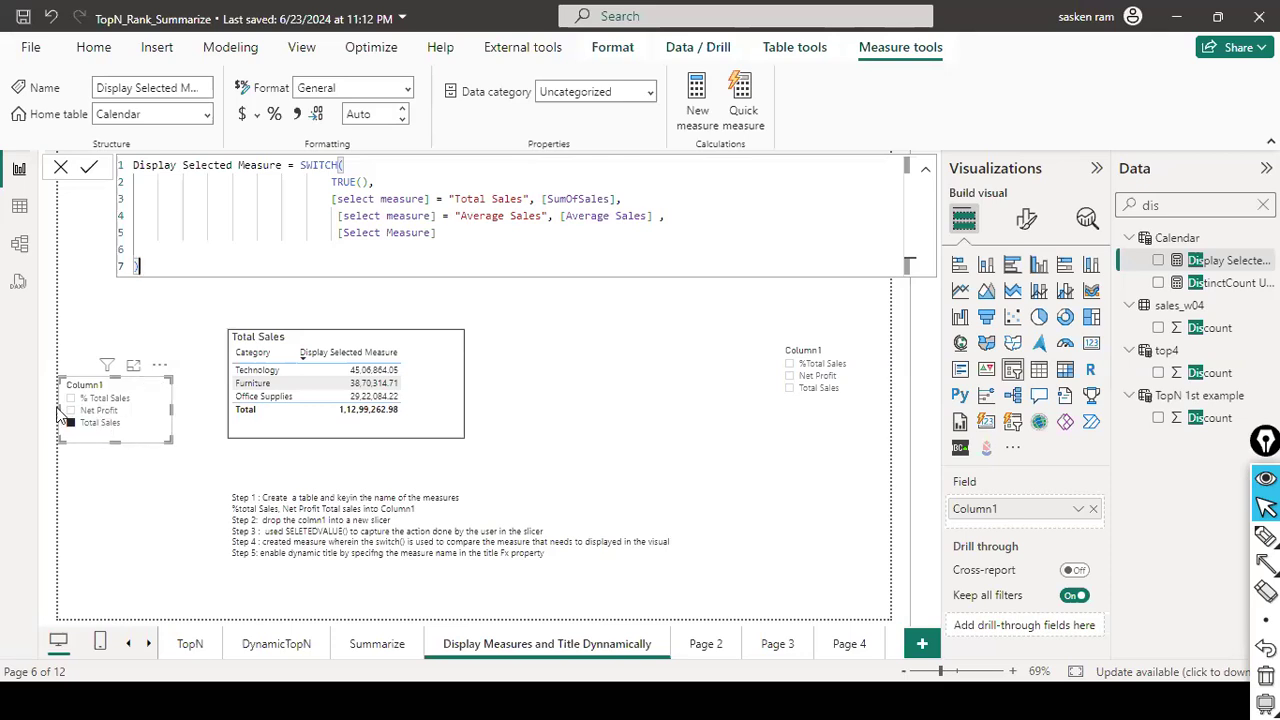
pyautogui.doubleClick(489, 218)
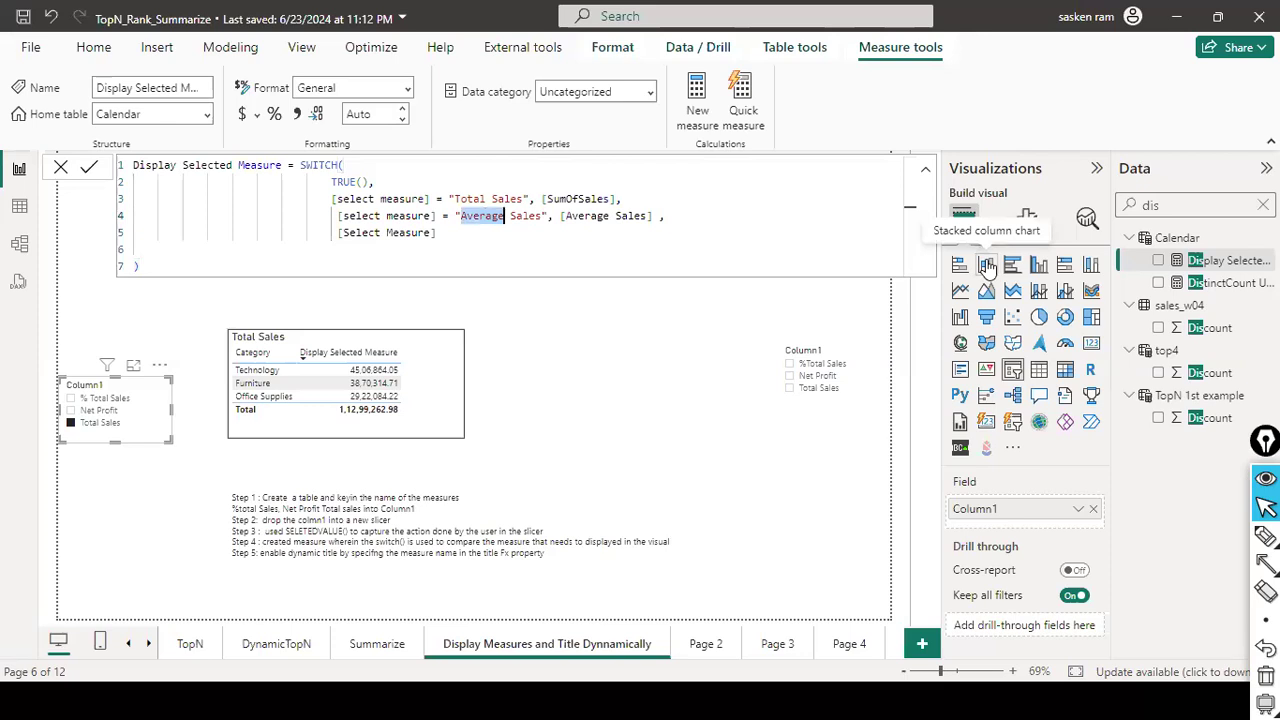
pyautogui.hotkey('ctrl', 'shift', 'Right')
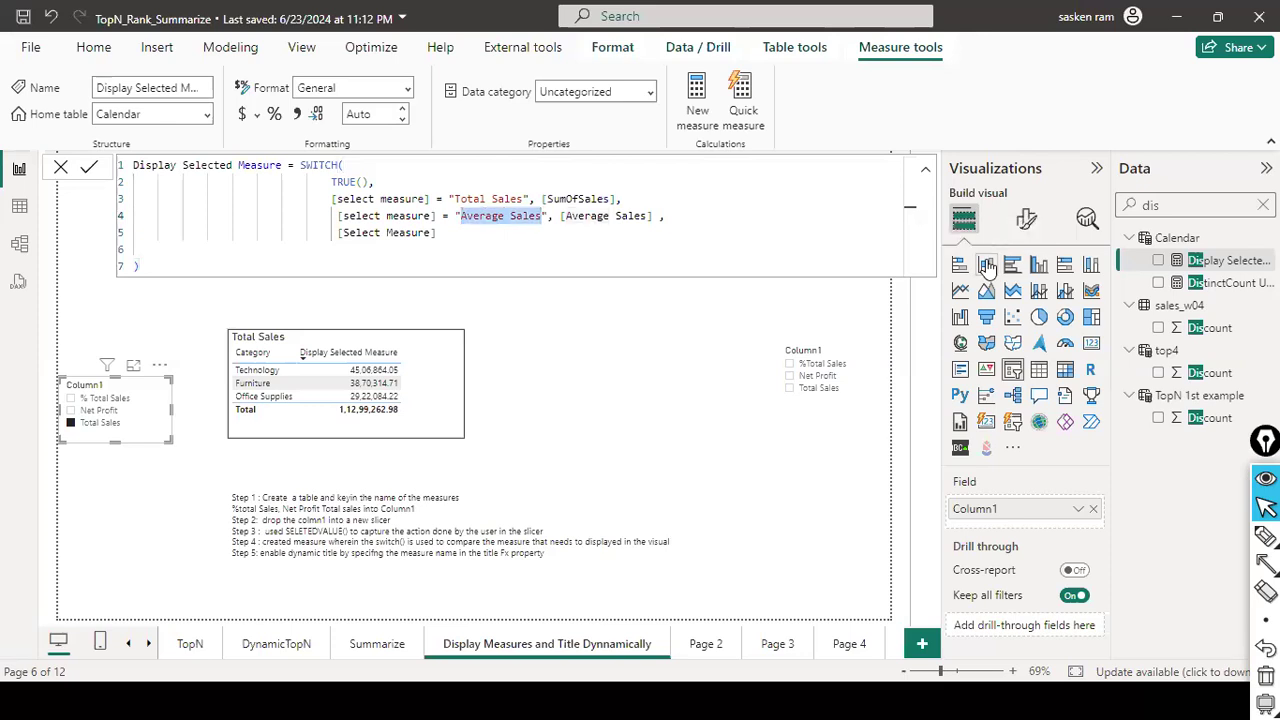
pyautogui.write('Net Profit')
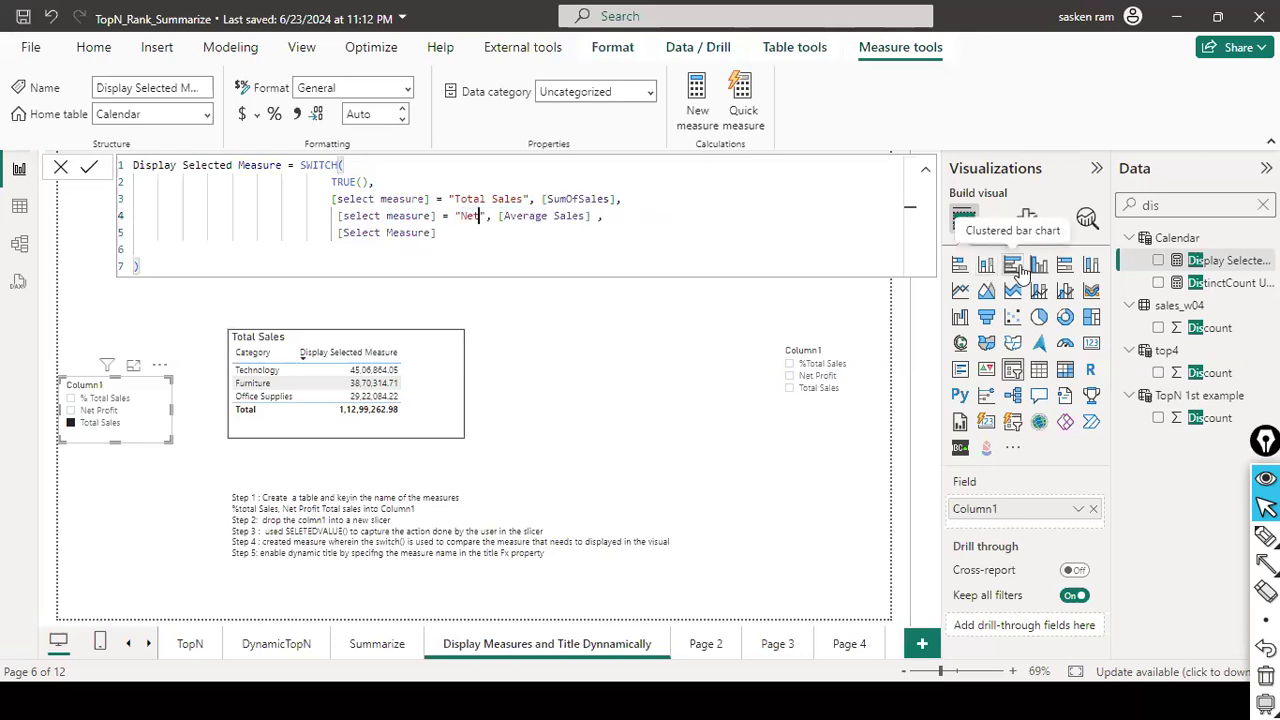
pyautogui.write('e')
# - Remove the [Average Sales] result from the second SWITCH condition of the formula
pyautogui.hotkey('ctrl', 'Right')
pyautogui.hotkey('ctrl', 'Right')
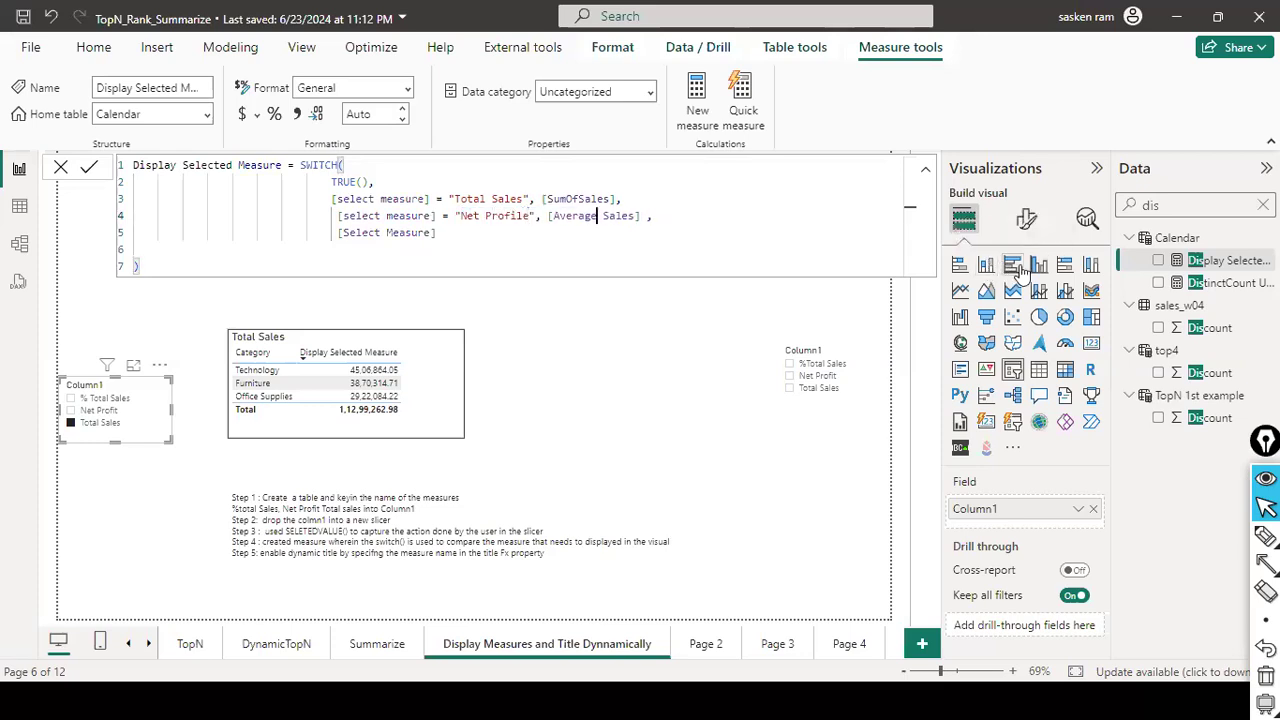
pyautogui.hotkey('ctrl', 'Left')
pyautogui.hotkey('ctrl', 'shift', 'Right')
pyautogui.hotkey('ctrl', 'shift', 'Right')
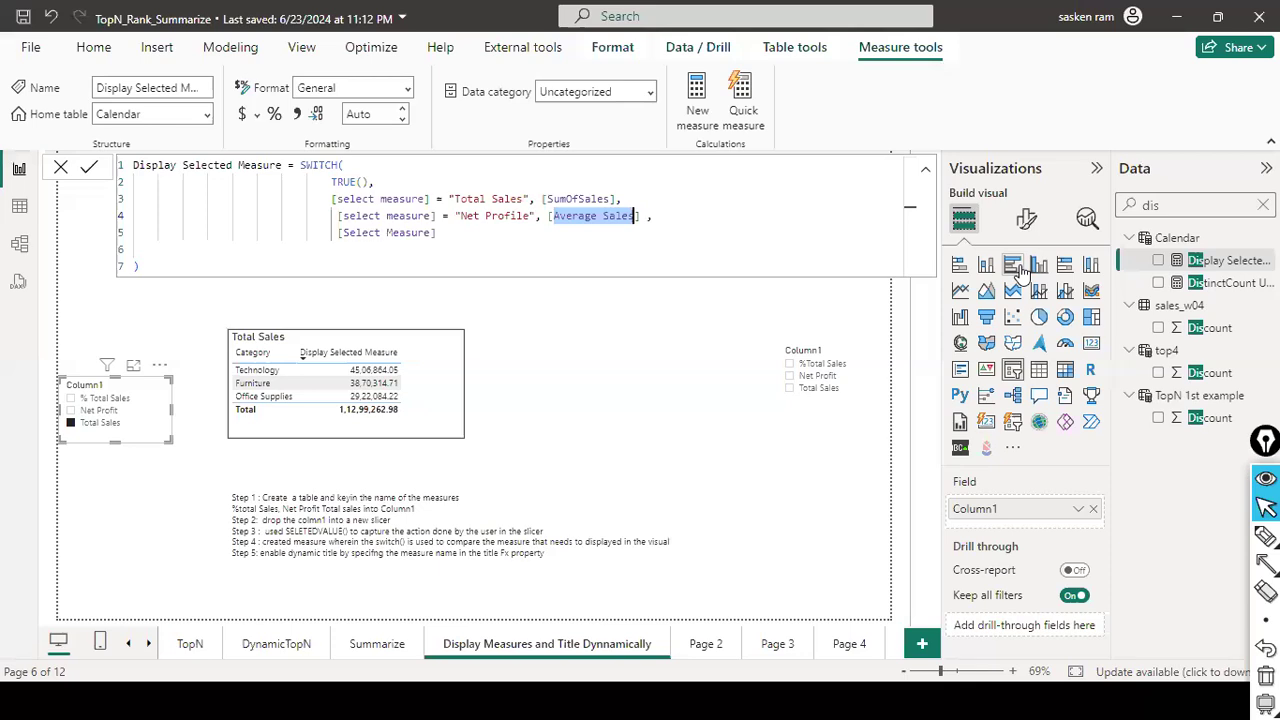
pyautogui.press('Delete')
pyautogui.write('Por')
pyautogui.press('BackSpace')
pyautogui.press('BackSpace')
pyautogui.press('BackSpace')
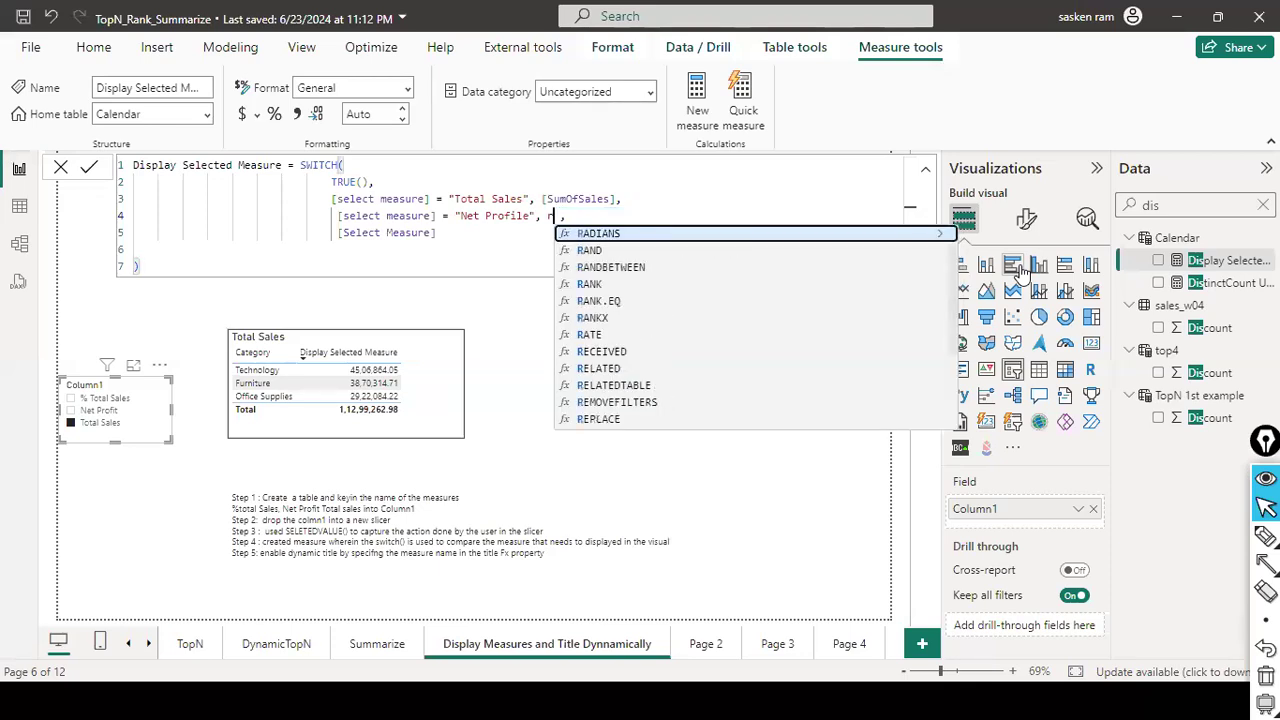
pyautogui.write('profi')
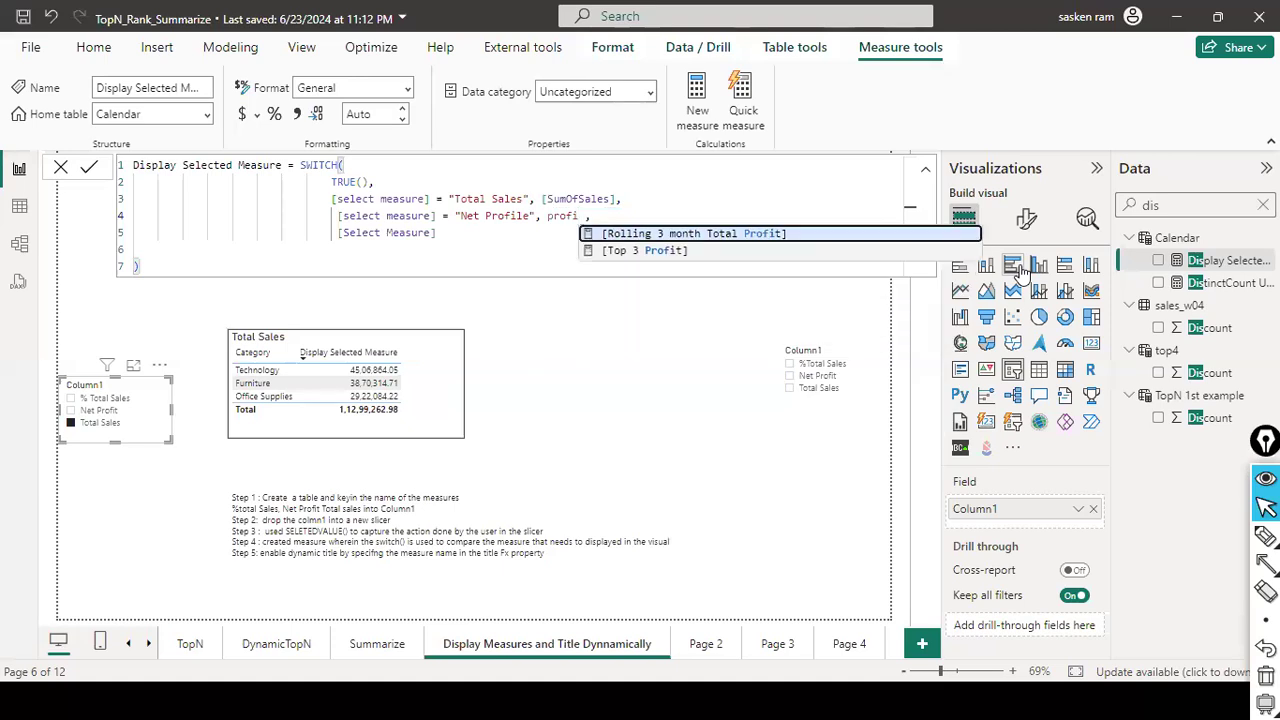
pyautogui.press('BackSpace')
pyautogui.press('BackSpace')
pyautogui.press('BackSpace')
pyautogui.press('BackSpace')
pyautogui.press('BackSpace')
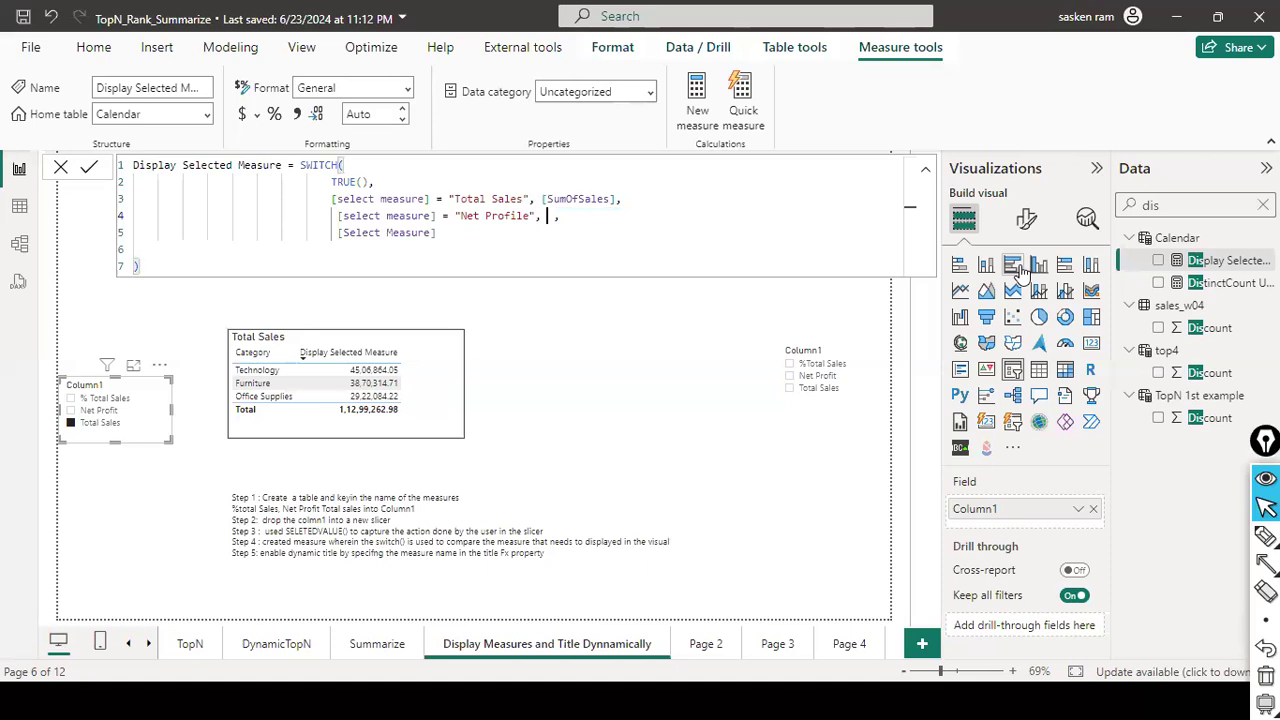
# - Insert [SumOfSales] as the result of the second SWITCH condition
pyautogui.write('[s ')
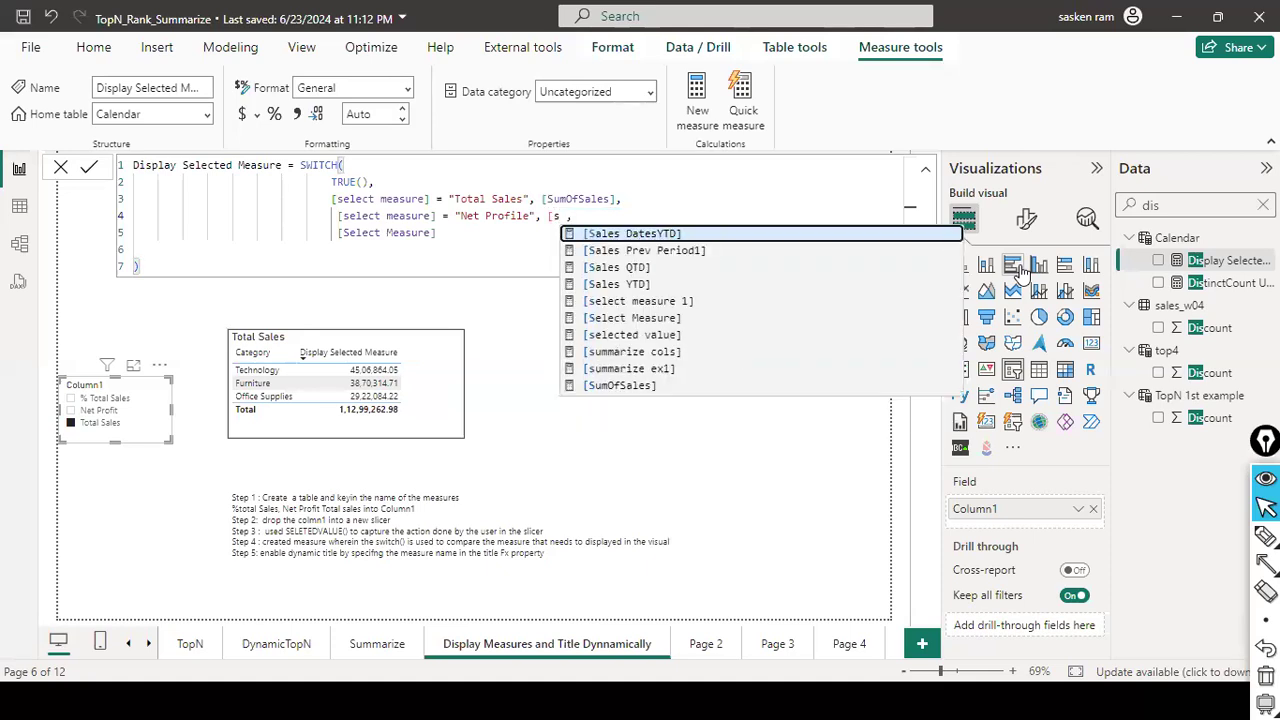
pyautogui.write('um')
pyautogui.press('Down')
pyautogui.press('Down')
pyautogui.press('Tab')
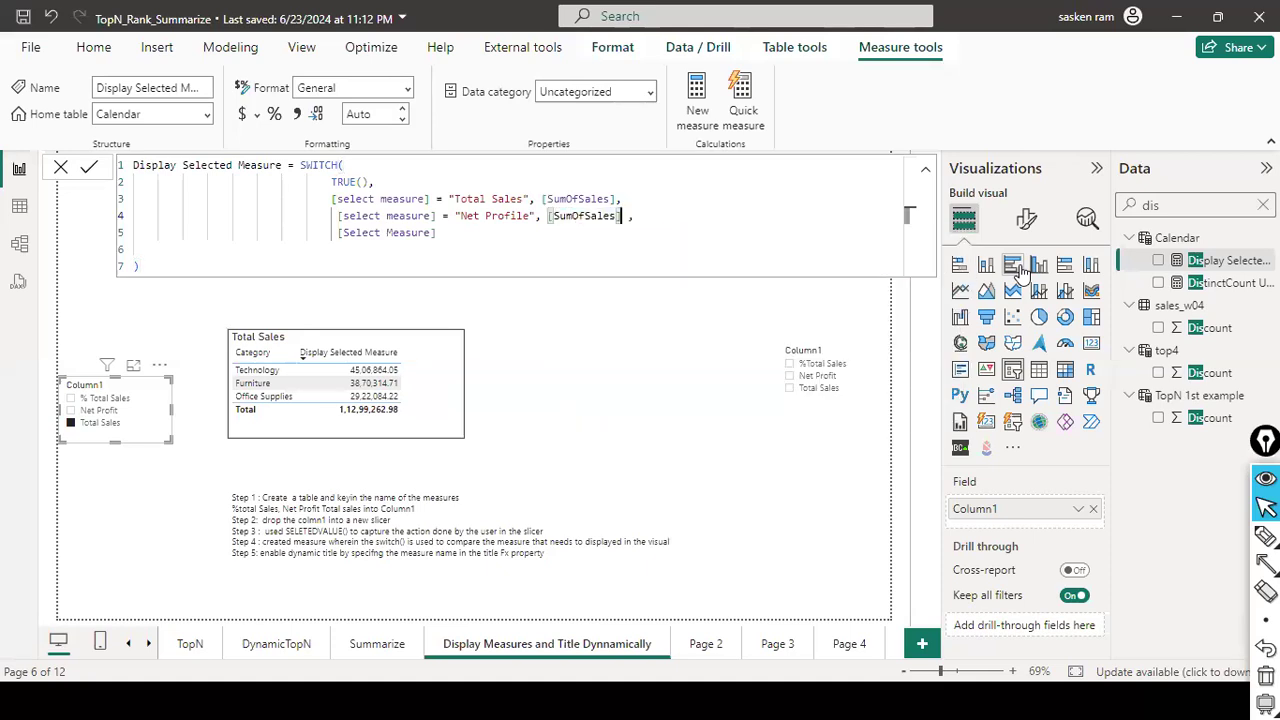
pyautogui.press('Down')
pyautogui.press('Down')
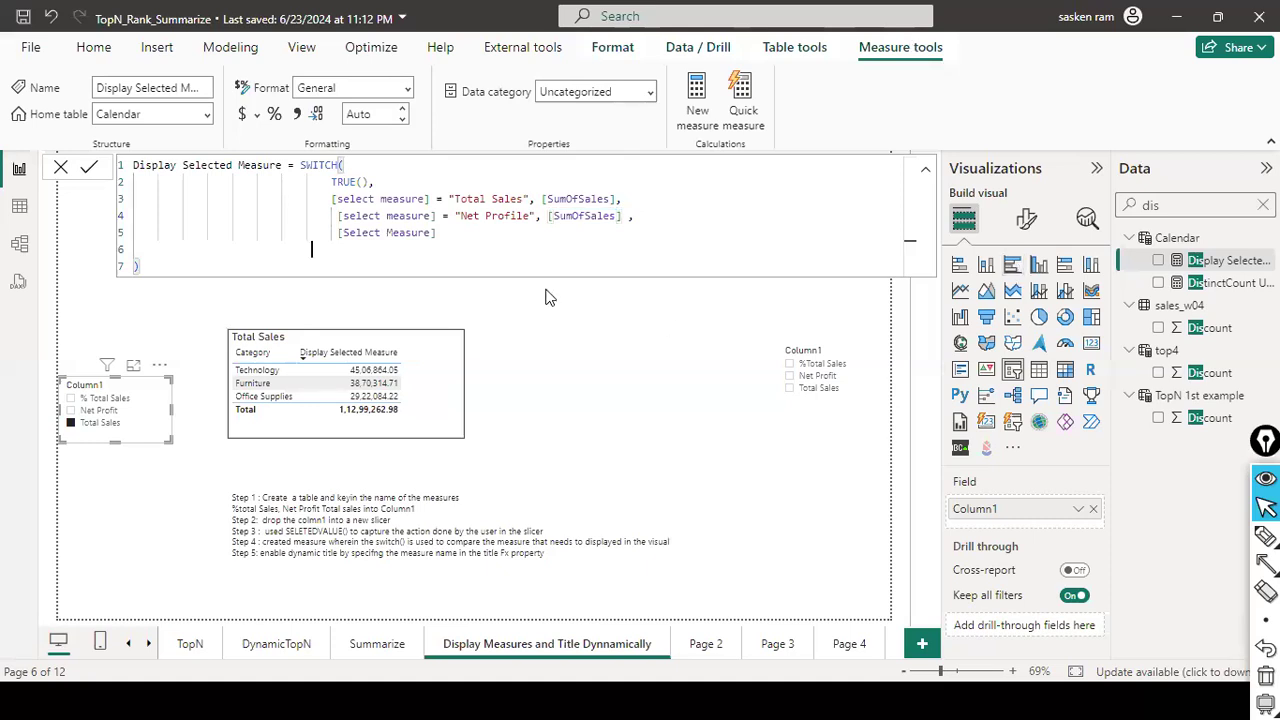
# - Correct the comparison text in the second SWITCH condition to "Net Profit"
pyautogui.click(535, 216)
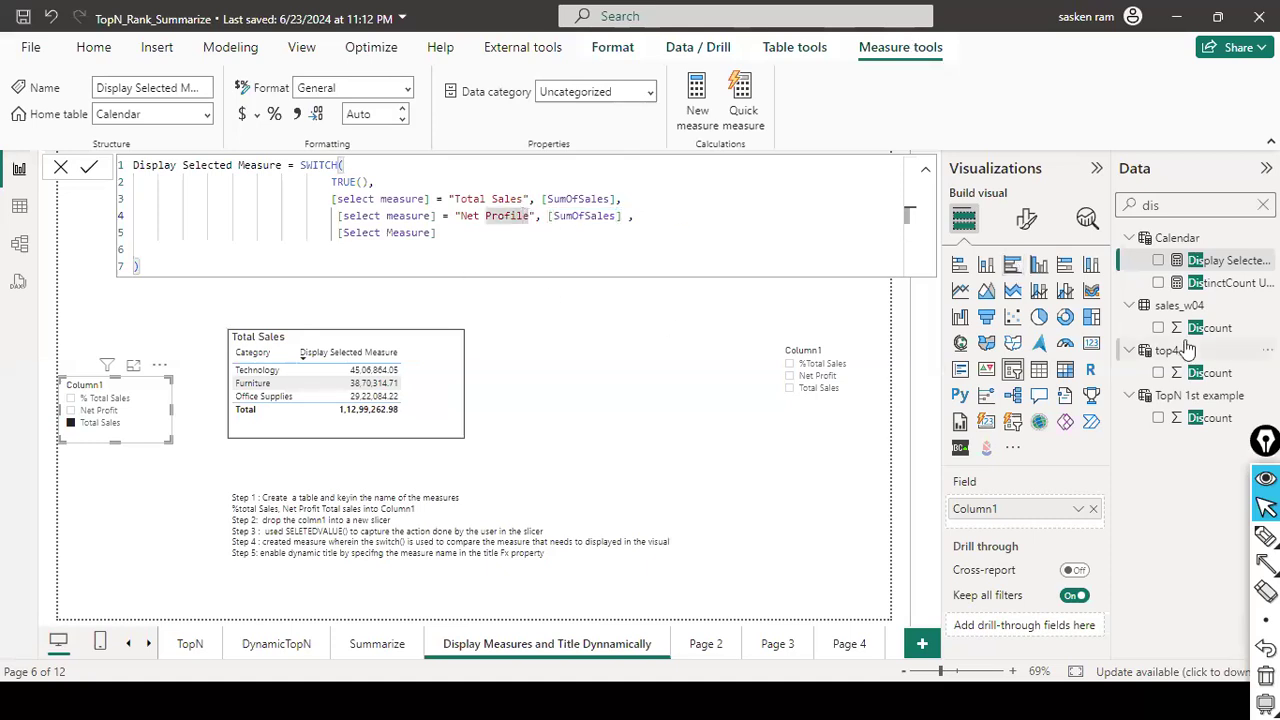
pyautogui.press('BackSpace')
pyautogui.press('BackSpace')
pyautogui.write('t')
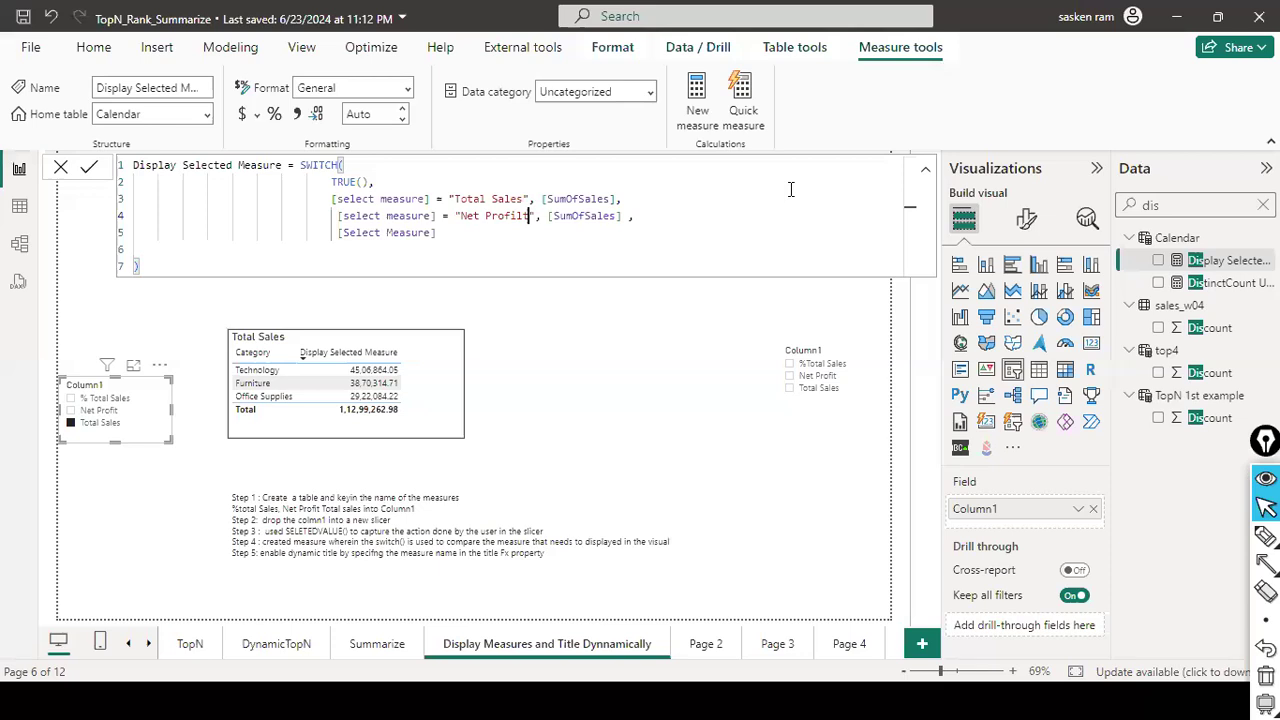
pyautogui.hotkey('ctrl', 'shift', 'Left')
pyautogui.press('BackSpace')
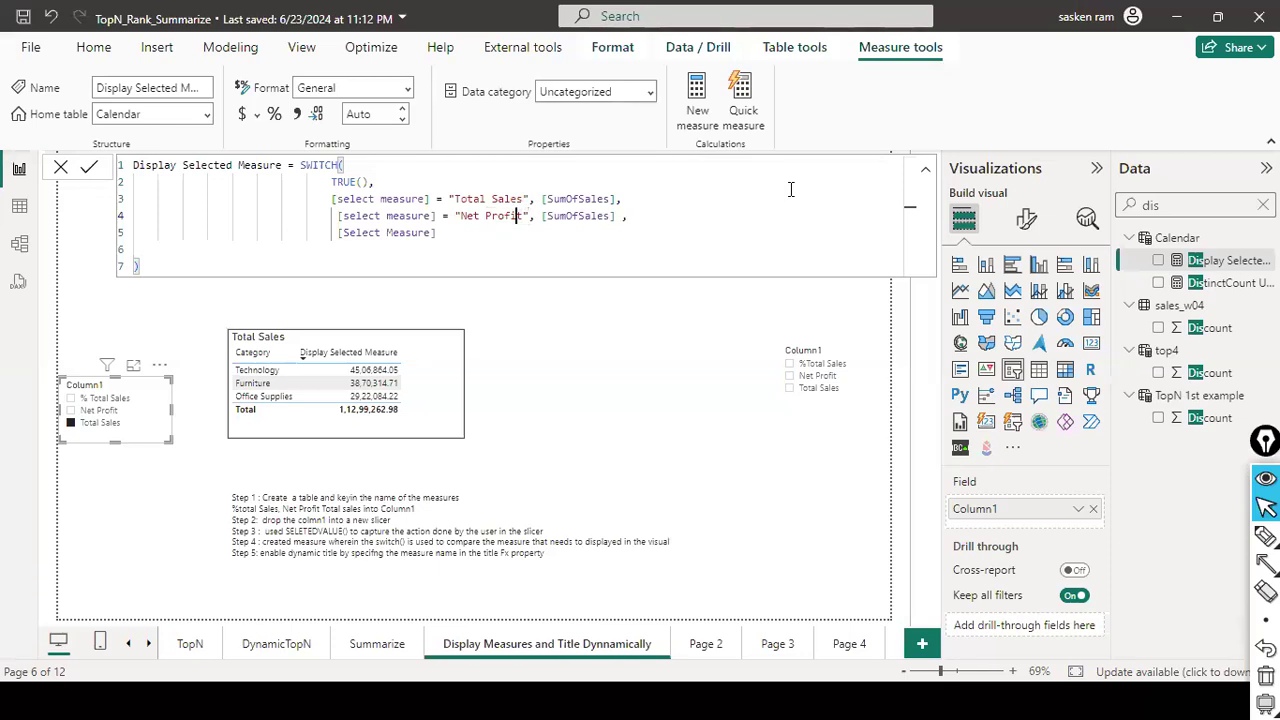
pyautogui.click(514, 239)
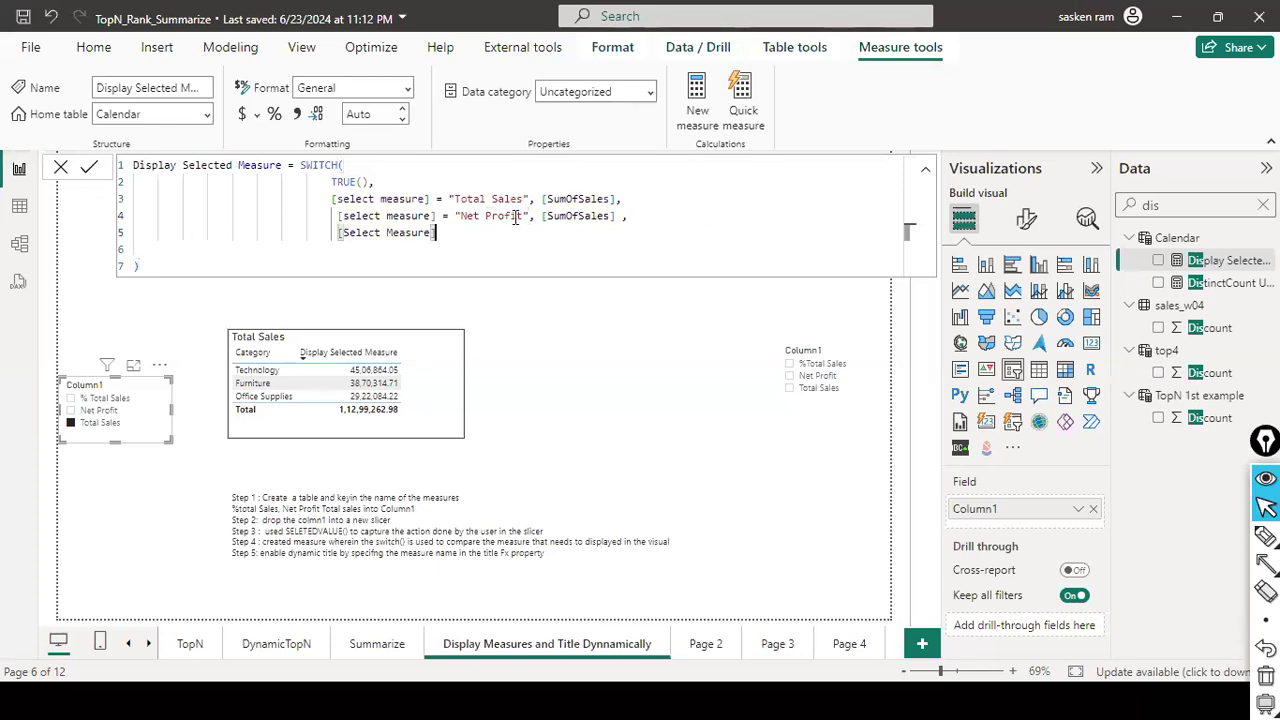
pyautogui.click(466, 215)
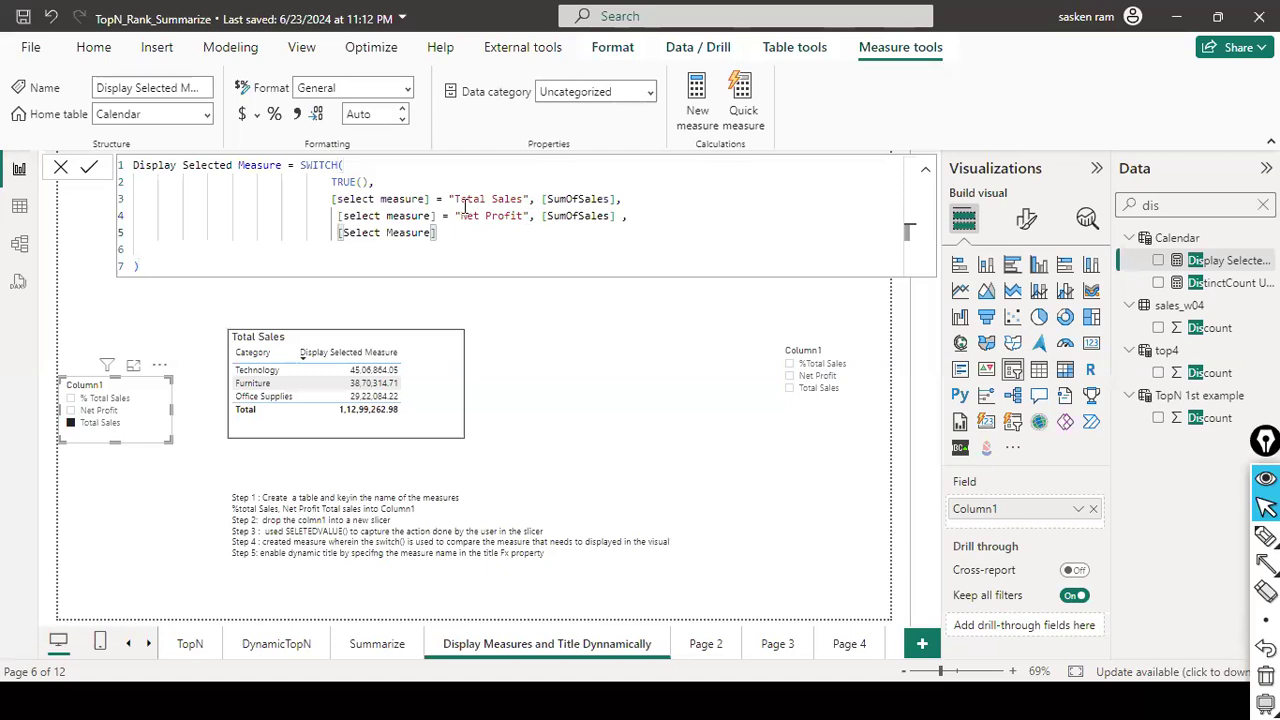
# - Review the "Net Profit" condition of the Display Selected Measure formula and close the formula editor
pyautogui.click(495, 219)
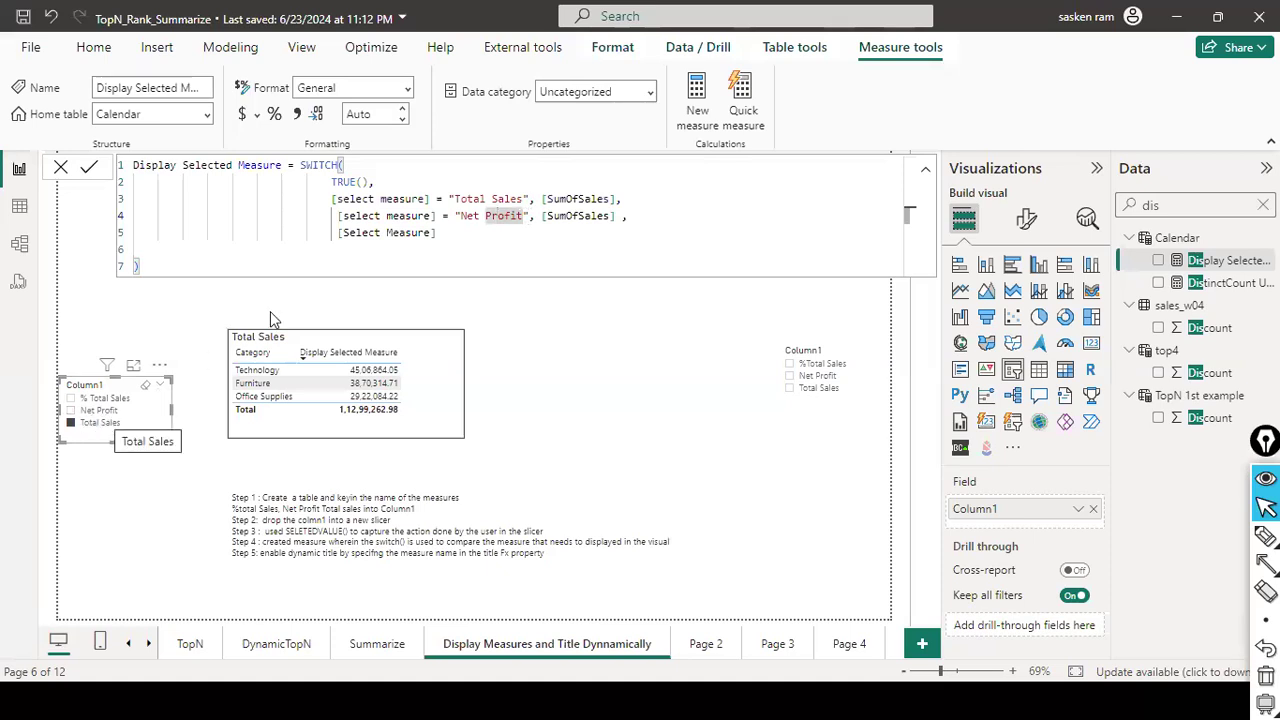
pyautogui.click(422, 219)
pyautogui.click(498, 216)
pyautogui.click(566, 216)
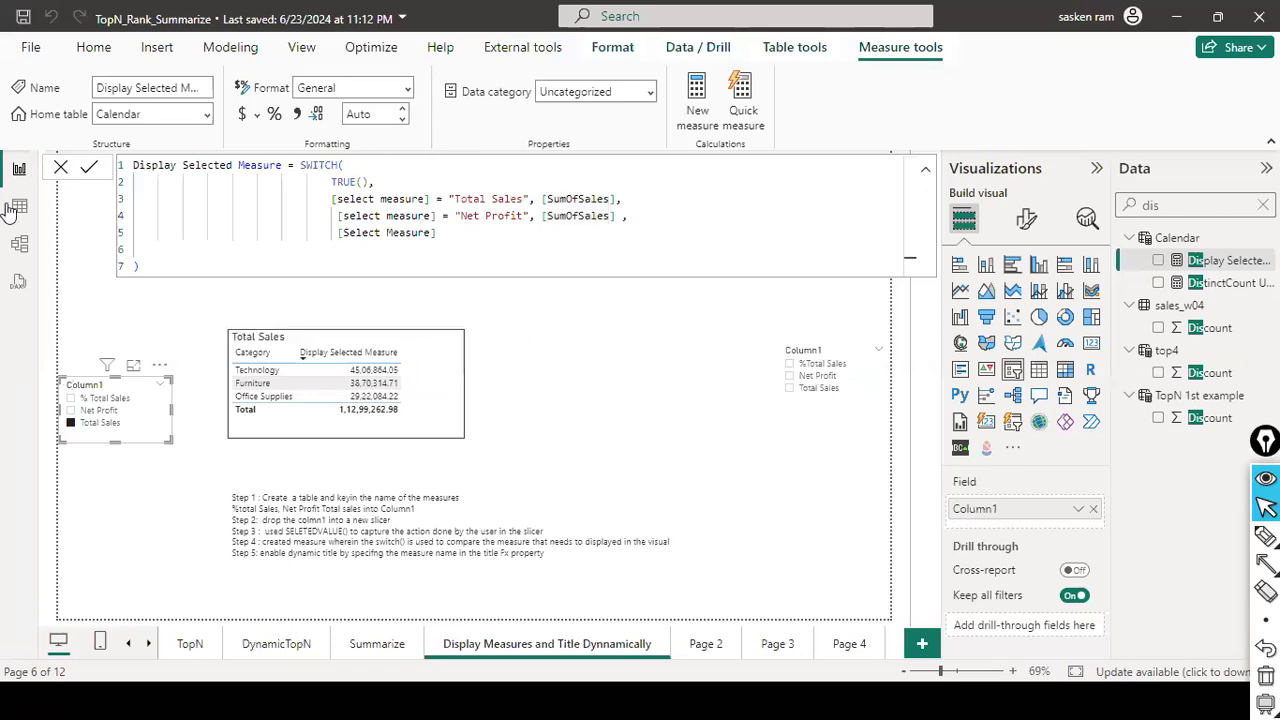
pyautogui.click(60, 167)
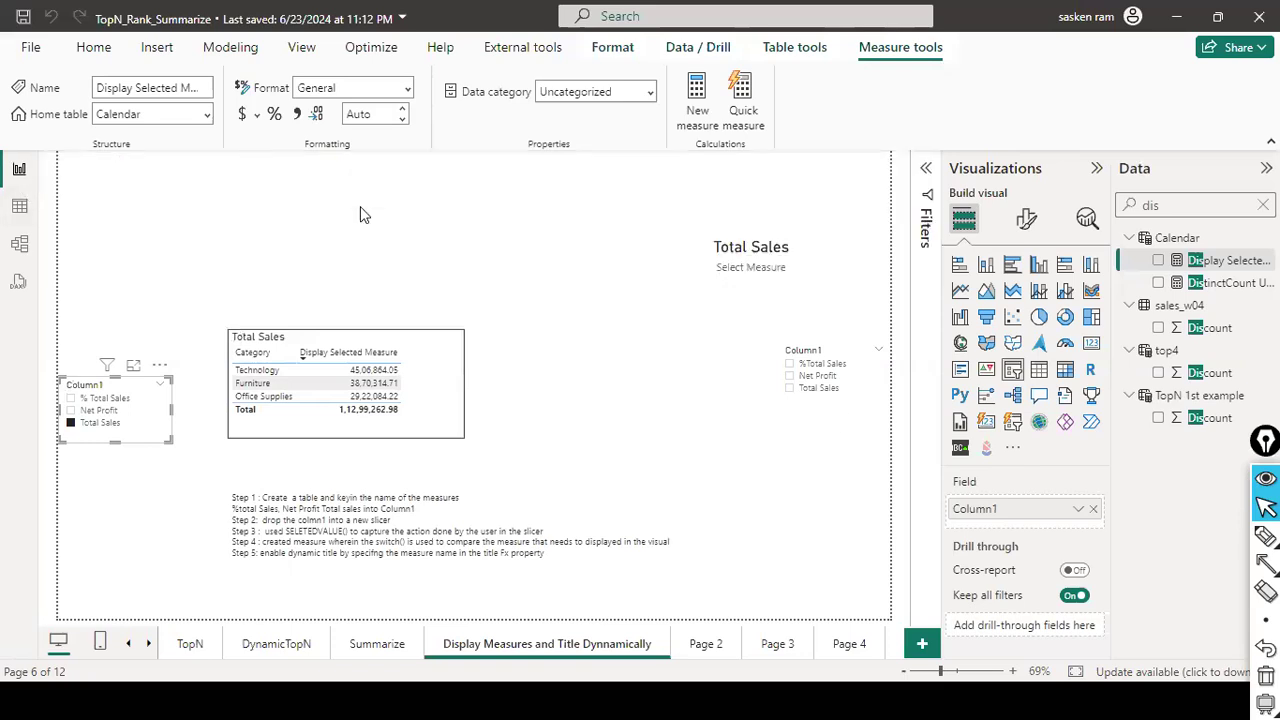
# - Filter the report to Net Profit in the Column1 slicer and check the category table
pyautogui.click(72, 422)
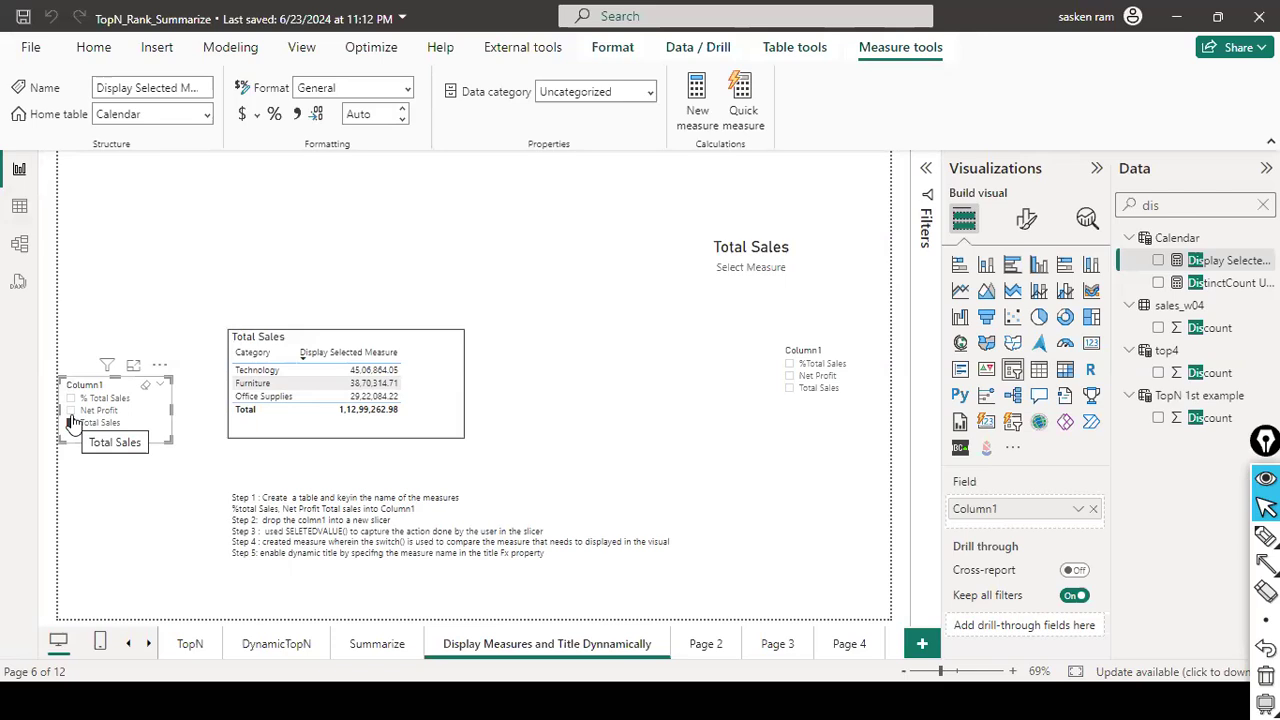
pyautogui.click(71, 410)
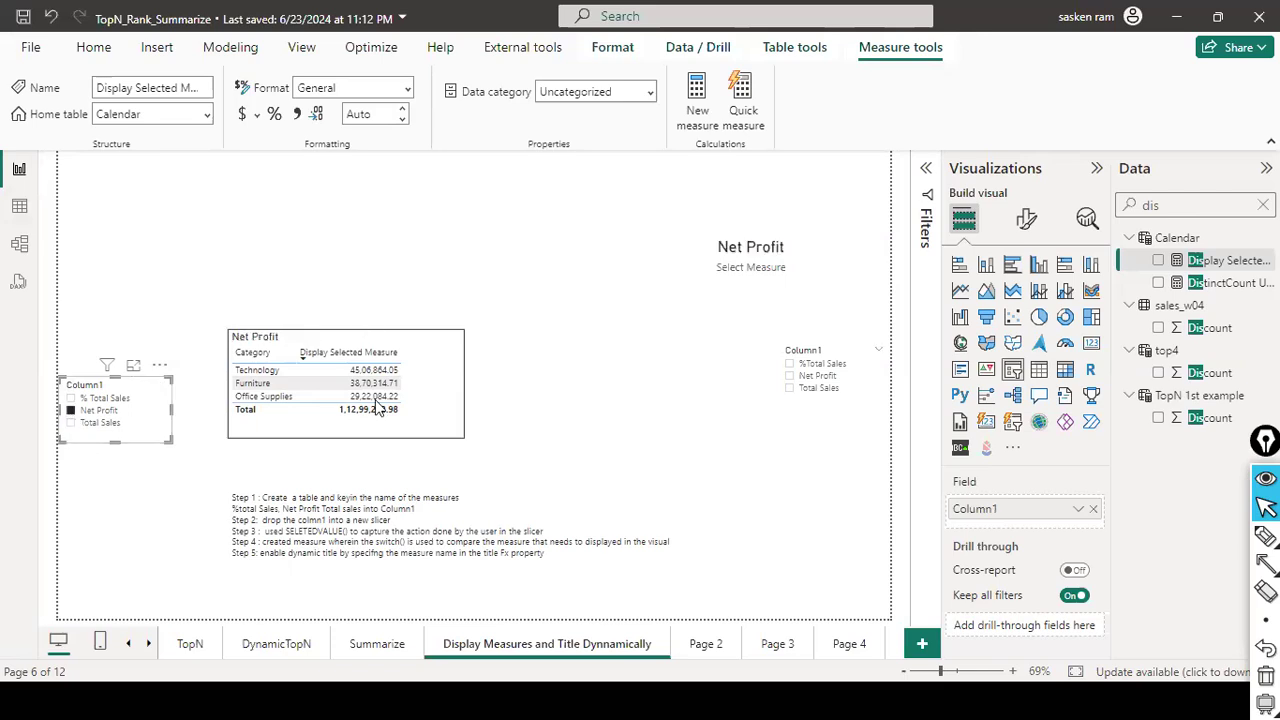
pyautogui.click(300, 384)
# - Clear the field search and examine the columns of the sales_w04 table in Table view
pyautogui.click(1263, 205)
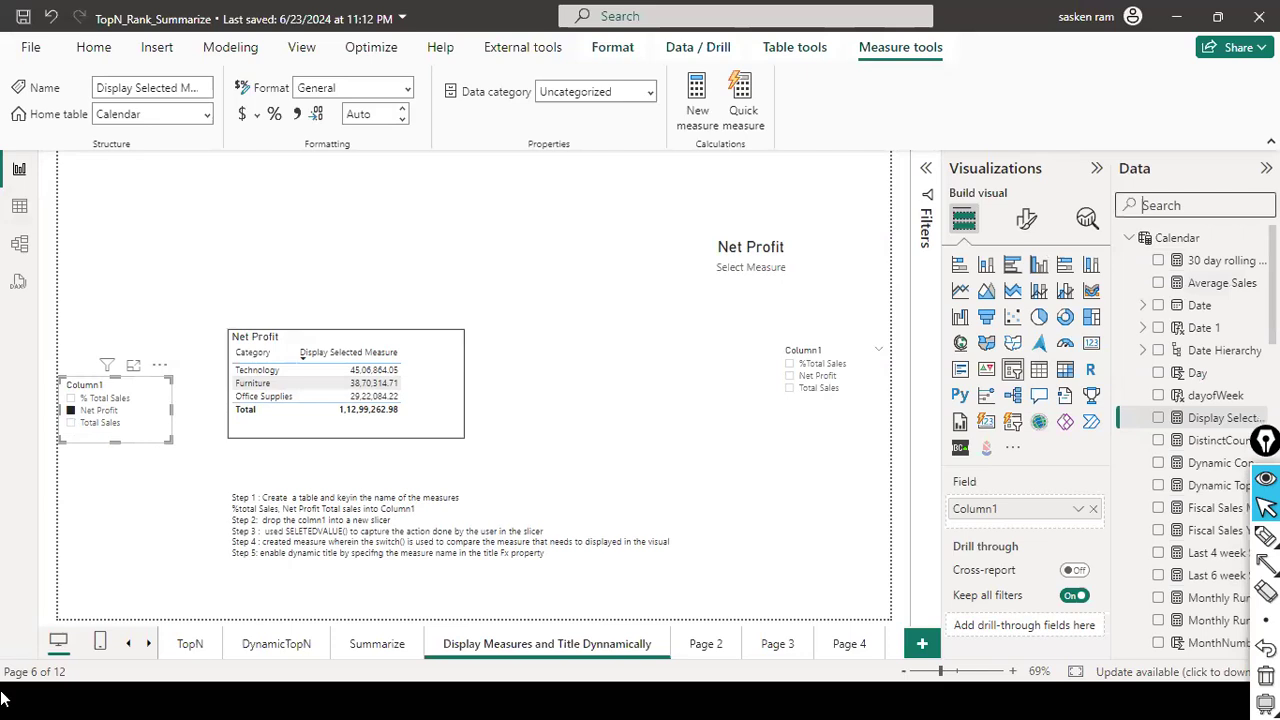
pyautogui.click(245, 50)
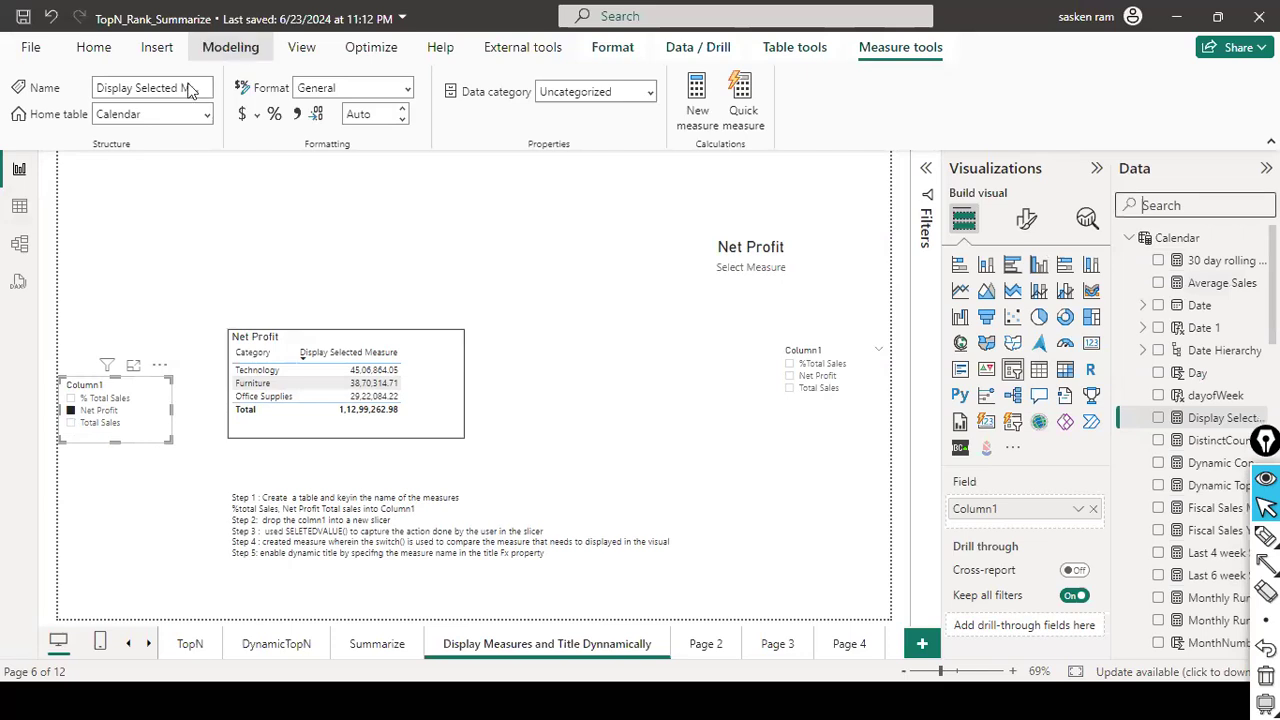
pyautogui.click(20, 206)
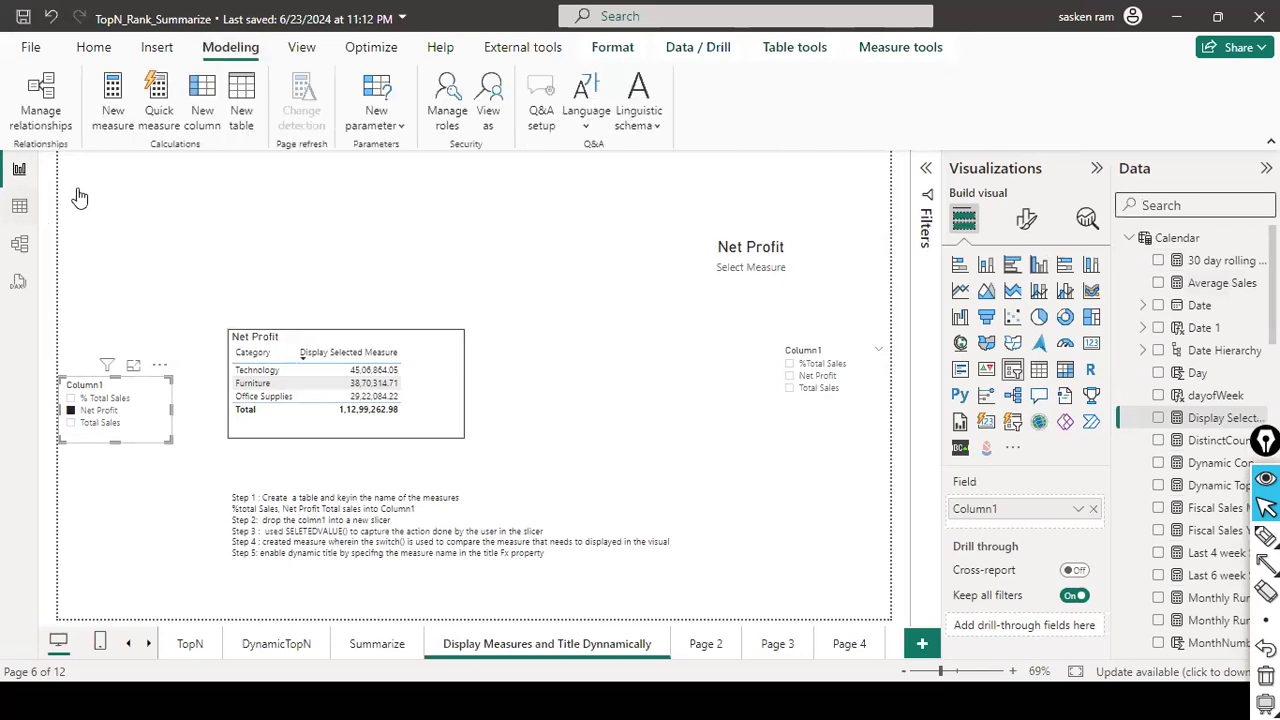
pyautogui.scroll(-1, 1175, 322)
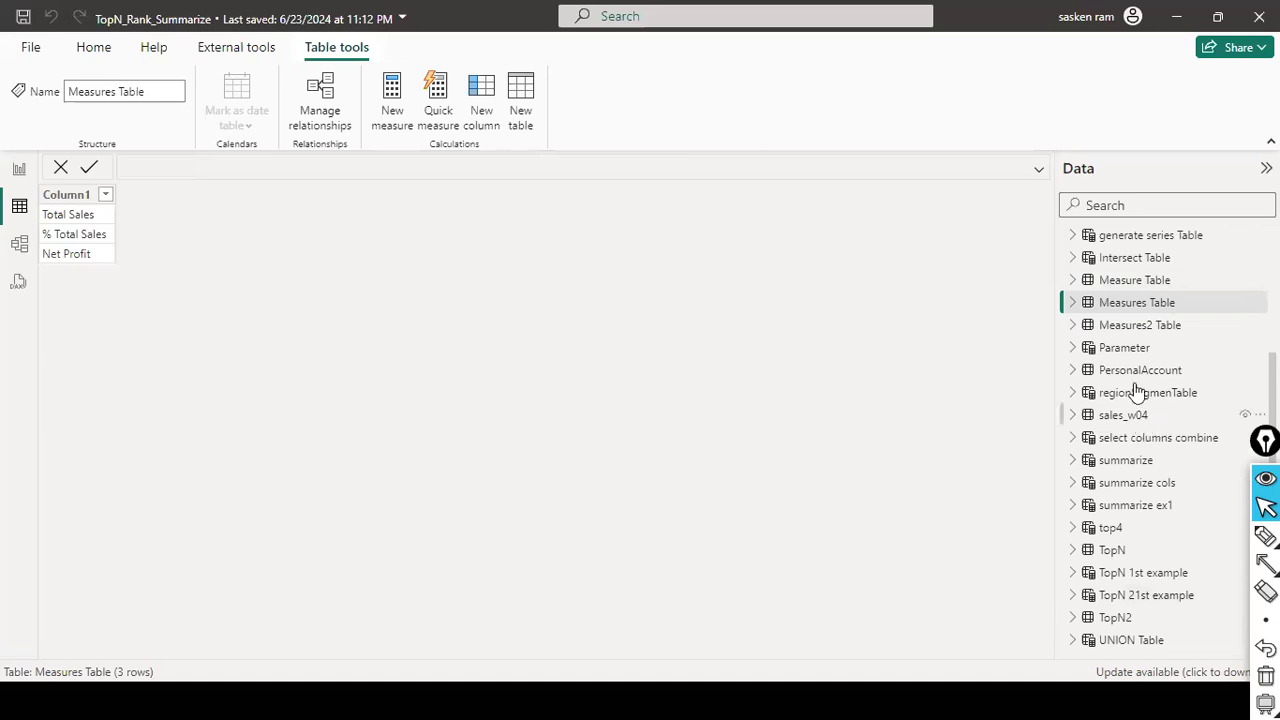
pyautogui.click(1122, 415)
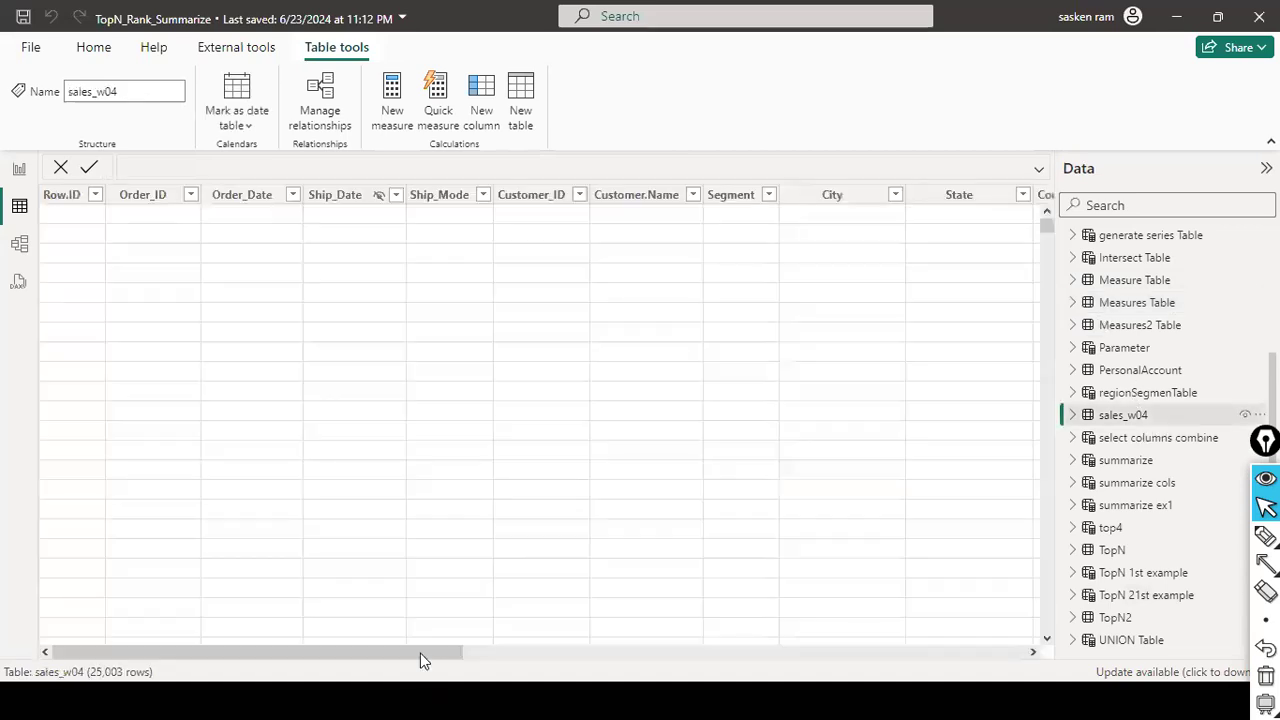
pyautogui.moveTo(400, 652); pyautogui.dragTo(5, 119)
# - Return to the report and start a new measure named Net Profit with SUMX over the sales_w04 table
pyautogui.click(22, 166)
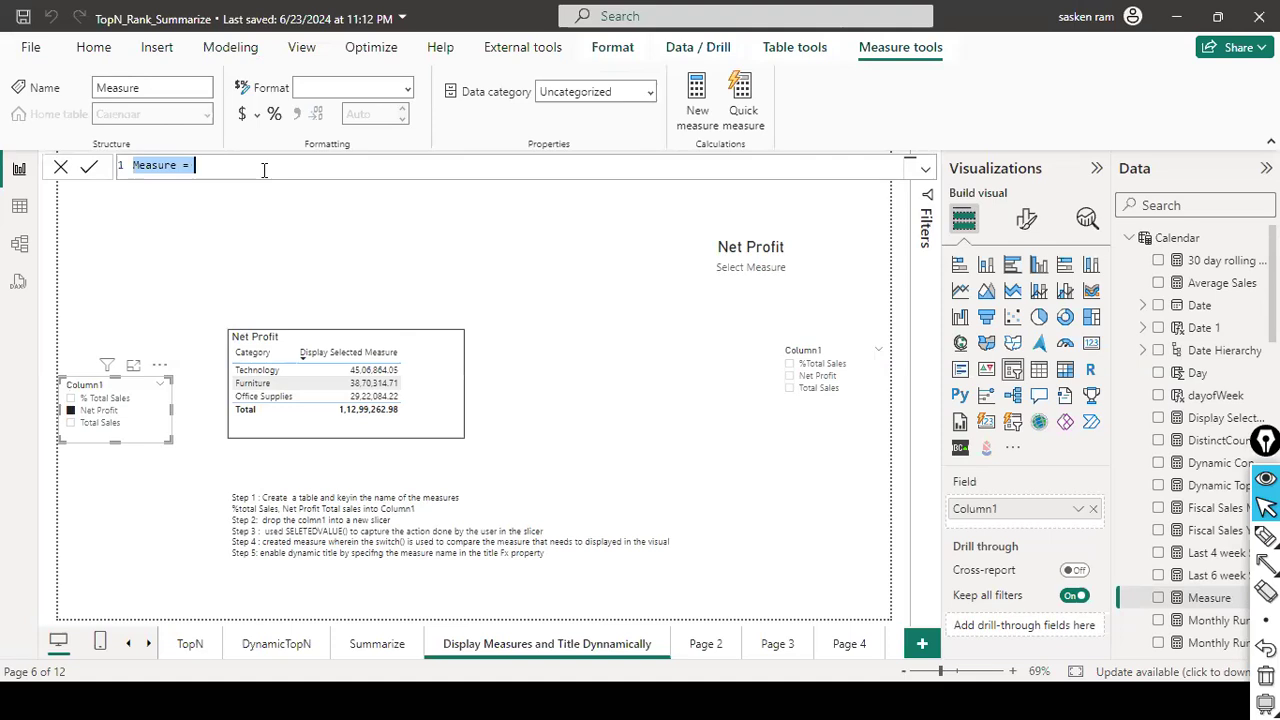
pyautogui.write('Net Profit')
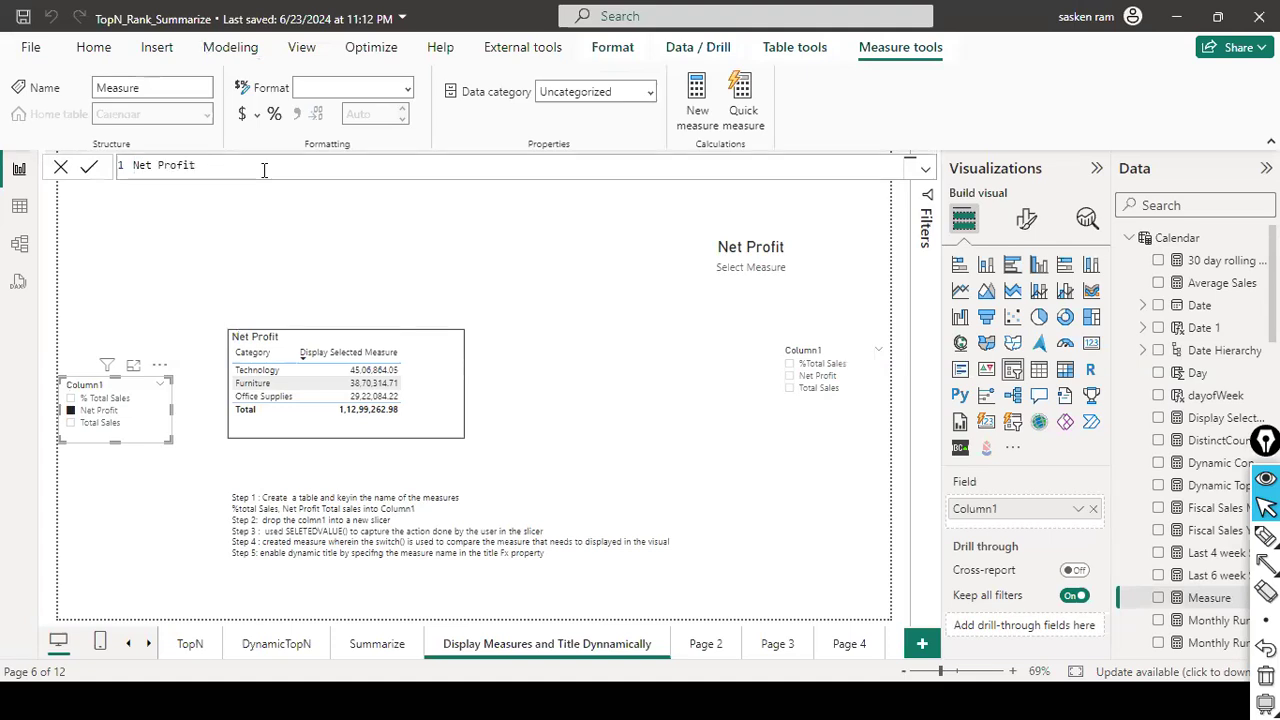
pyautogui.write(' = sumx')
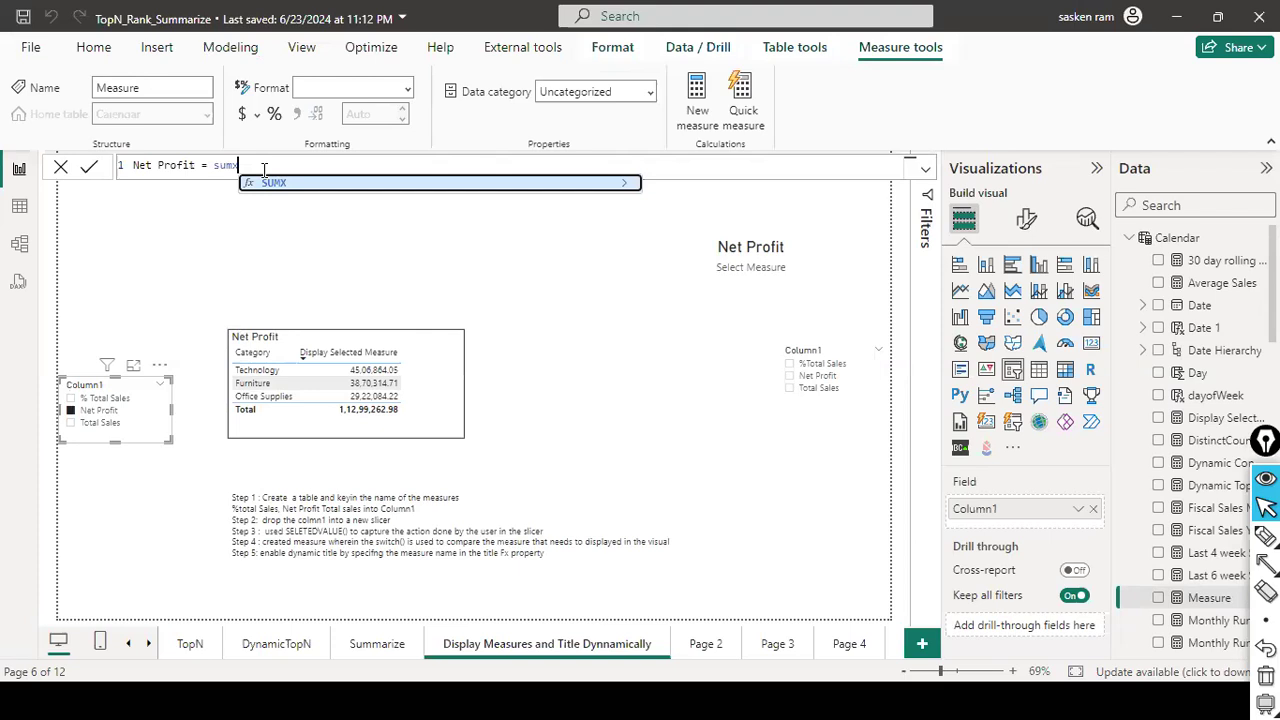
pyautogui.write('(')
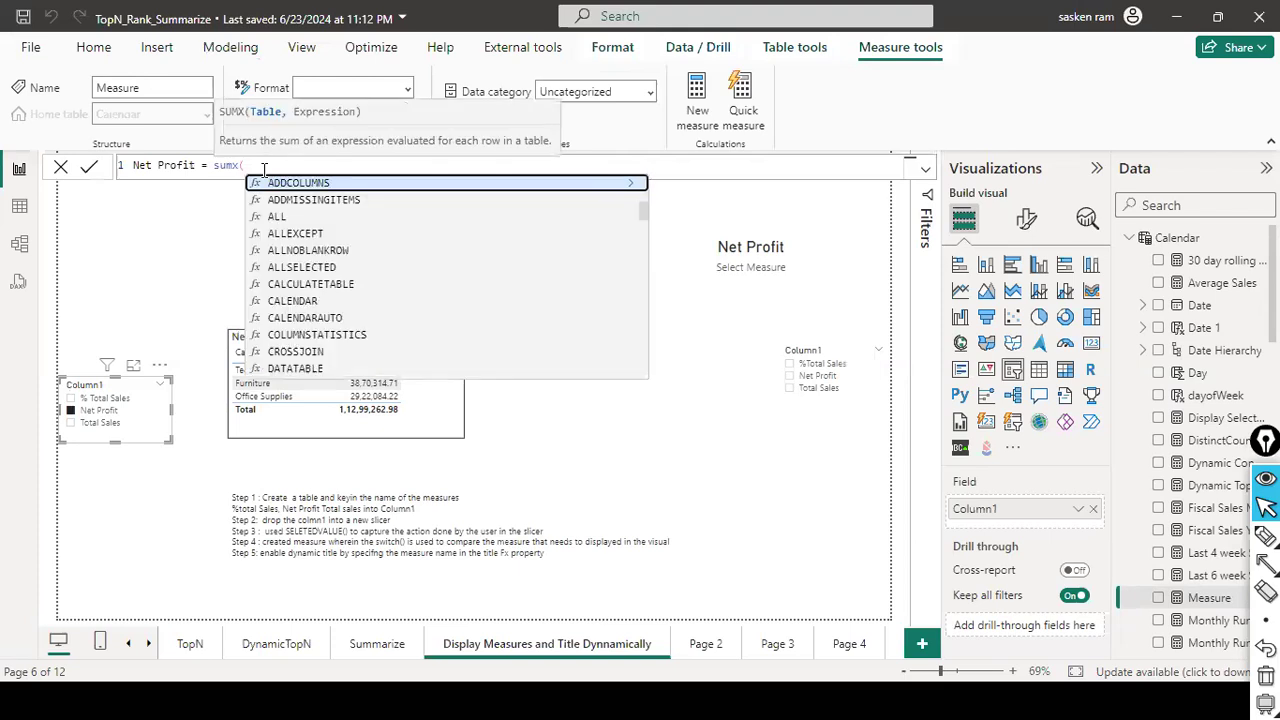
pyautogui.write('sales')
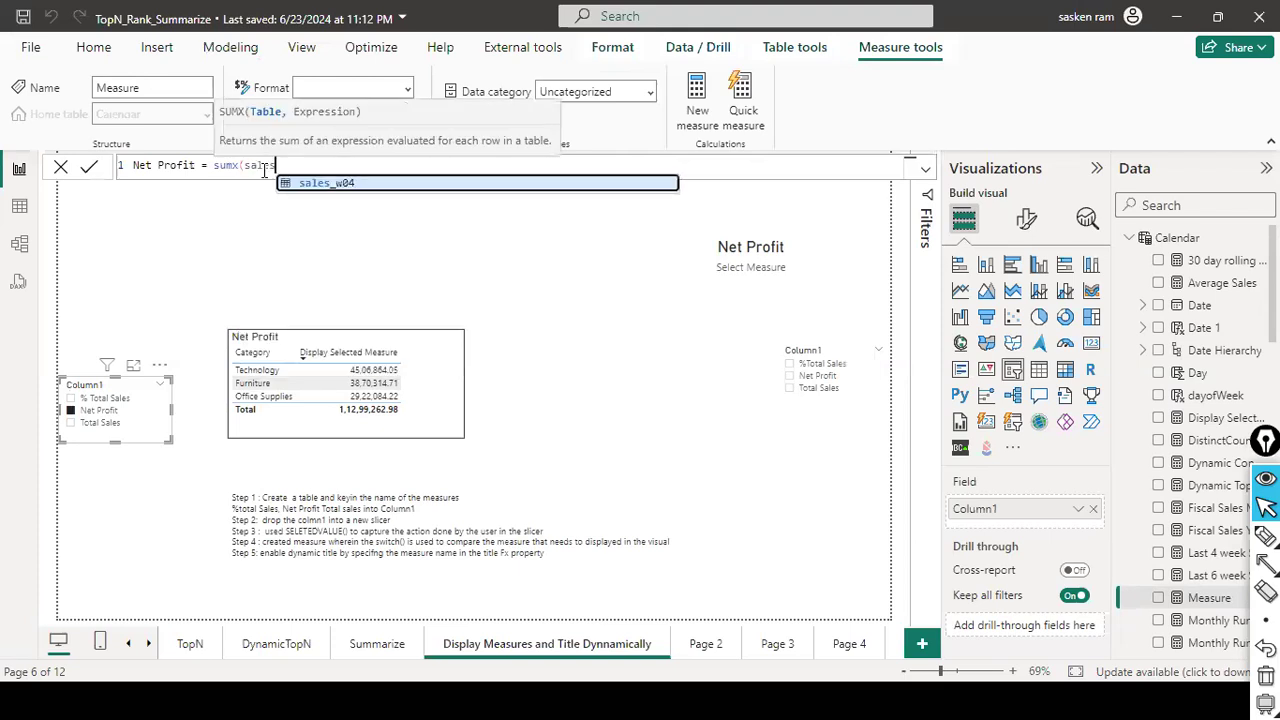
pyautogui.write('_w04,')
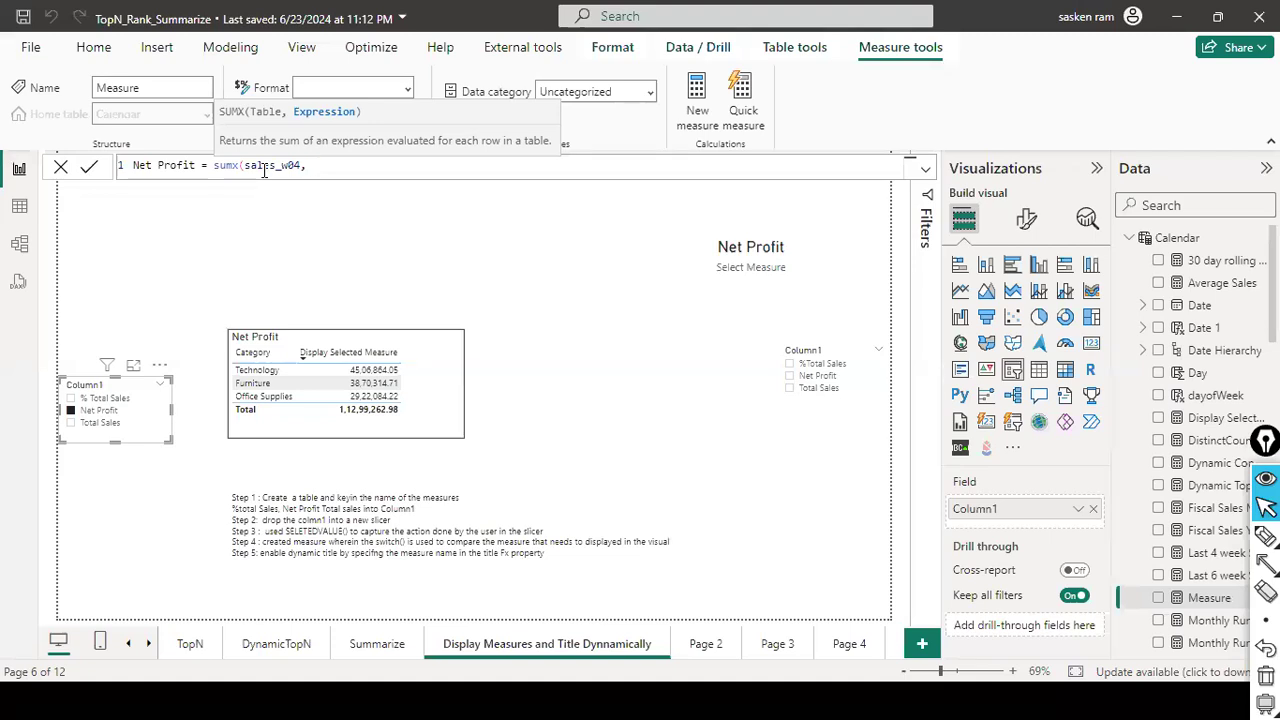
# - Enter the sales_w04[Sales] column followed by a minus sign as the start of the SUMX expression
pyautogui.write(' sales')
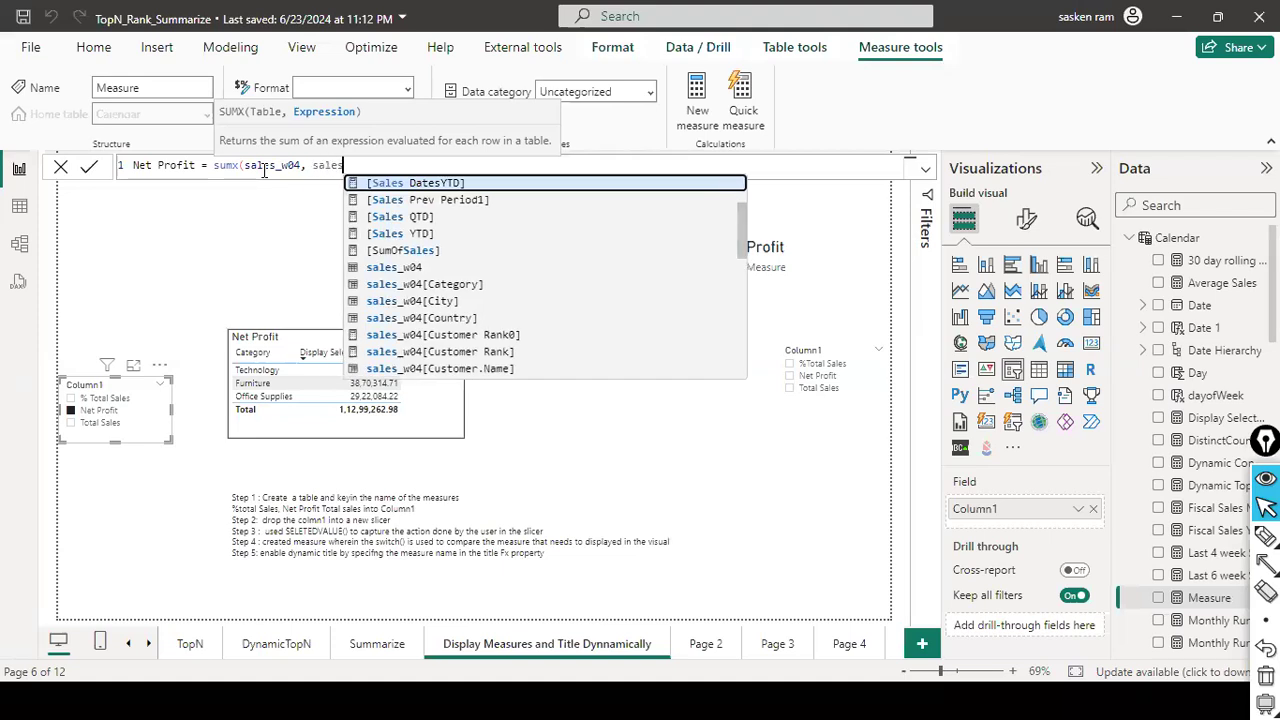
pyautogui.press('Down')
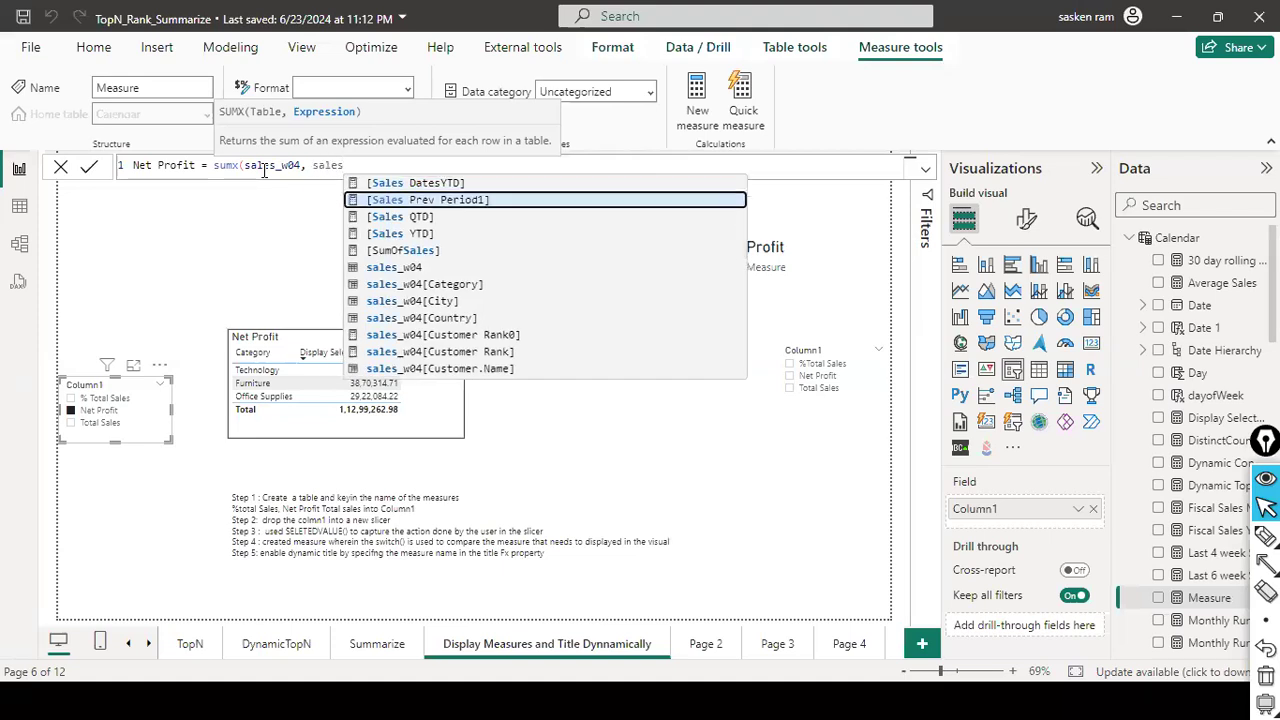
pyautogui.press('Down')
pyautogui.press('Down')
pyautogui.press('Down')
pyautogui.press('Down')
pyautogui.press('Down')
pyautogui.press('Down')
pyautogui.press('Down')
pyautogui.press('Down')
pyautogui.press('Down')
pyautogui.press('Down')
pyautogui.press('Down')
pyautogui.press('Down')
pyautogui.press('Down')
pyautogui.press('Down')
pyautogui.press('Down')
pyautogui.press('Down')
pyautogui.press('Down')
pyautogui.press('Down')
pyautogui.press('Down')
pyautogui.press('Down')
pyautogui.press('Down')
pyautogui.press('Down')
pyautogui.press('Down')
pyautogui.press('Down')
pyautogui.press('Down')
pyautogui.press('Down')
pyautogui.press('Down')
pyautogui.press('Down')
pyautogui.press('Down')
pyautogui.press('Down')
pyautogui.press('Down')
pyautogui.press('Down')
pyautogui.press('Down')
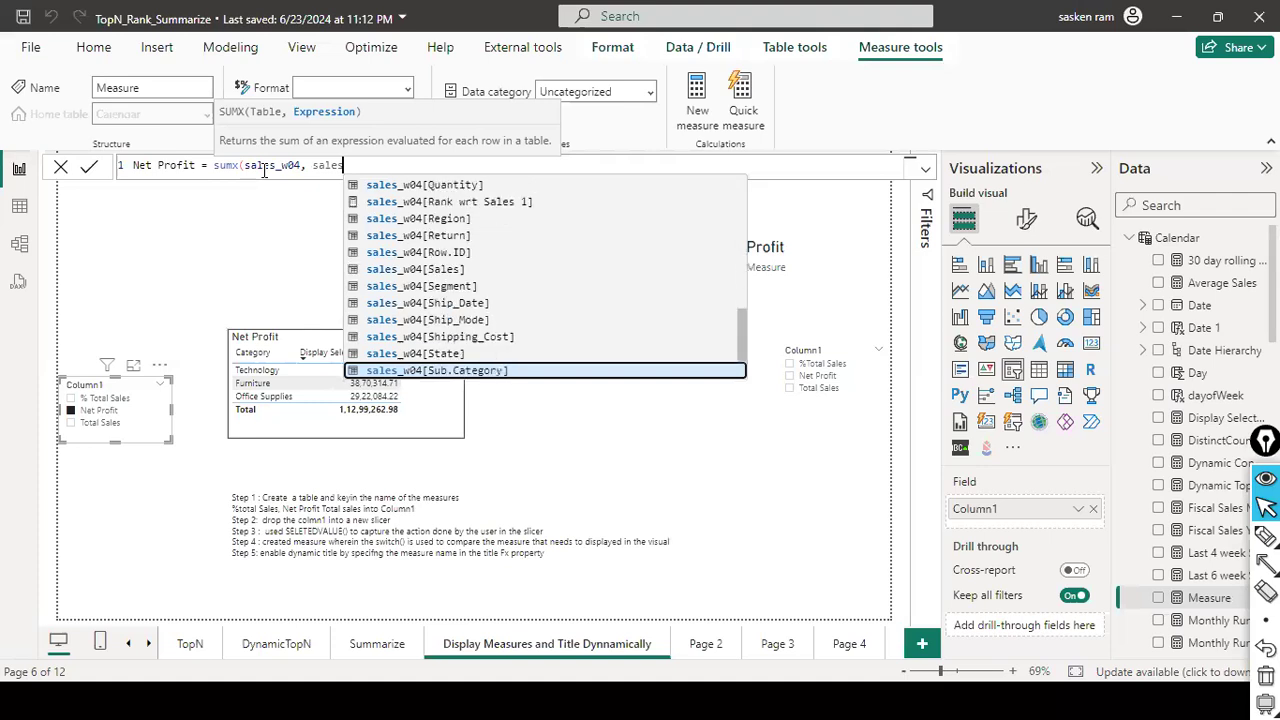
pyautogui.press('Down')
pyautogui.press('Down')
pyautogui.press('Down')
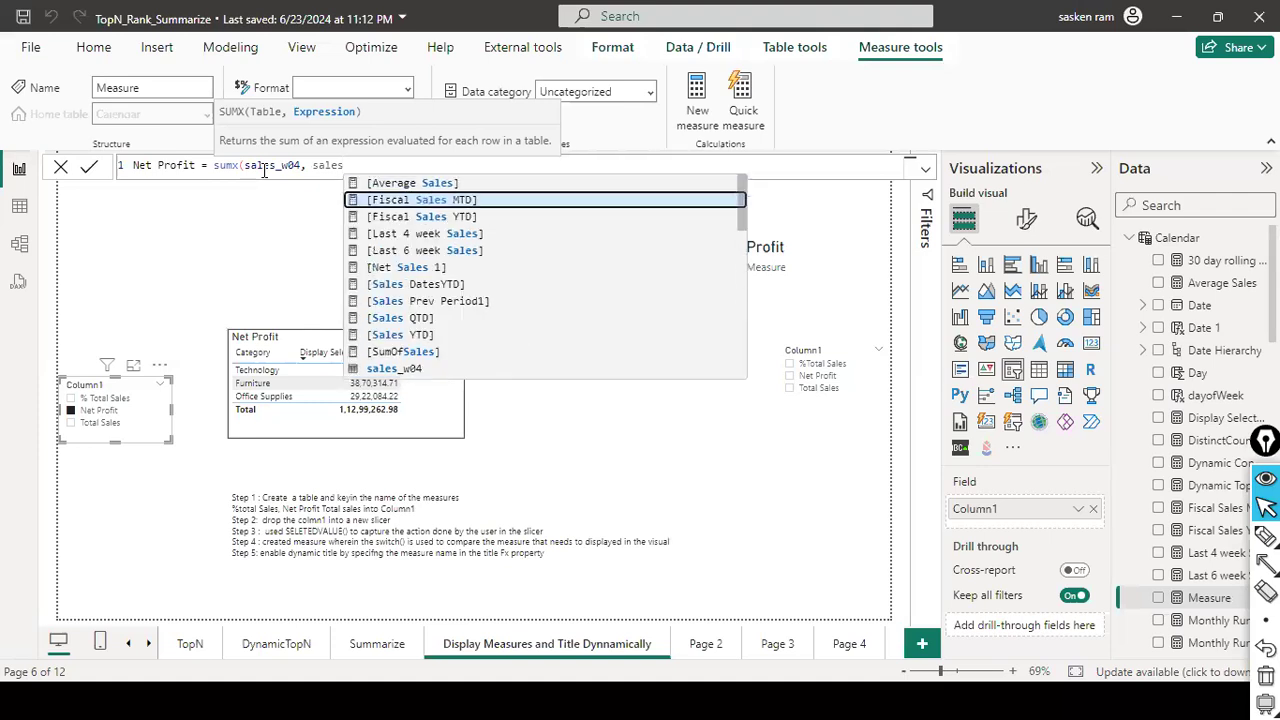
pyautogui.press('Up')
pyautogui.press('Up')
pyautogui.press('Up')
pyautogui.write('_wor')
pyautogui.press('BackSpace')
pyautogui.press('BackSpace')
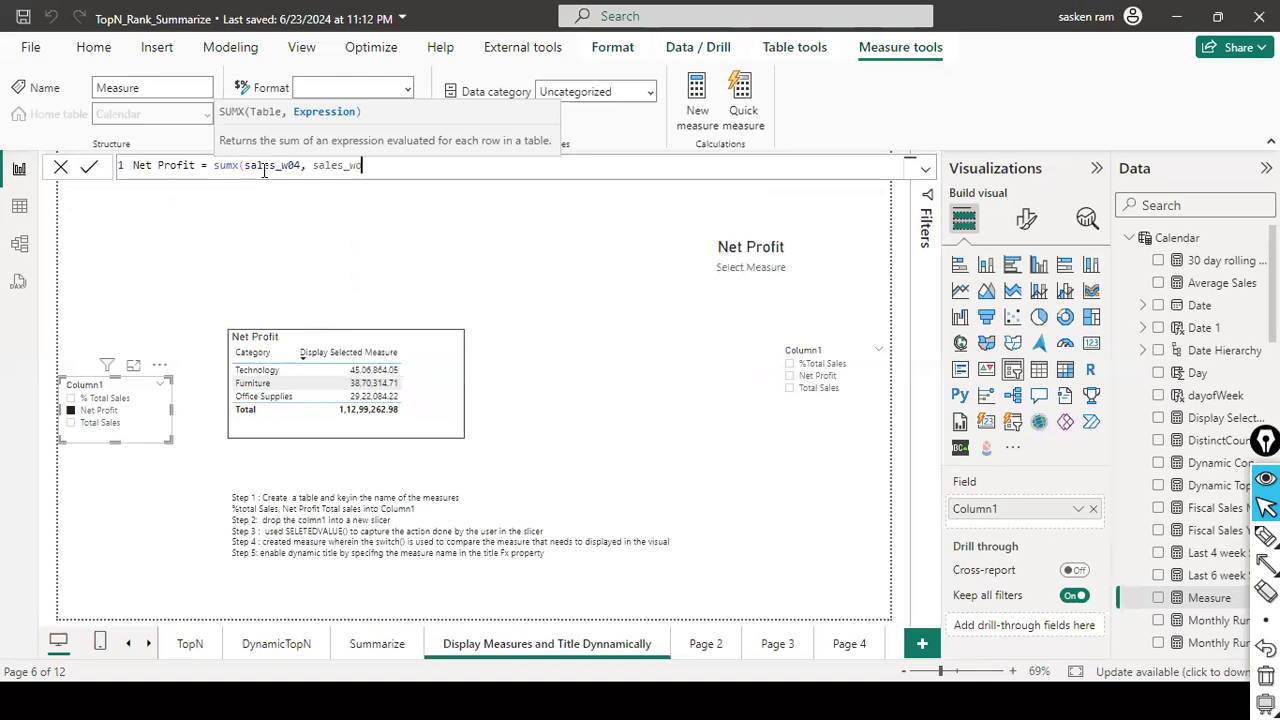
pyautogui.press('Escape')
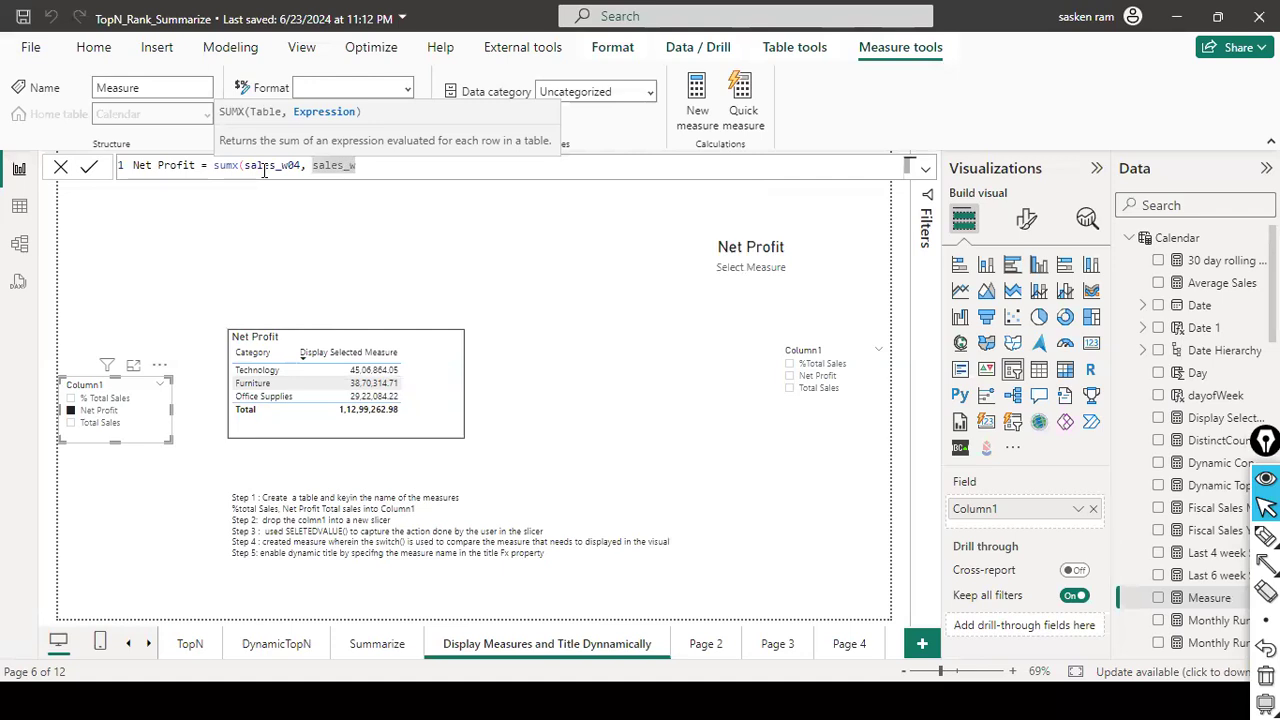
pyautogui.press('BackSpace')
pyautogui.press('Down')
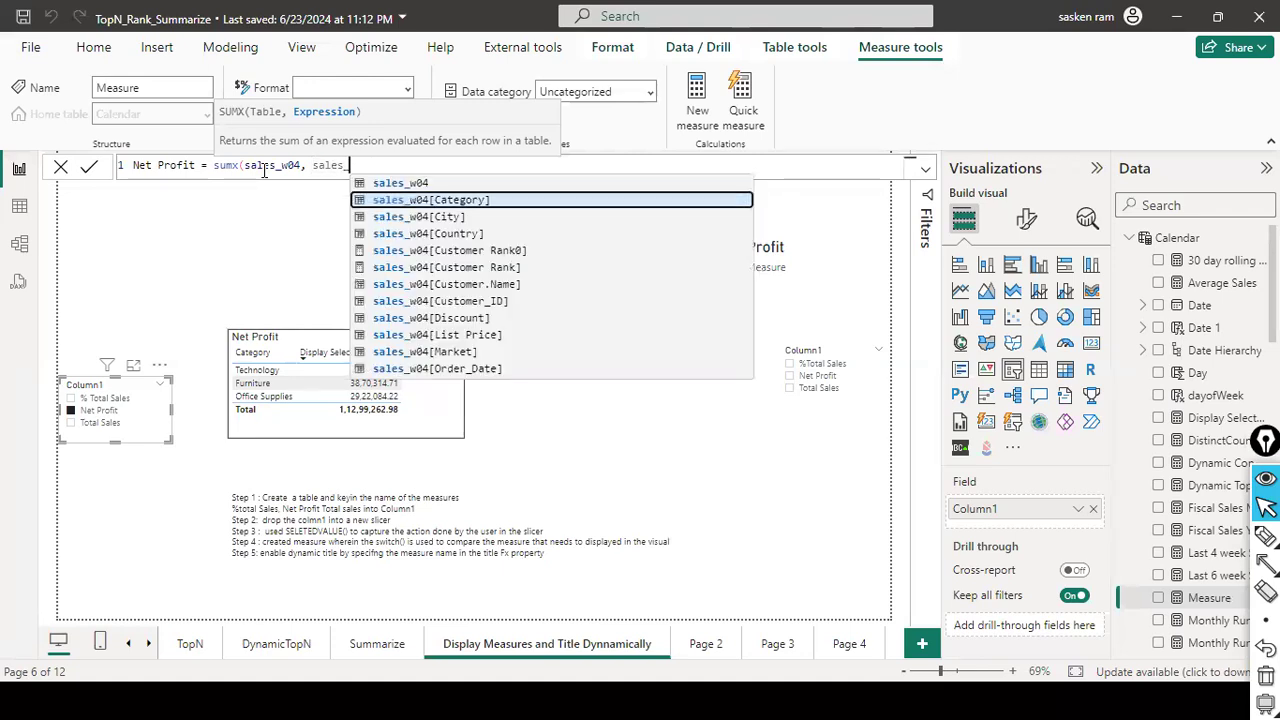
pyautogui.press('Down')
pyautogui.press('Down')
pyautogui.press('Down')
pyautogui.press('Down')
pyautogui.press('Down')
pyautogui.press('Down')
pyautogui.press('Down')
pyautogui.press('Down')
pyautogui.press('Down')
pyautogui.press('Down')
pyautogui.press('Down')
pyautogui.press('Down')
pyautogui.press('Down')
pyautogui.press('Down')
pyautogui.press('Down')
pyautogui.press('Down')
pyautogui.press('Down')
pyautogui.press('Down')
pyautogui.press('Down')
pyautogui.press('Down')
pyautogui.press('Down')
pyautogui.press('Down')
pyautogui.press('Down')
pyautogui.press('Down')
pyautogui.press('Down')
pyautogui.press('Down')
pyautogui.press('Down')
pyautogui.press('Down')
pyautogui.press('Down')
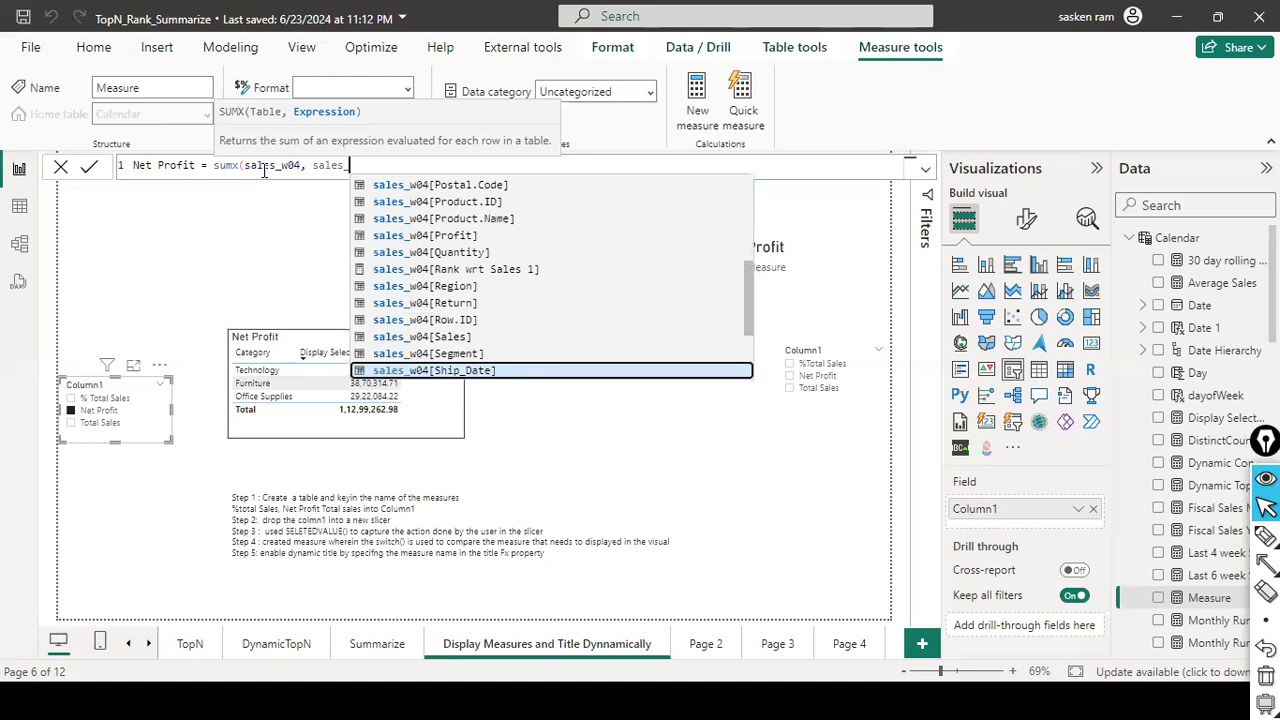
pyautogui.press('Down')
pyautogui.press('Down')
pyautogui.press('Down')
pyautogui.press('Down')
pyautogui.press('Down')
pyautogui.press('Down')
pyautogui.press('Down')
pyautogui.press('Down')
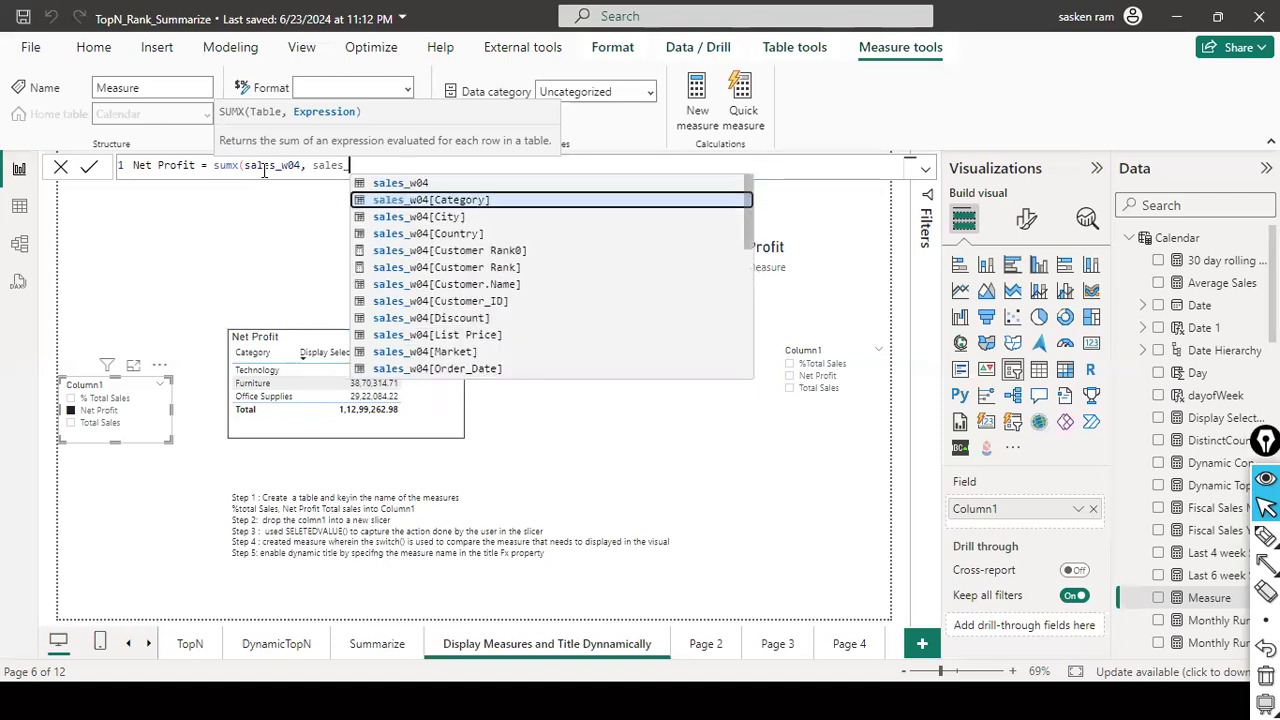
pyautogui.press('Down')
pyautogui.press('Down')
pyautogui.press('Down')
pyautogui.press('Down')
pyautogui.press('Down')
pyautogui.press('Down')
pyautogui.press('Down')
pyautogui.press('Down')
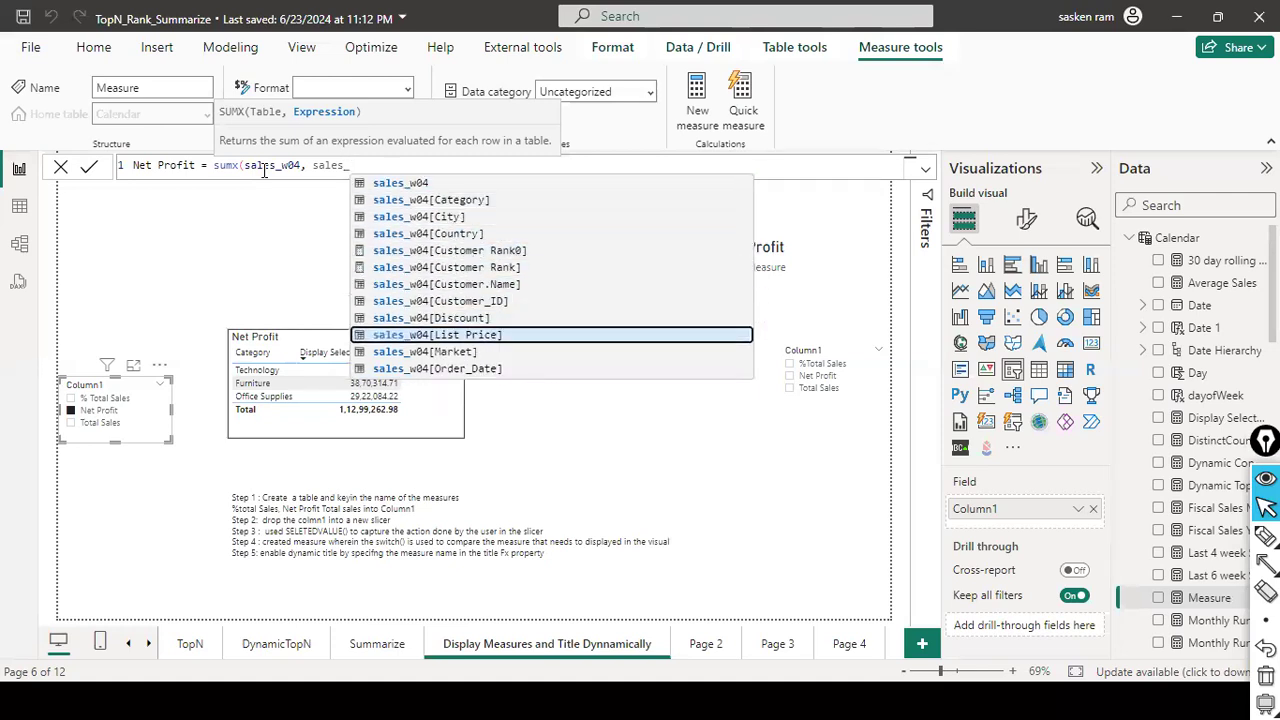
pyautogui.press('Down')
pyautogui.press('Down')
pyautogui.press('Down')
pyautogui.press('Down')
pyautogui.press('Down')
pyautogui.press('Down')
pyautogui.press('Down')
pyautogui.press('Down')
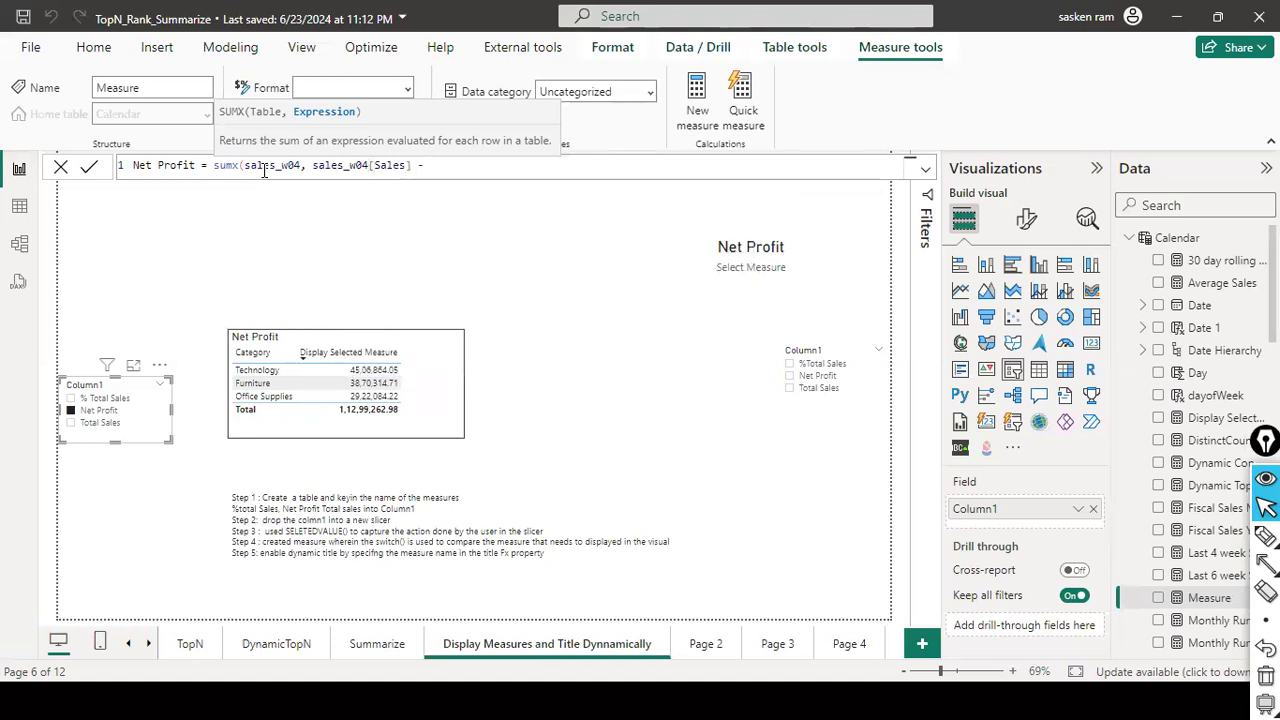
# - Copy the sales_w04[Sales] reference and paste it after the minus sign
pyautogui.hotkey('ctrl', 'Left')
pyautogui.hotkey('ctrl', 'shift', 'Left')
pyautogui.hotkey('ctrl', 'shift', 'Left')
pyautogui.hotkey('ctrl', 'shift', 'Left')
pyautogui.hotkey('ctrl', 'c')
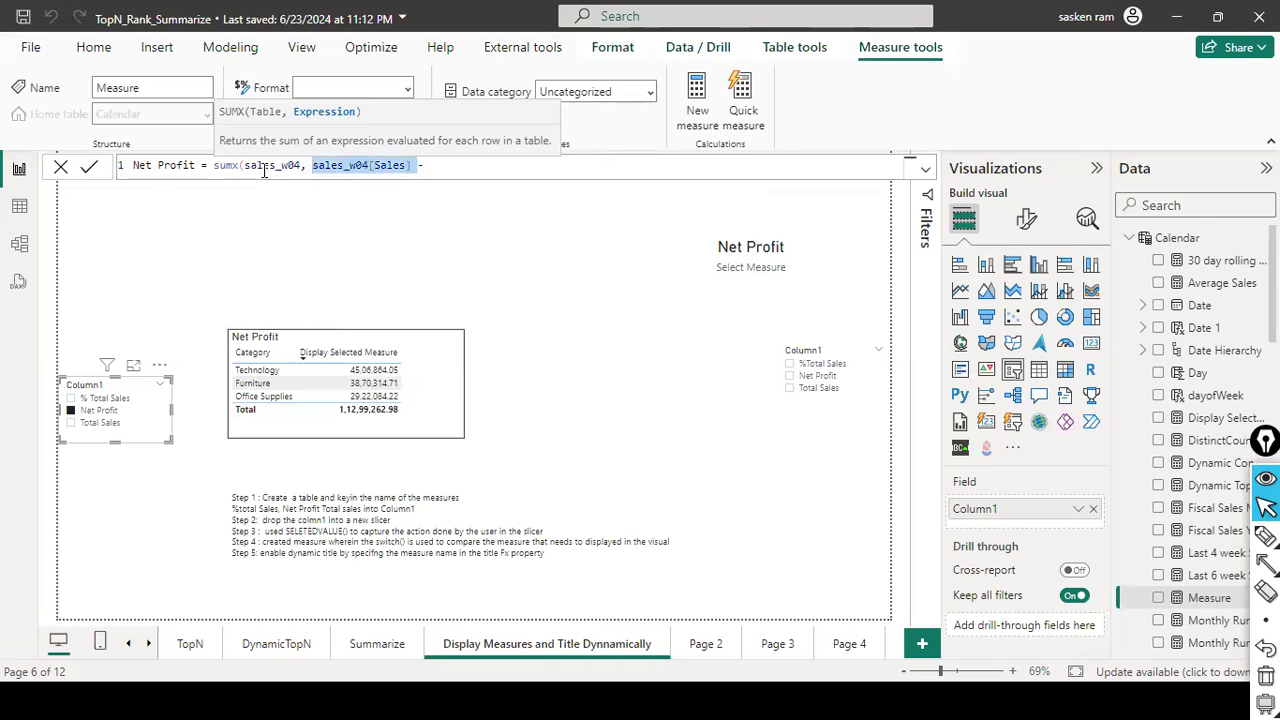
pyautogui.press('End')
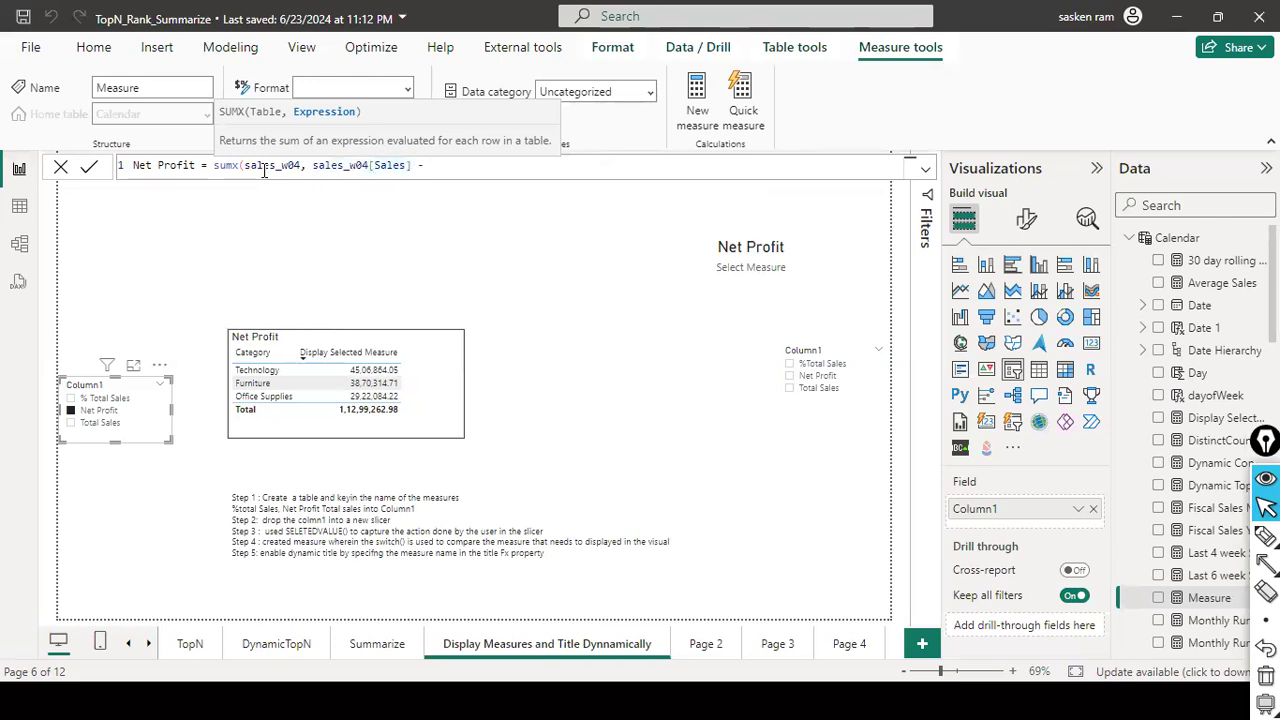
pyautogui.hotkey('ctrl', 'v')
# - Multiply the second sales_w04[Sales] reference by sales_w04[Discount] and close the SUMX function
pyautogui.write('*')
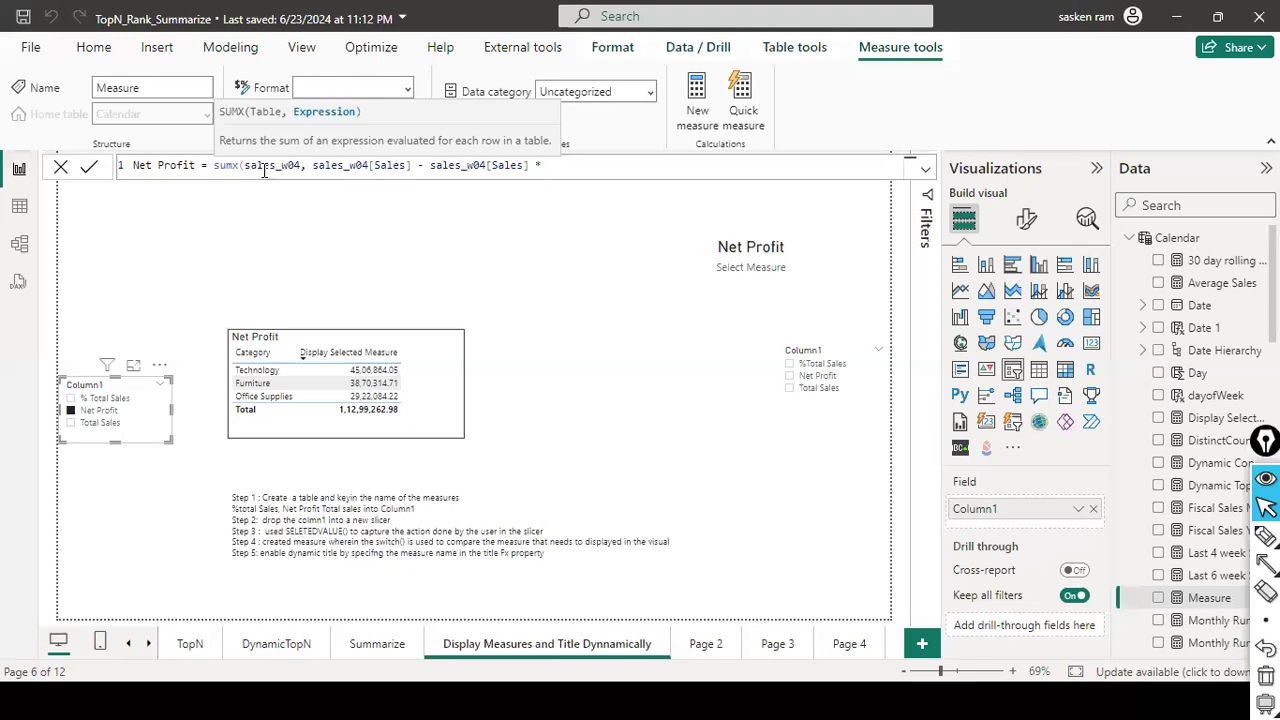
pyautogui.write(' disc')
pyautogui.press('Down')
pyautogui.press('Down')
pyautogui.press('Tab')
pyautogui.write(')')
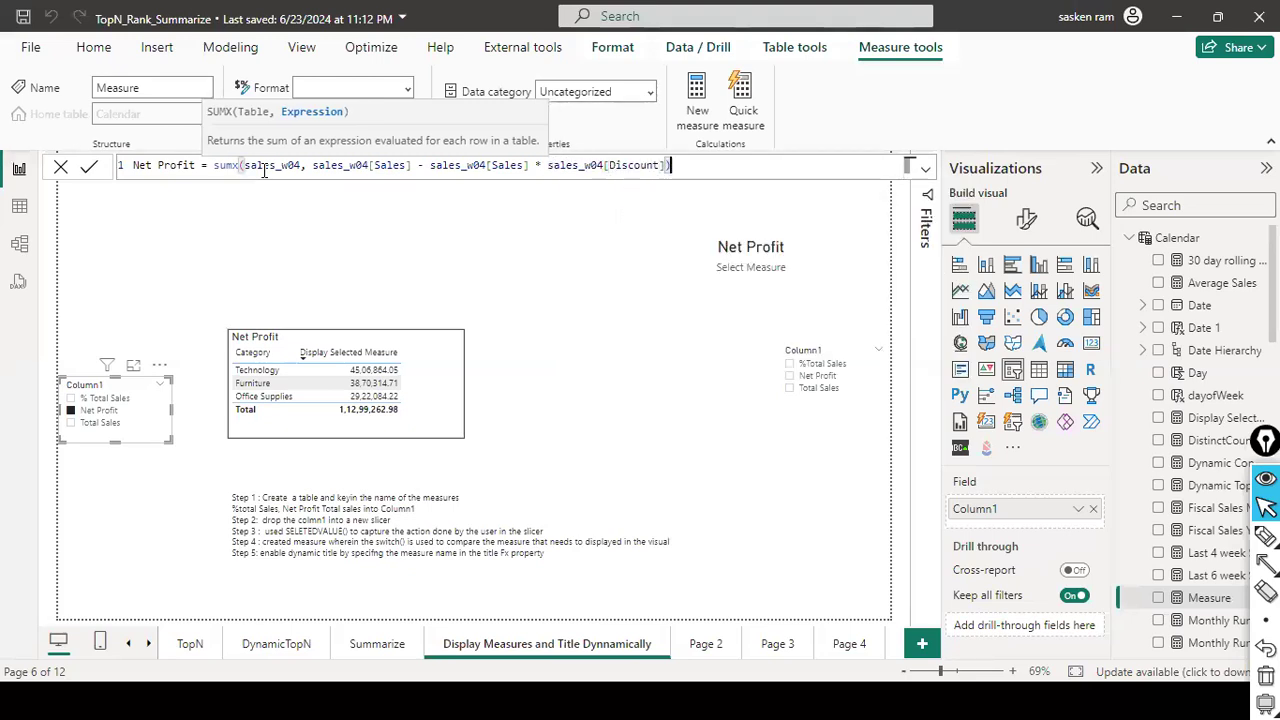
# - Enclose the product of sales_w04[Sales] and sales_w04[Discount] in parentheses and commit the Net Profit measure
pyautogui.hotkey('ctrl', 'Left')
pyautogui.hotkey('ctrl', 'Left')
pyautogui.hotkey('ctrl', 'Left')
pyautogui.hotkey('ctrl', 'Left')
pyautogui.hotkey('ctrl', 'Left')
pyautogui.hotkey('ctrl', 'Left')
pyautogui.hotkey('ctrl', 'Left')
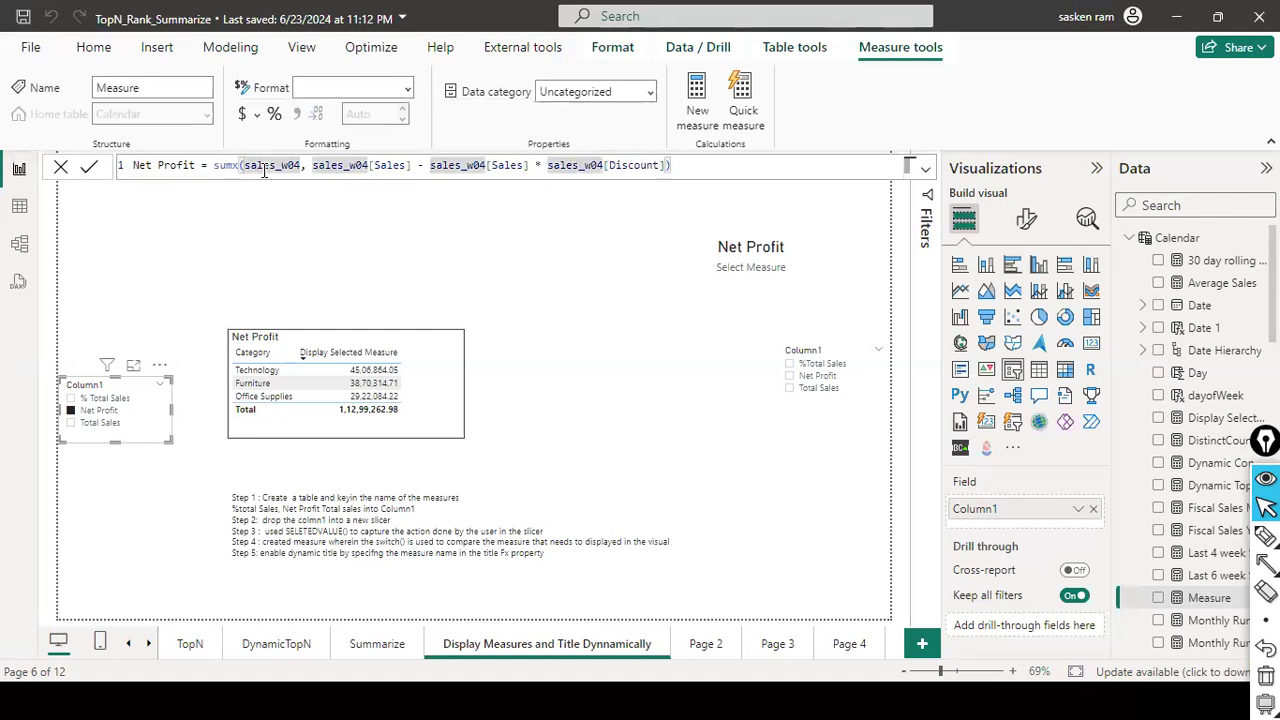
pyautogui.write('(')
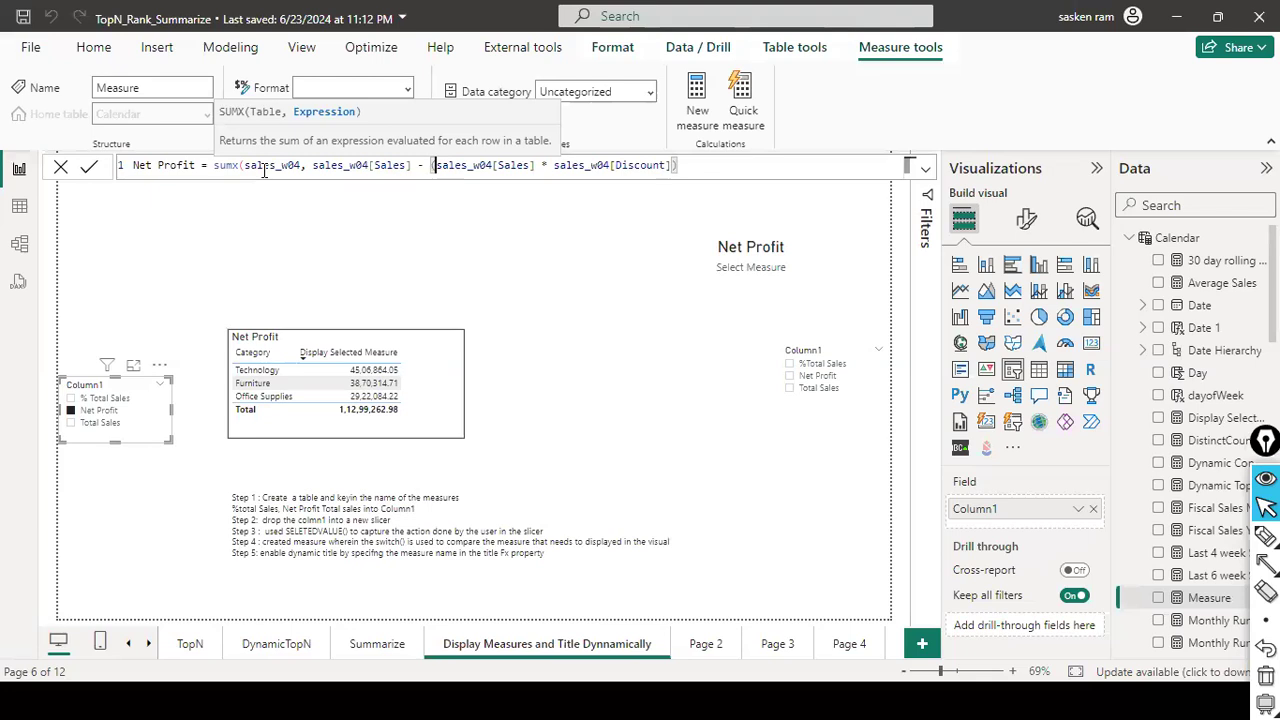
pyautogui.press('Return')
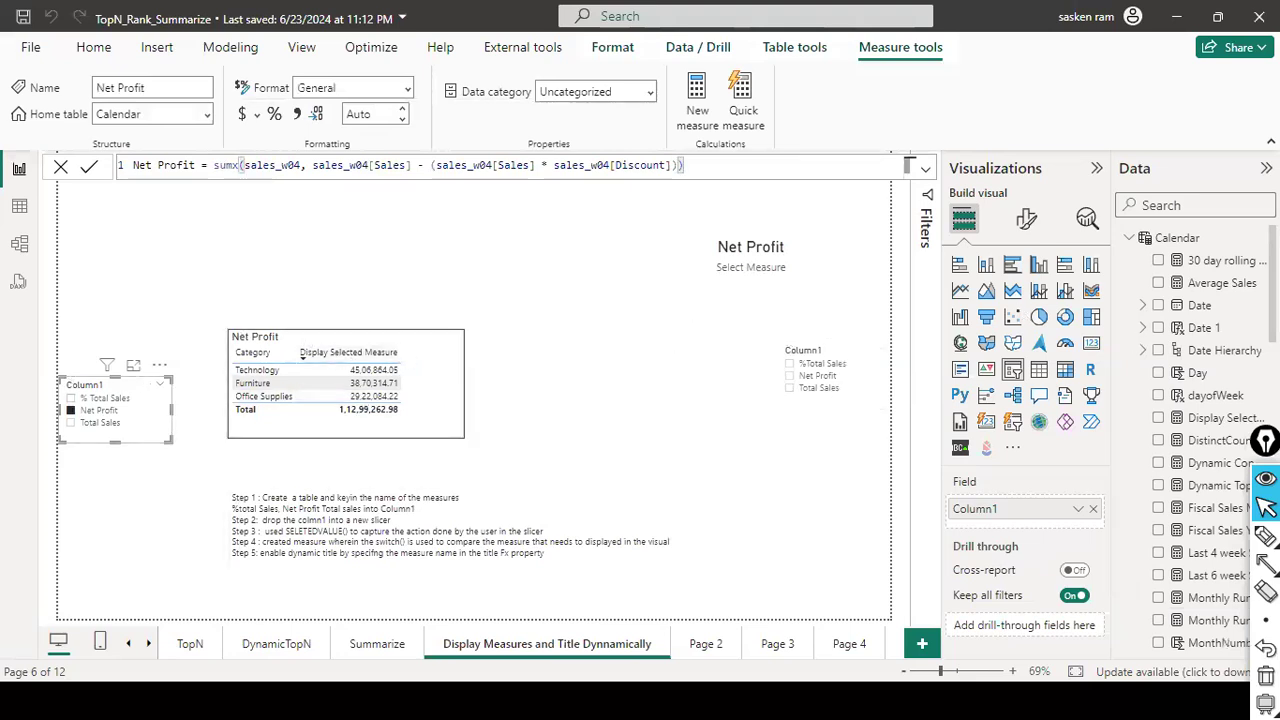
# - Search the data fields for "disp" and open the Display Selected Measure formula for editing
pyautogui.click(1173, 205)
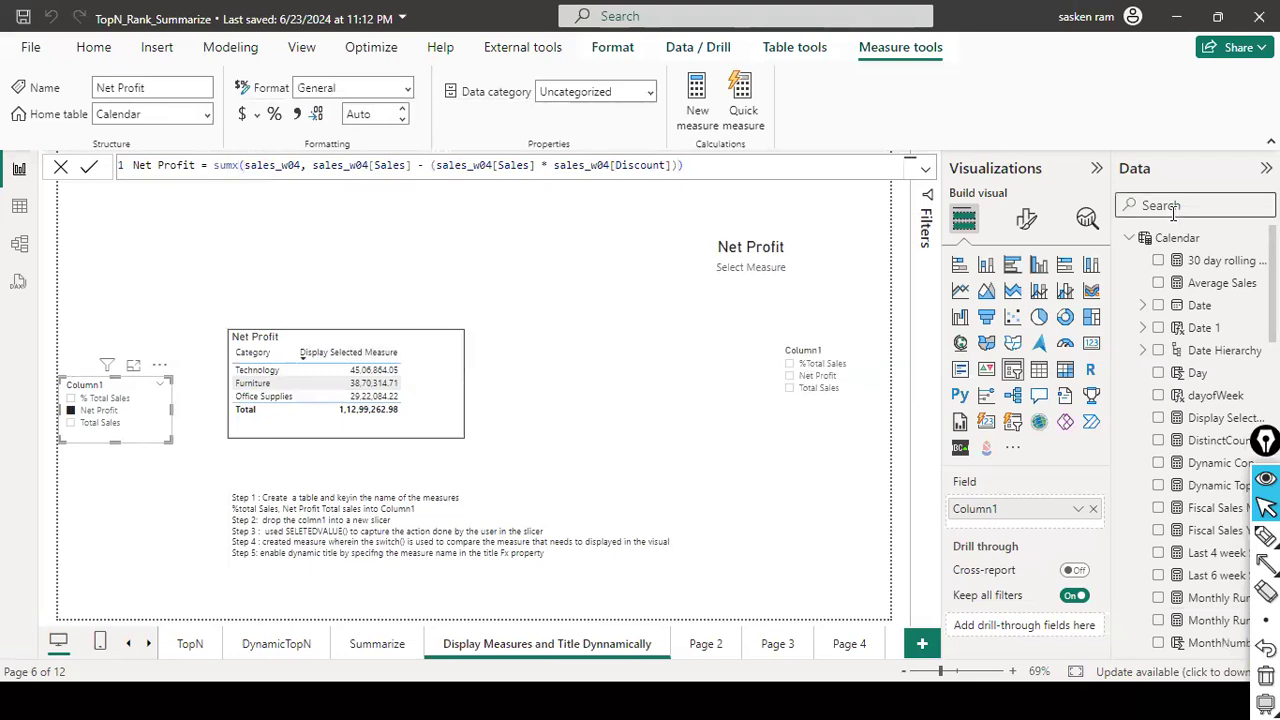
pyautogui.write('dis')
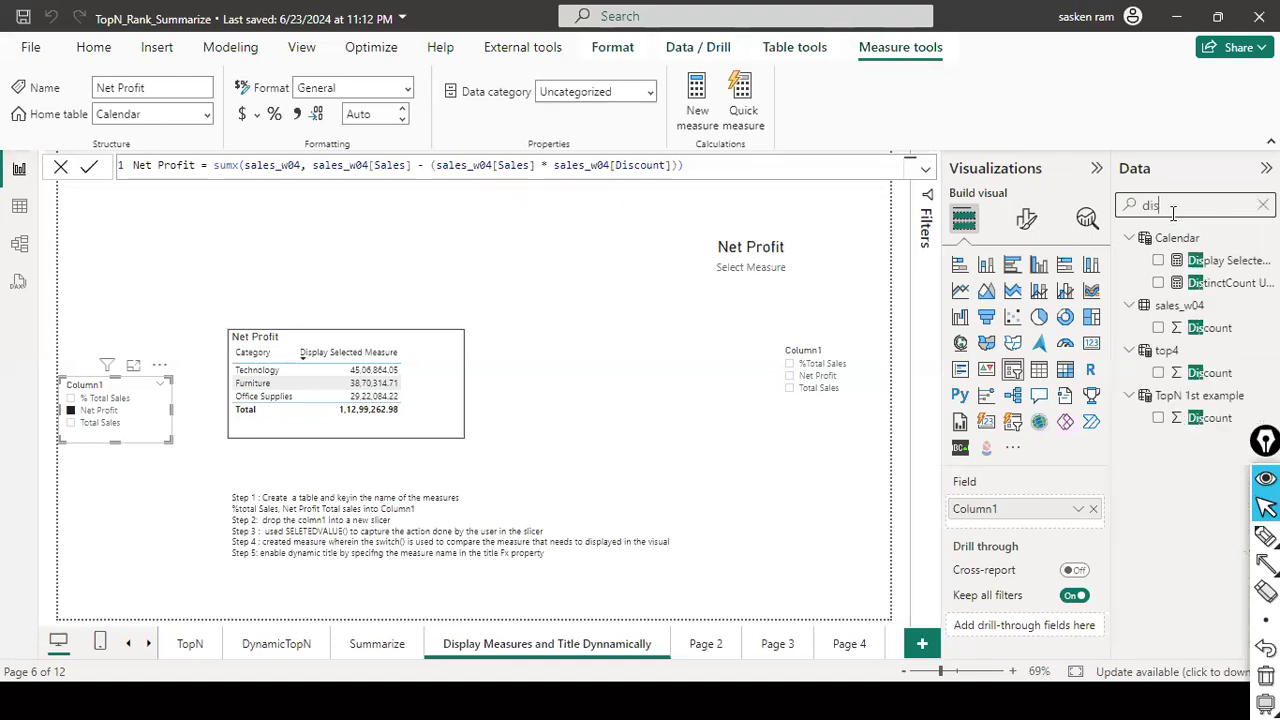
pyautogui.write('p')
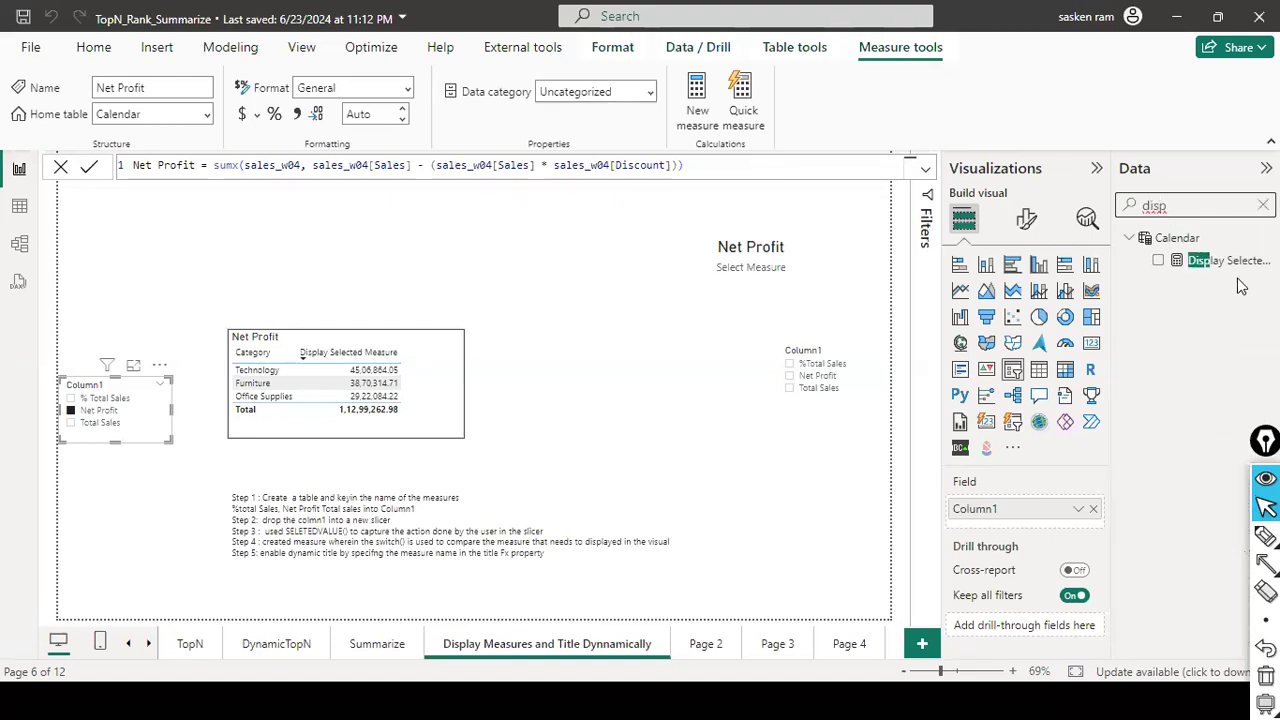
pyautogui.click(498, 217)
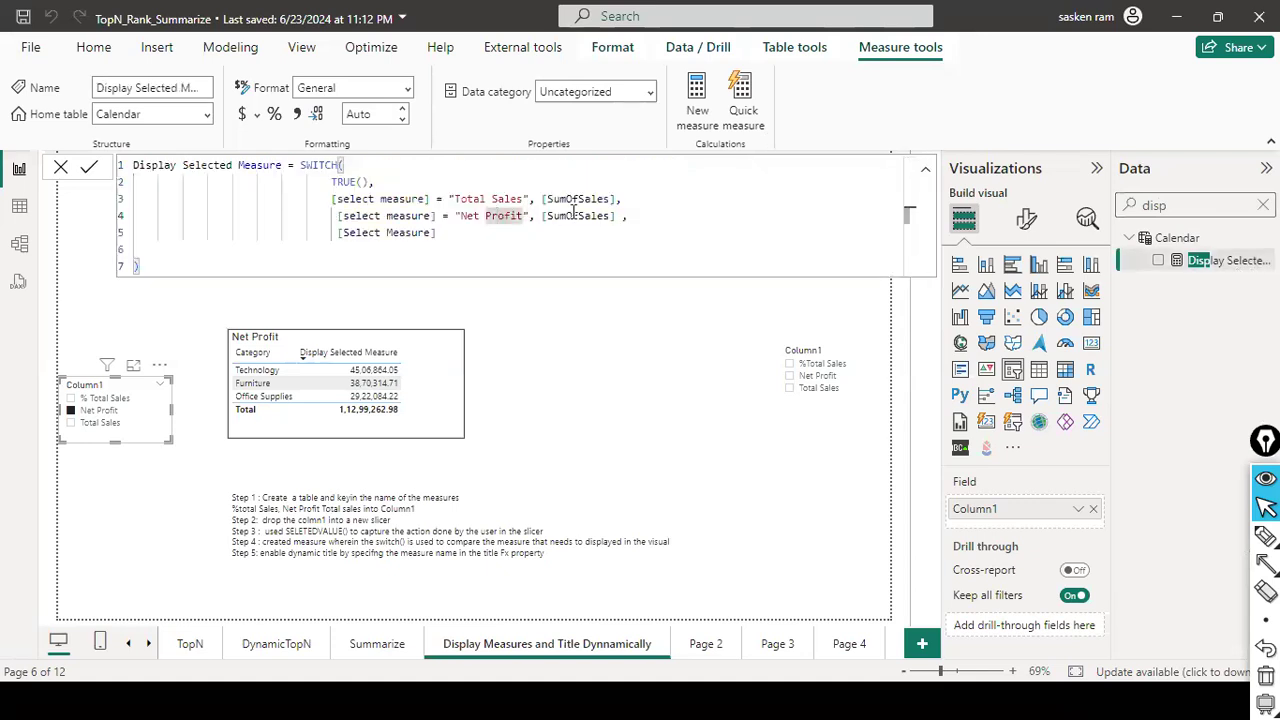
# - Replace [SumOfSales] with [Net Profit] in the "Net Profit" branch of the SWITCH formula and commit the measure
pyautogui.doubleClick(575, 217)
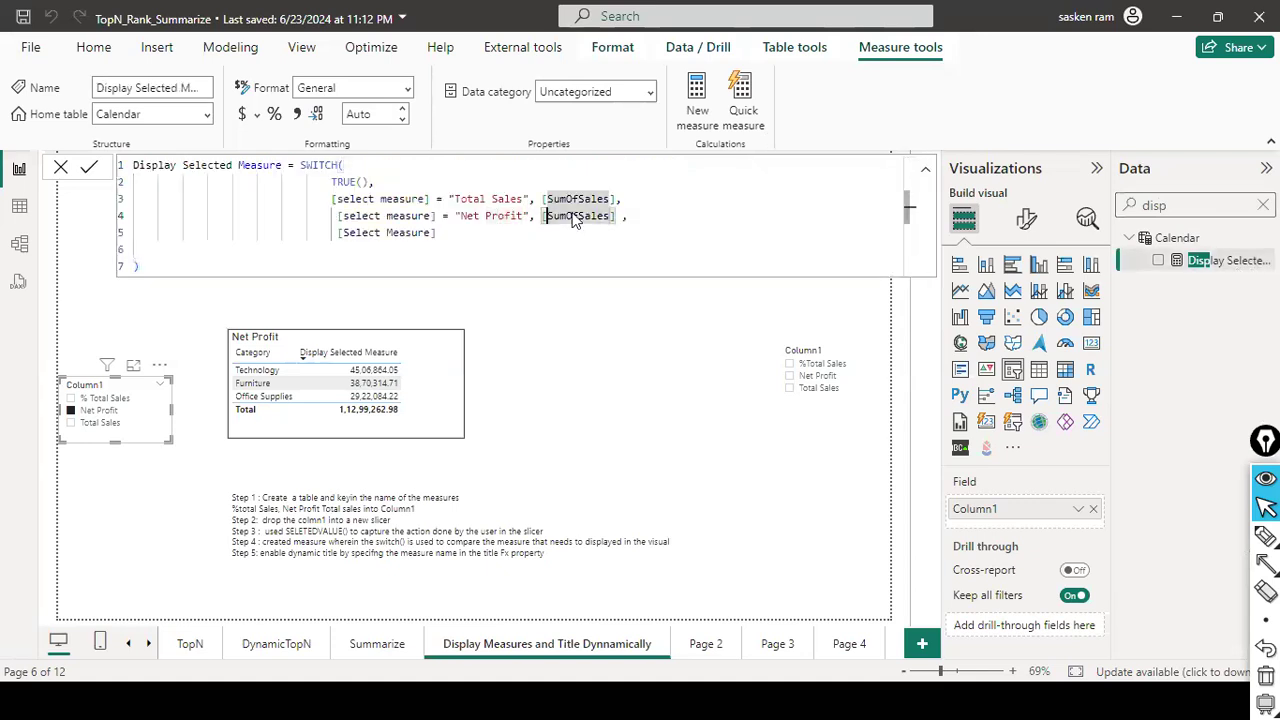
pyautogui.hotkey('ctrl', 'shift', 'Right')
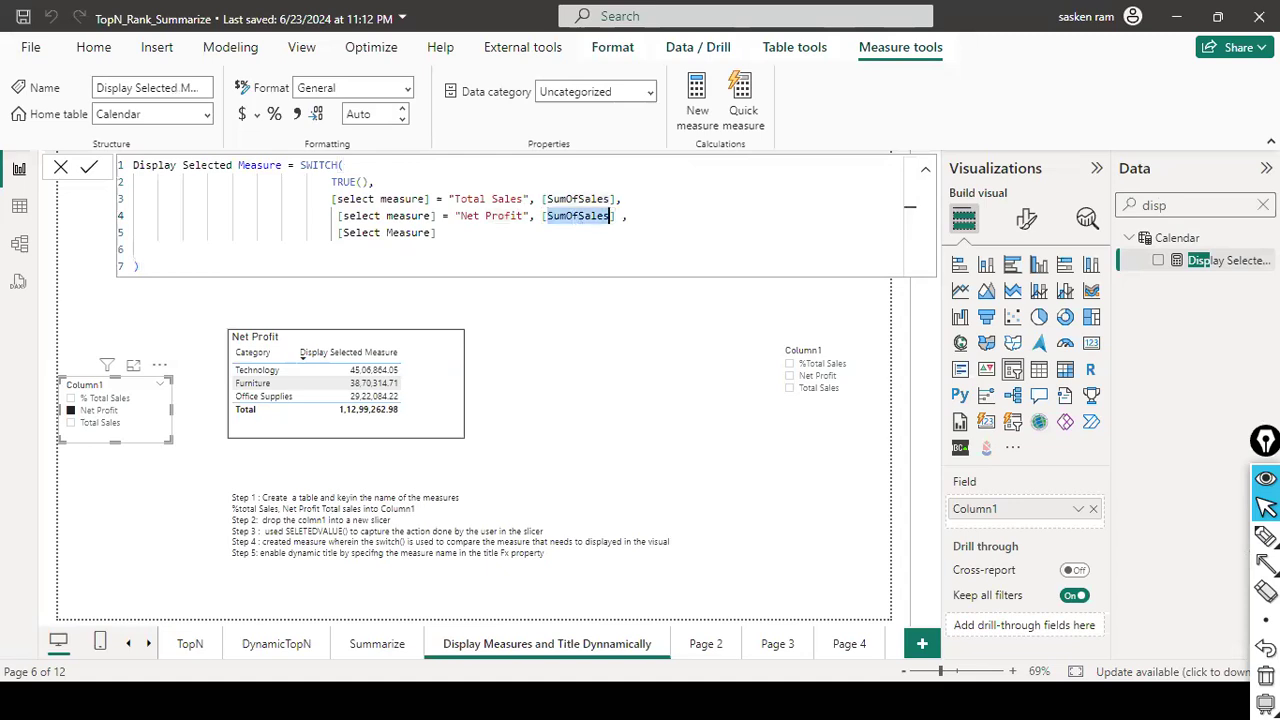
pyautogui.write('Net')
pyautogui.press('Down')
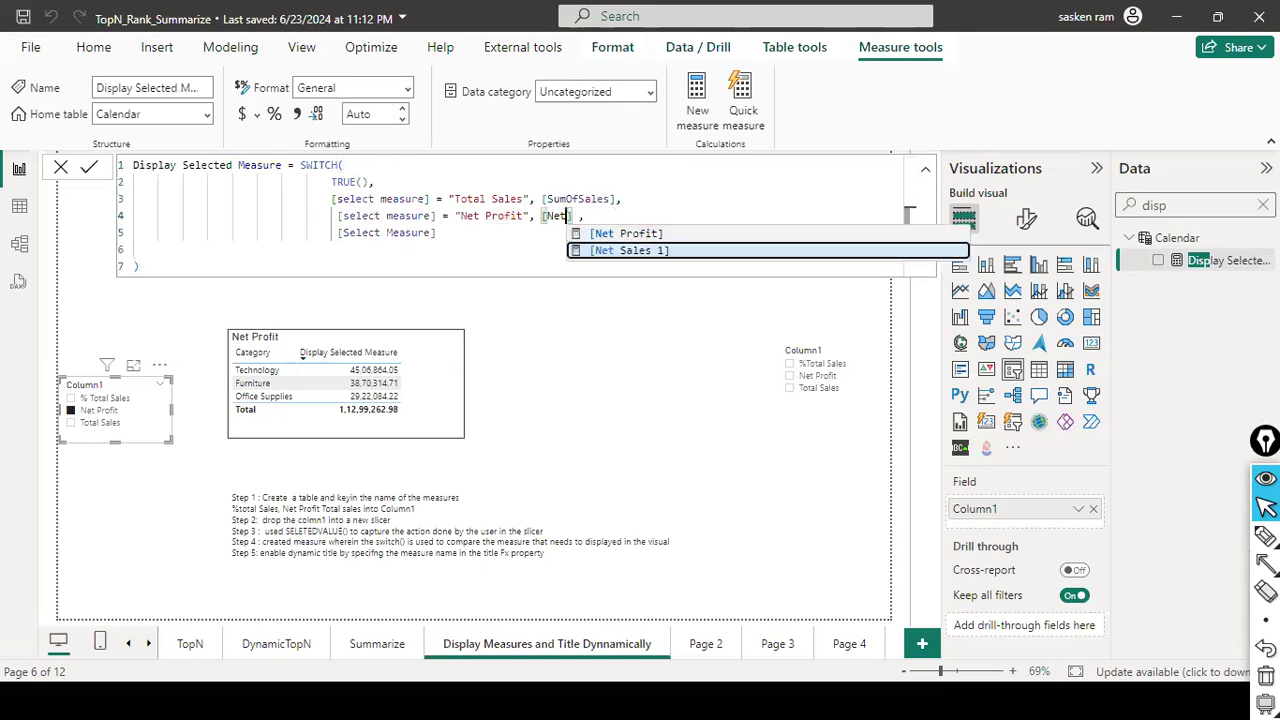
pyautogui.press('Up')
pyautogui.press('Tab')
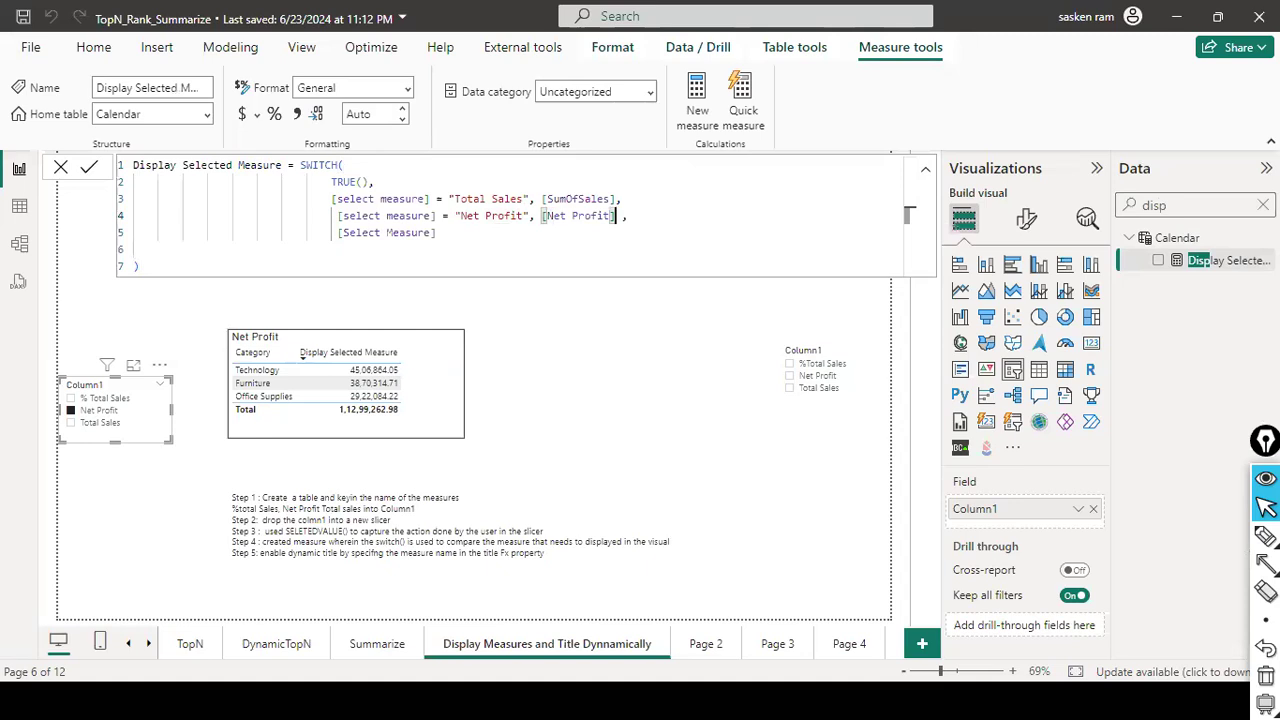
pyautogui.press('Right')
pyautogui.press('Return')
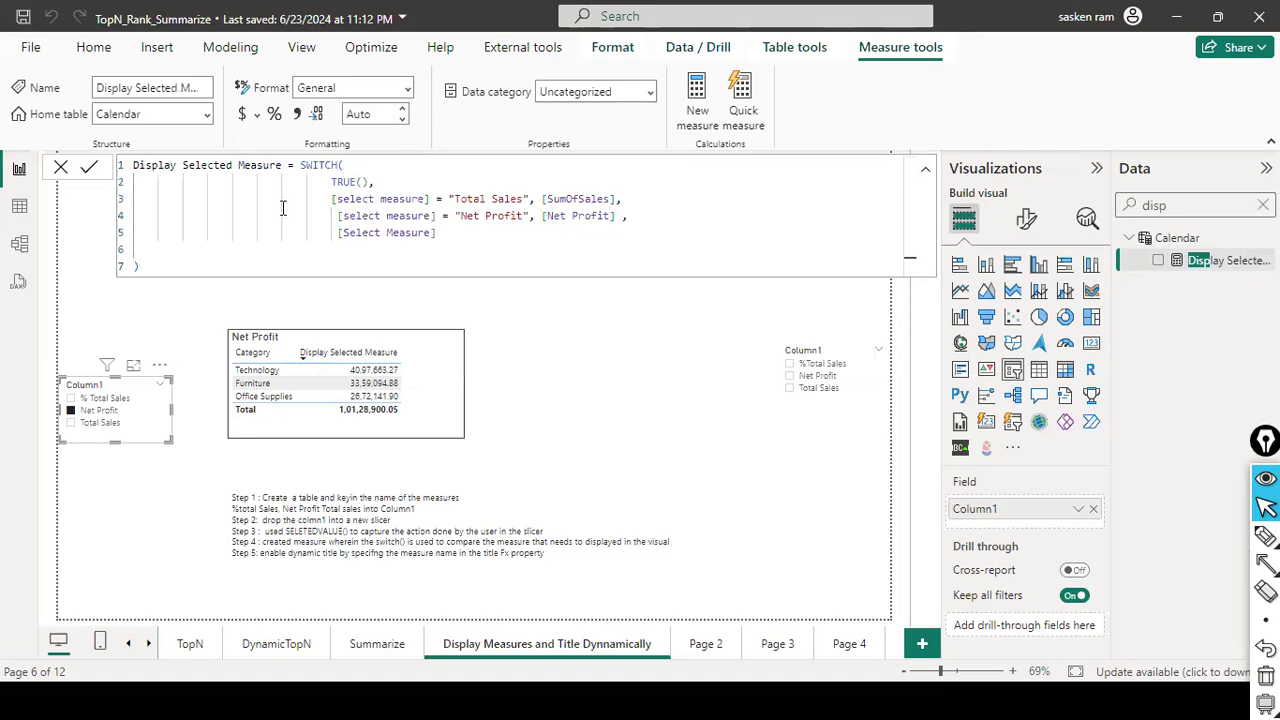
pyautogui.doubleClick(318, 167)
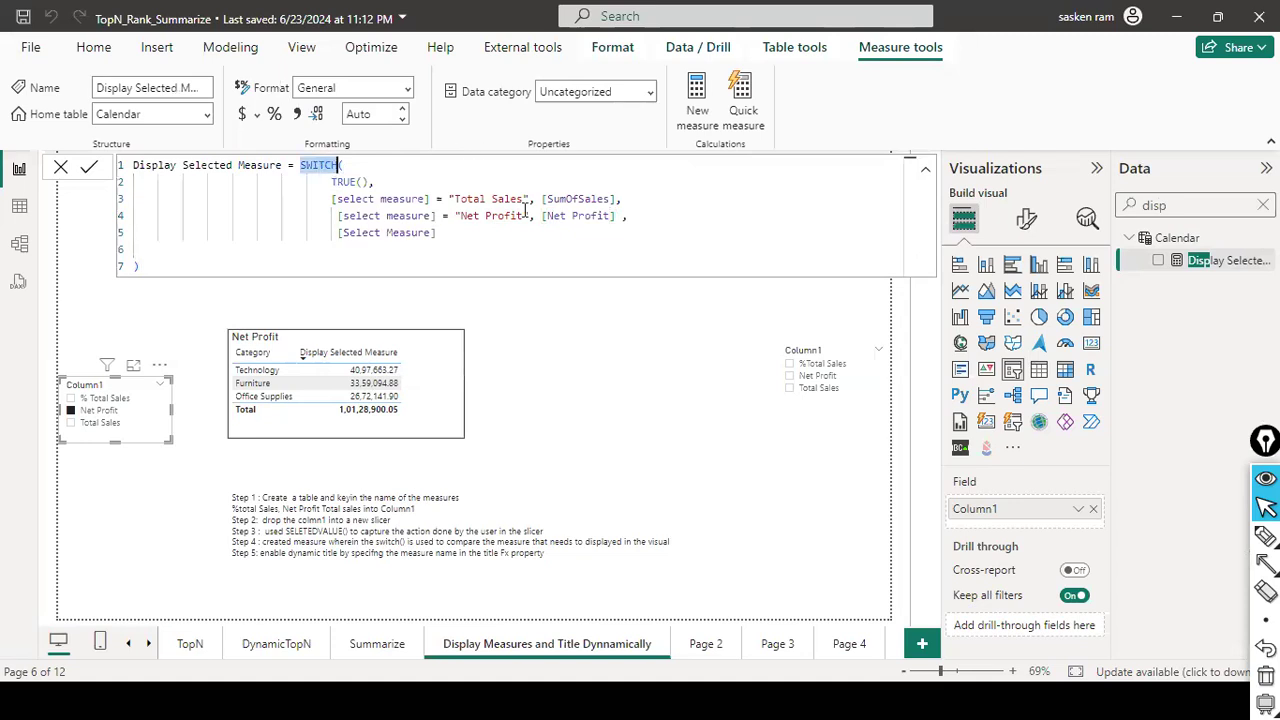
pyautogui.doubleClick(412, 198)
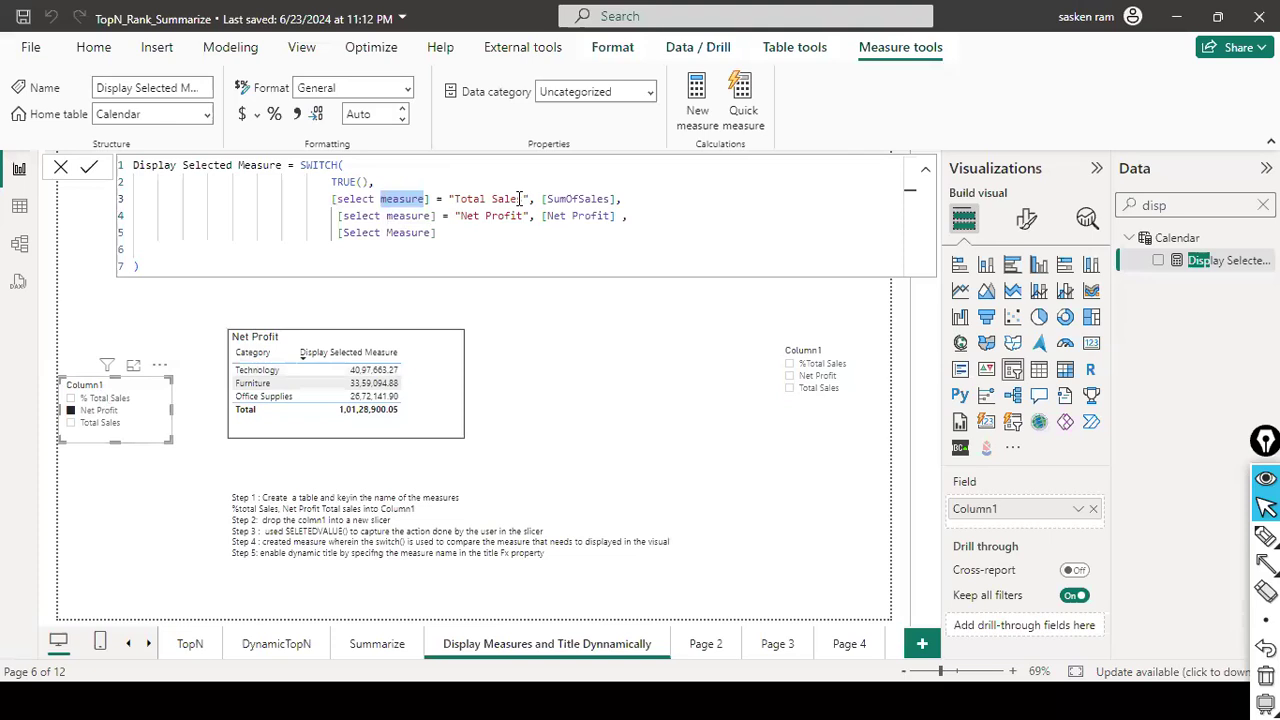
pyautogui.click(358, 218)
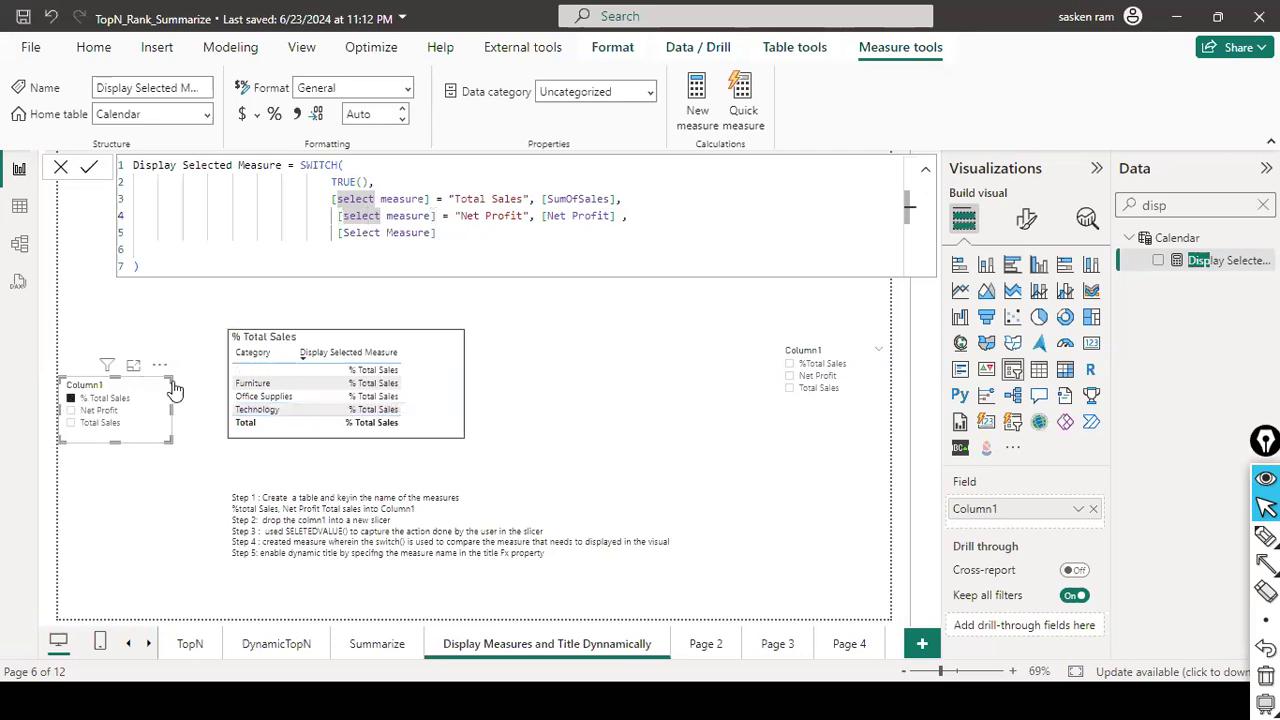
# - Test the category table and its title by selecting Net Profit and Total Sales in turn in the Column1 slicer beside it
pyautogui.click(86, 414)
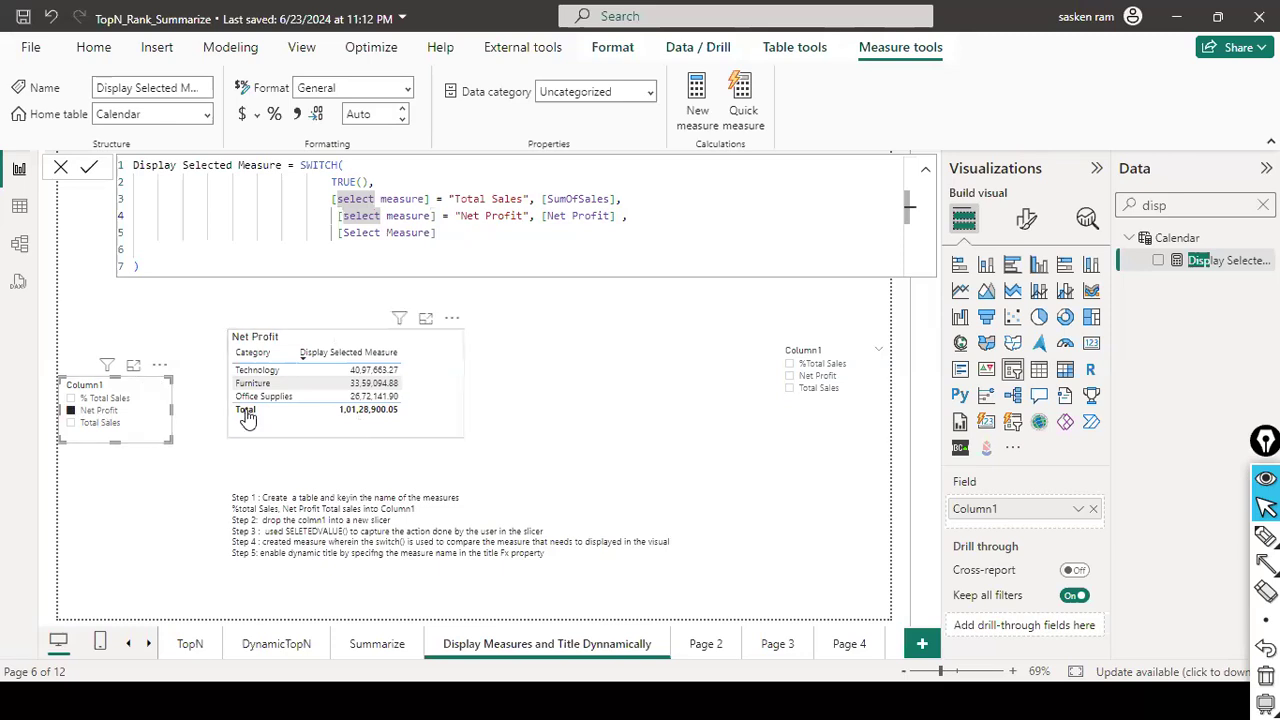
pyautogui.click(71, 423)
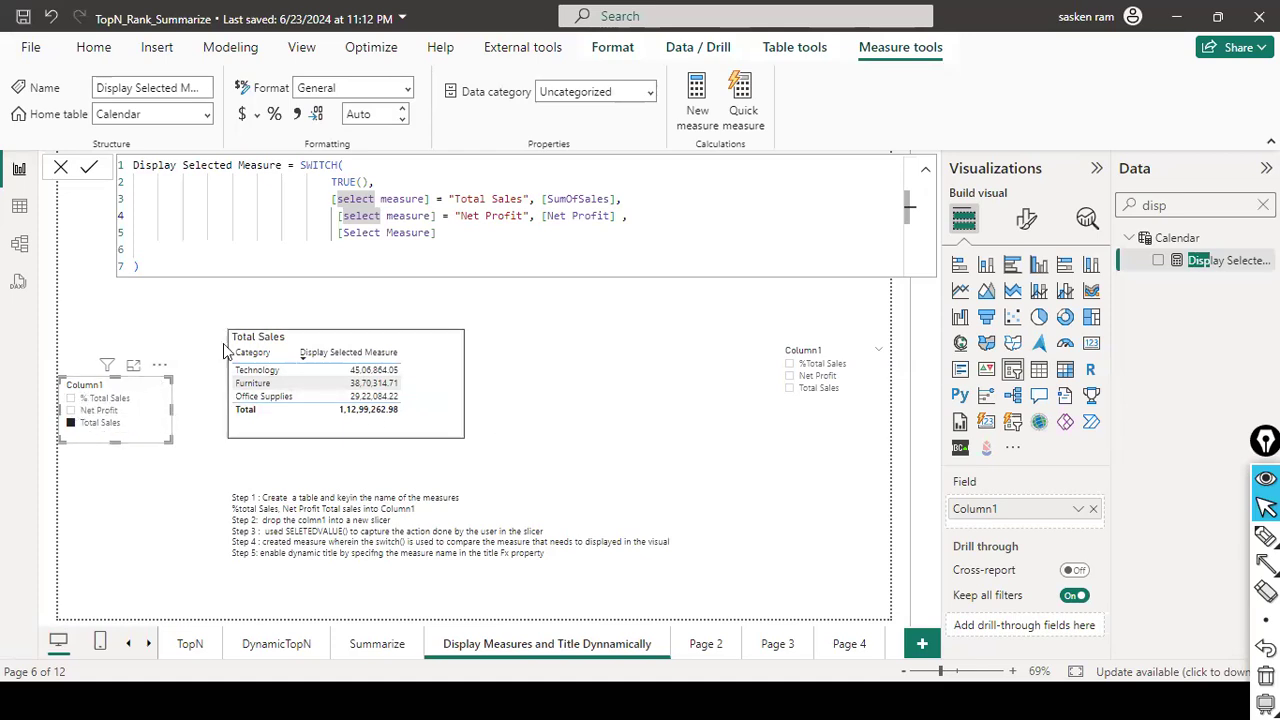
pyautogui.click(404, 215)
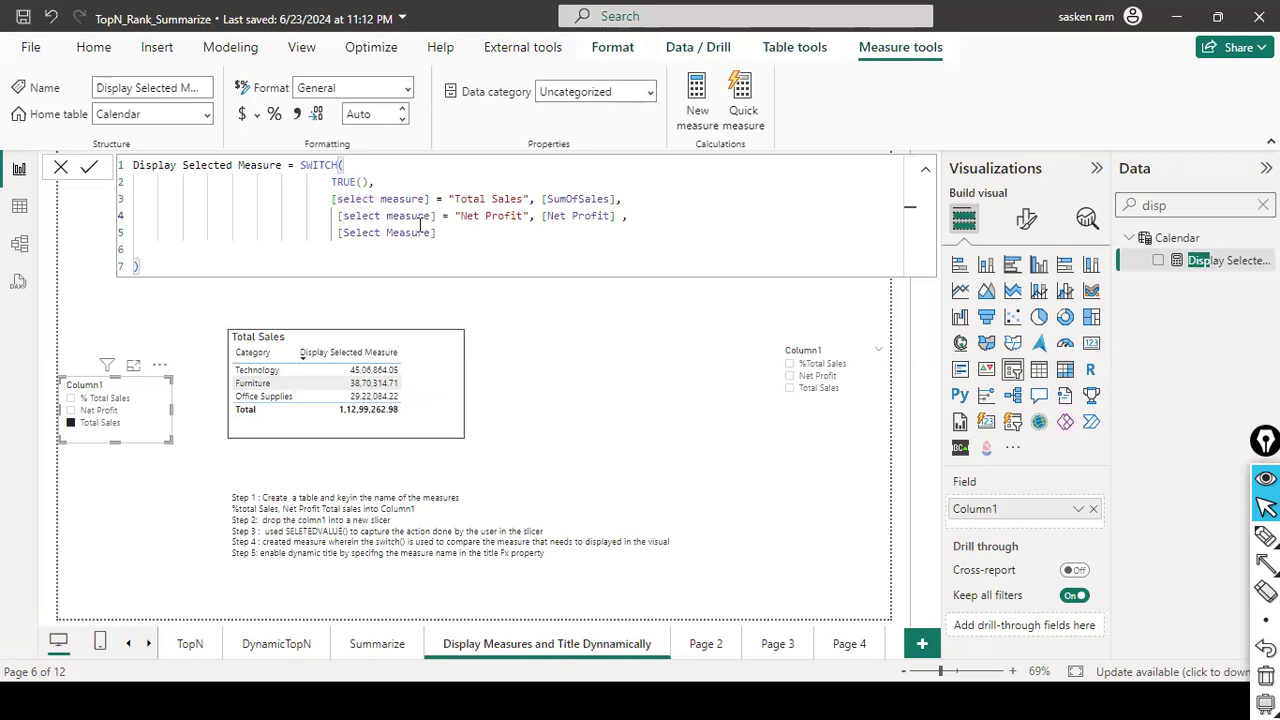